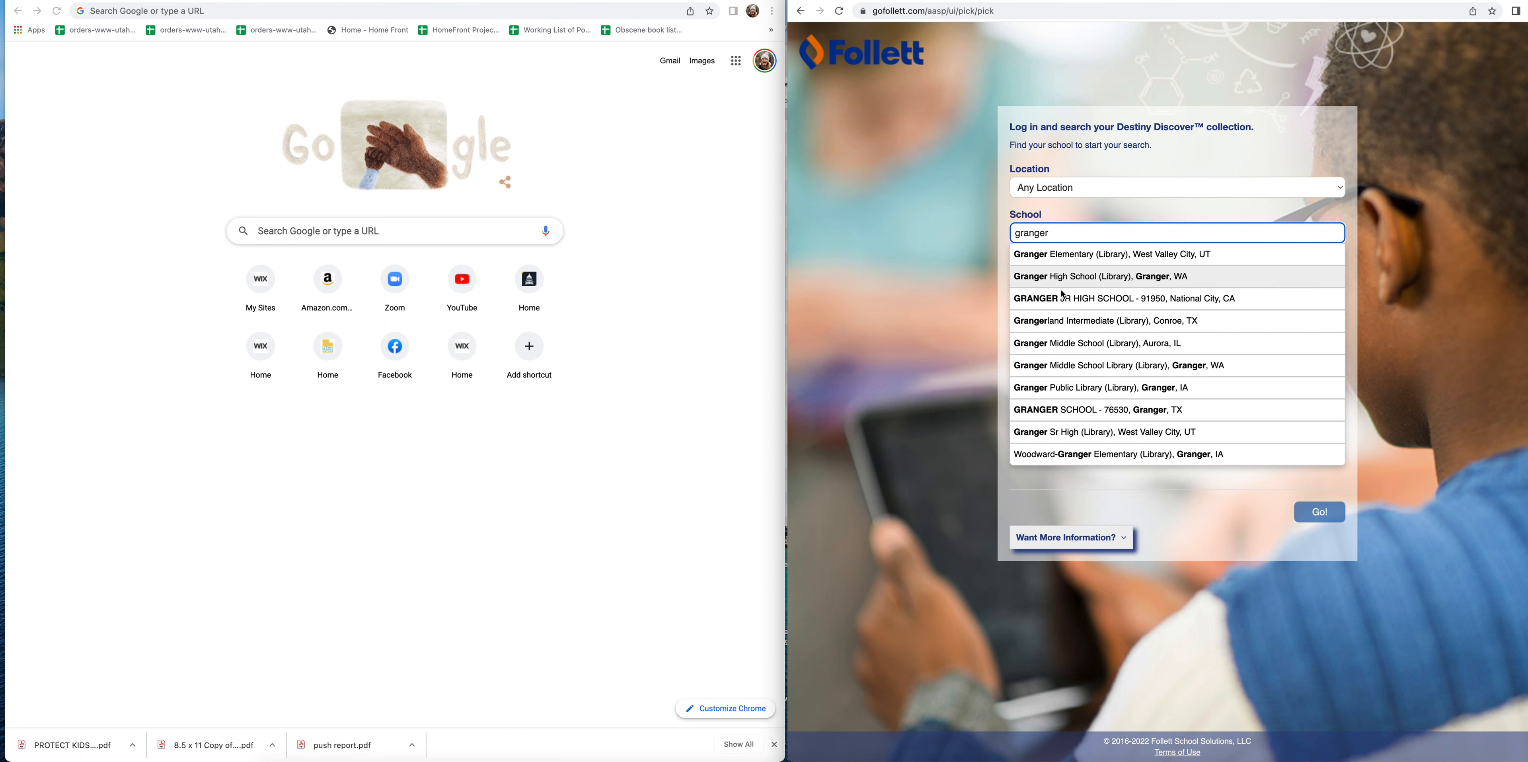
Step: Open the Destiny Discover collection for Granger Sr High (Library), West Valley City, UT, and go to its Back Office site
click(1057, 433)
click(1322, 295)
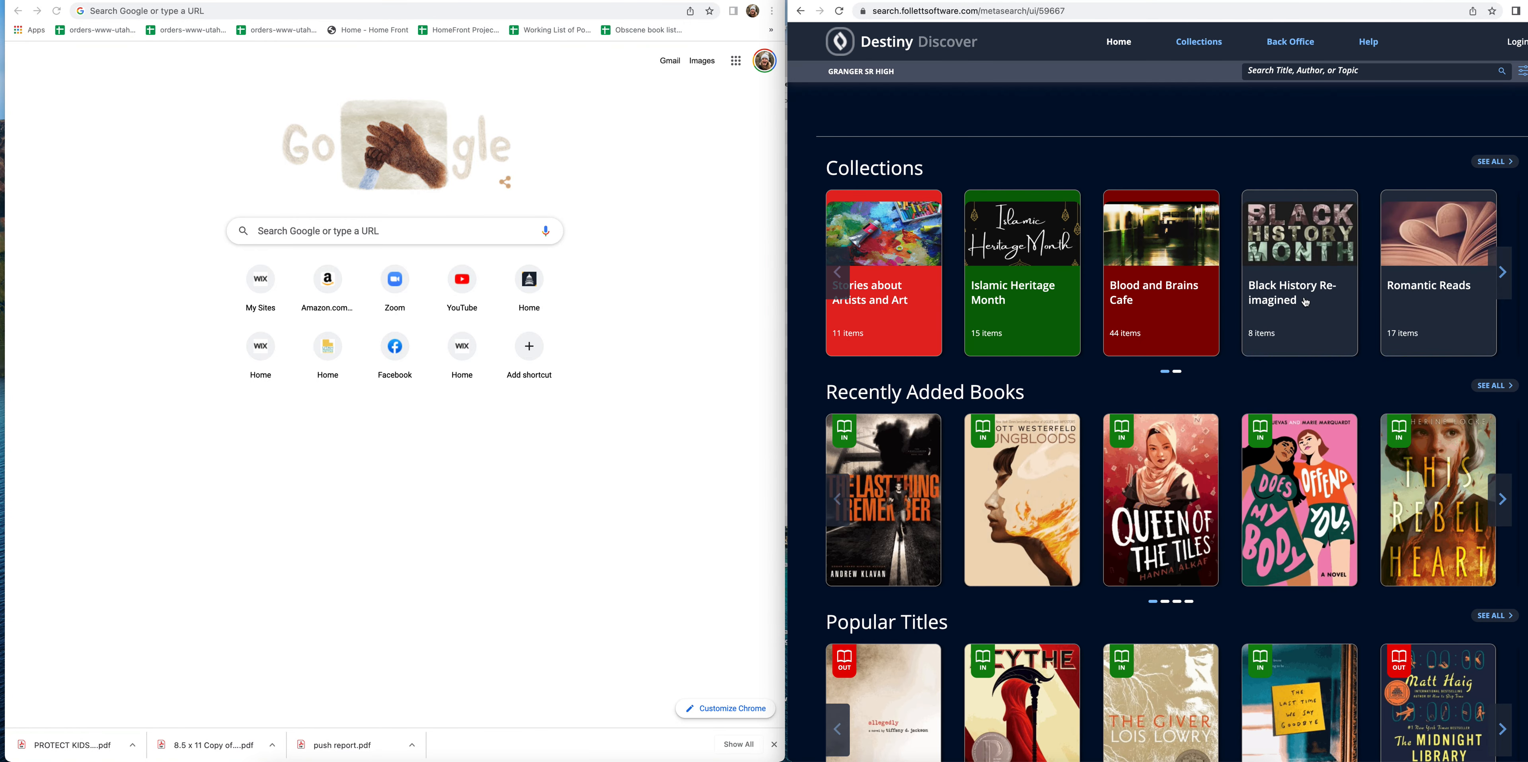
click(1291, 43)
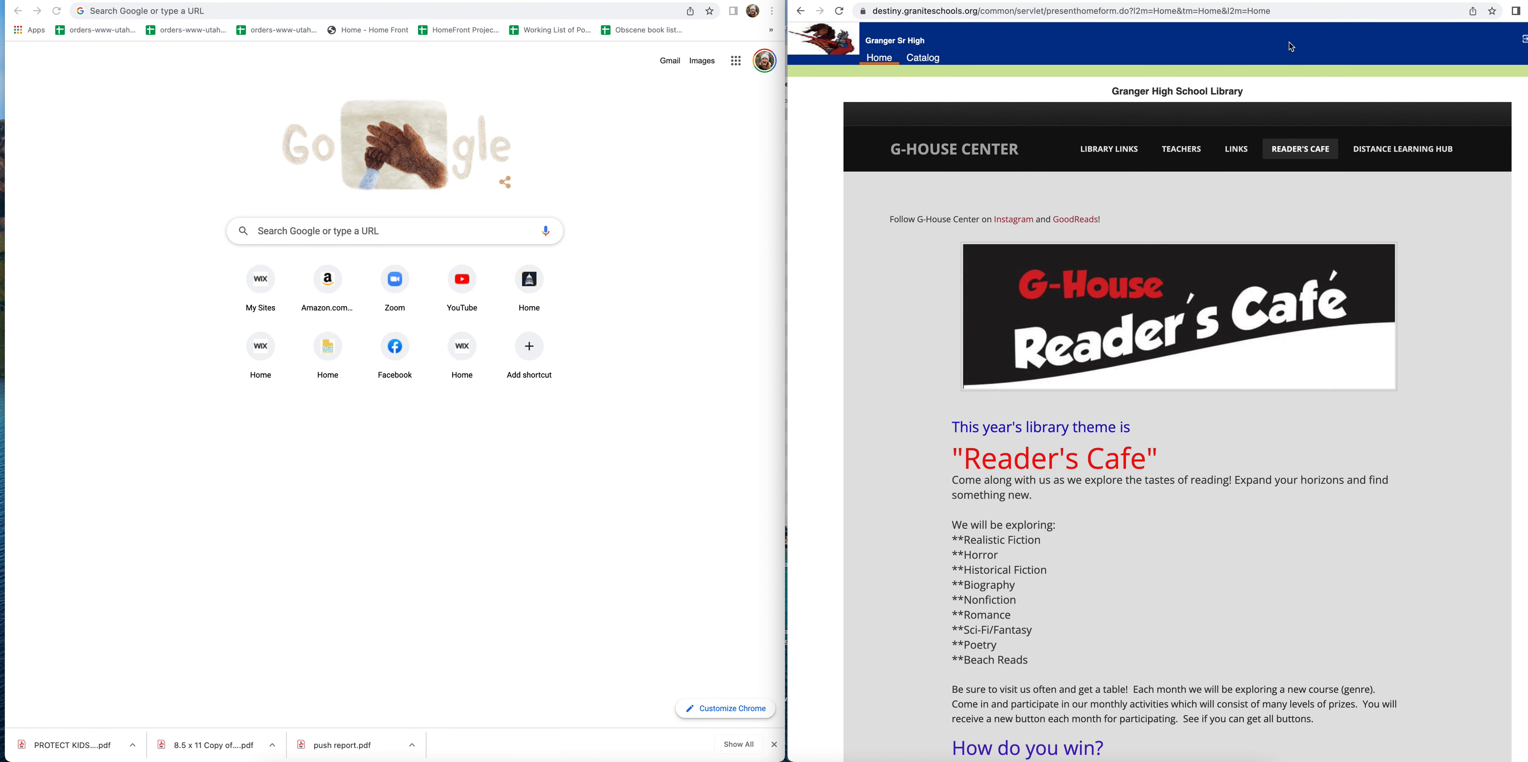
Step: Open the Granger Sr High catalog's library search and set the search location to Granite School District
click(924, 58)
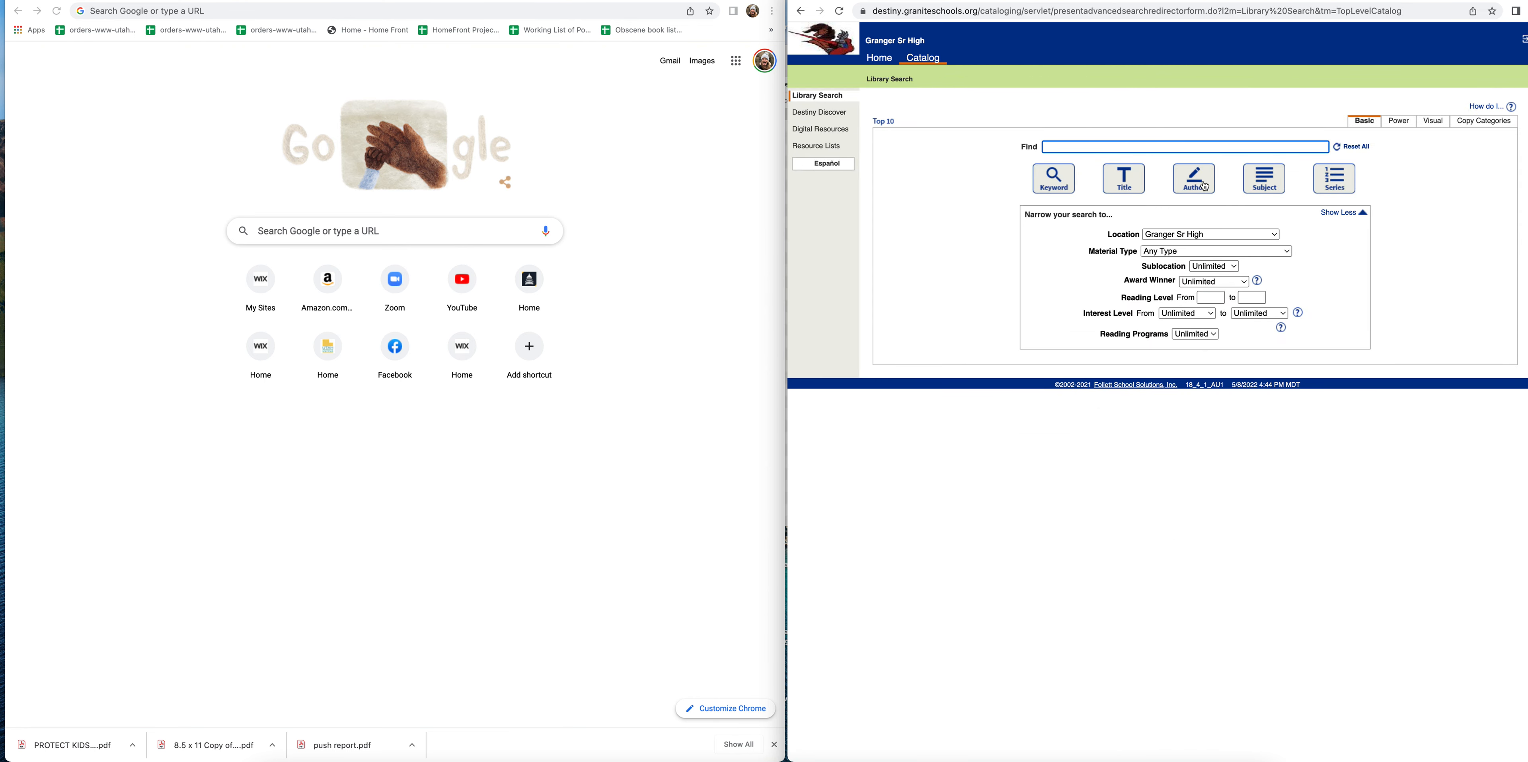
click(1275, 234)
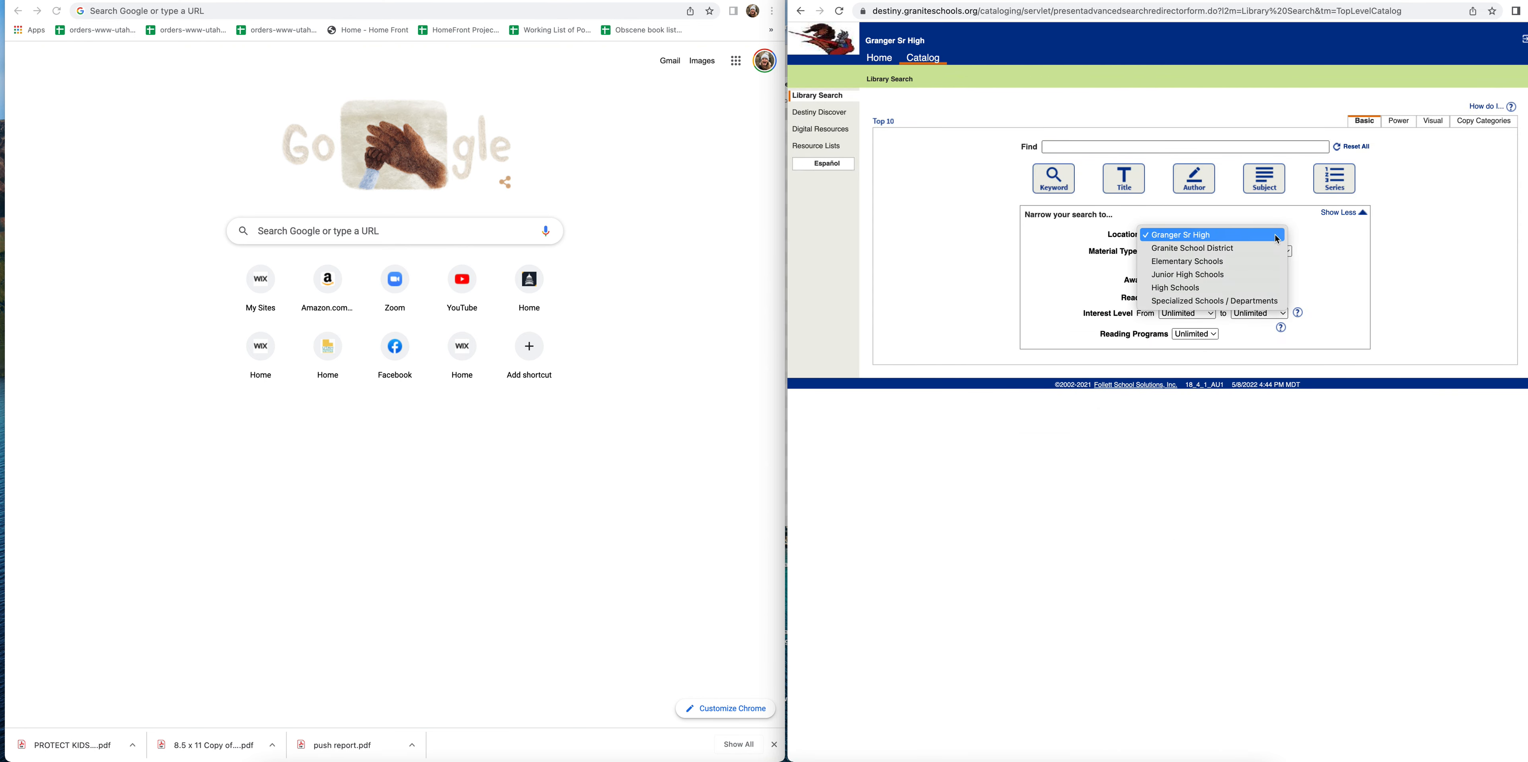
click(1265, 248)
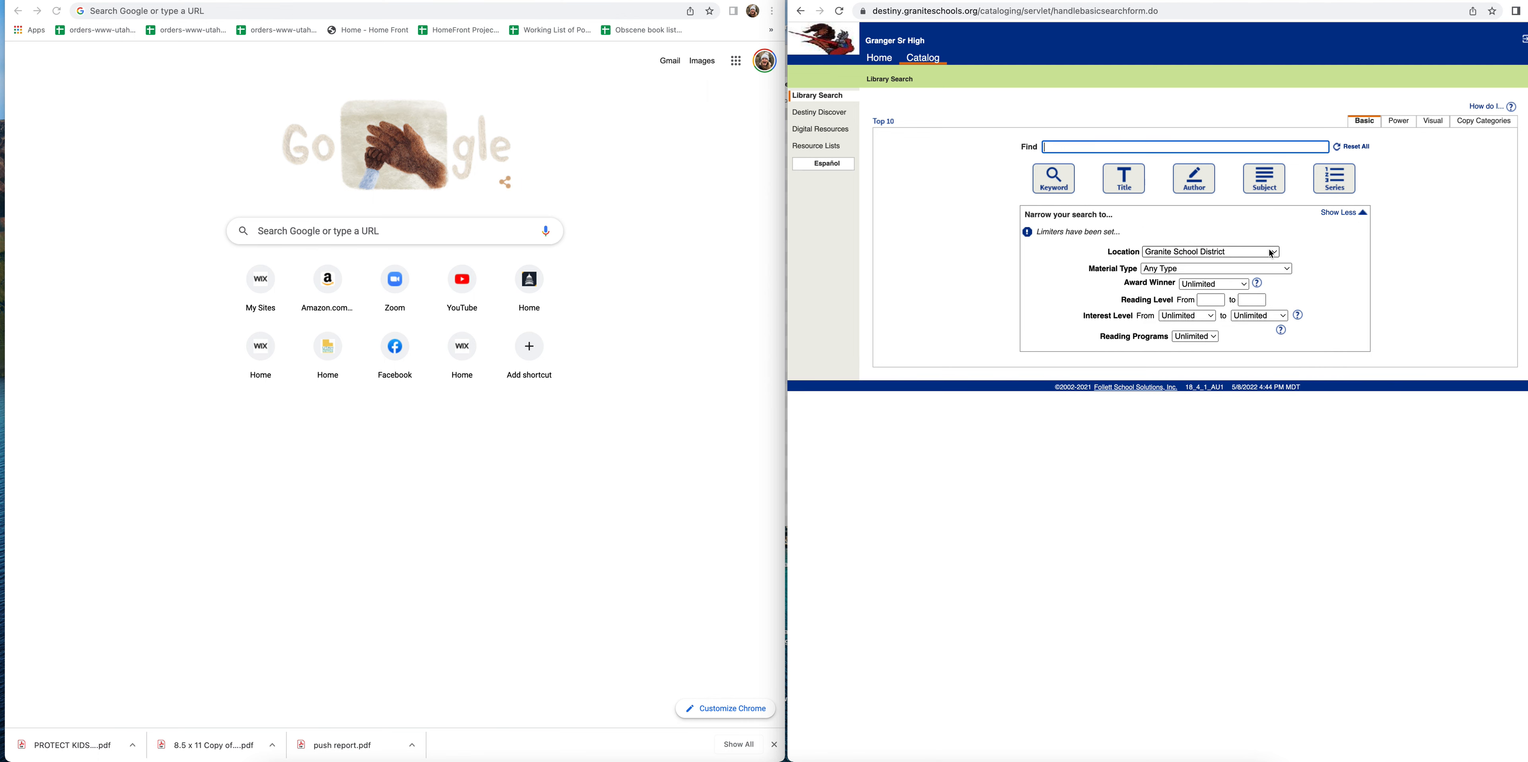
Step: Load the website ratedbooks.org in the empty browser window
click(184, 10)
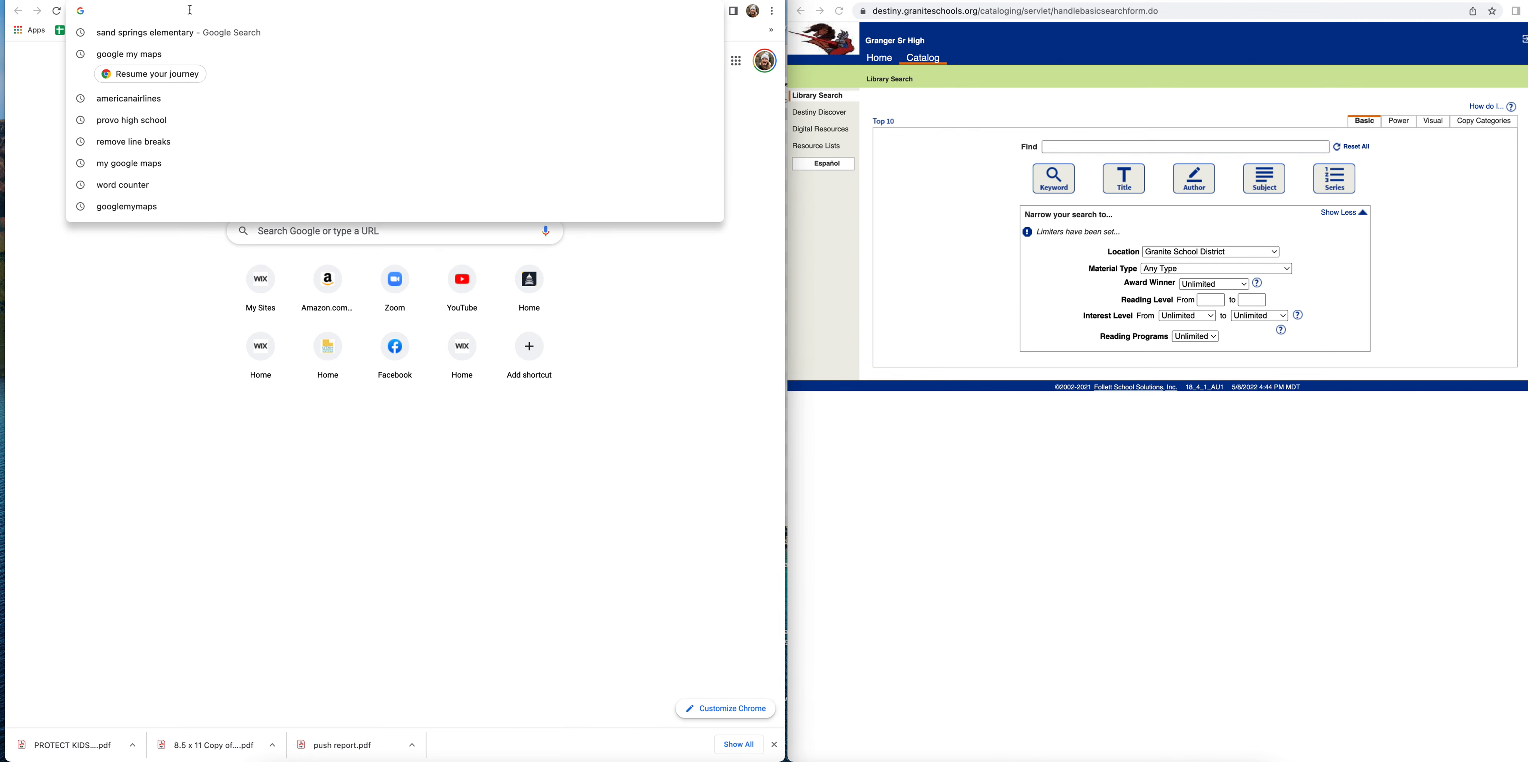
text(rattedbooks.org)
key(Return)
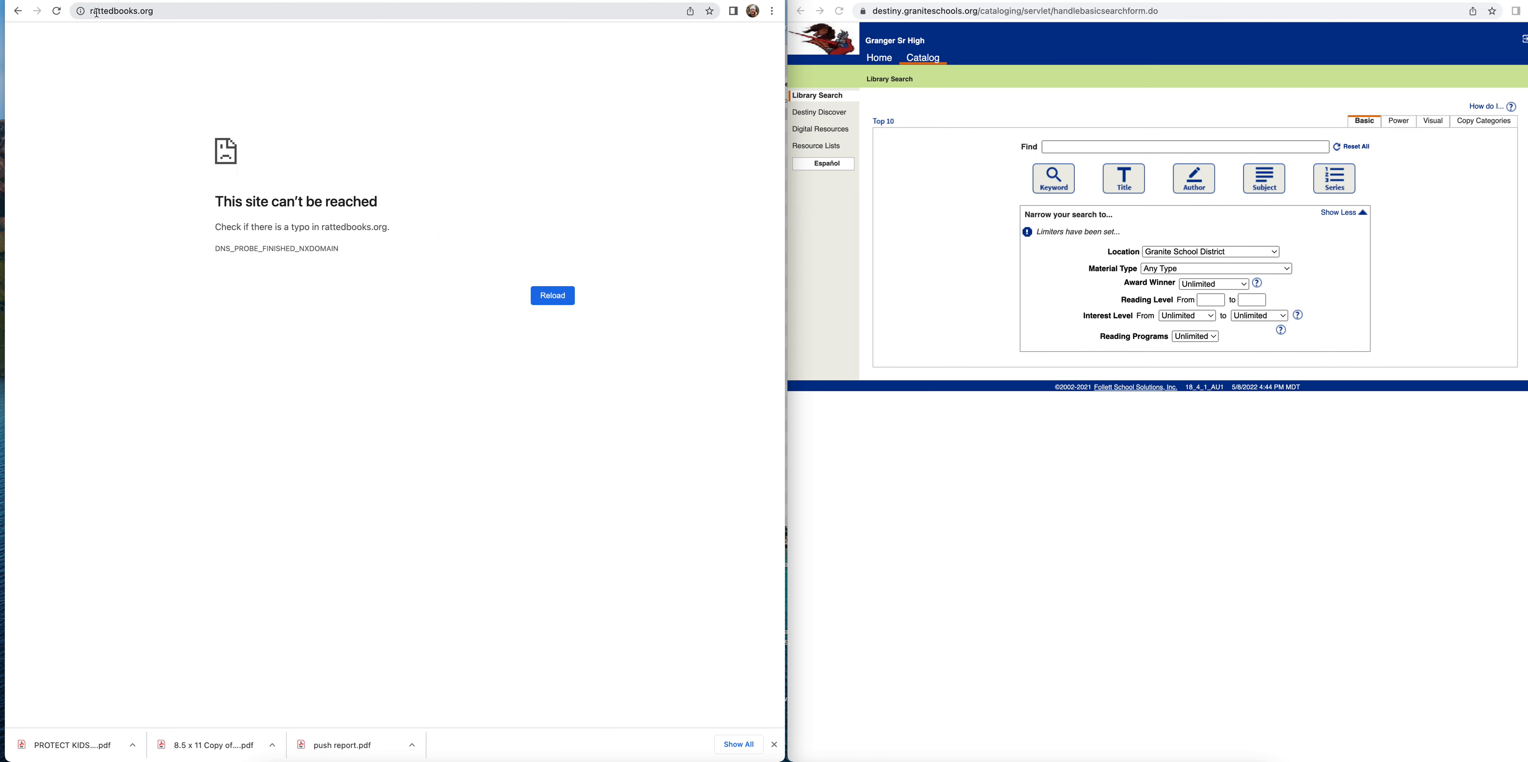
click(109, 11)
click(105, 12)
key(BackSpace)
key(Return)
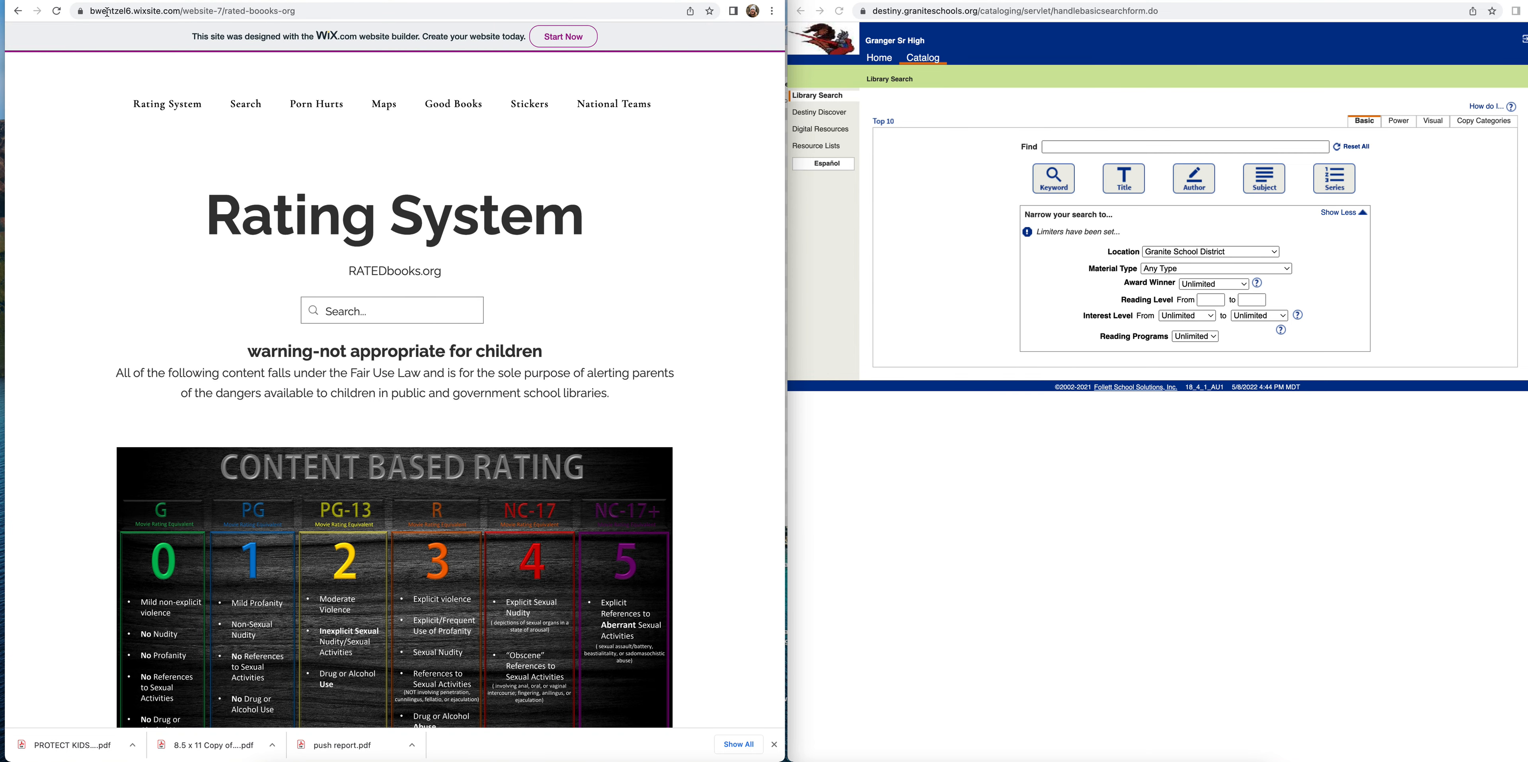
Step: View the site's book search page and its linked book review spreadsheet, and return to the search page
click(244, 109)
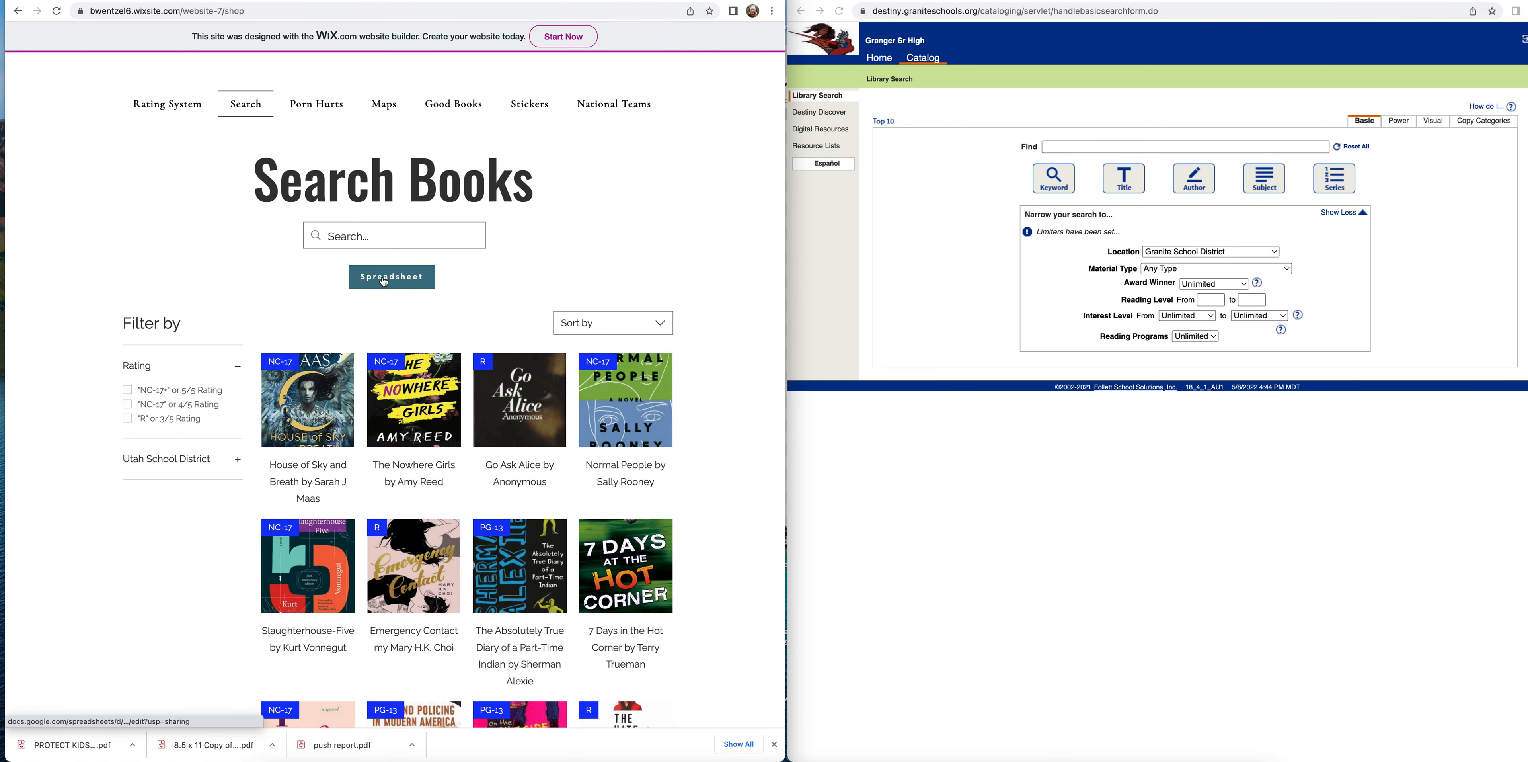
click(384, 279)
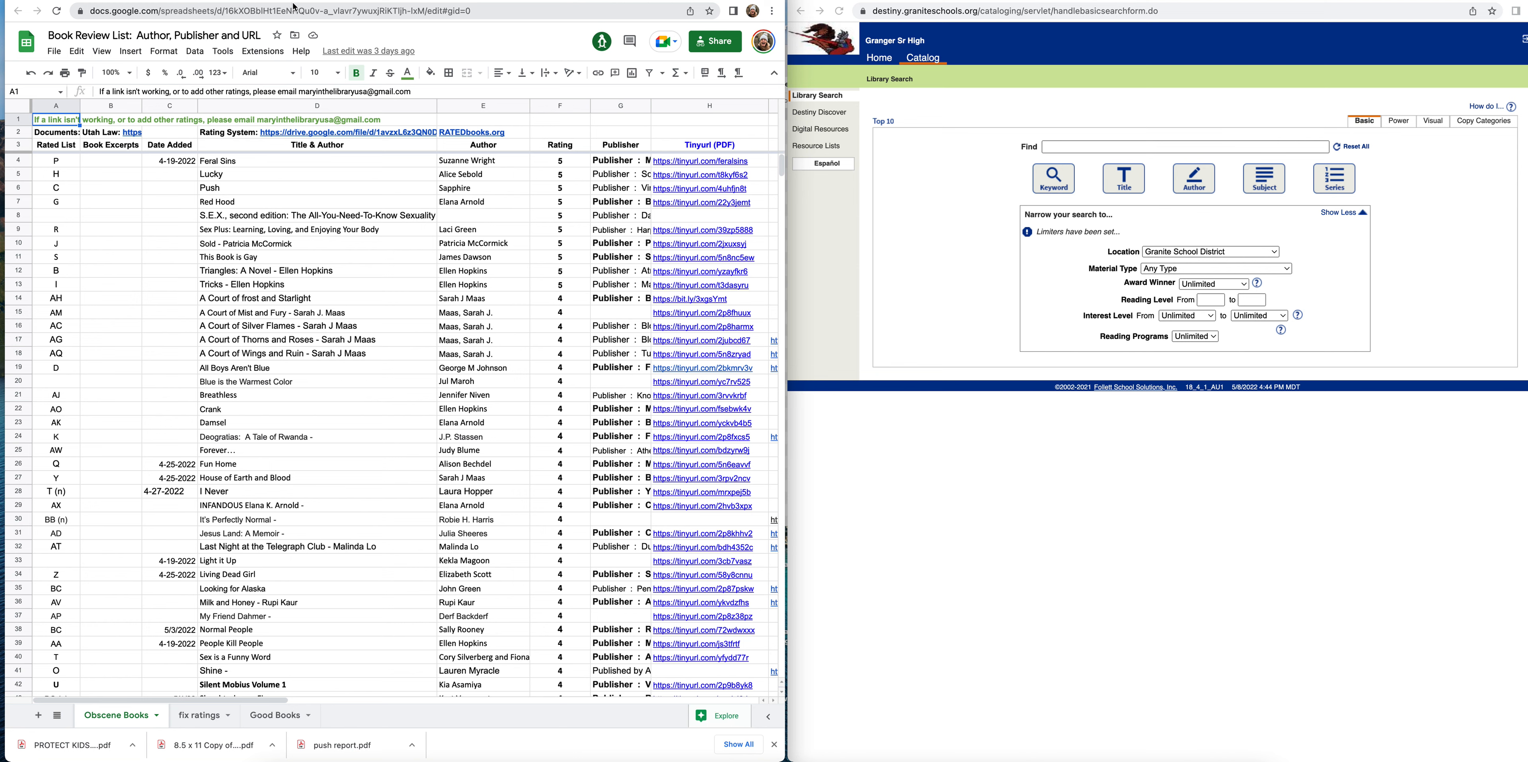
key(ctrl+shift+Tab)
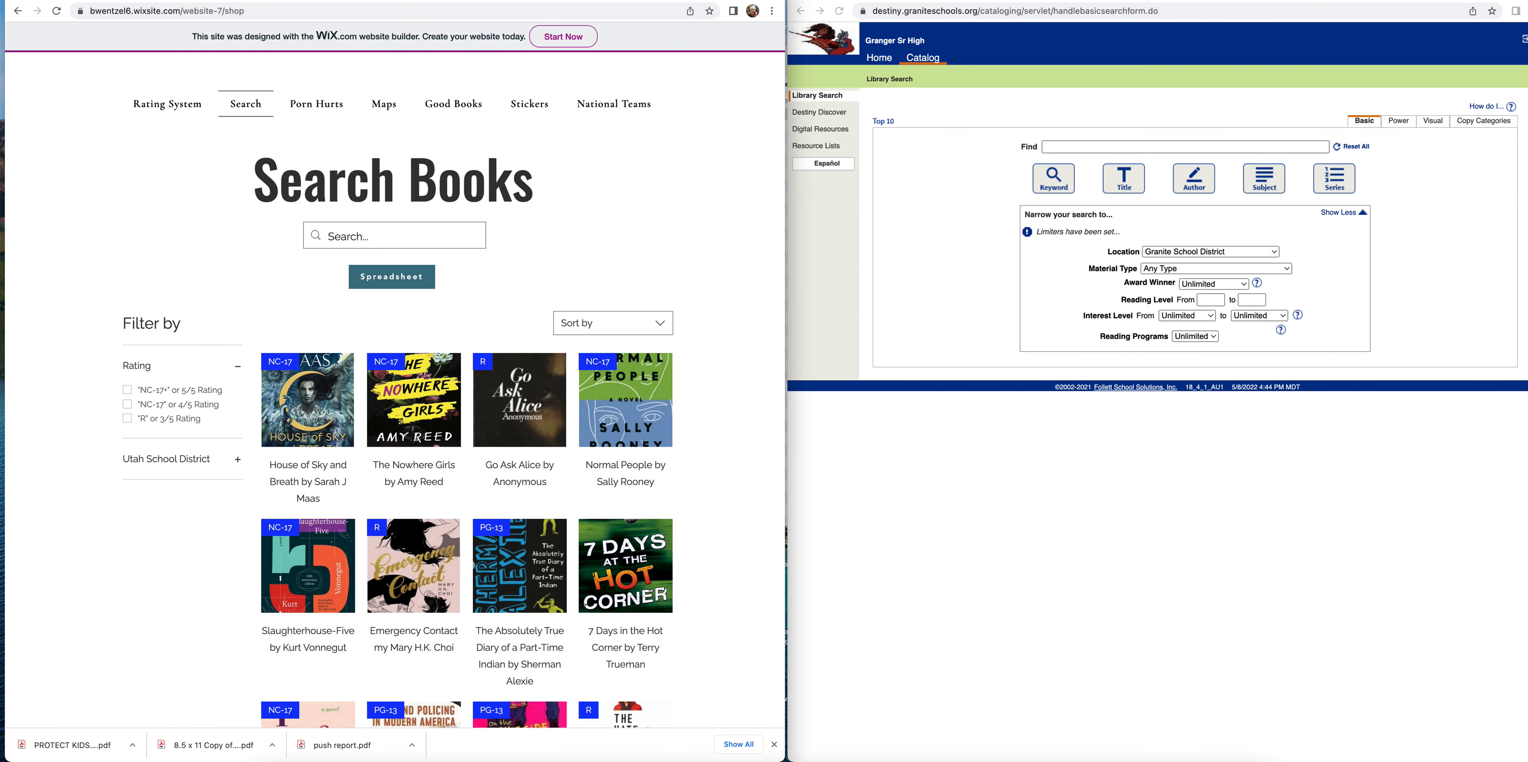
Step: Go to the site's page of school district maps and open the template spreadsheet for making your own map
click(382, 109)
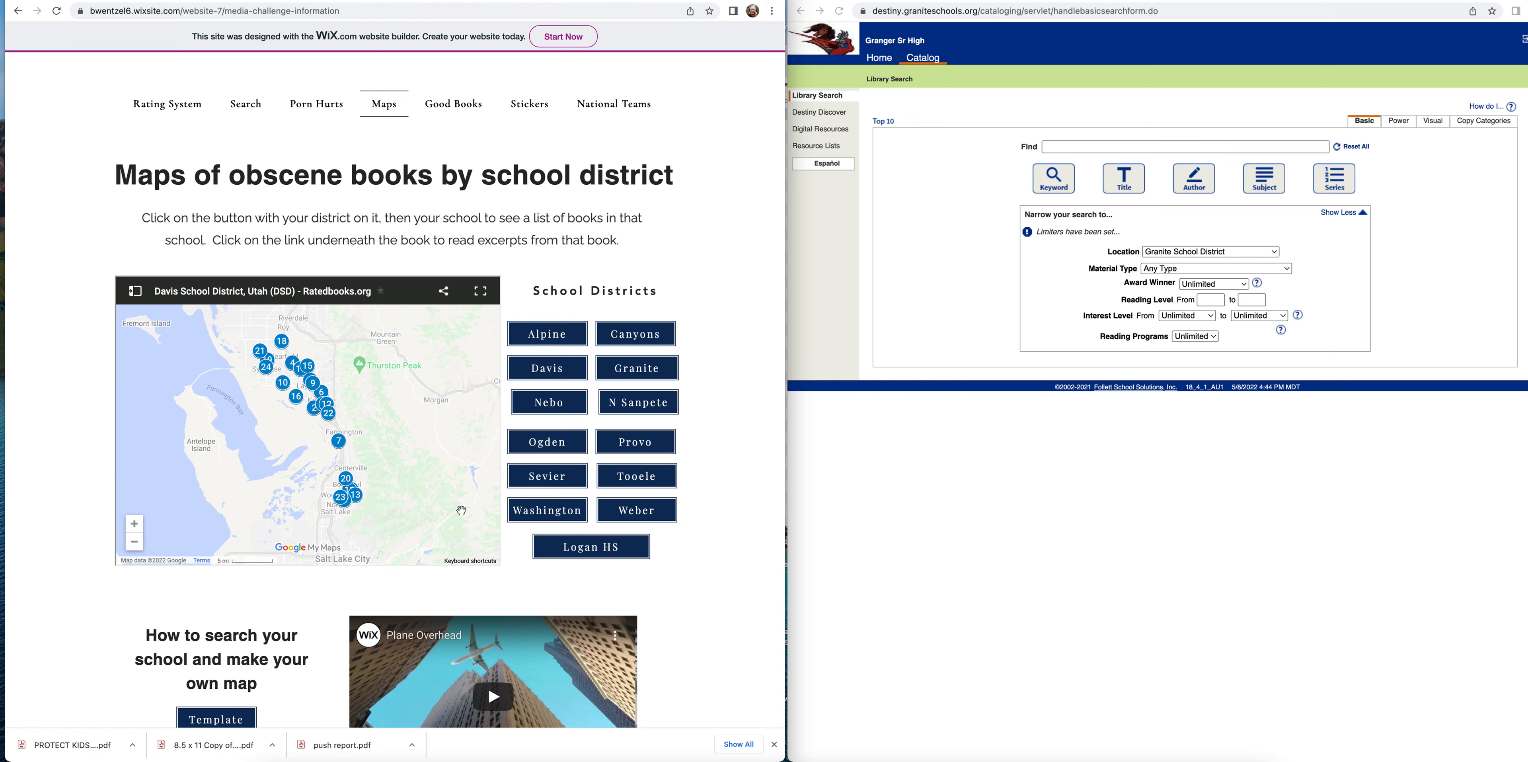
scroll(462, 510, down, 3)
scroll(461, 510, up, 3)
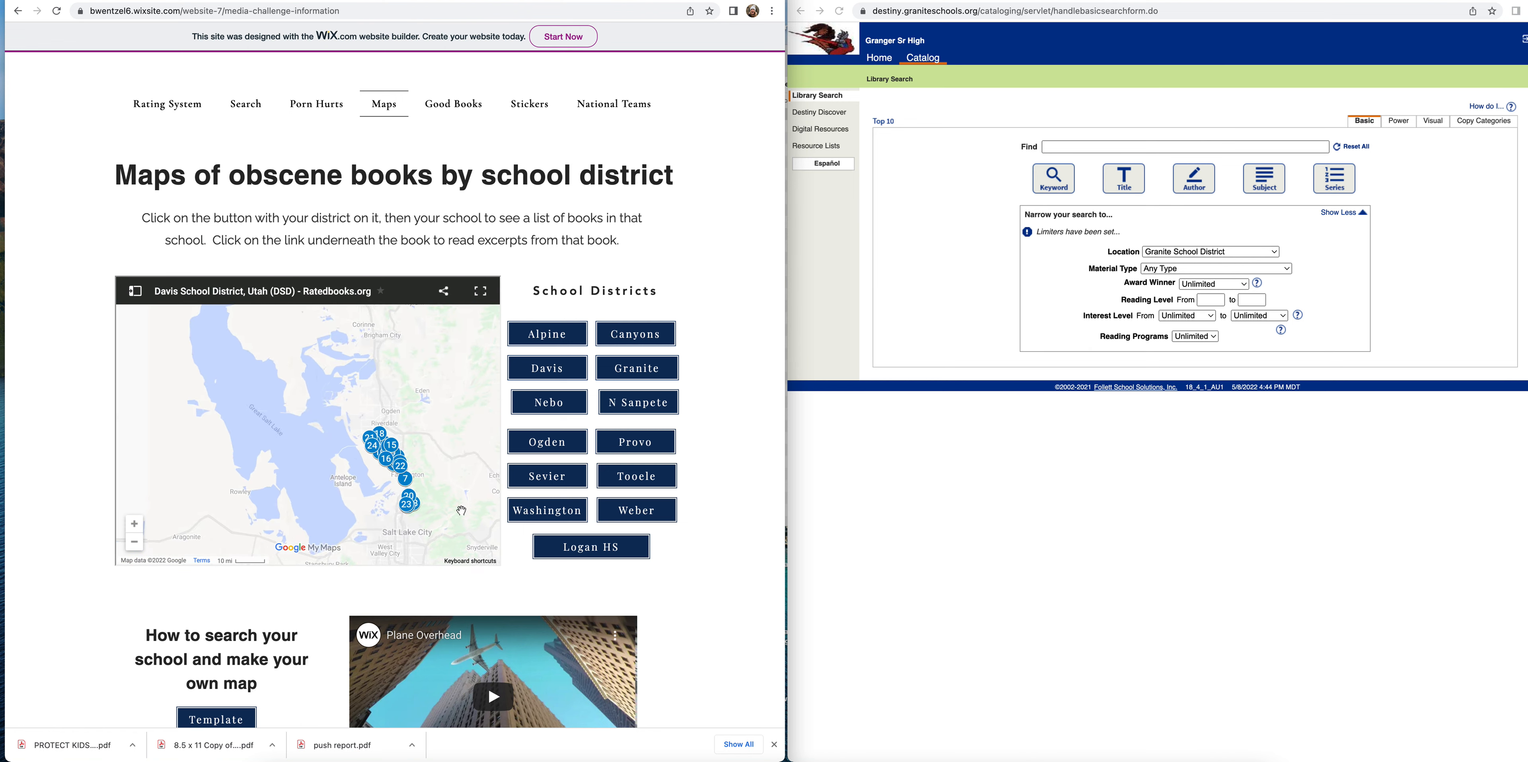
scroll(581, 535, down, 2)
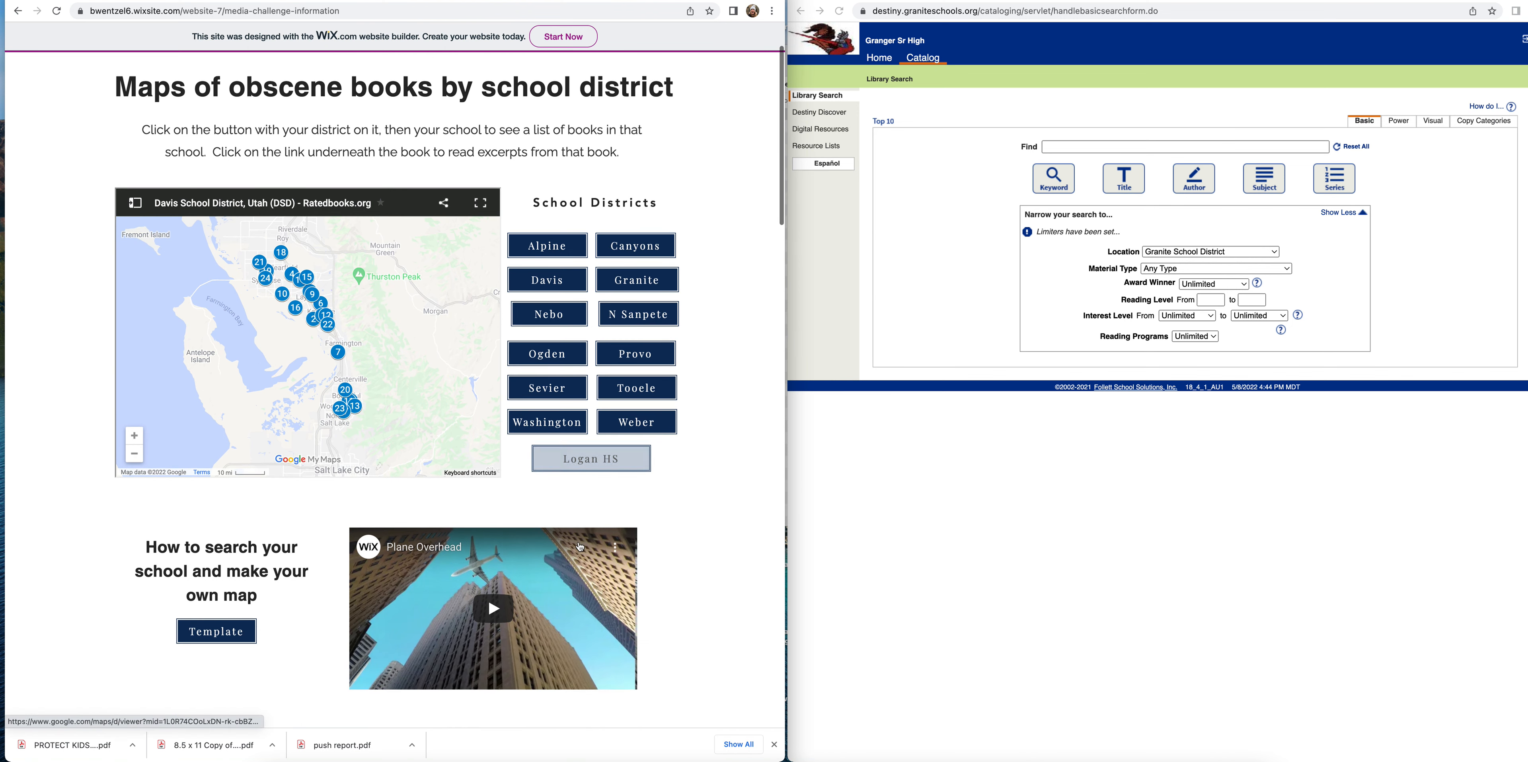
scroll(580, 546, up, 2)
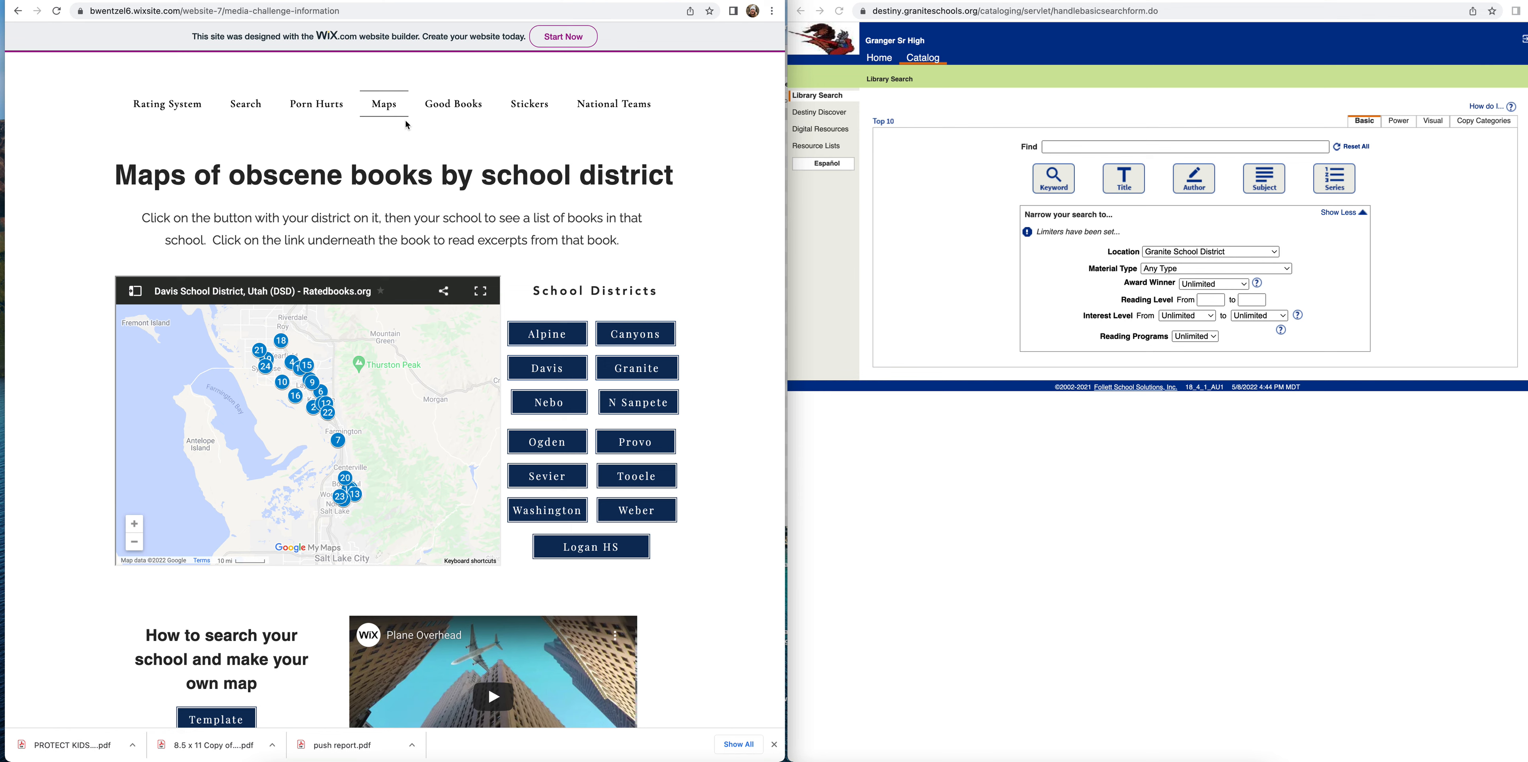
scroll(347, 394, down, 3)
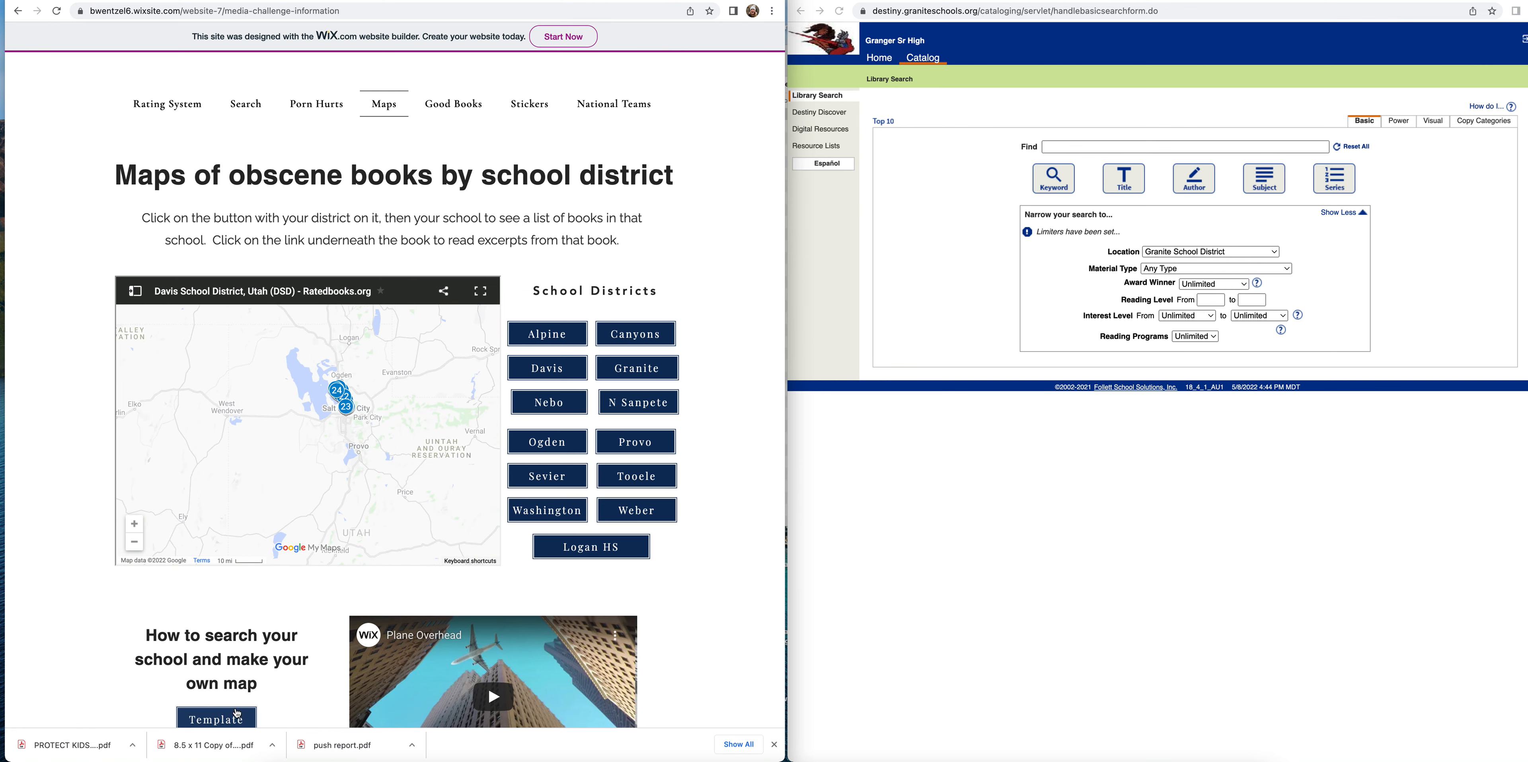
scroll(236, 714, down, 3)
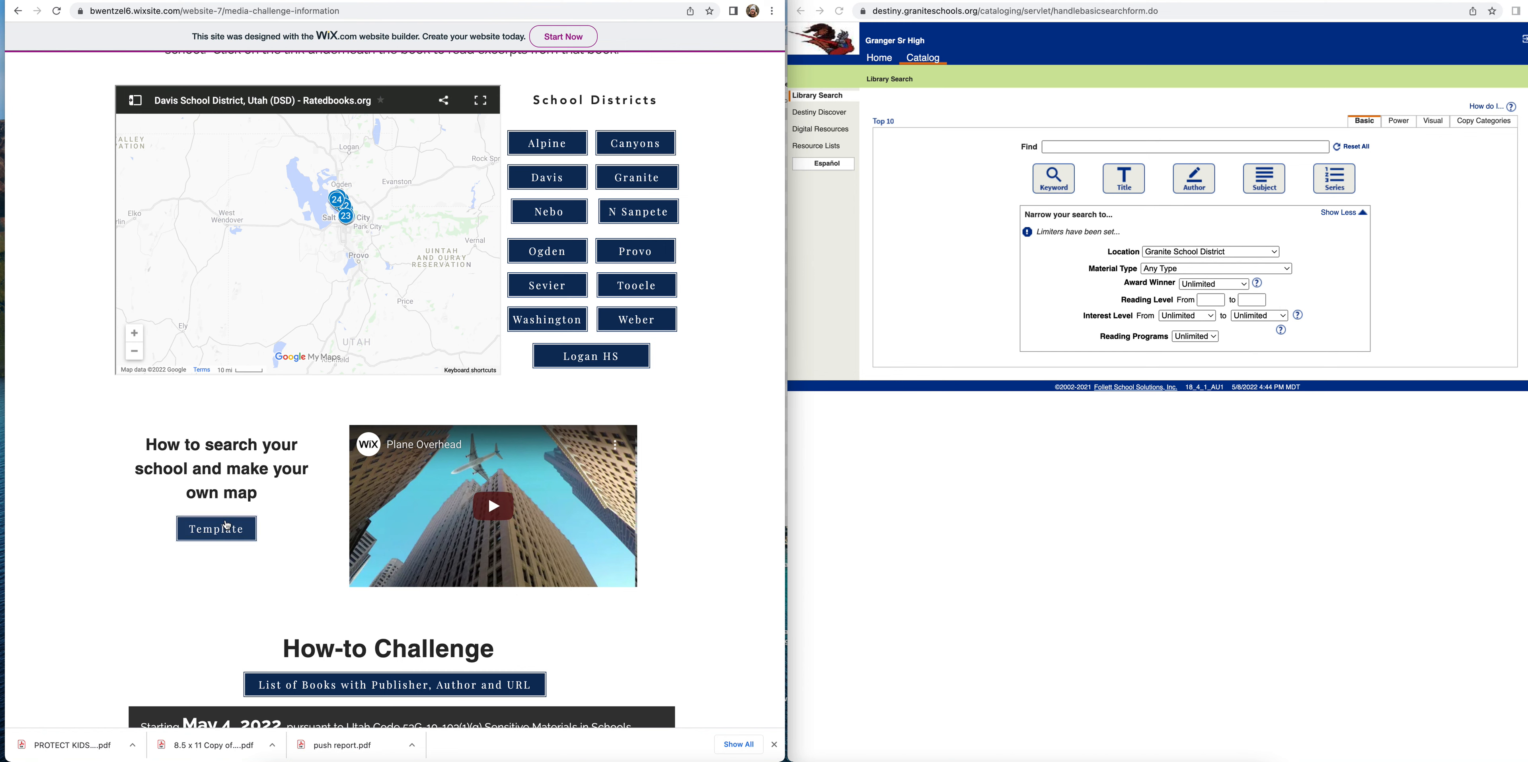
click(209, 531)
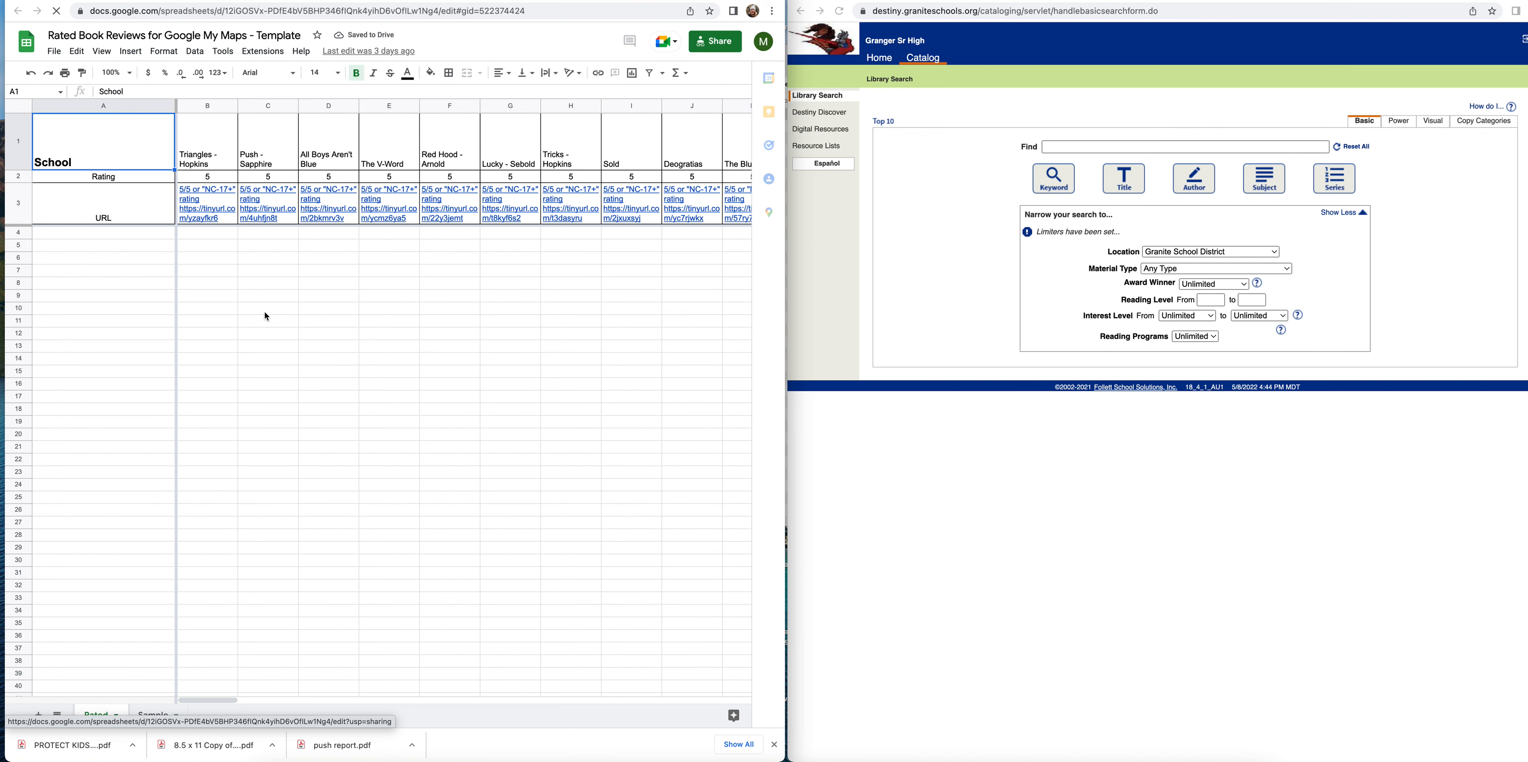
click(1082, 149)
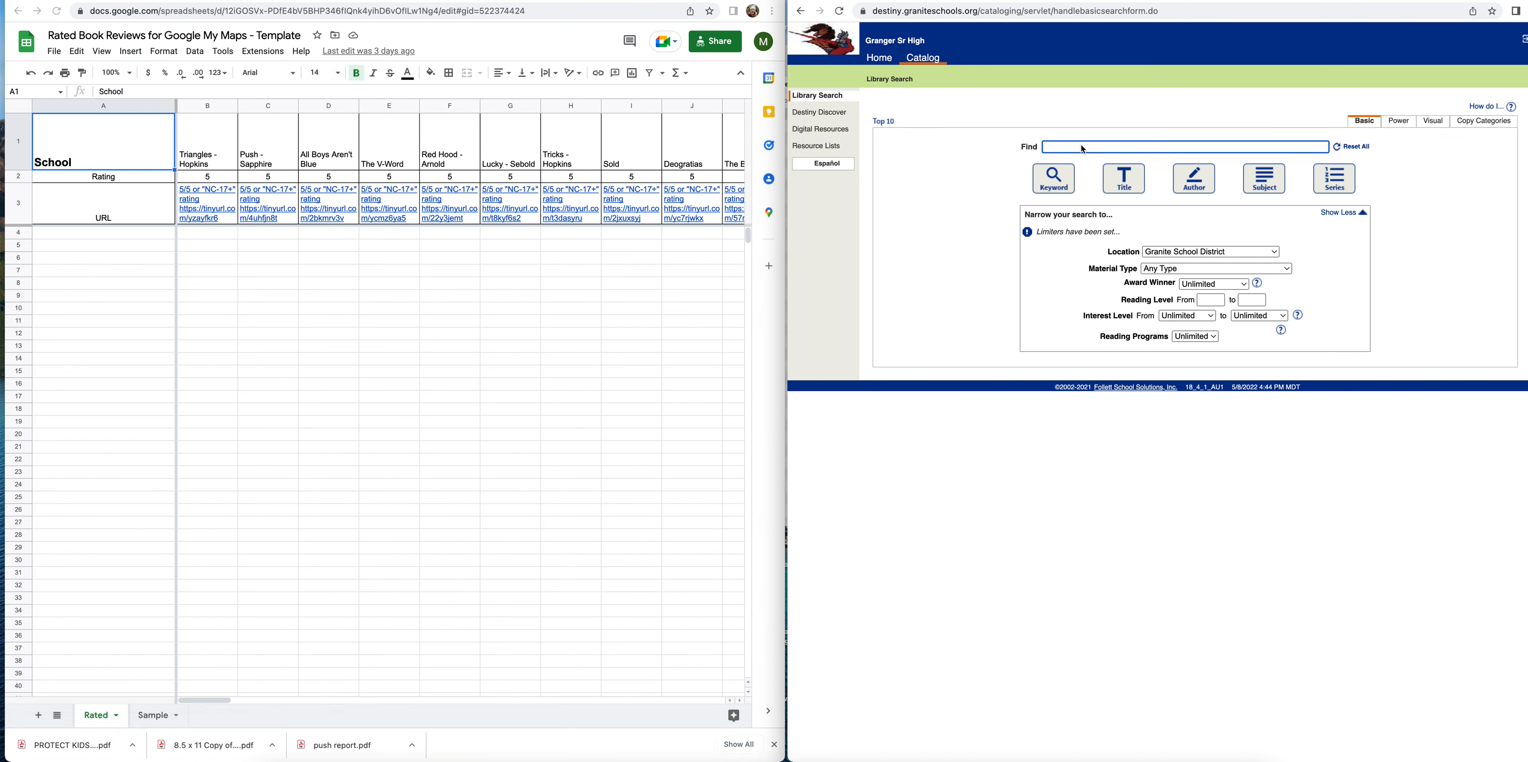
text(triang)
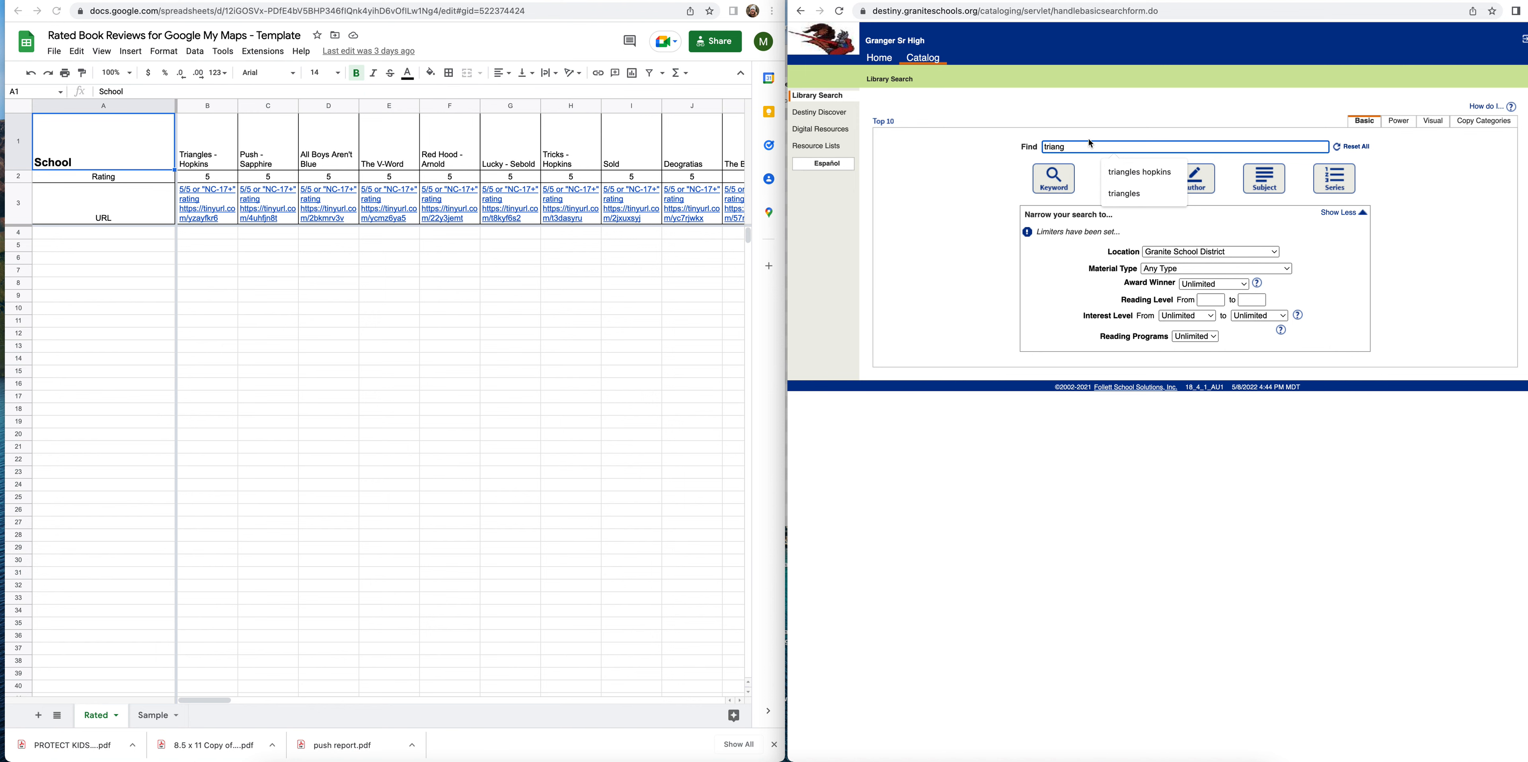
click(457, 56)
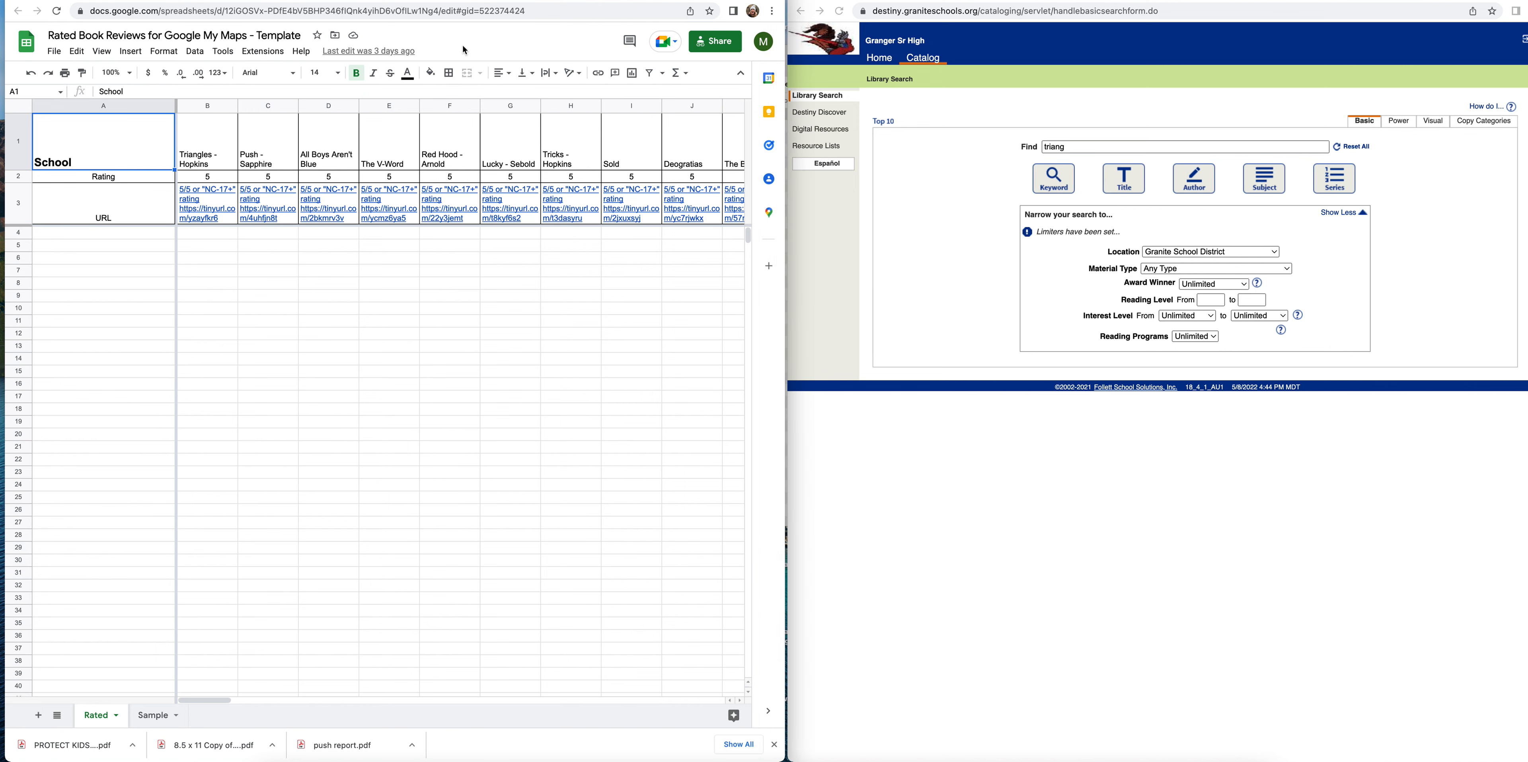
Step: Make a copy of the template spreadsheet, adding "Granite School District" in front of the suggested name
click(54, 52)
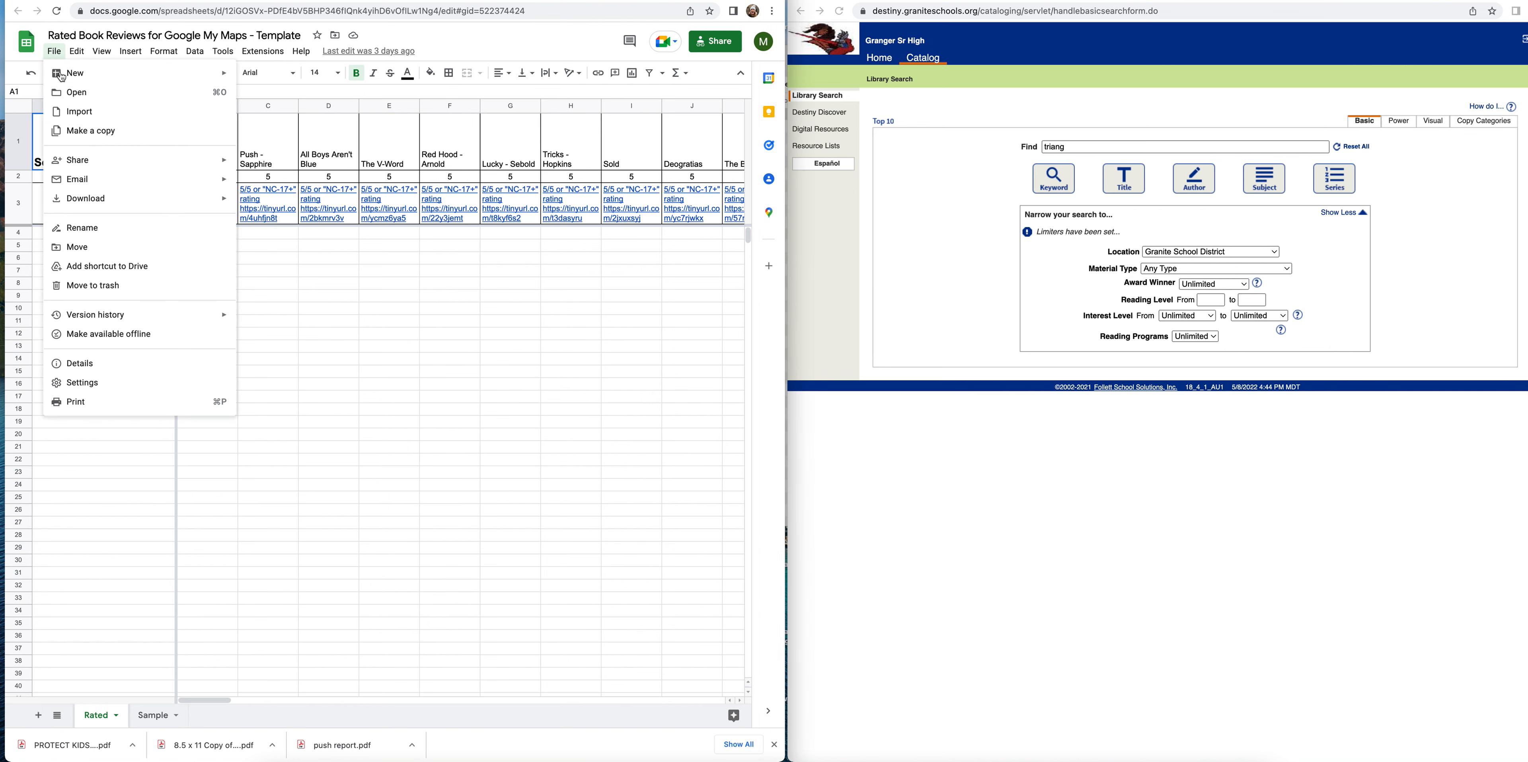
click(83, 131)
key(Left)
text(Granite Sch)
text(ool District)
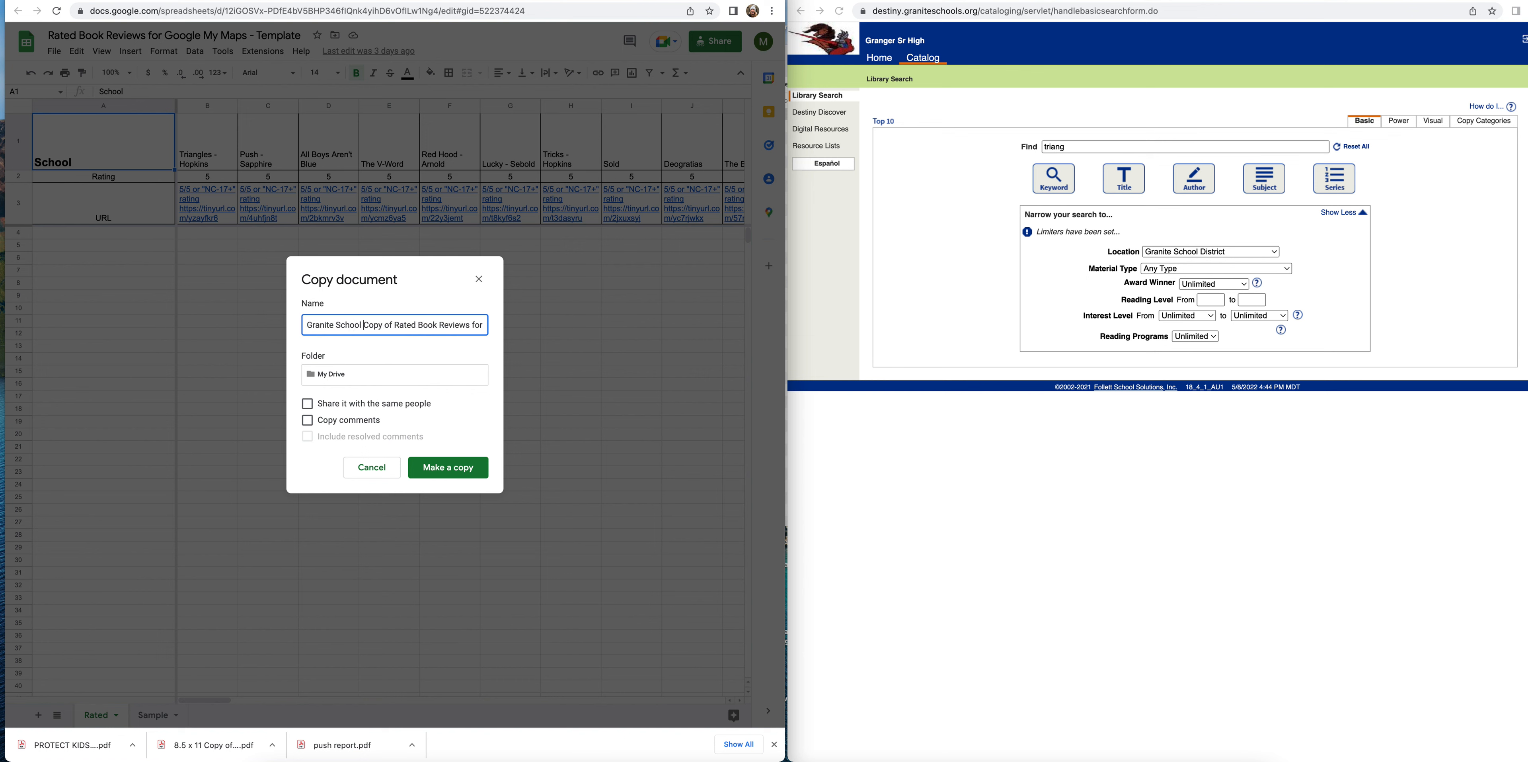
click(437, 469)
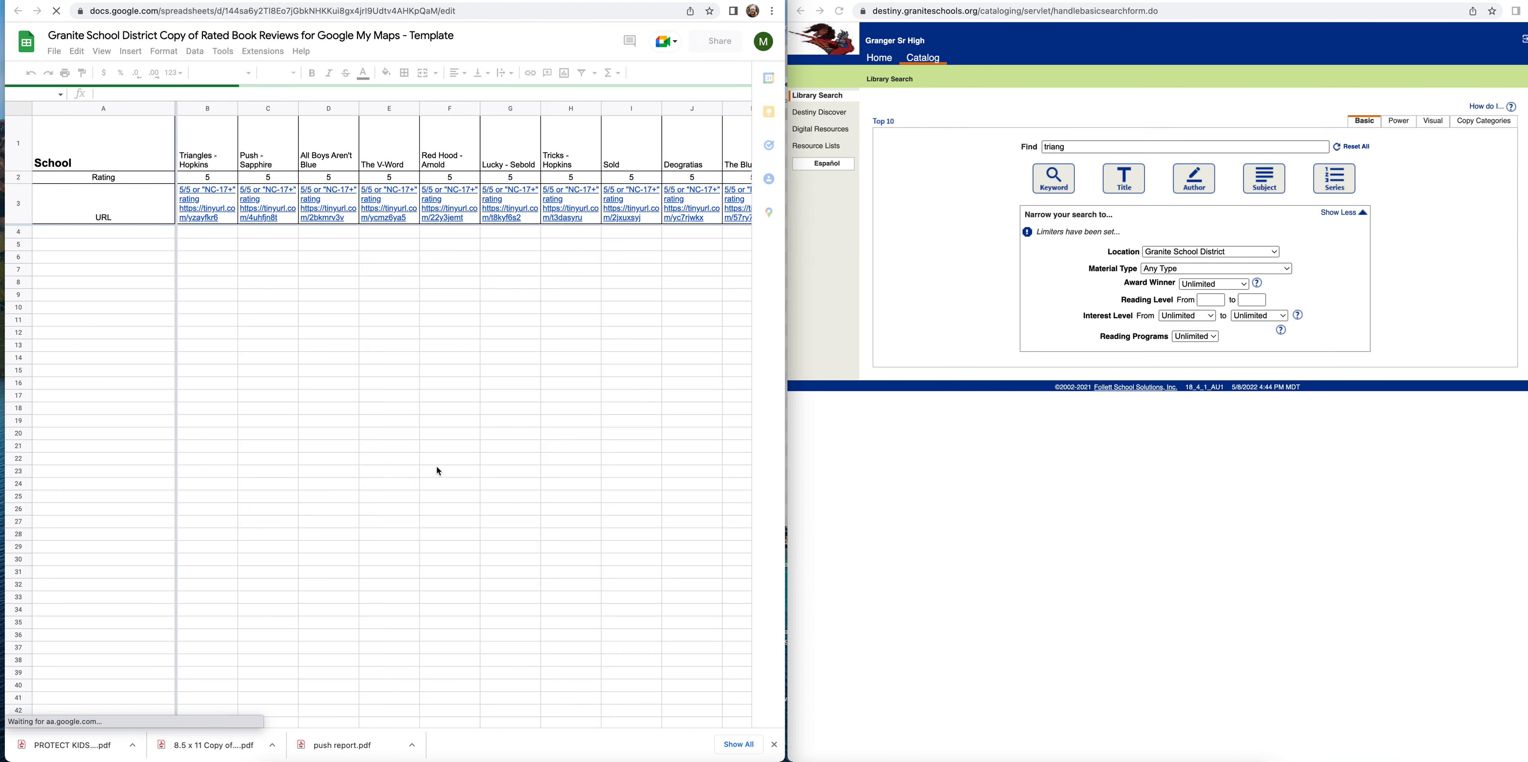
Step: Search the library catalog for "triangles hopkins" and view which sites hold the off-site copies of Triangles
click(1074, 149)
text(triangles hop)
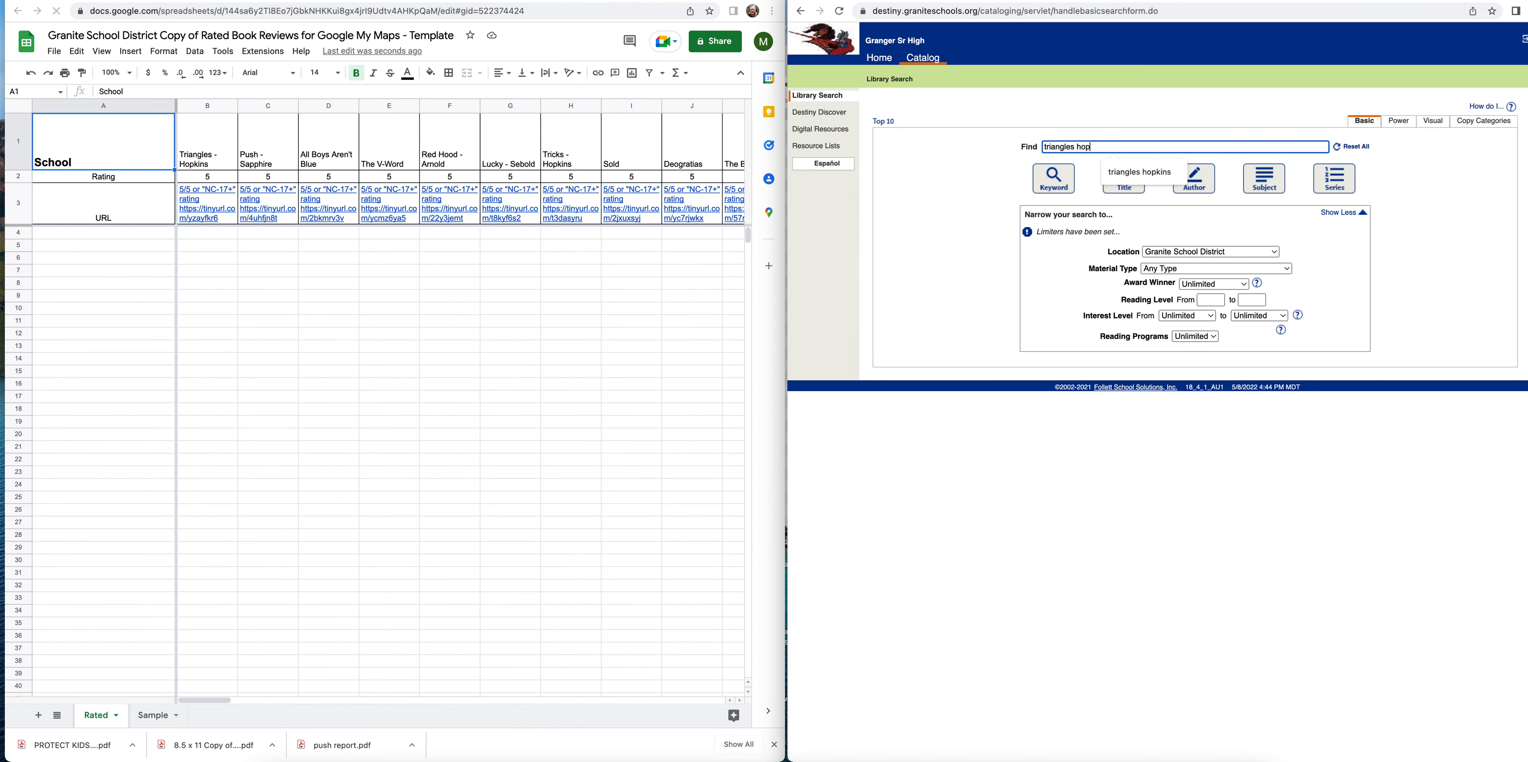
text(kins)
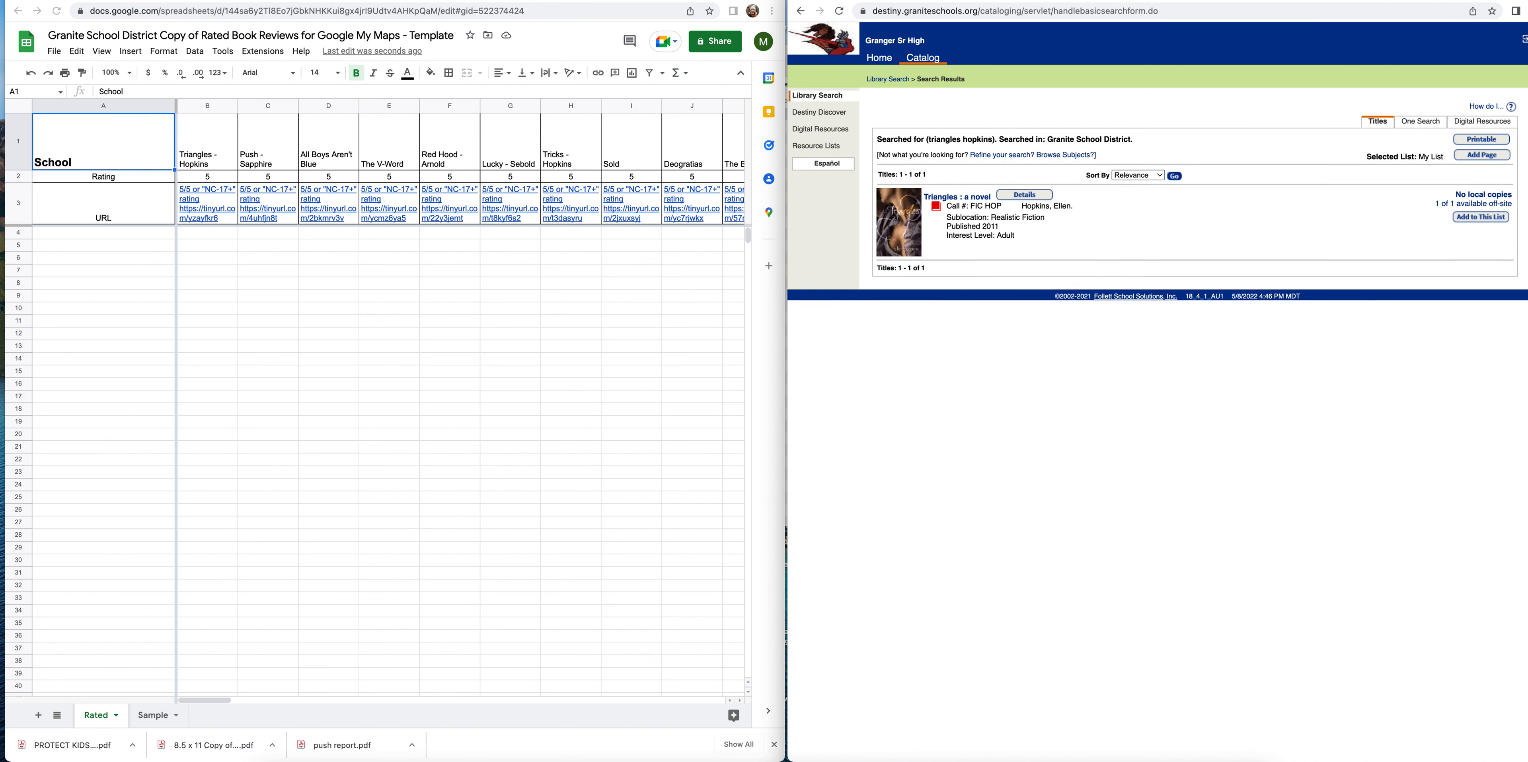
click(1445, 203)
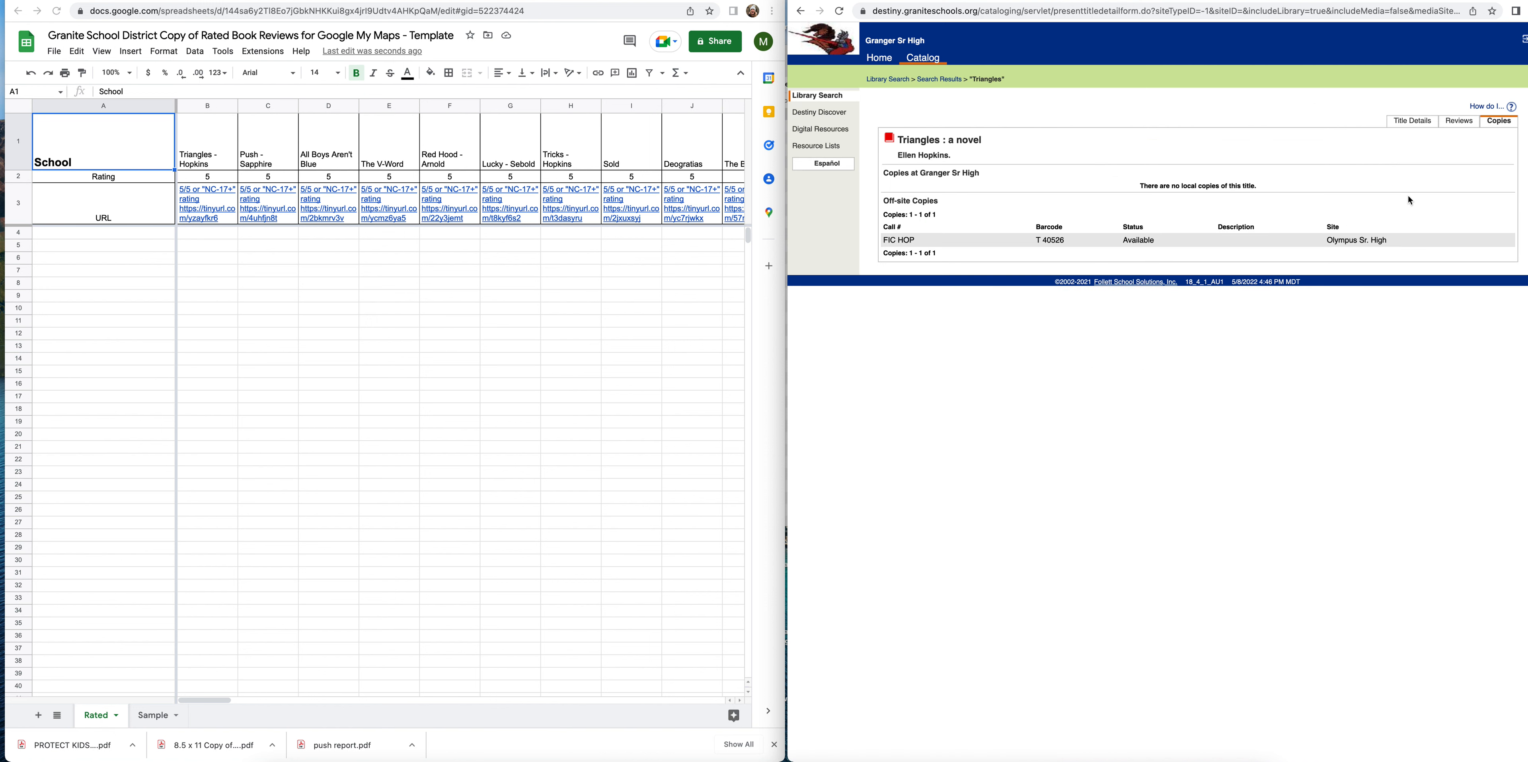
Step: Return to the search results and reopen the off-site copies list for Triangles
click(942, 81)
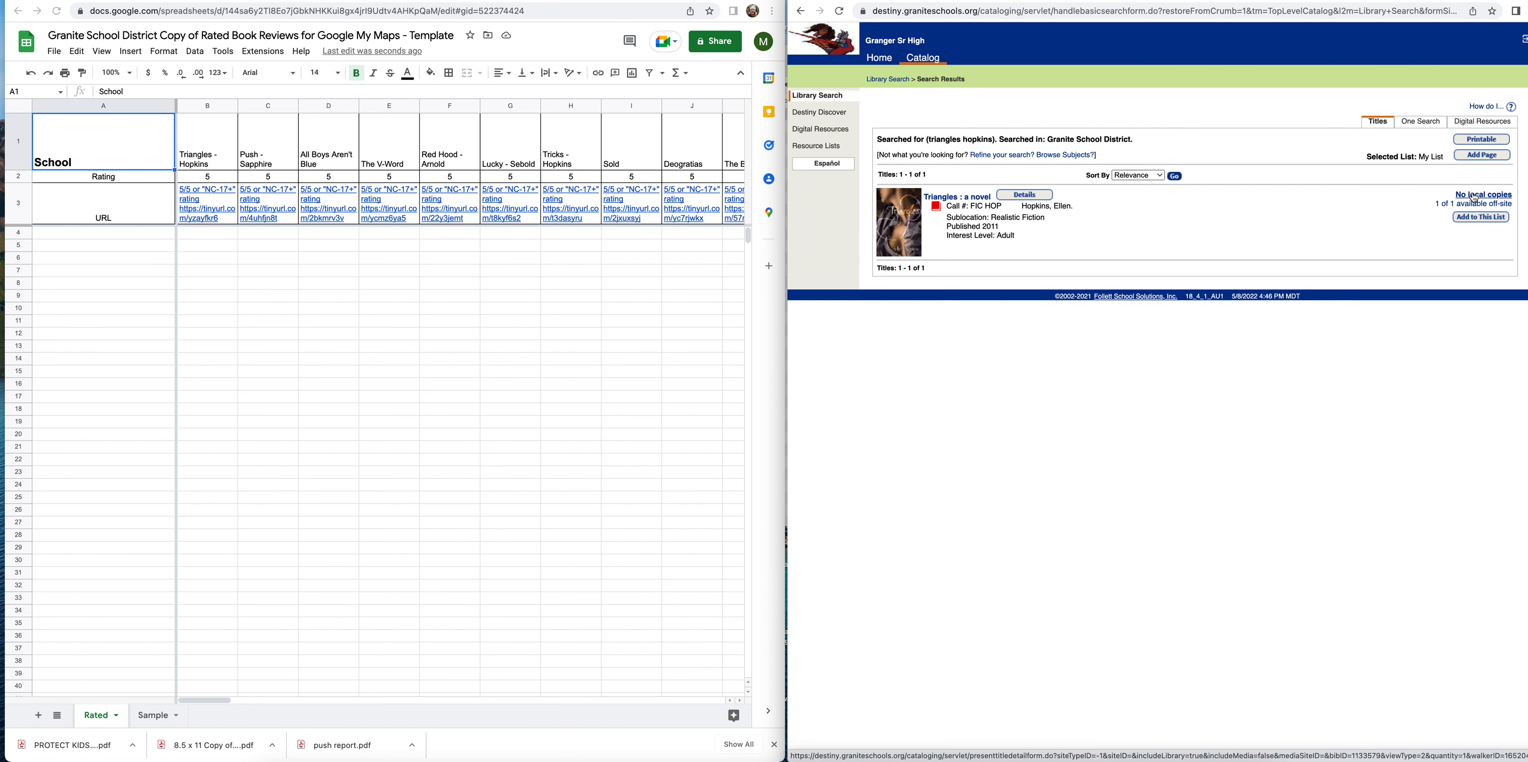
drag(865, 40, 934, 48)
click(1459, 205)
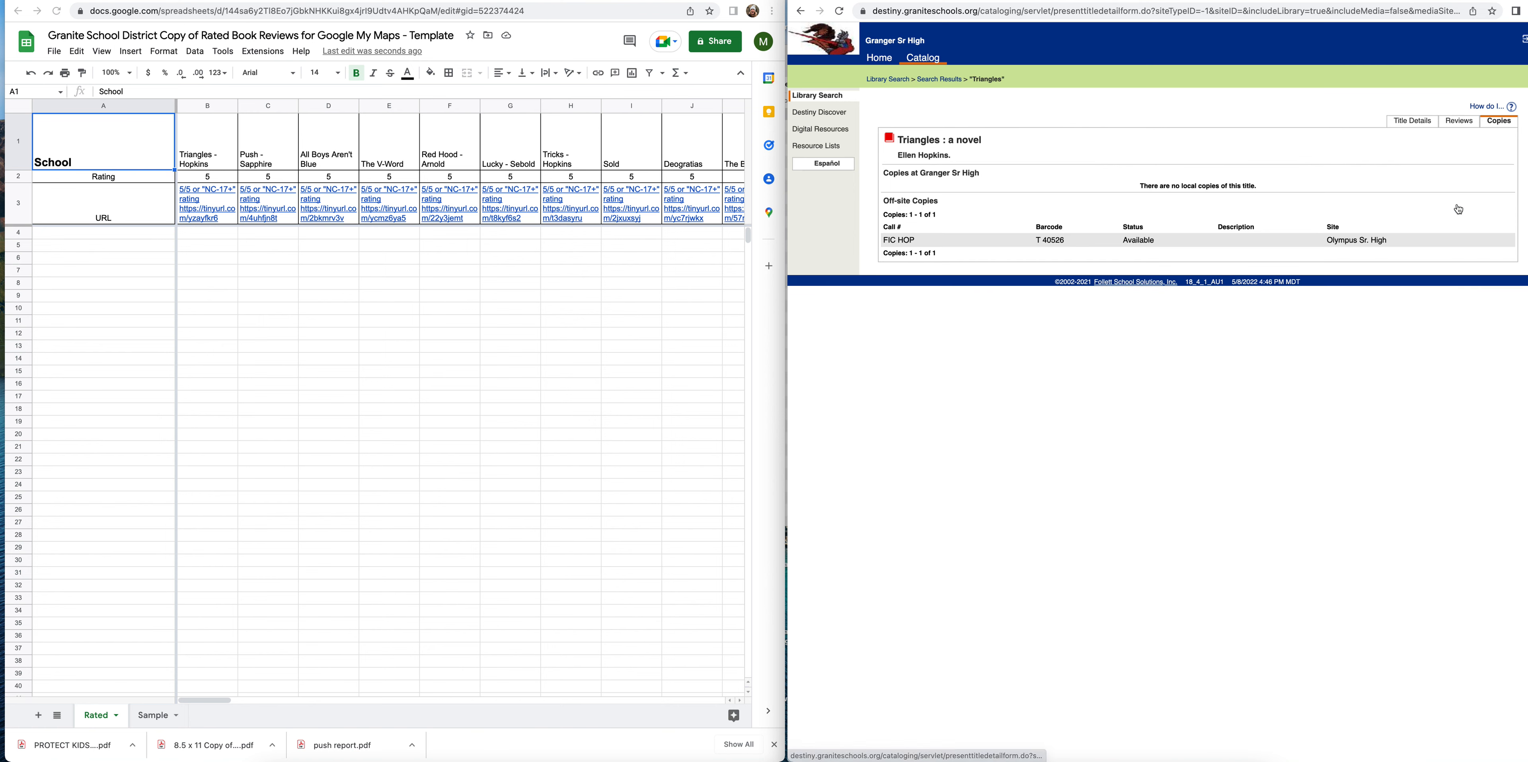
Step: Enter "Olympus High School, Utah" as the first school in cell A4 of the copied spreadsheet
click(153, 238)
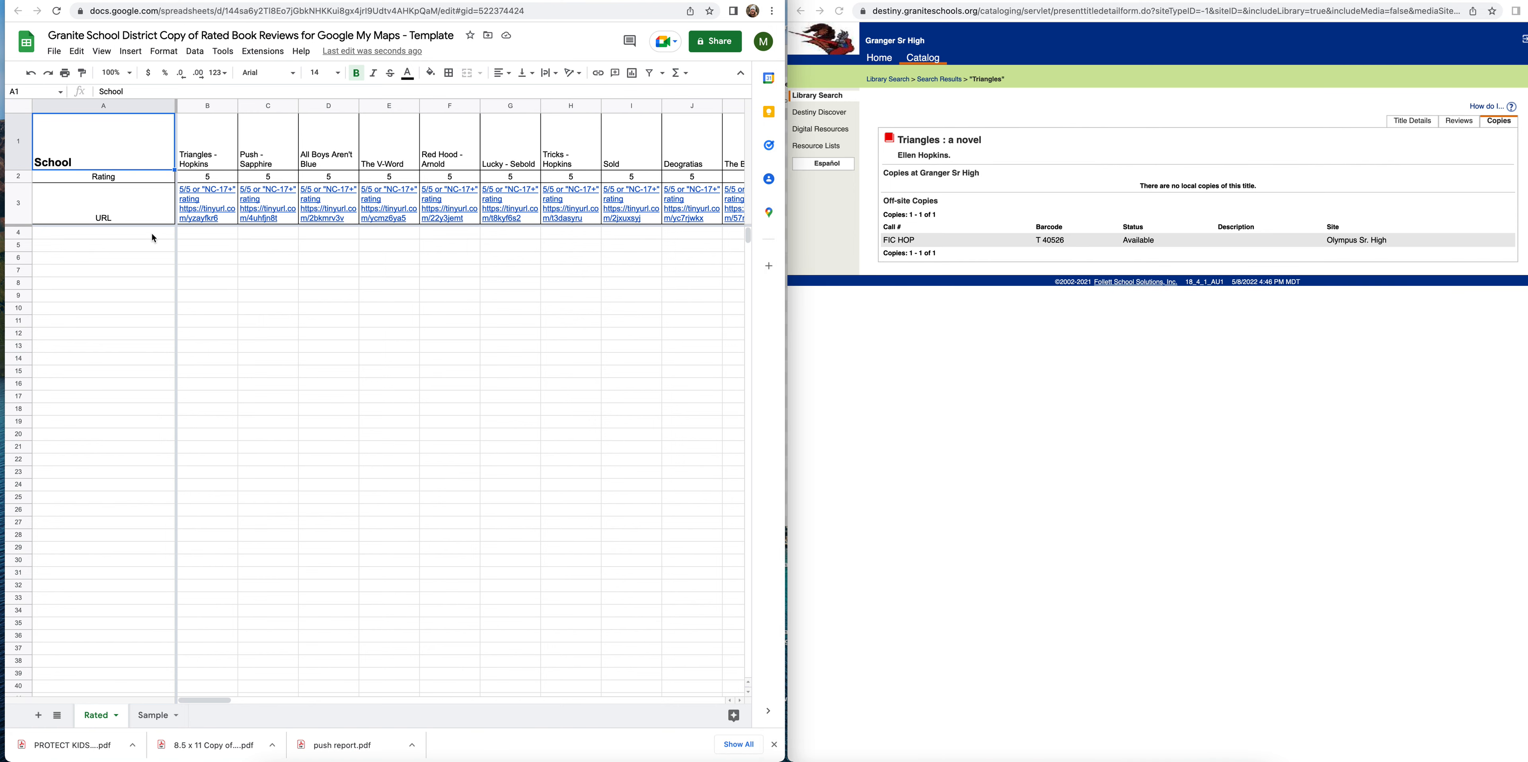
text(Olym)
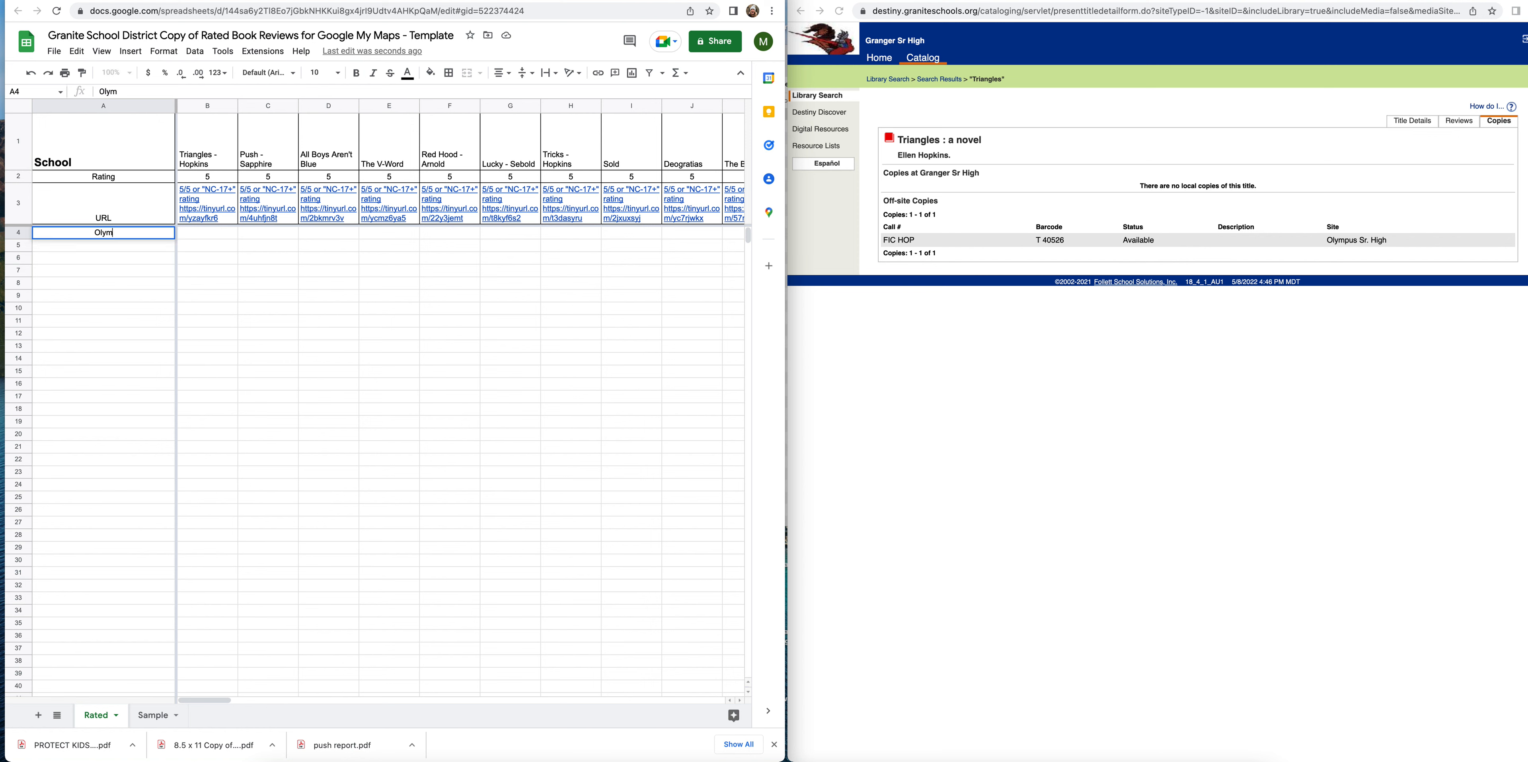
text(pus High School, Utah)
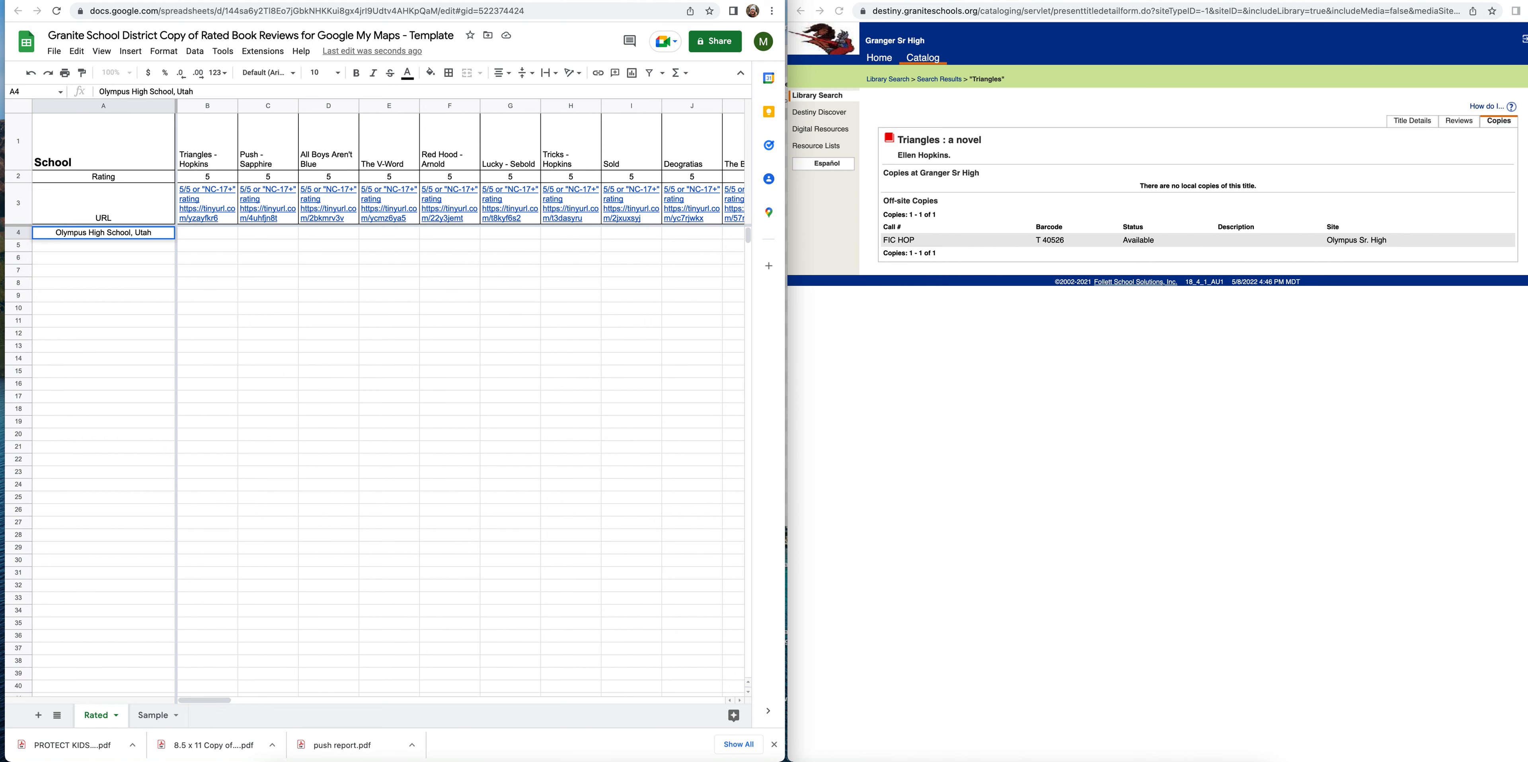
click(126, 259)
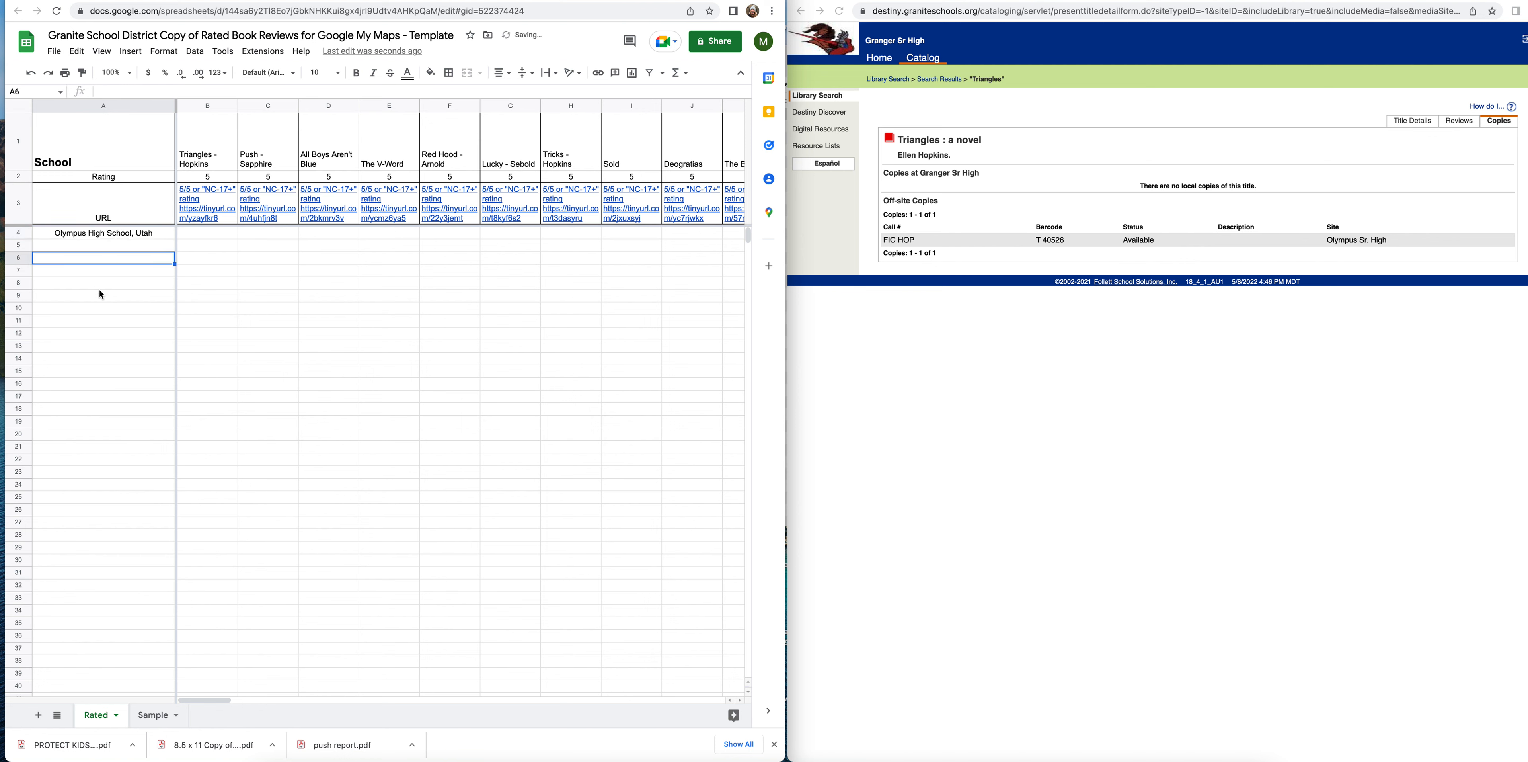
Step: Copy the Triangles rating and URL from cell B3 into B4 for Olympus High School
click(219, 204)
key(ctrl+c)
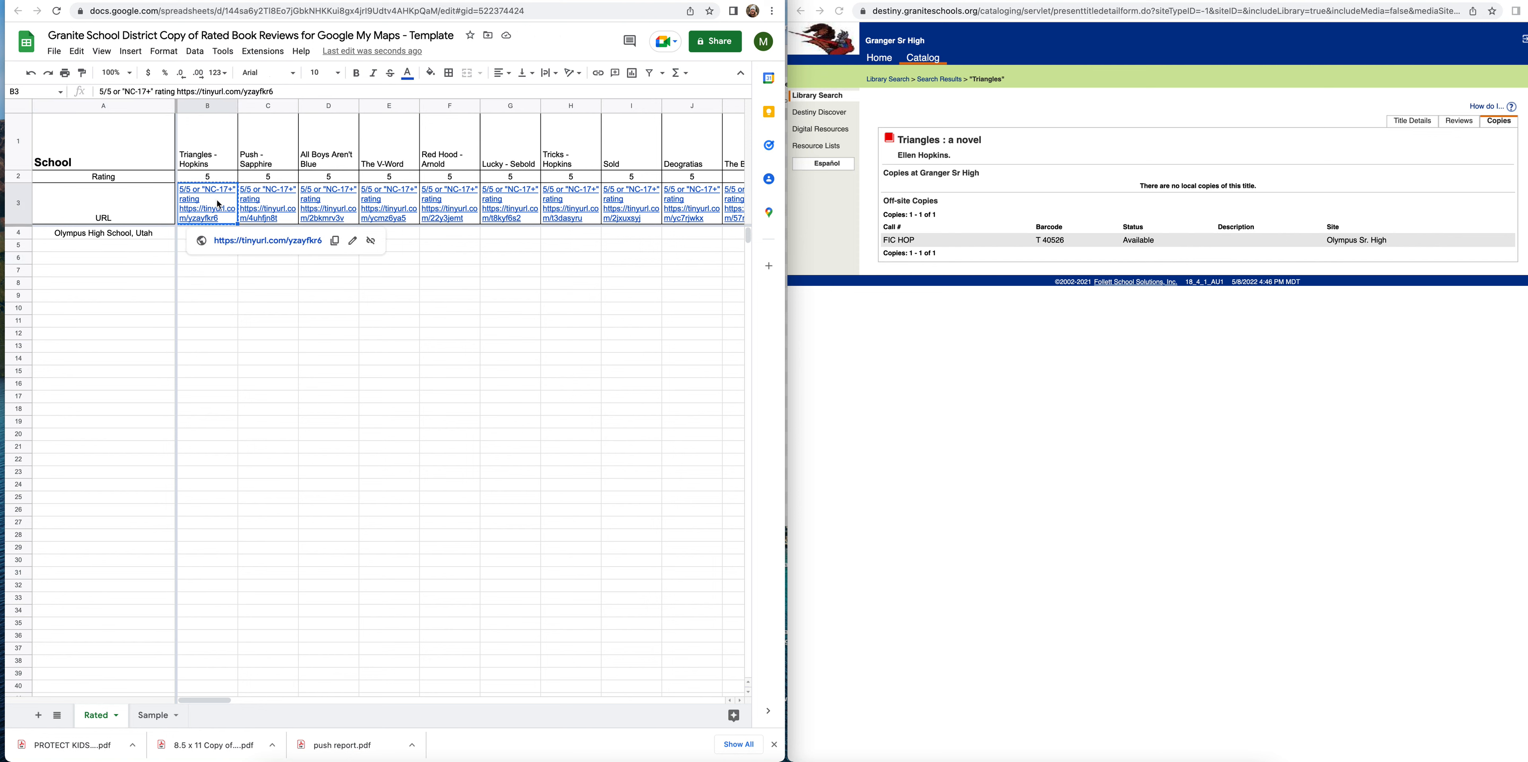
click(190, 237)
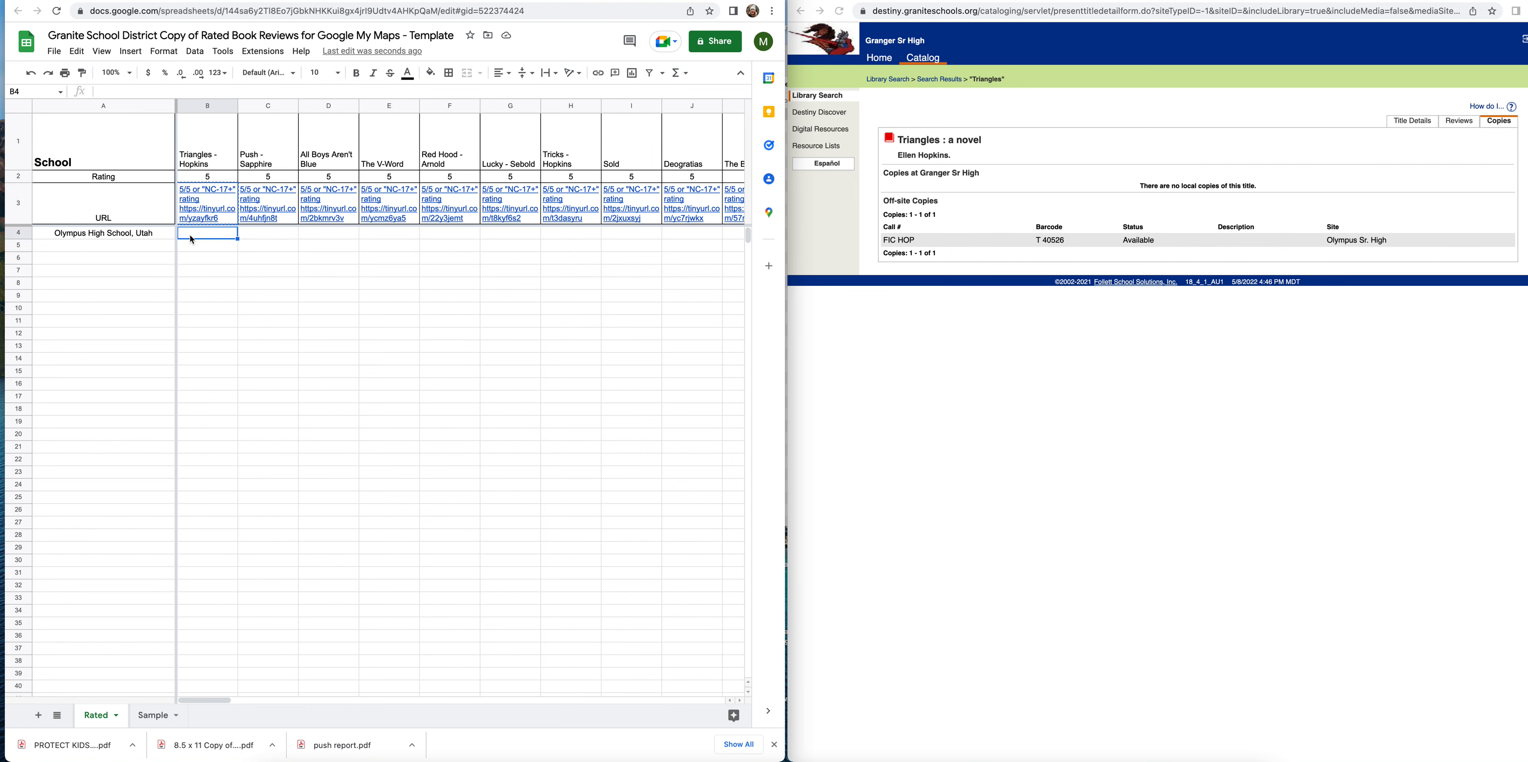
key(ctrl+v)
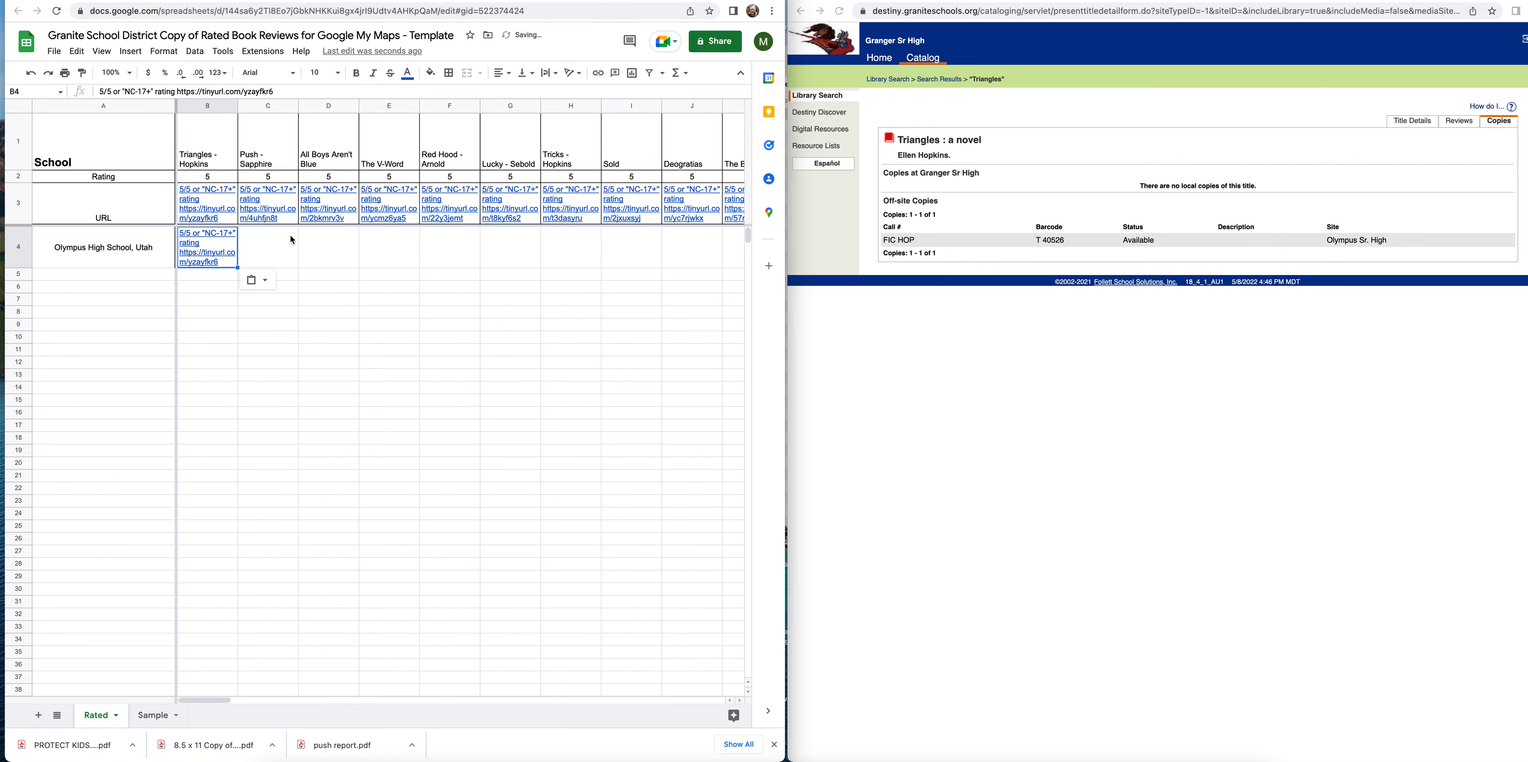
Step: Switch to the Davis School District map and review the book titles, ratings and links listed for Davis High School
click(293, 0)
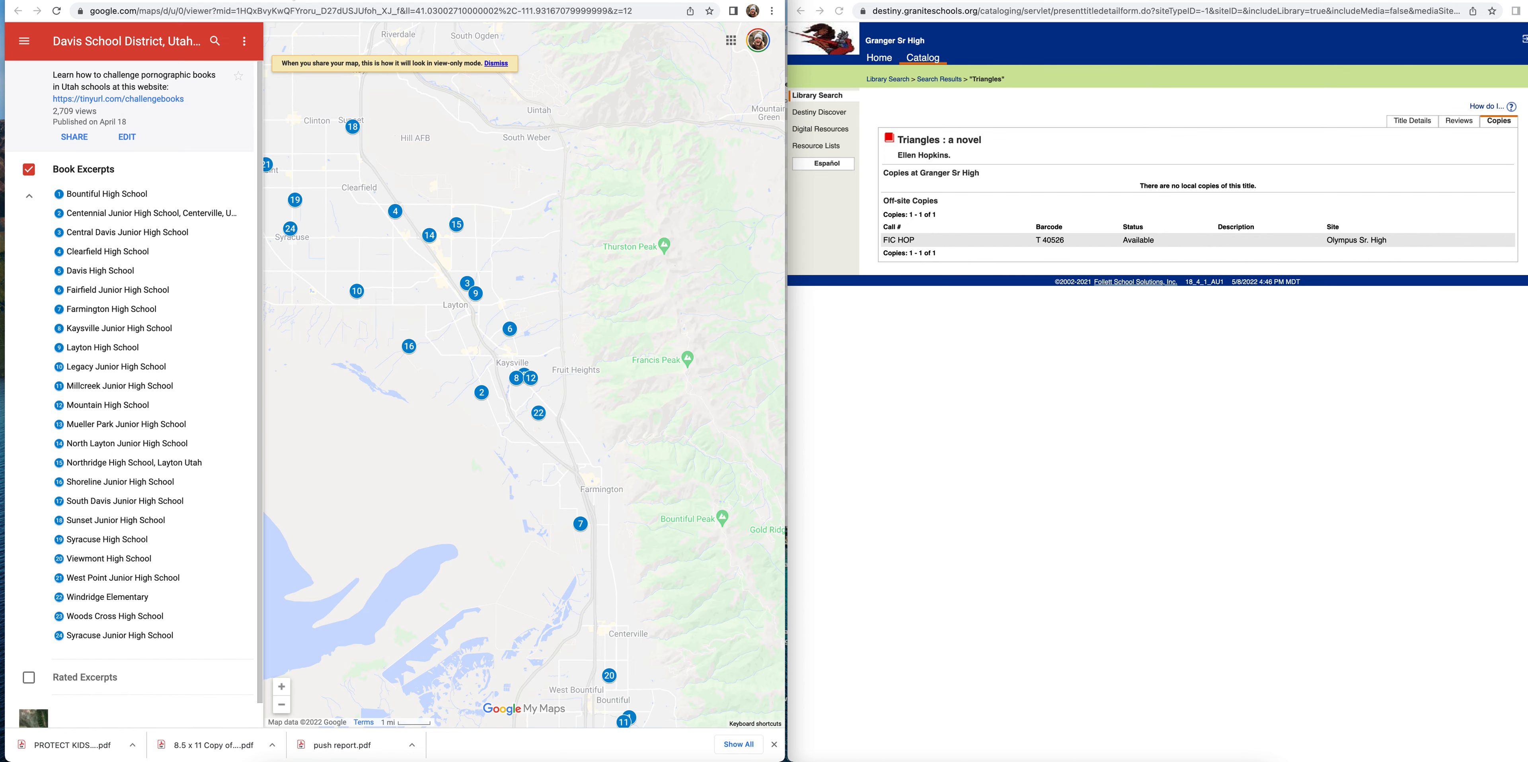
click(107, 271)
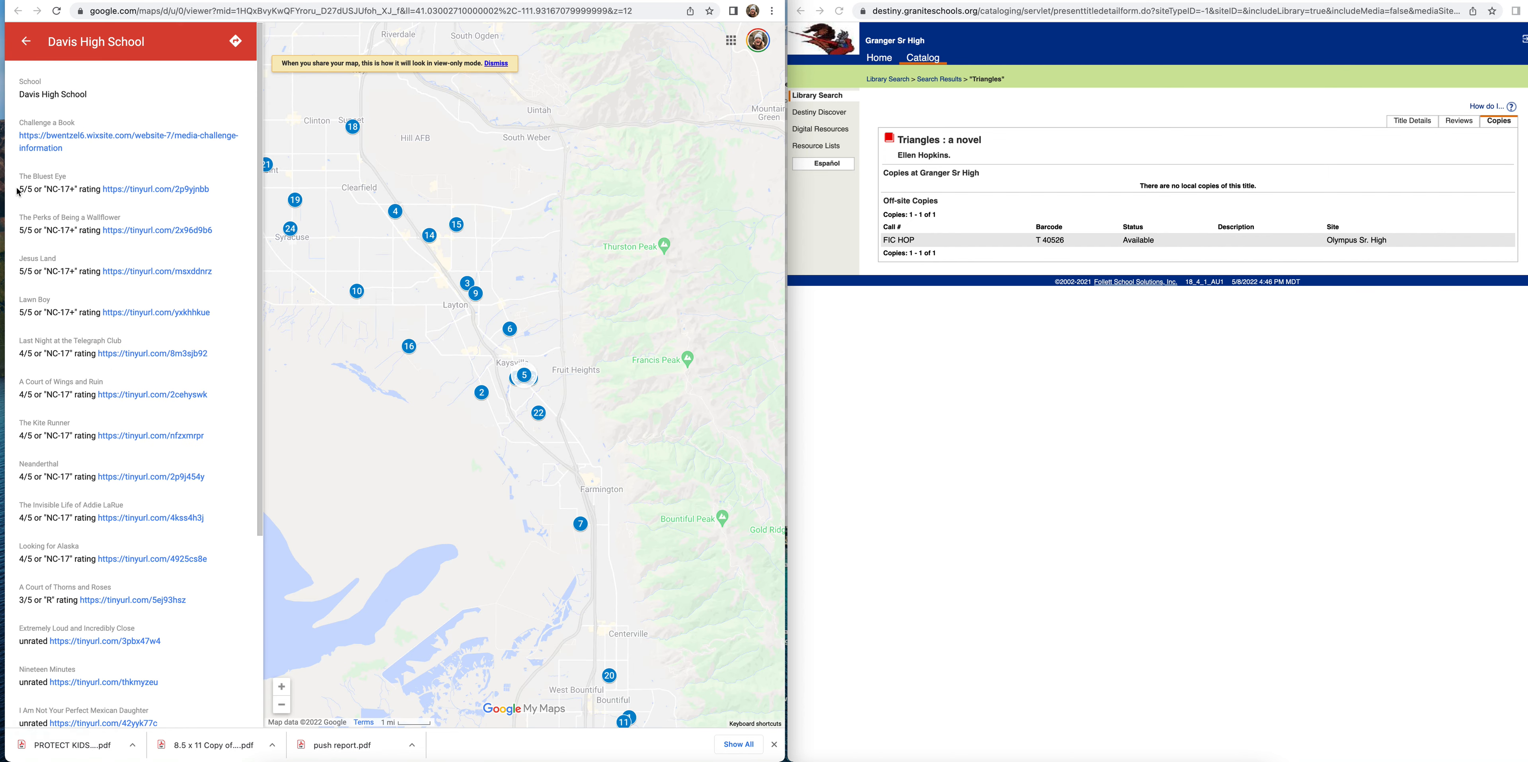
drag(19, 189, 229, 191)
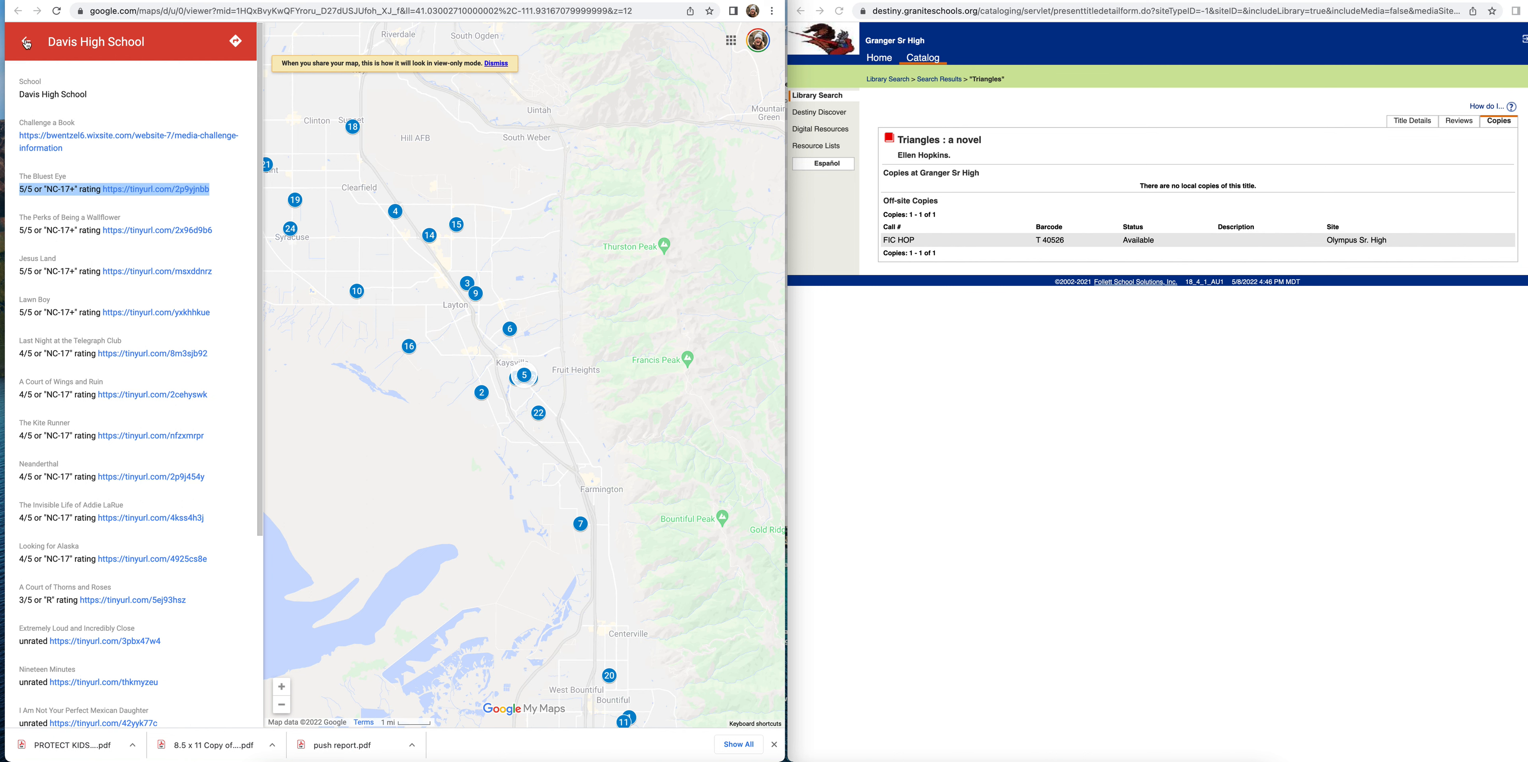
click(16, 101)
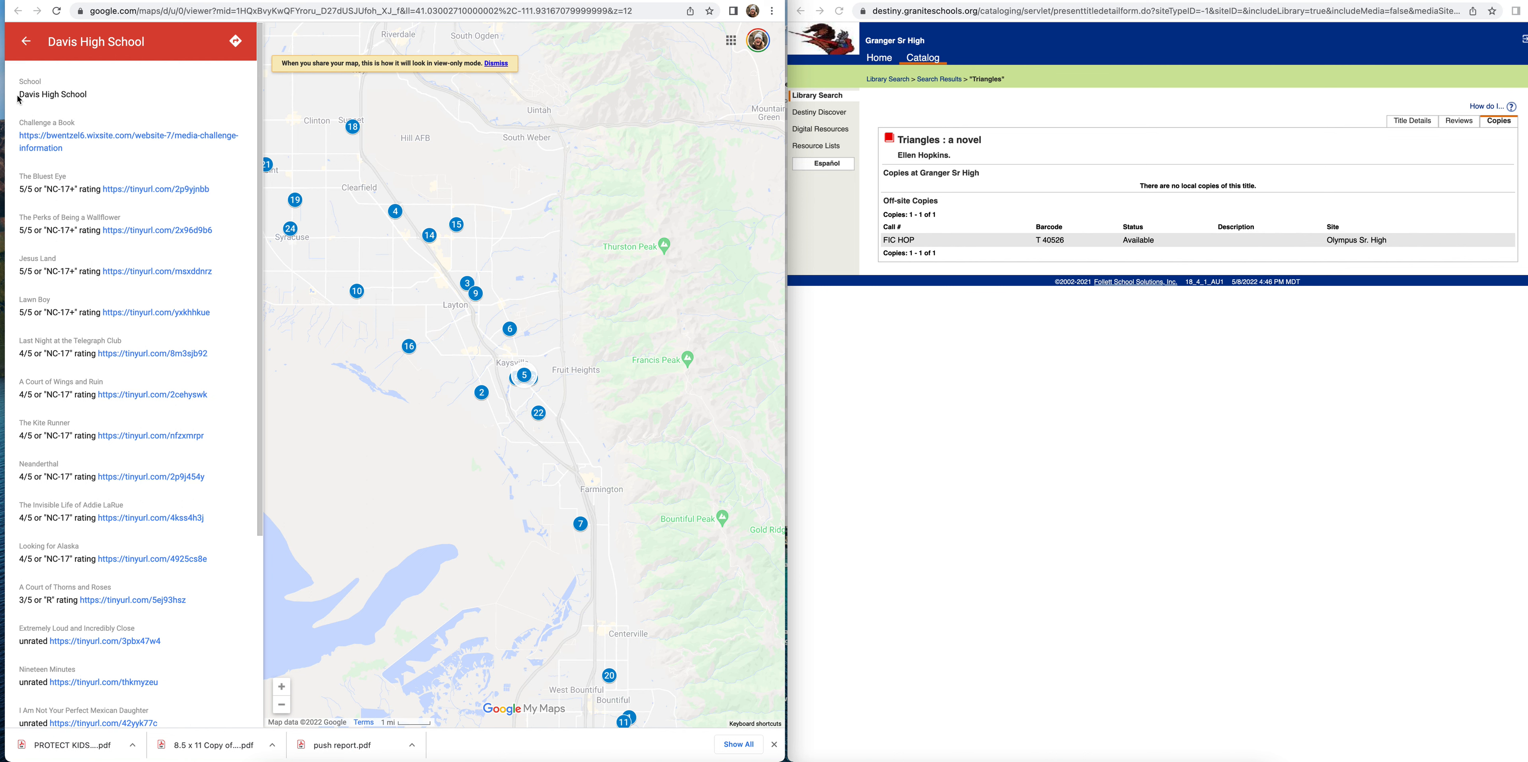
drag(19, 94, 160, 721)
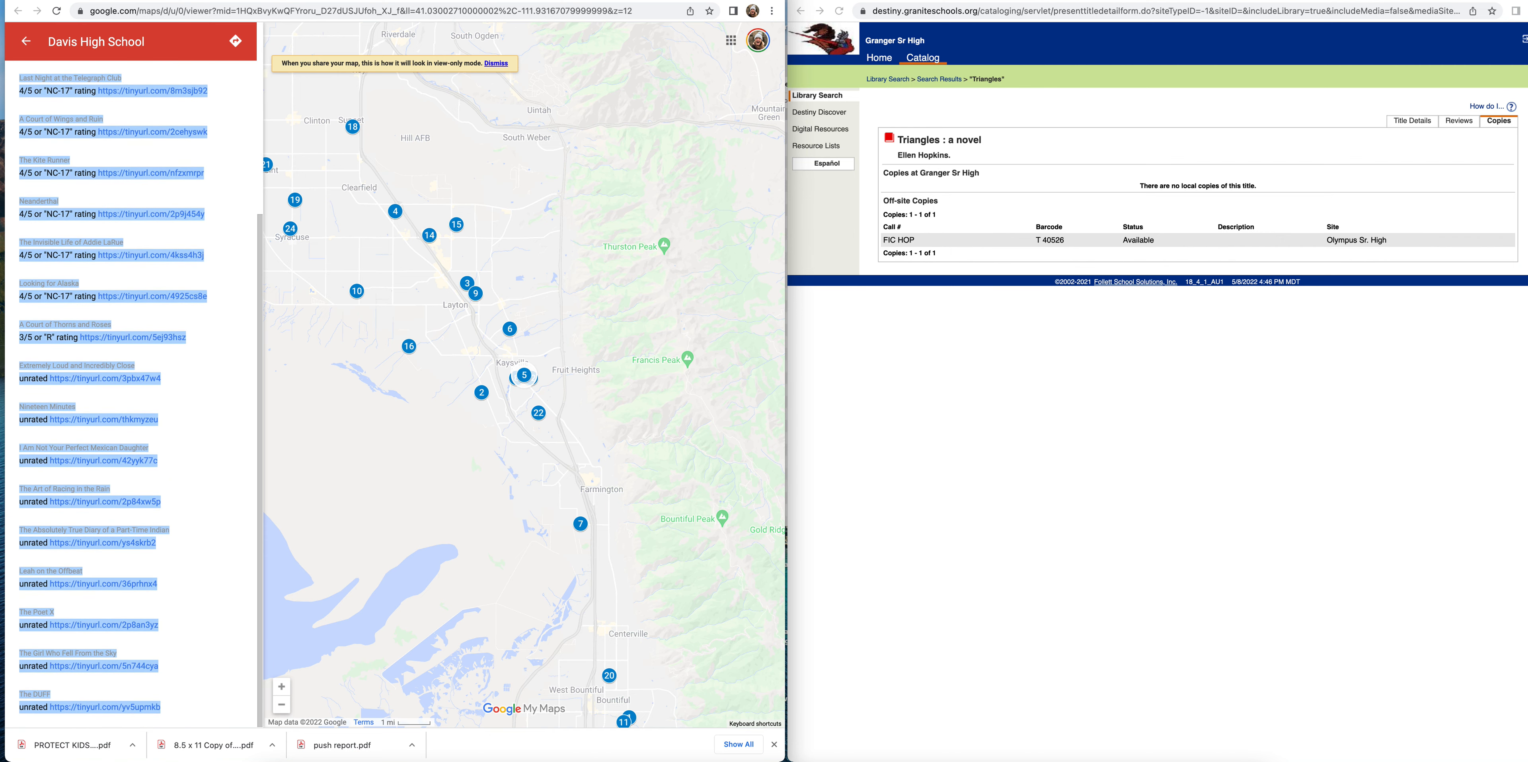
scroll(159, 513, up, 5)
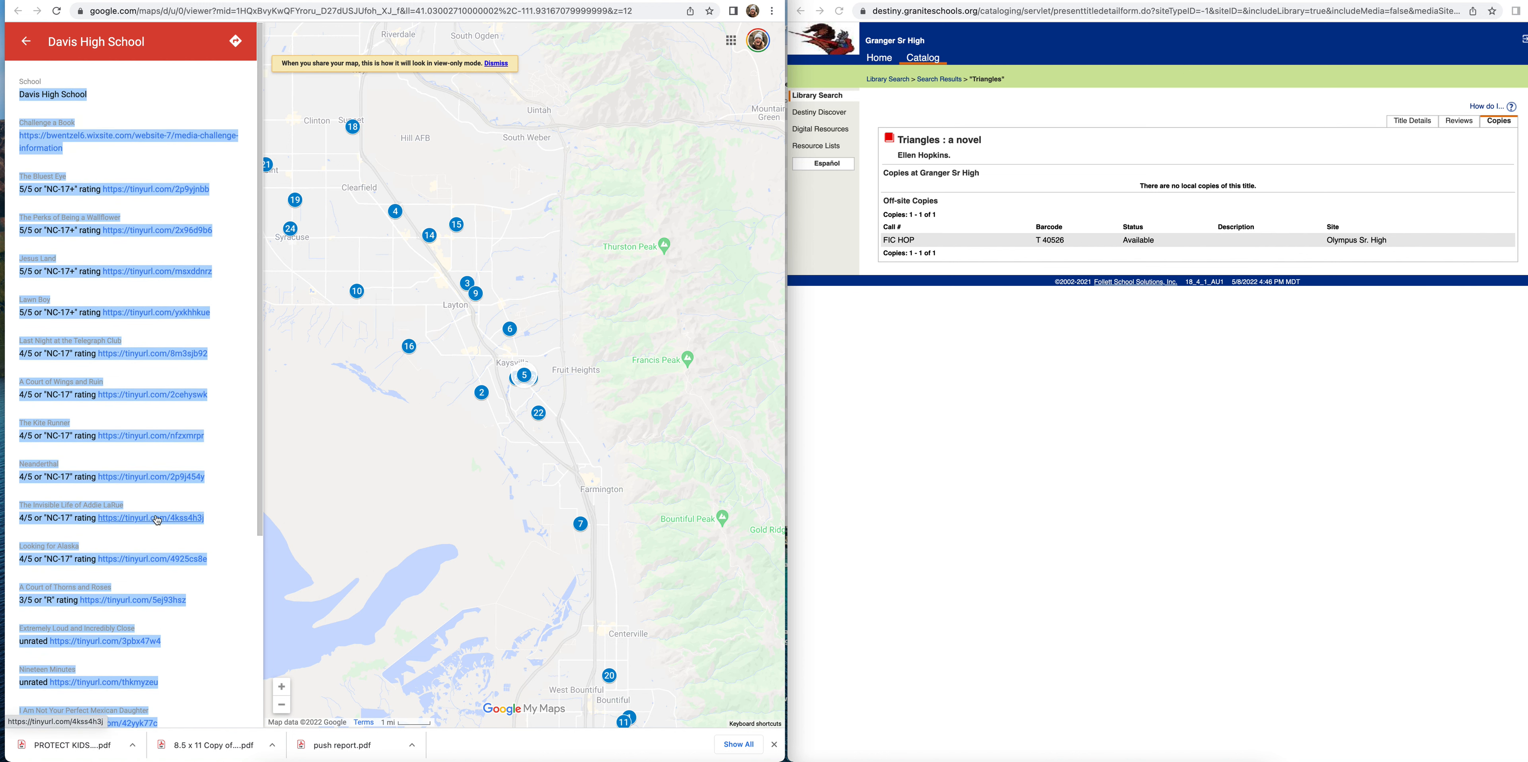
scroll(172, 123, down, 1)
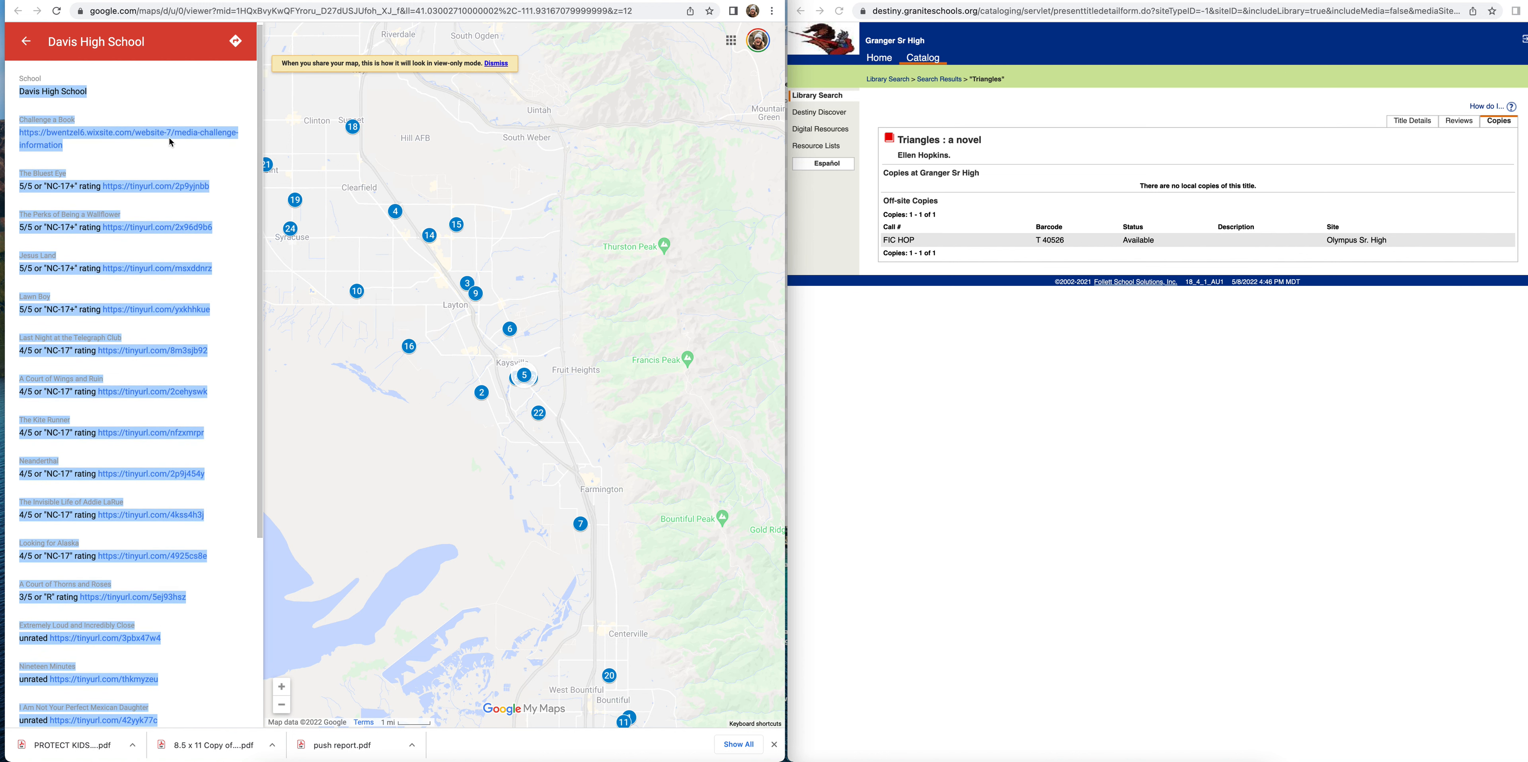
Step: Open the review link for The Bluest Eye and look over its book page, including the schools where it is available
click(145, 187)
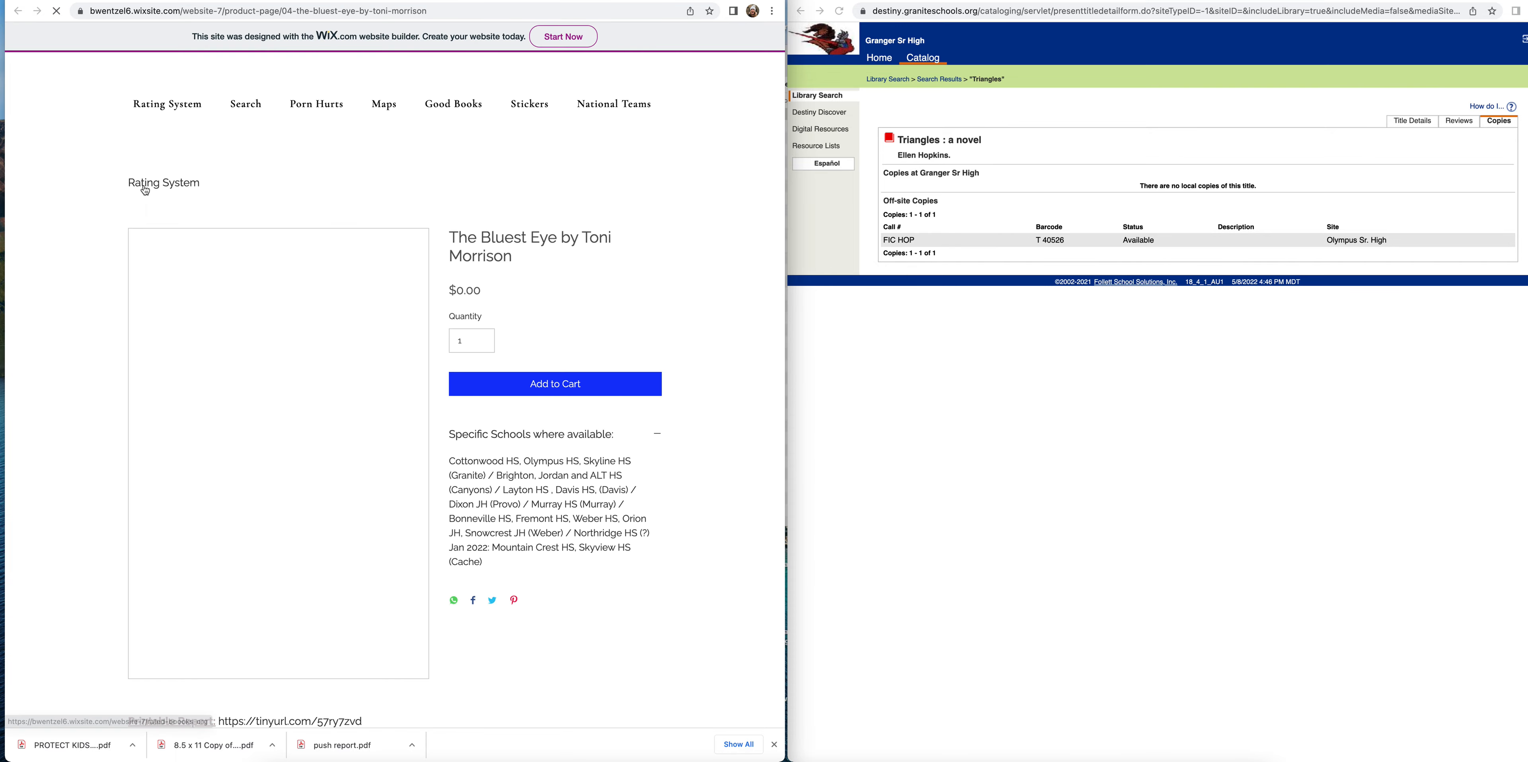
scroll(192, 289, down, 5)
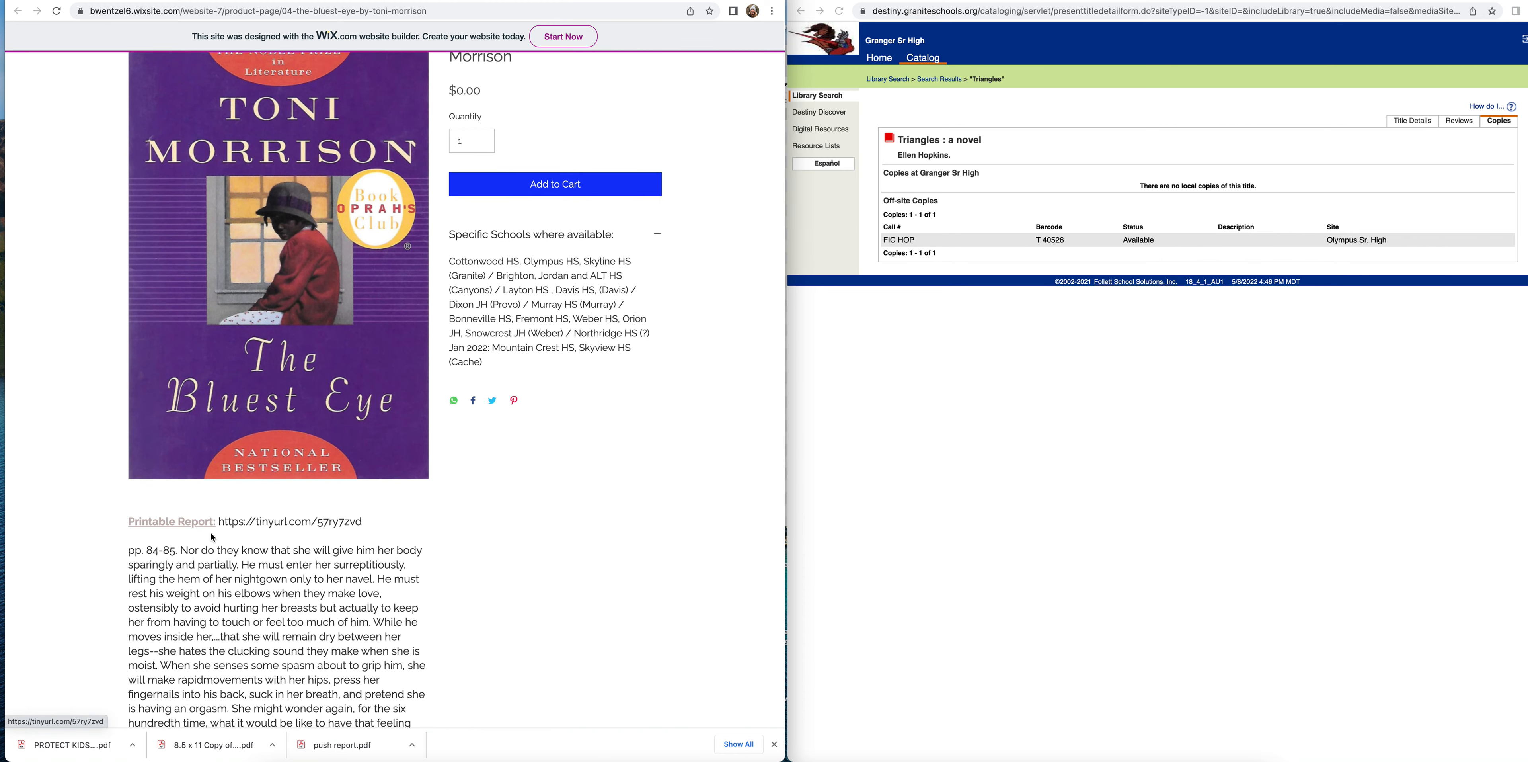
scroll(231, 275, up, 5)
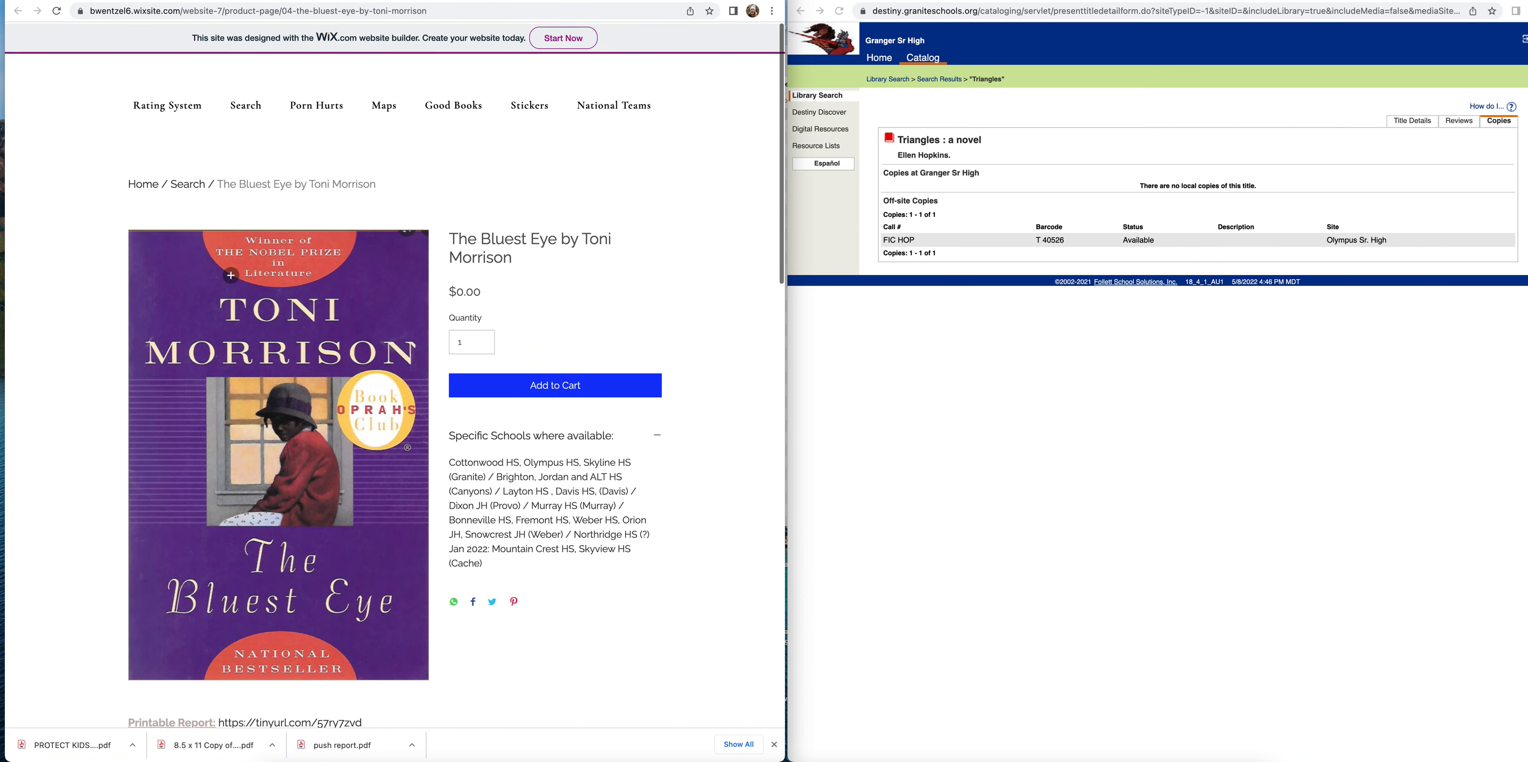
scroll(230, 274, down, 7)
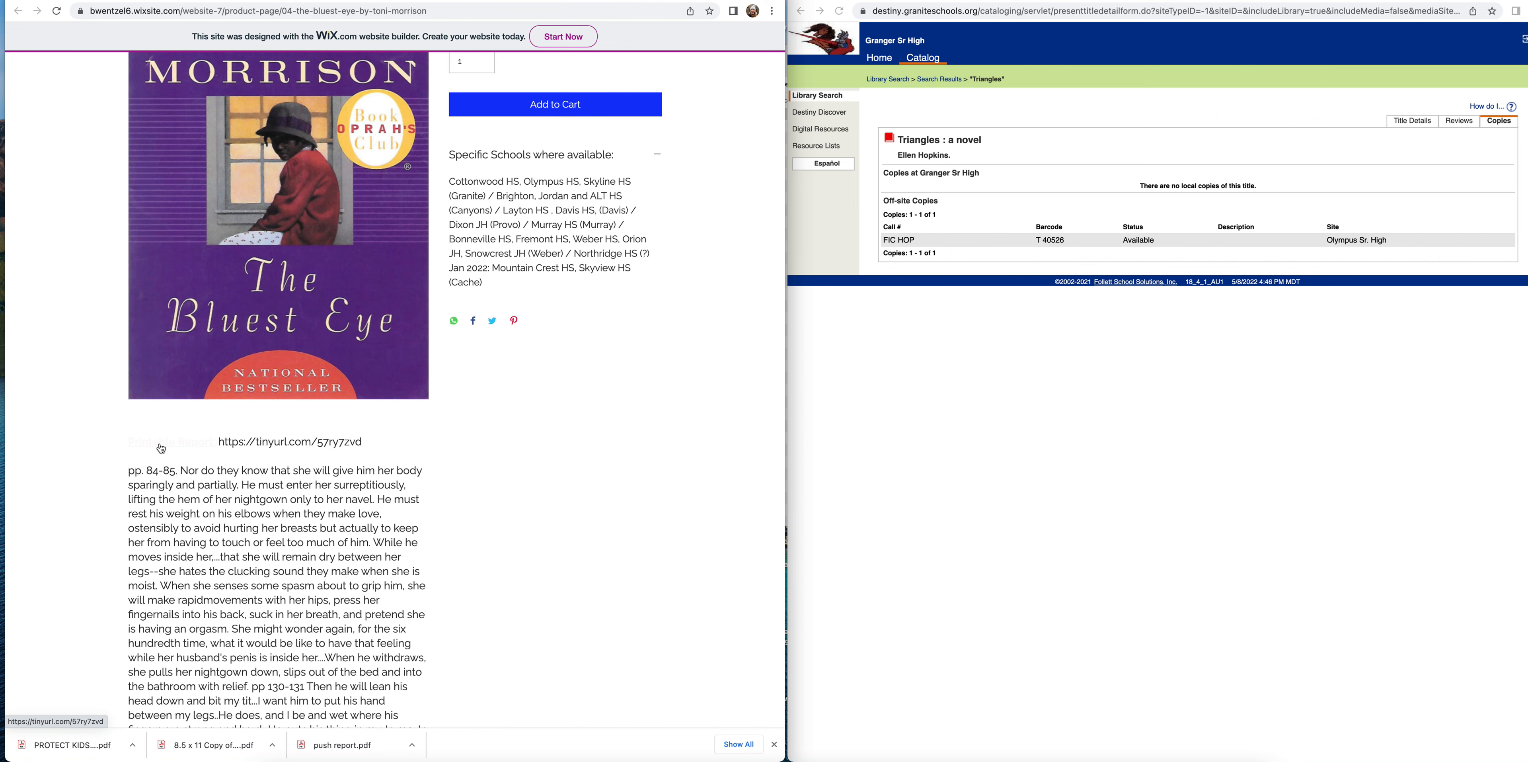
Step: Open the printable report for The Bluest Eye and skim its first pages
click(161, 448)
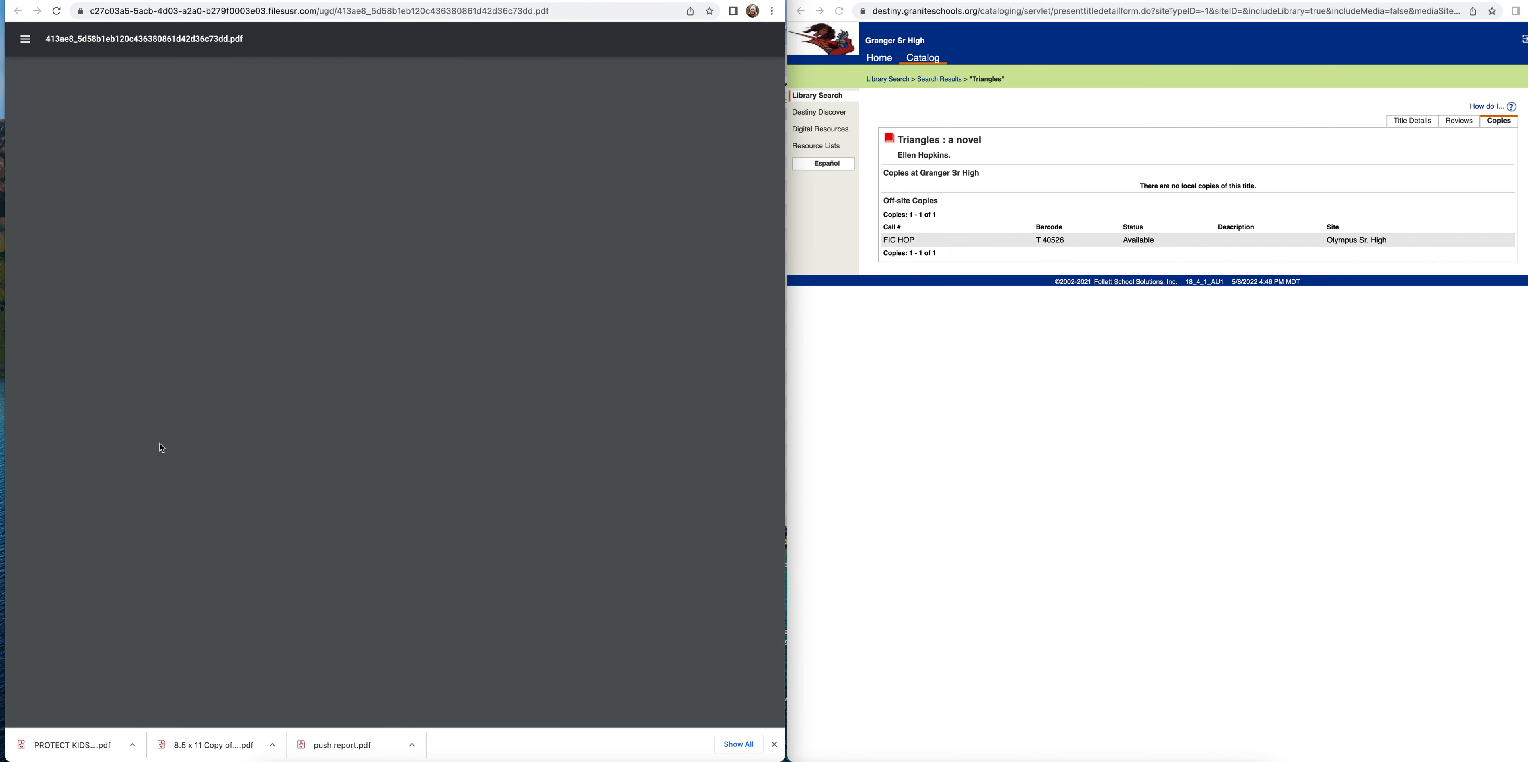
scroll(318, 388, down, 7)
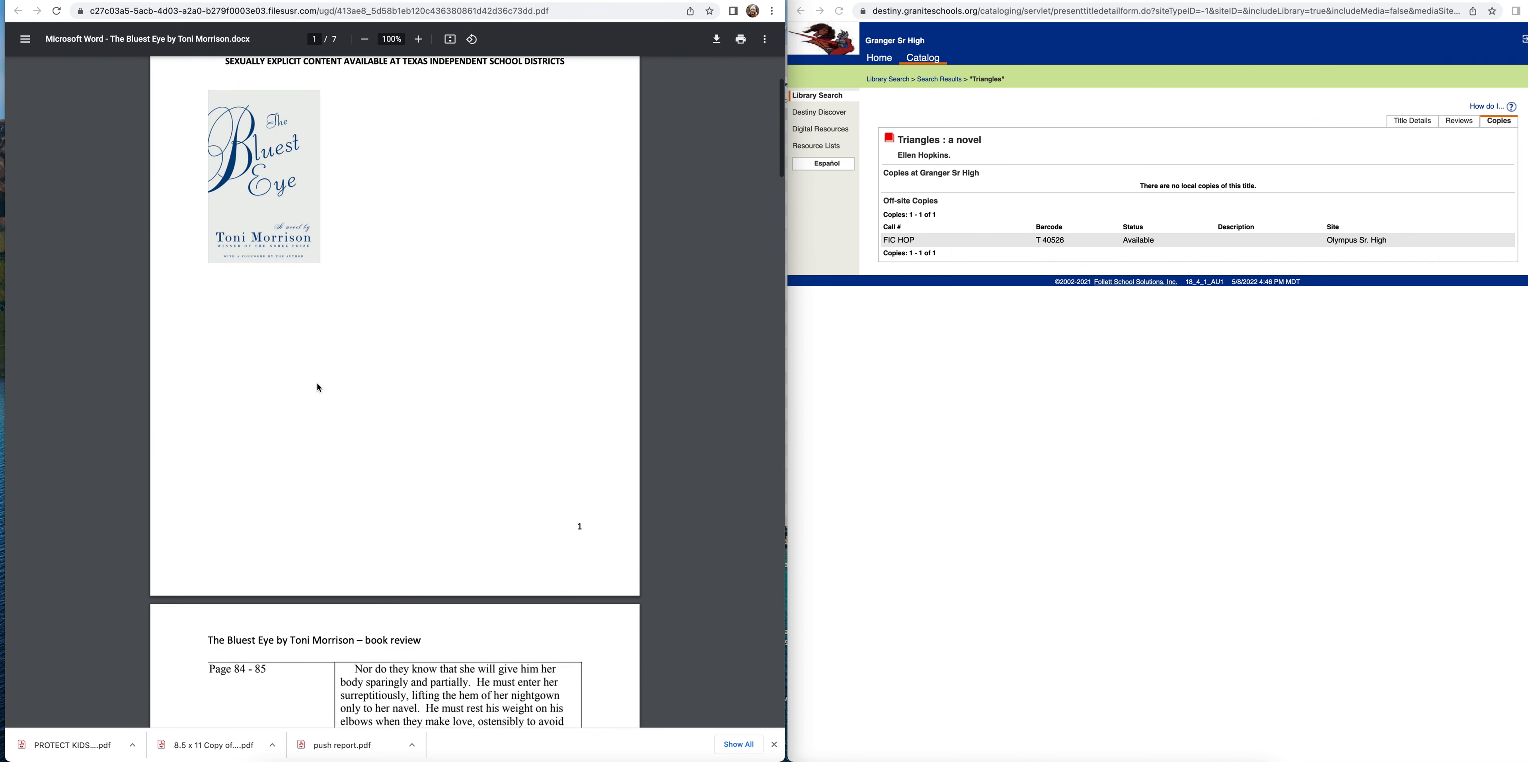
scroll(318, 386, down, 3)
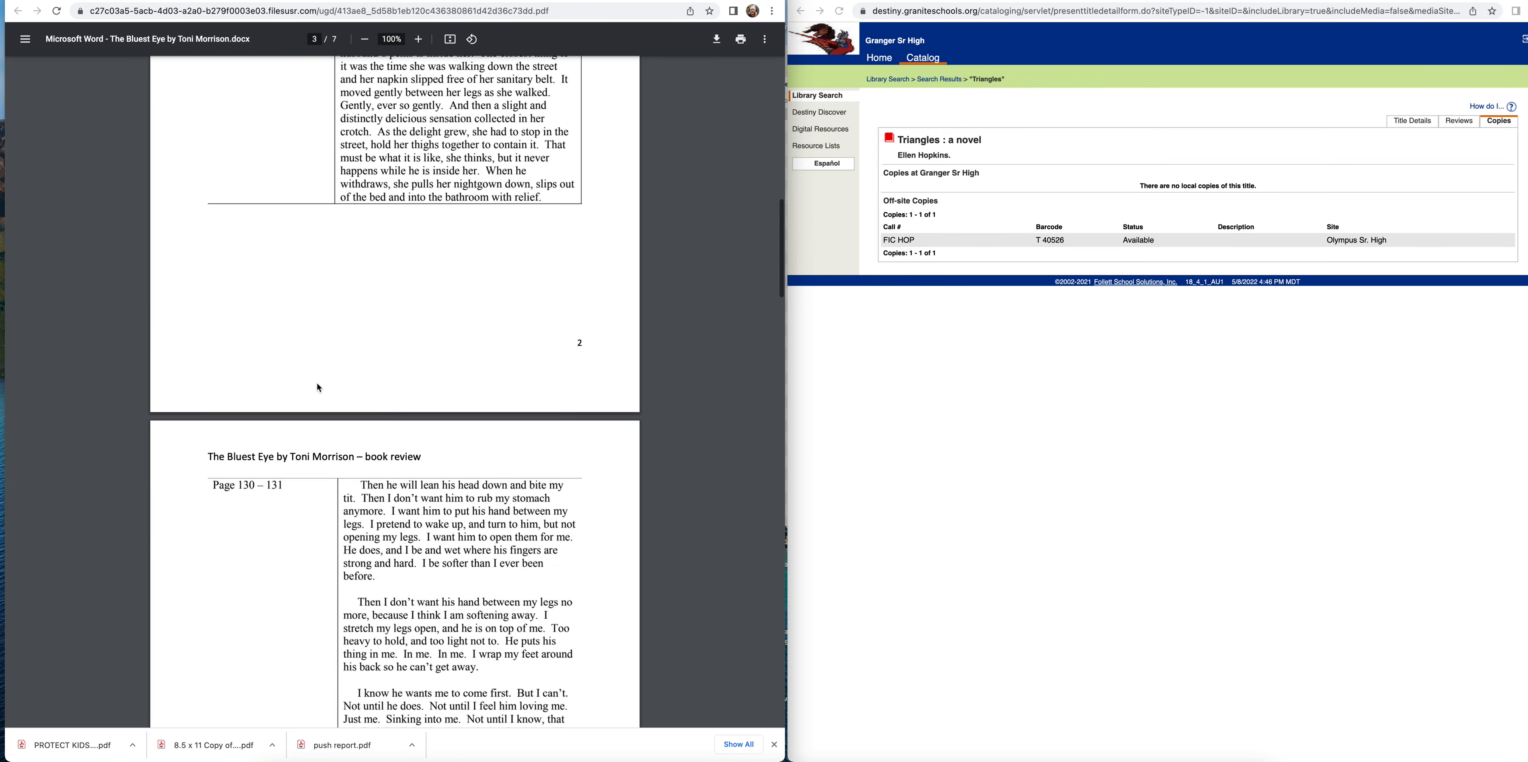
scroll(318, 387, up, 6)
scroll(318, 387, up, 8)
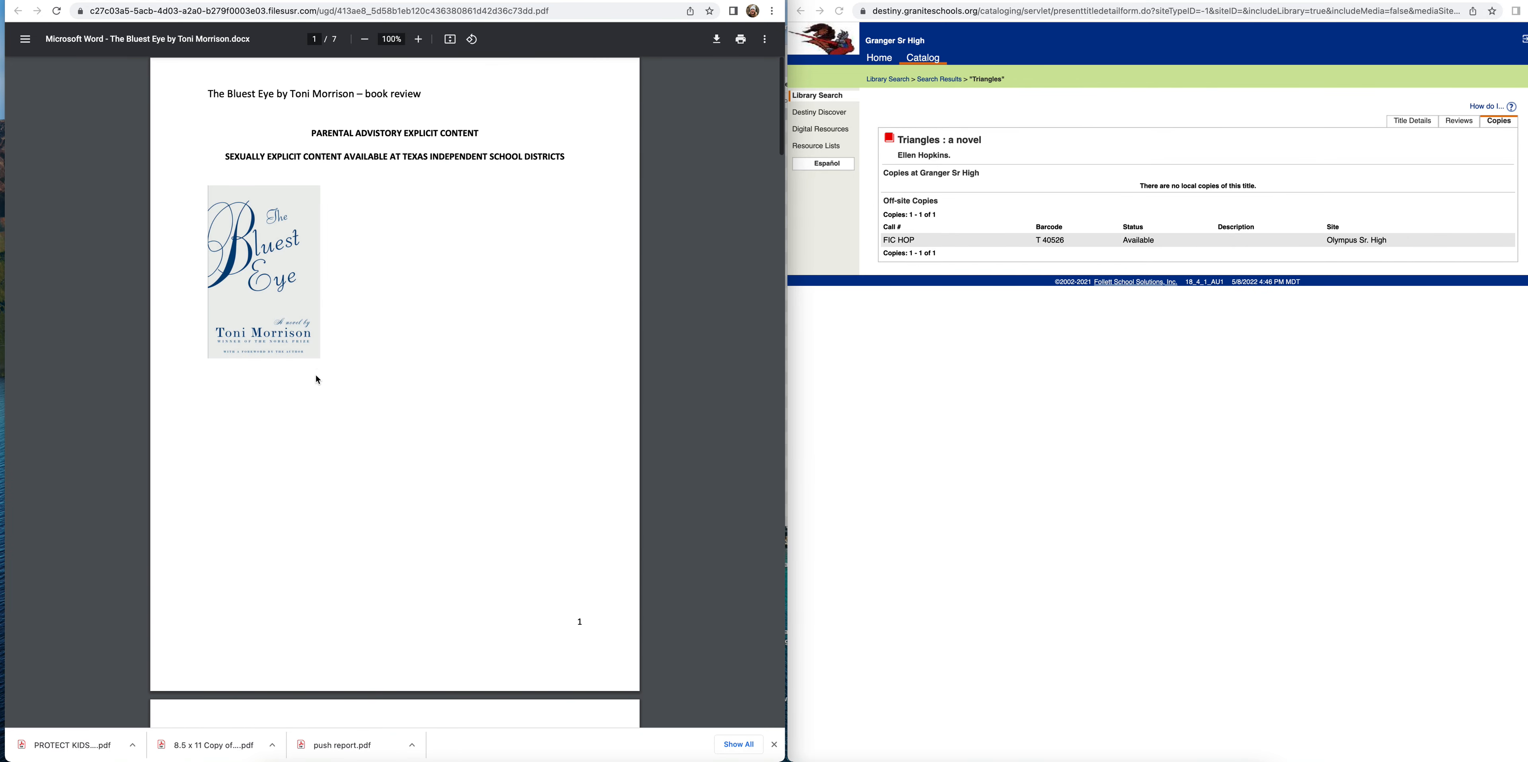
Step: Leave the report and book review pages and return to the Granite School District copy of the template spreadsheet
click(332, 0)
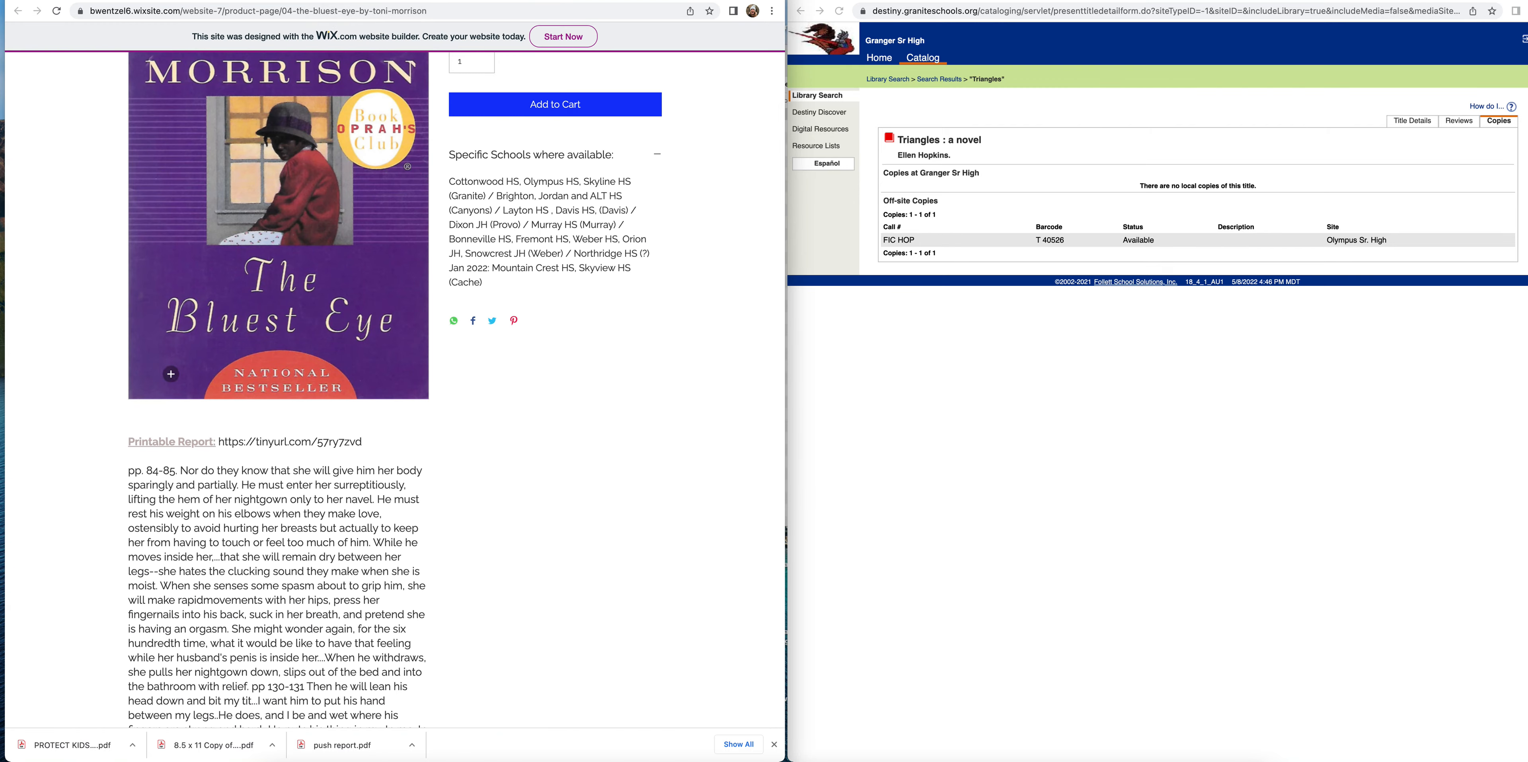
scroll(313, 67, up, 5)
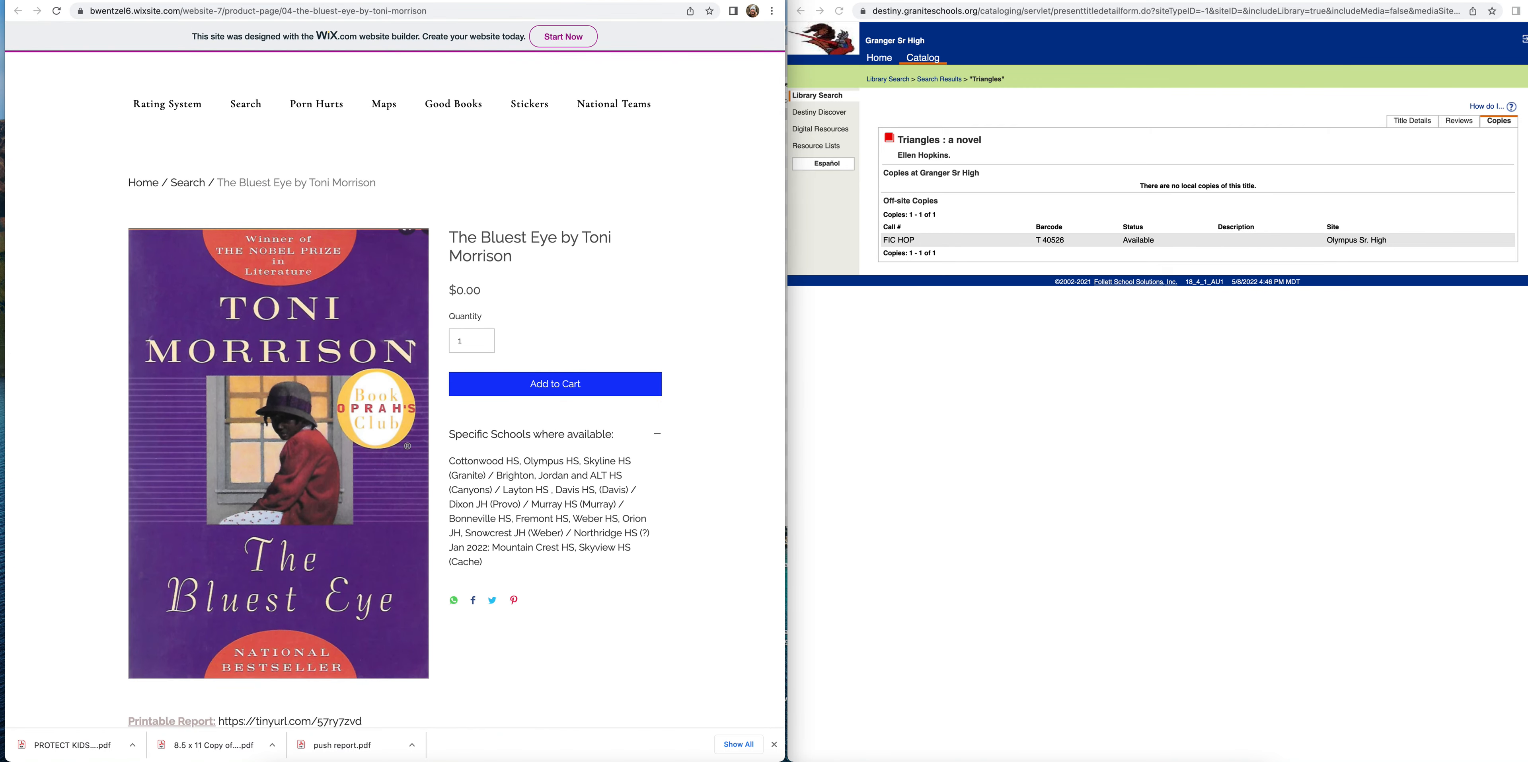
click(331, 0)
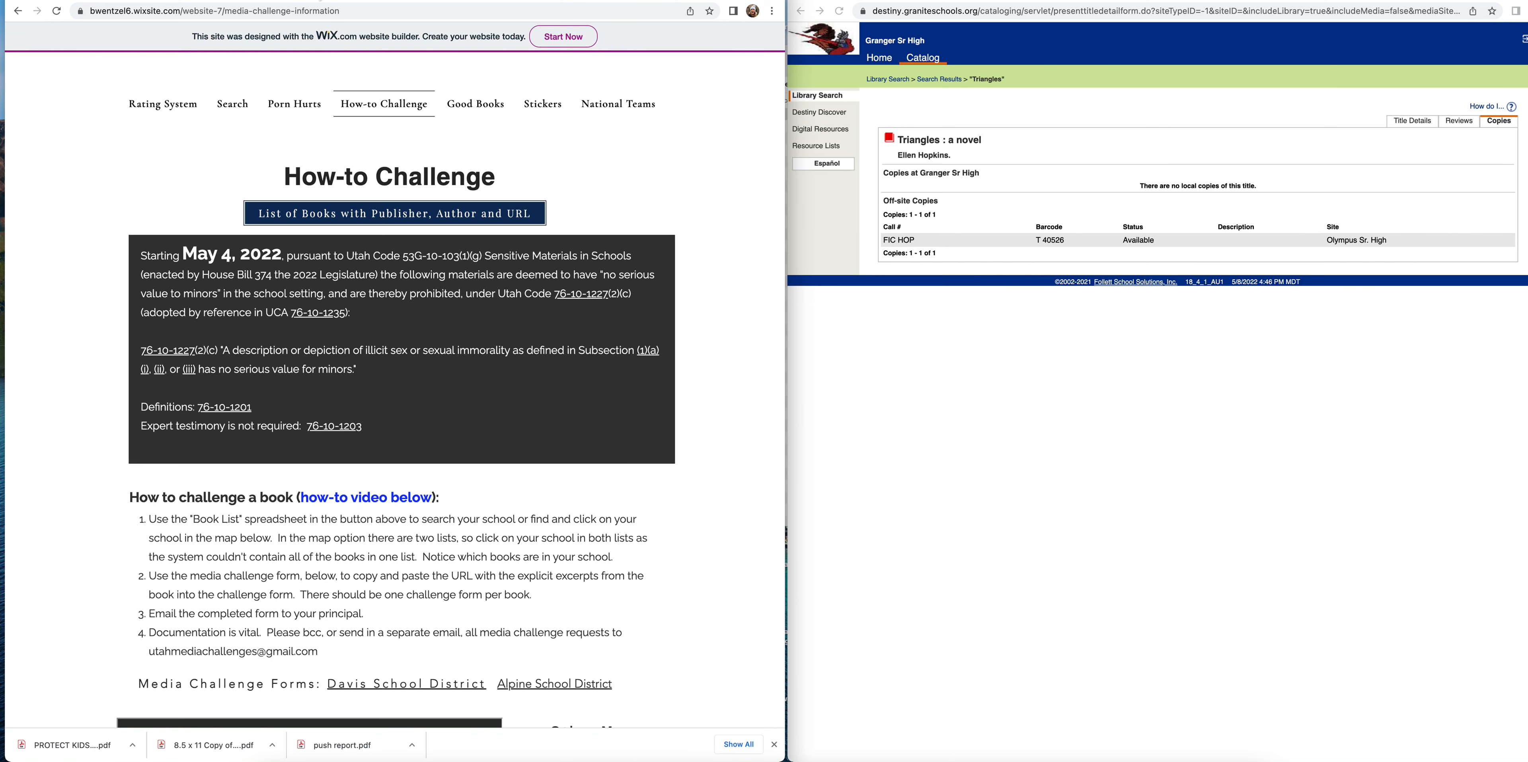
click(283, 0)
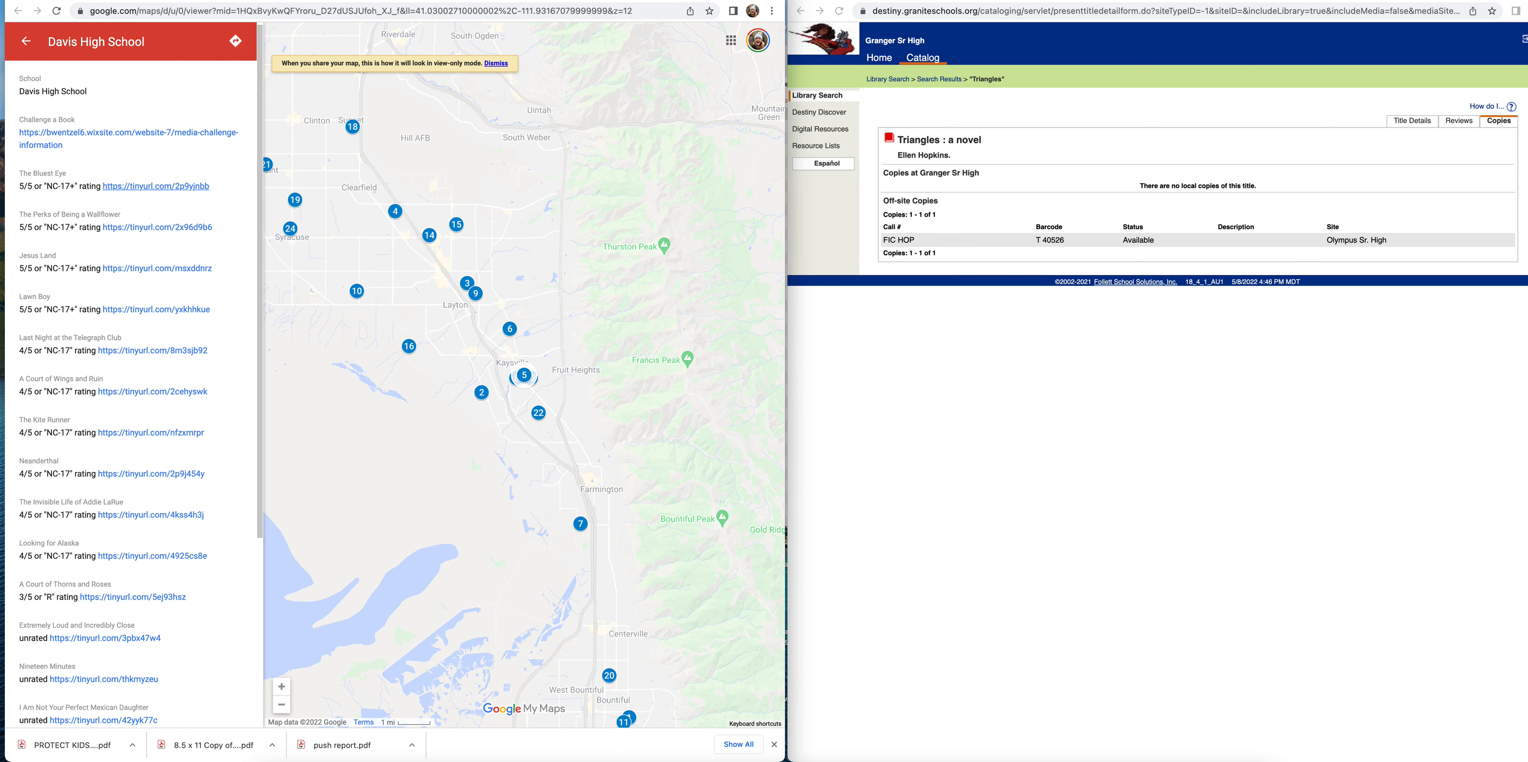
click(235, 0)
click(671, 0)
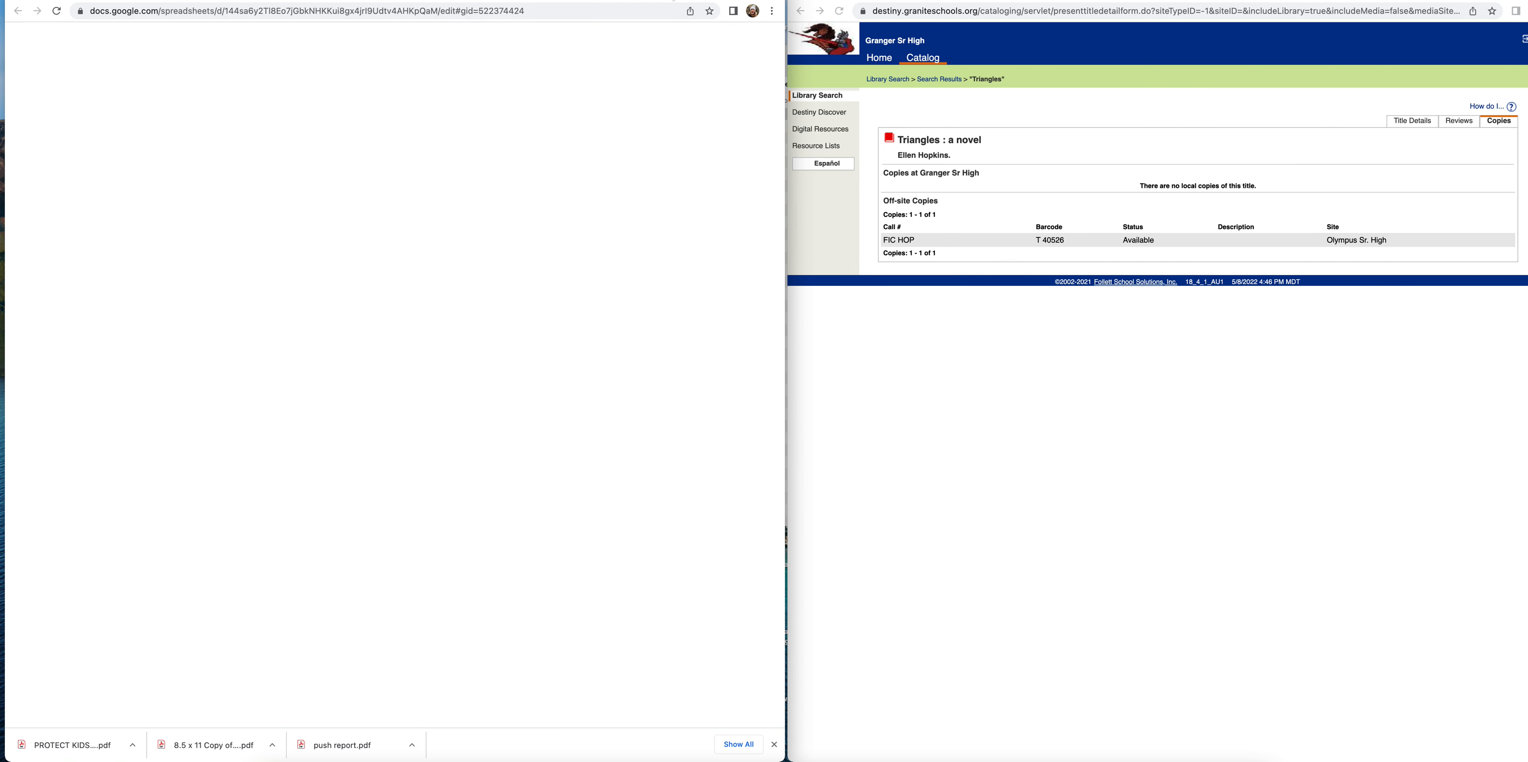
Step: Search the library catalog for "push sapphire" and view which sites hold copies of Push
click(1041, 127)
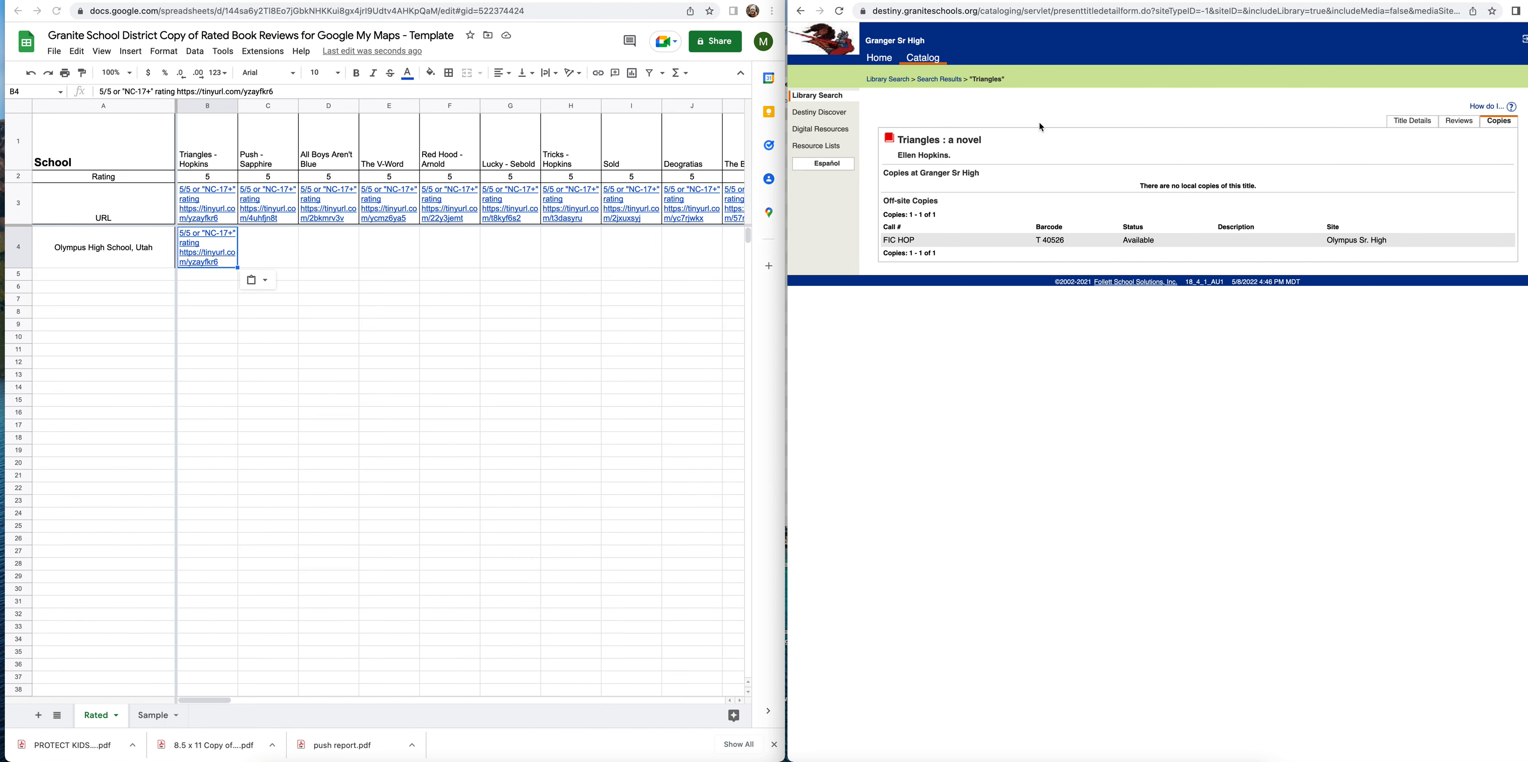
click(899, 80)
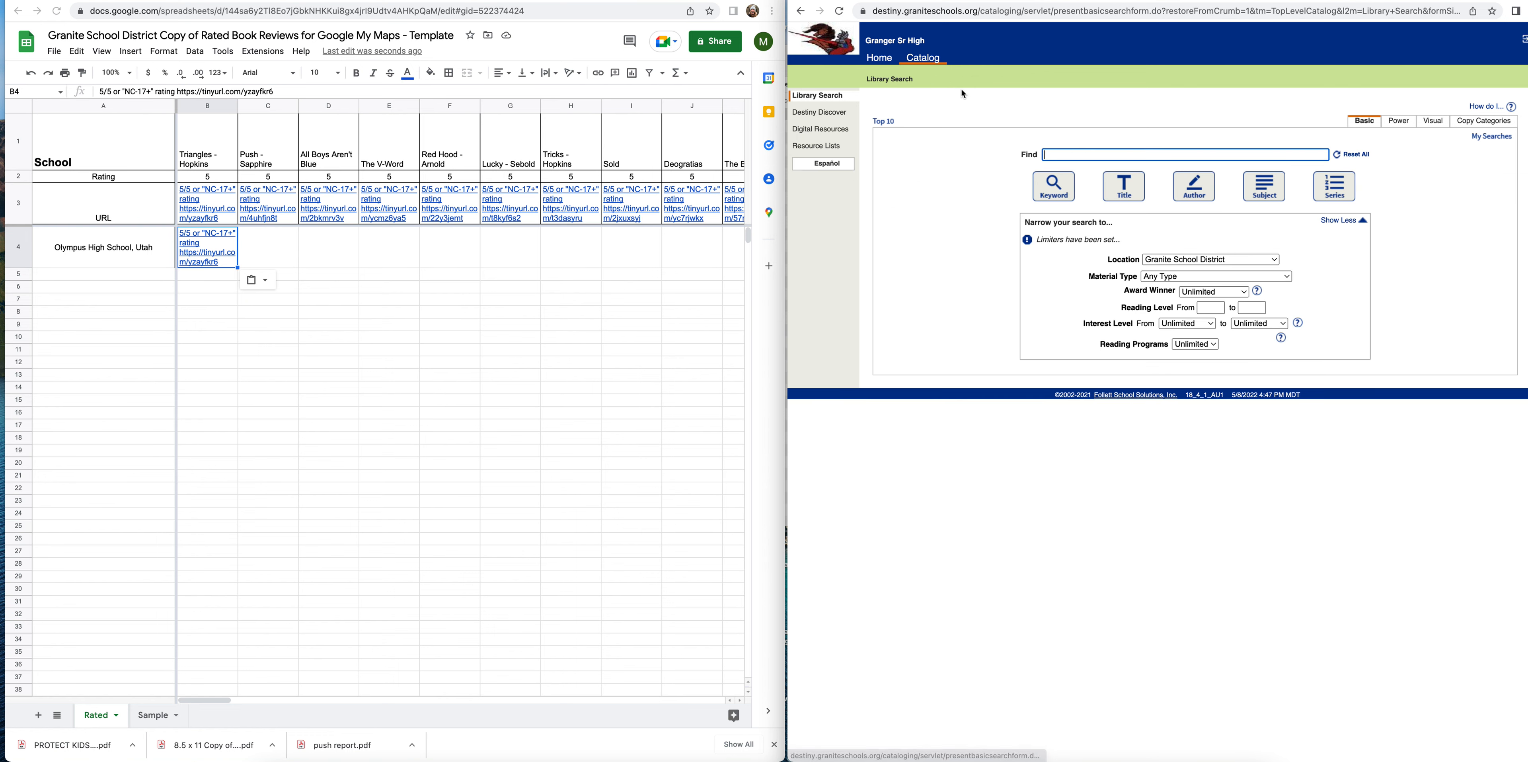
click(1075, 154)
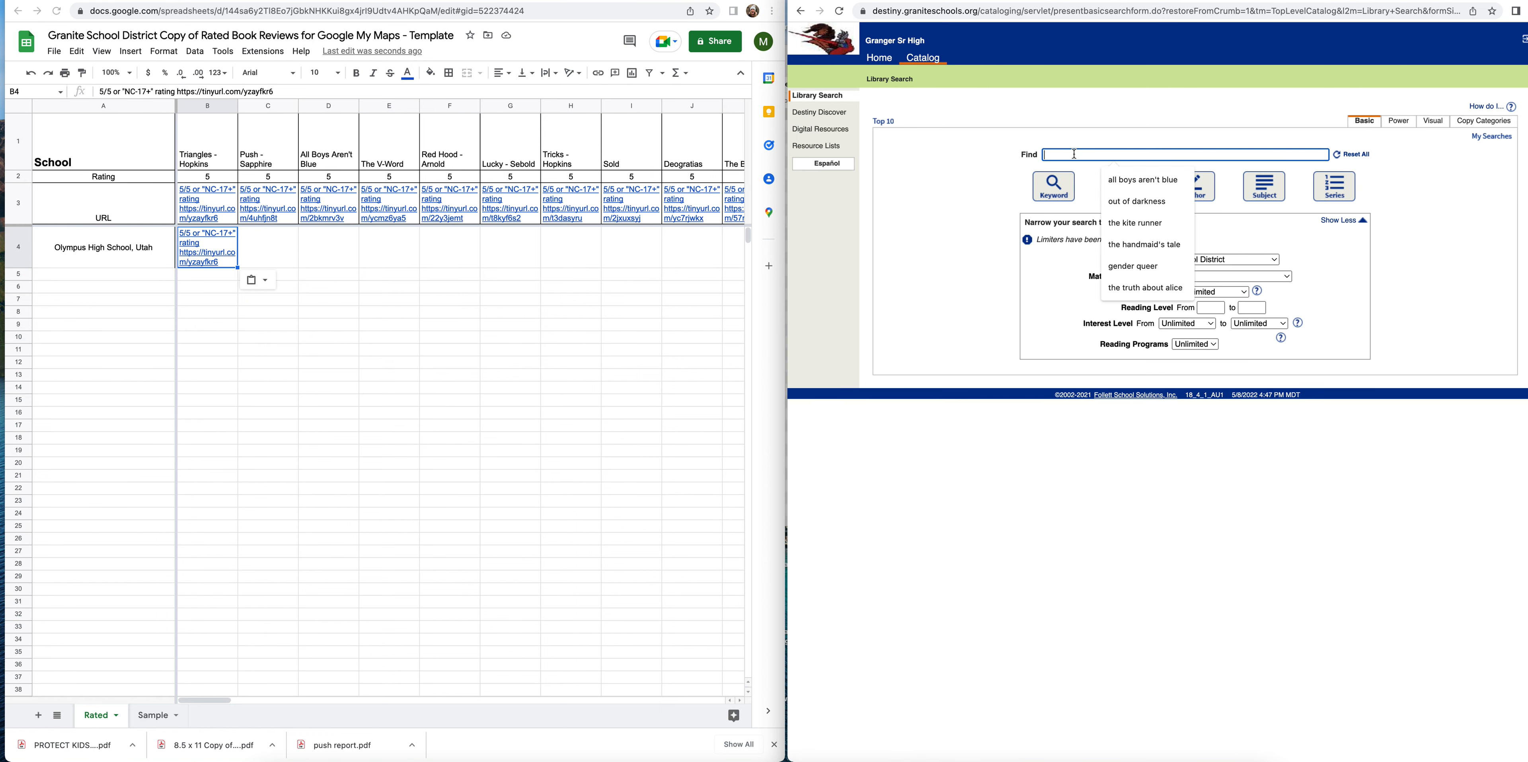
text(push )
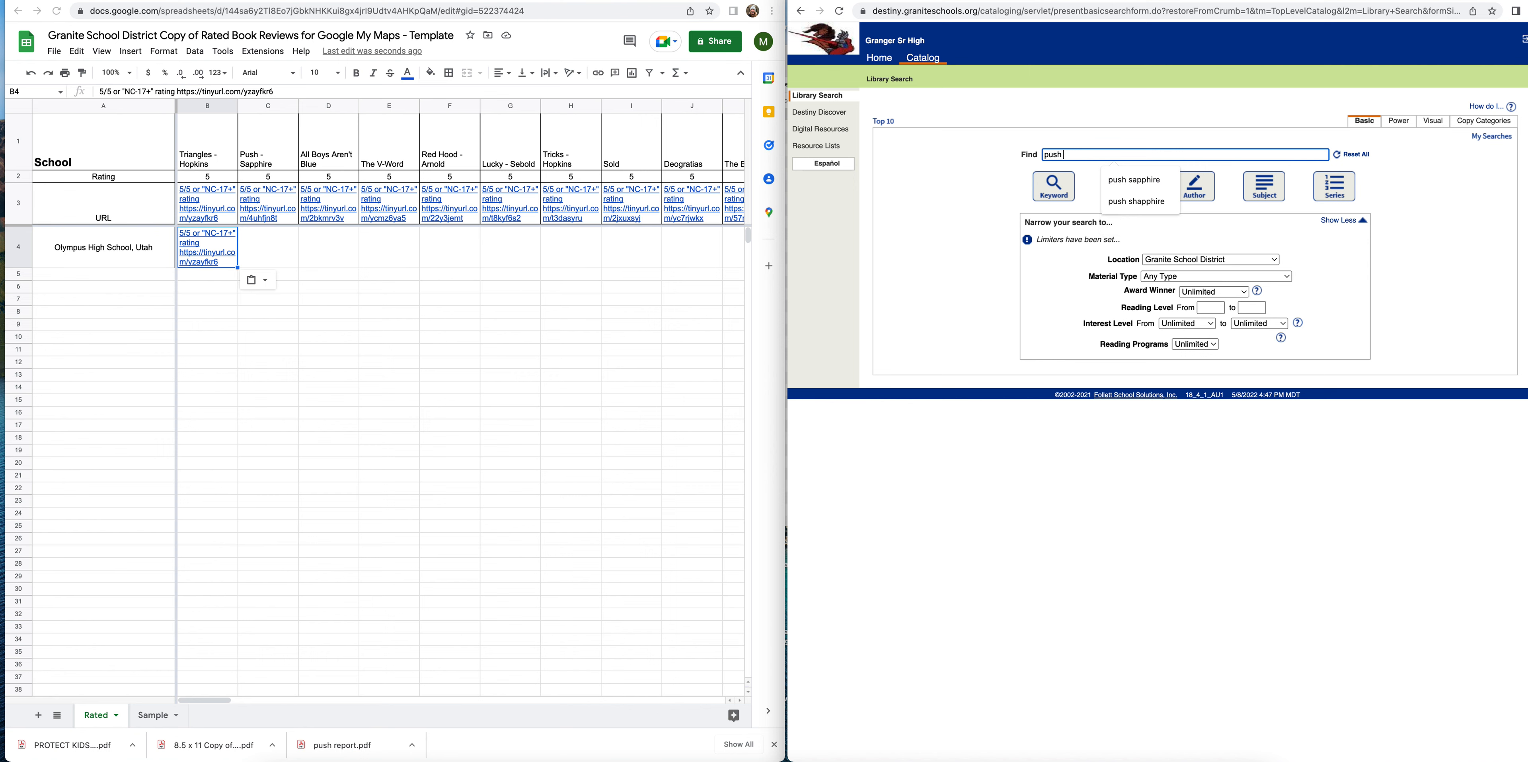
text(sapphire)
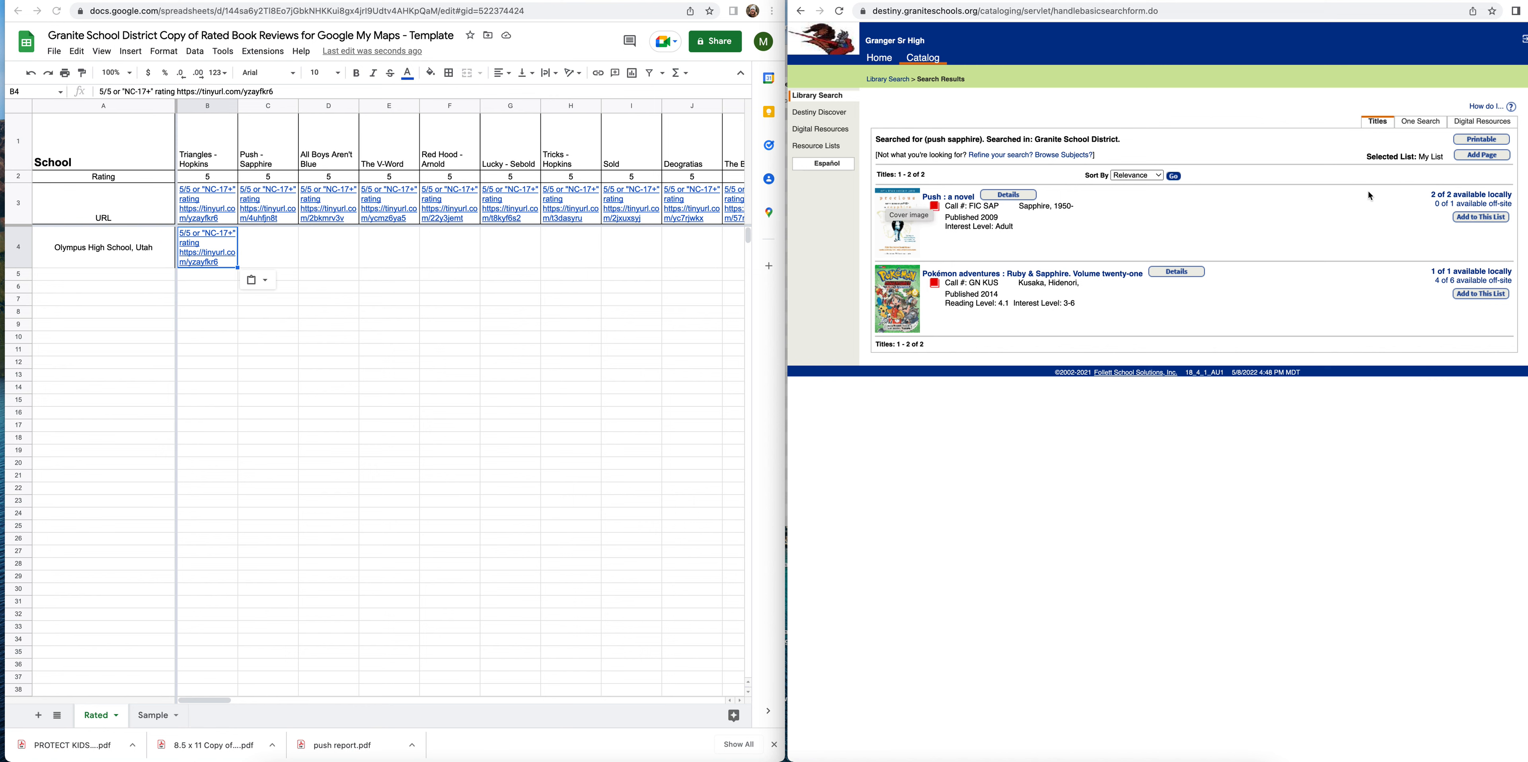
click(1444, 205)
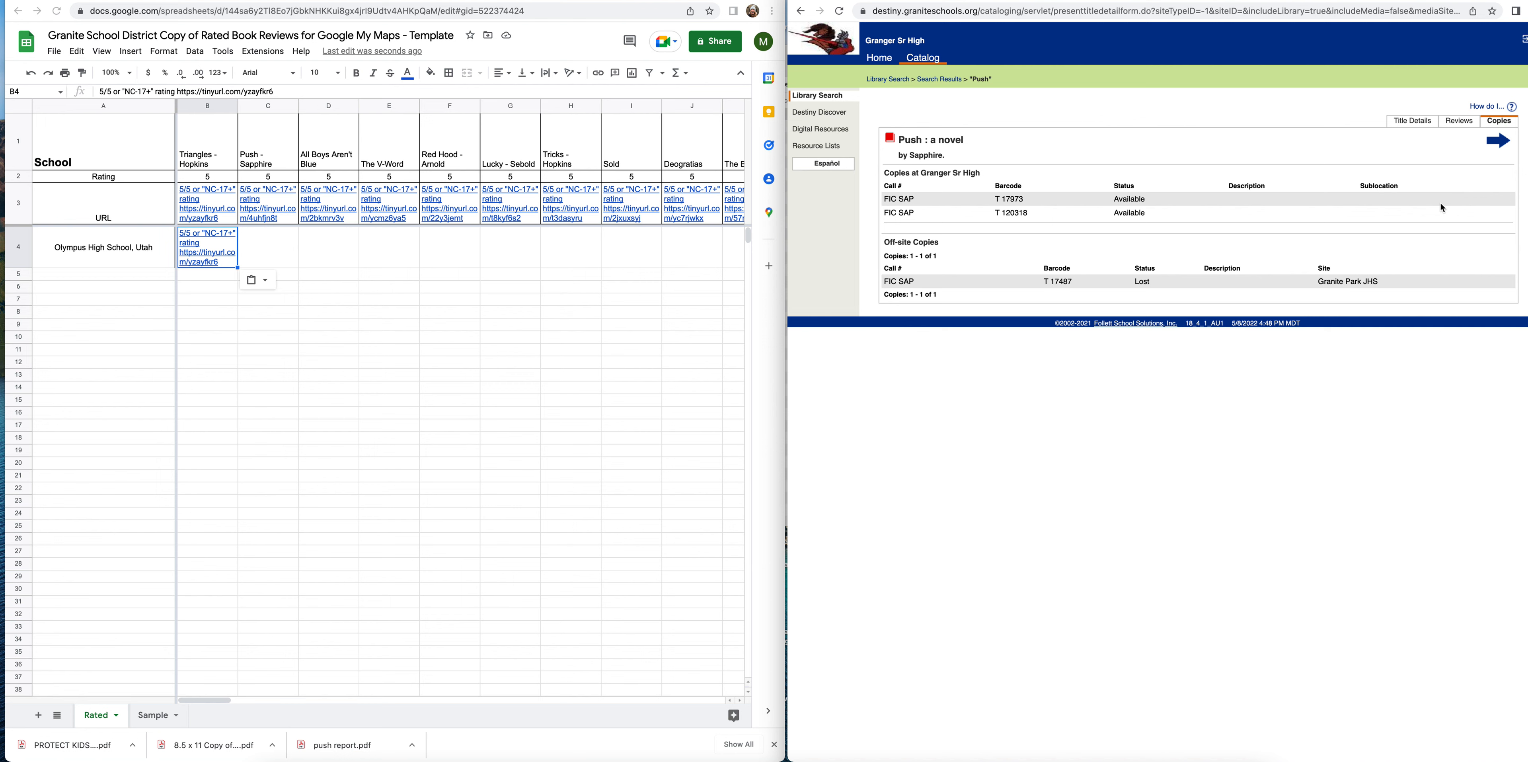
Step: Enter "Granger High School, Utah" in cell A5 and "Granite Park Junior High School, utah" in cell A6 of the spreadsheet
click(126, 274)
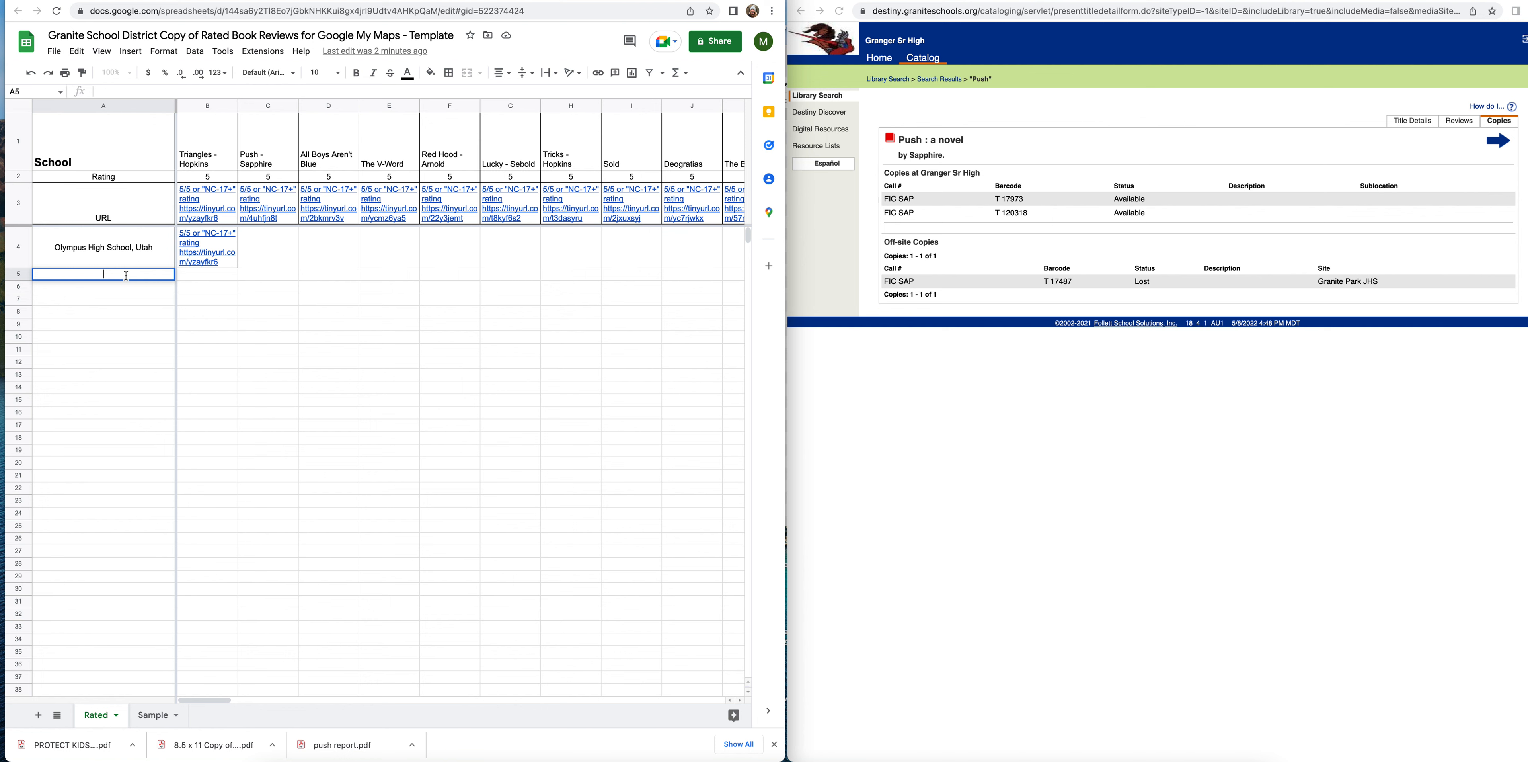
text(Granger High School, Utah)
key(Return)
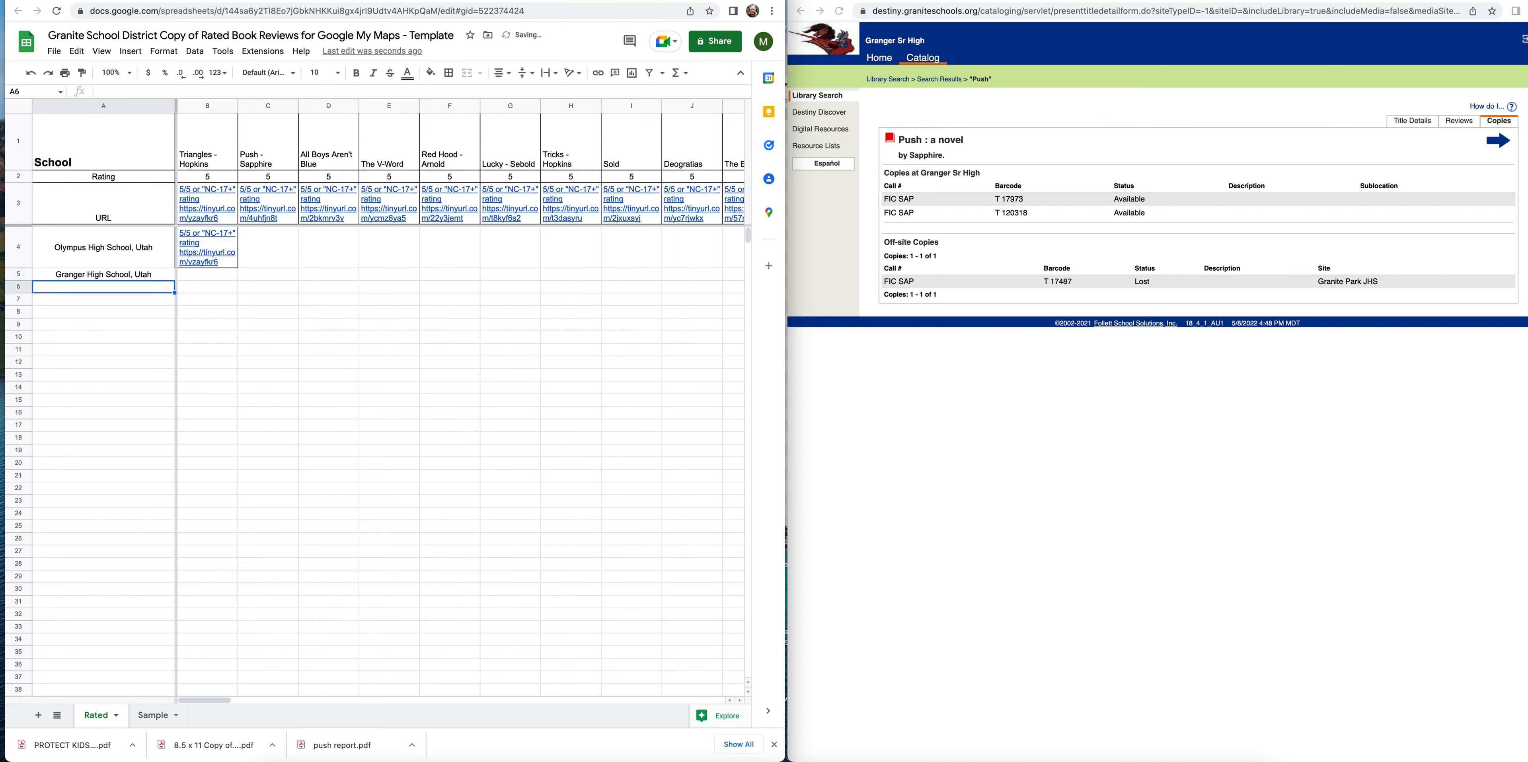
text(Gra)
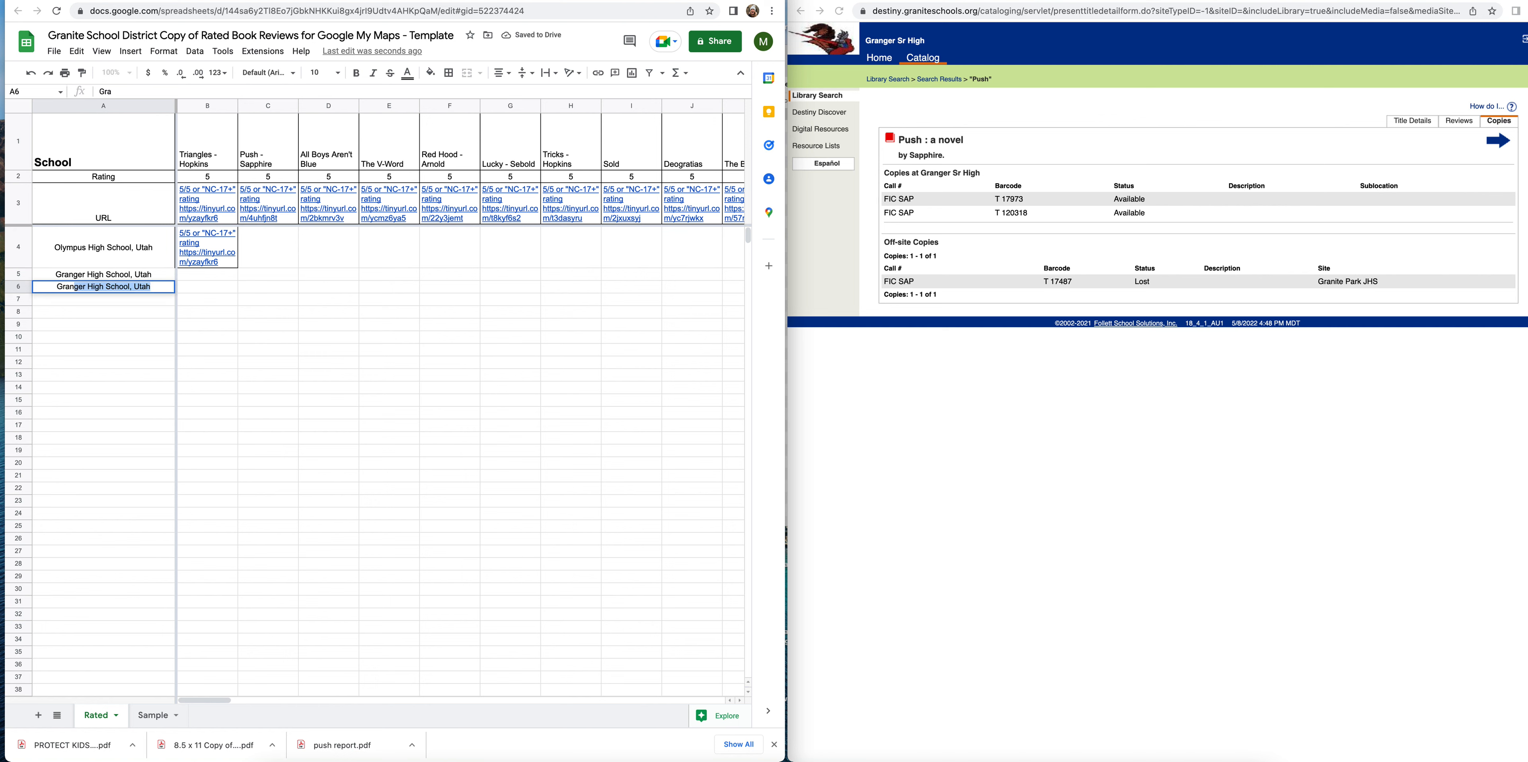
text(nite Park Junior High School, utah)
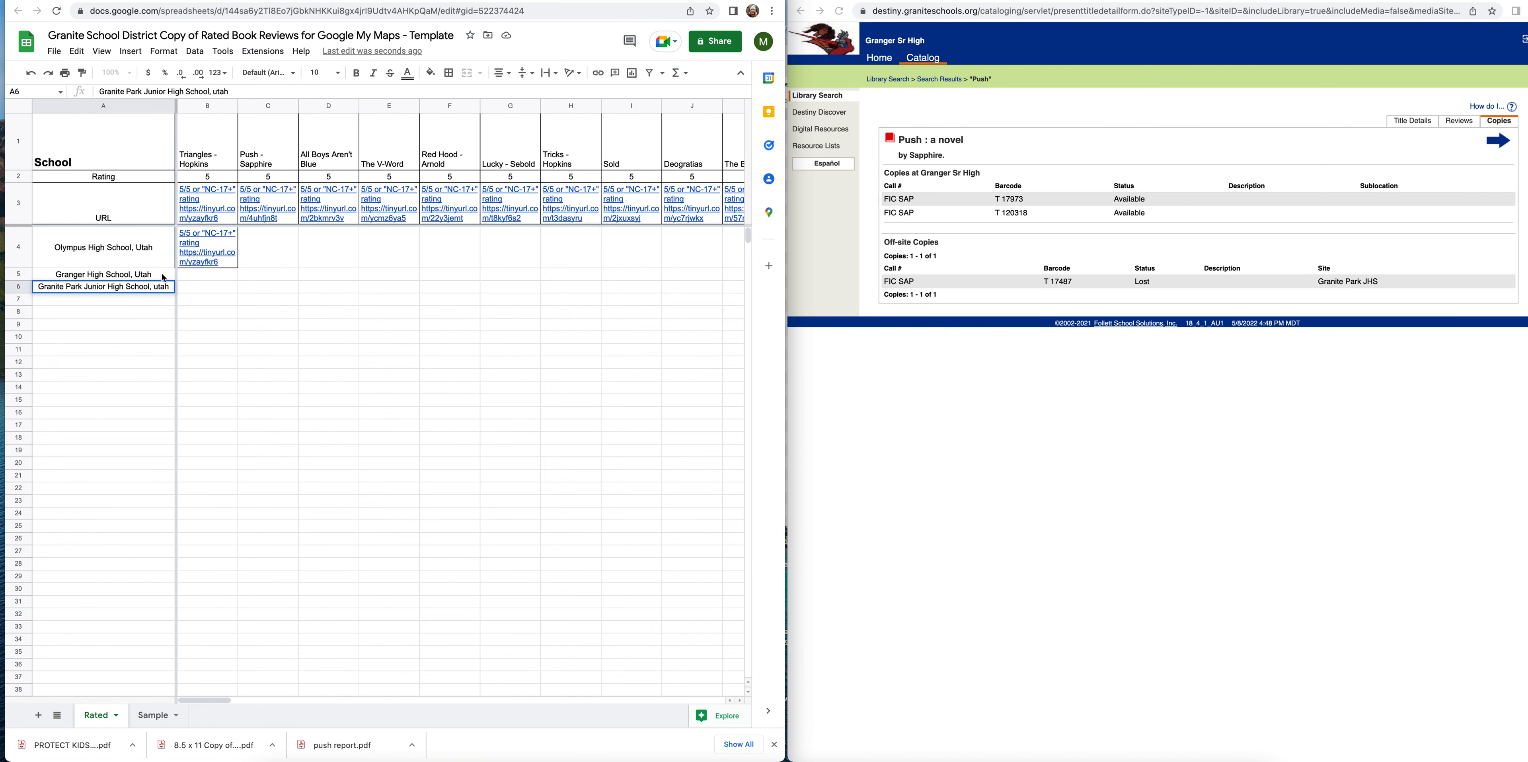
key(Return)
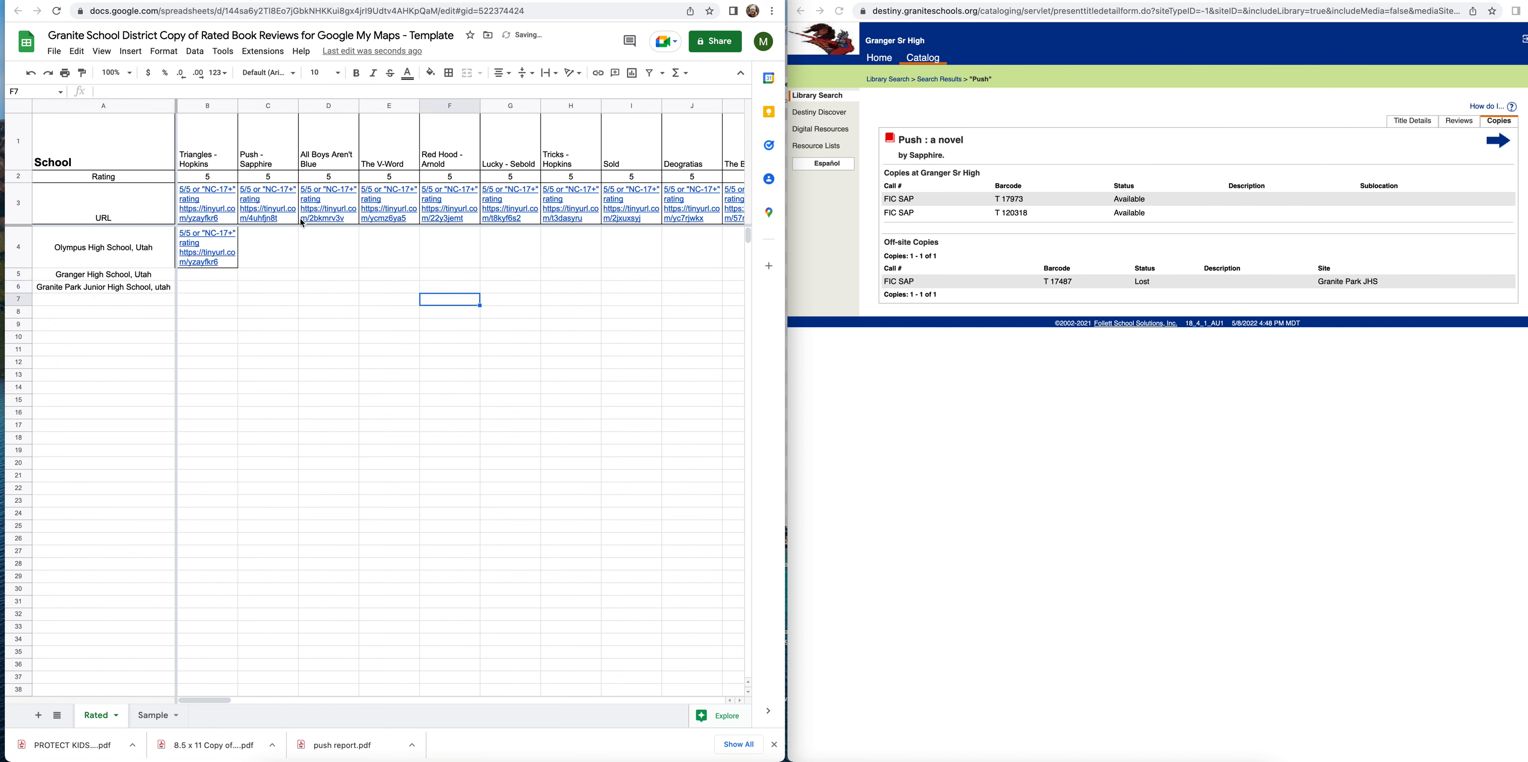
Step: Copy the rating and URL for Push from cell C3 into C5 and C6 for Granger High and Granite Park Junior High
click(285, 202)
key(ctrl+c)
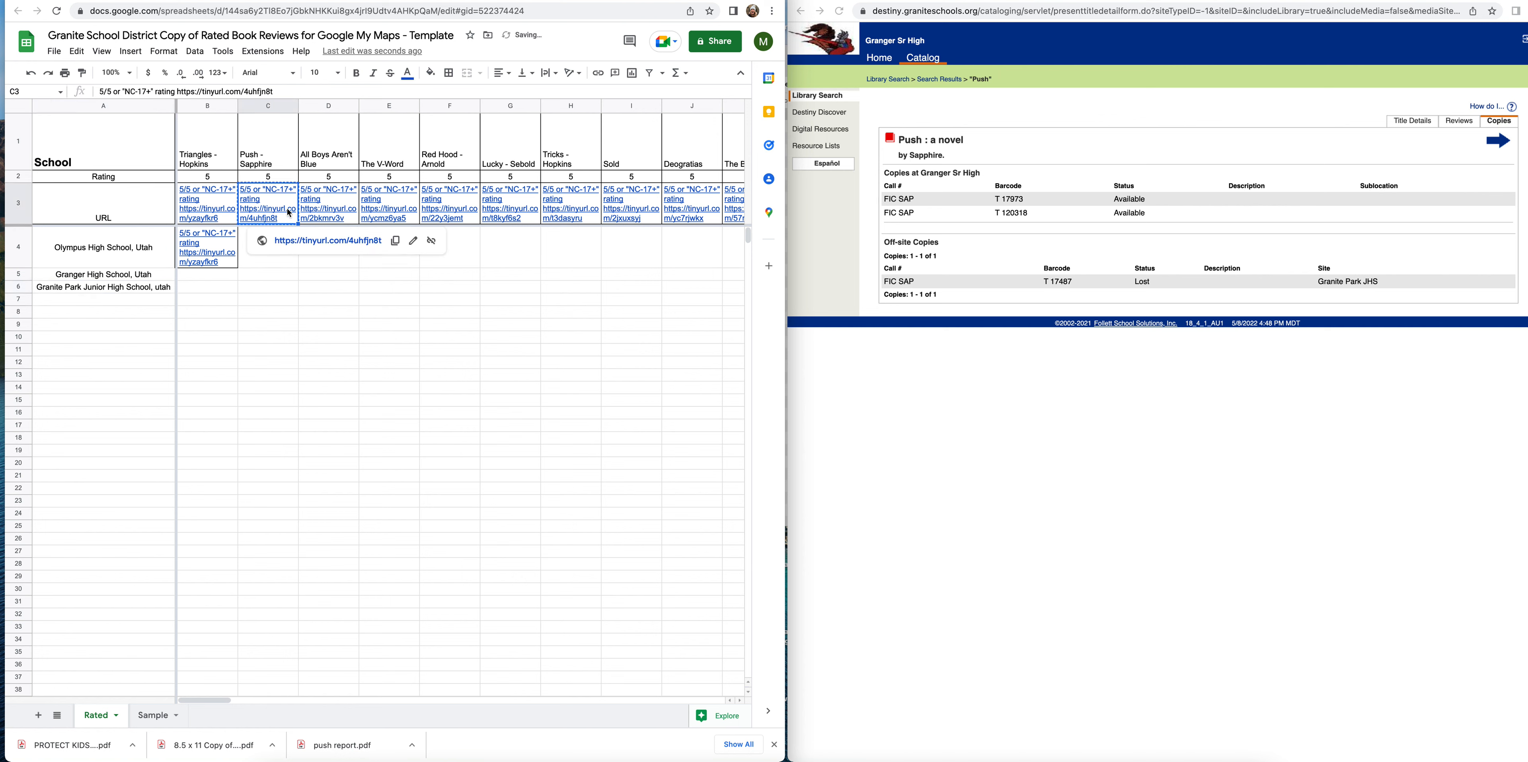
click(278, 324)
click(272, 275)
key(ctrl+v)
click(271, 315)
key(ctrl+v)
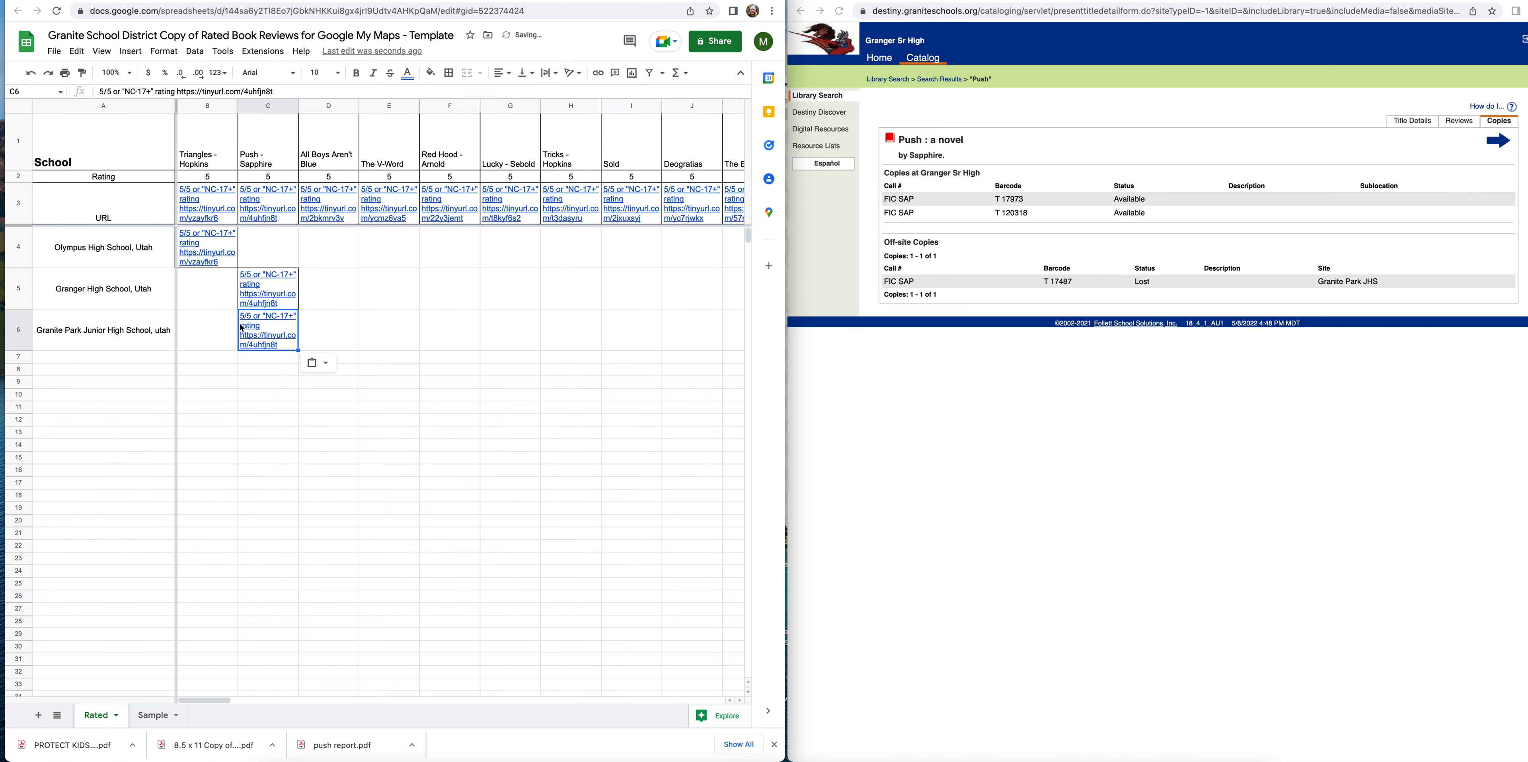
Step: Sort the Rated sheet by column A from A to Z to put the schools in alphabetical order
click(130, 107)
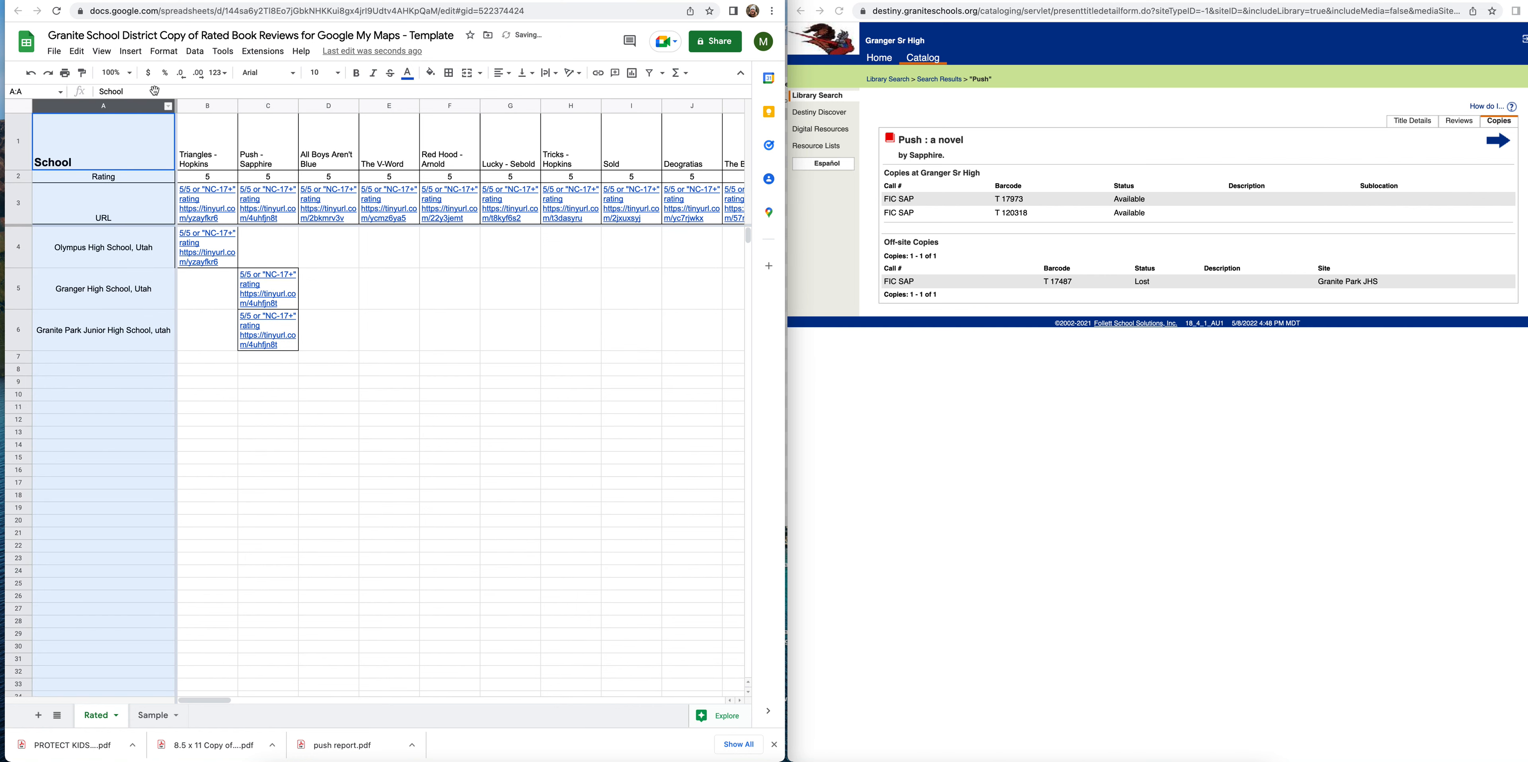
click(195, 52)
mouse_move(215, 72)
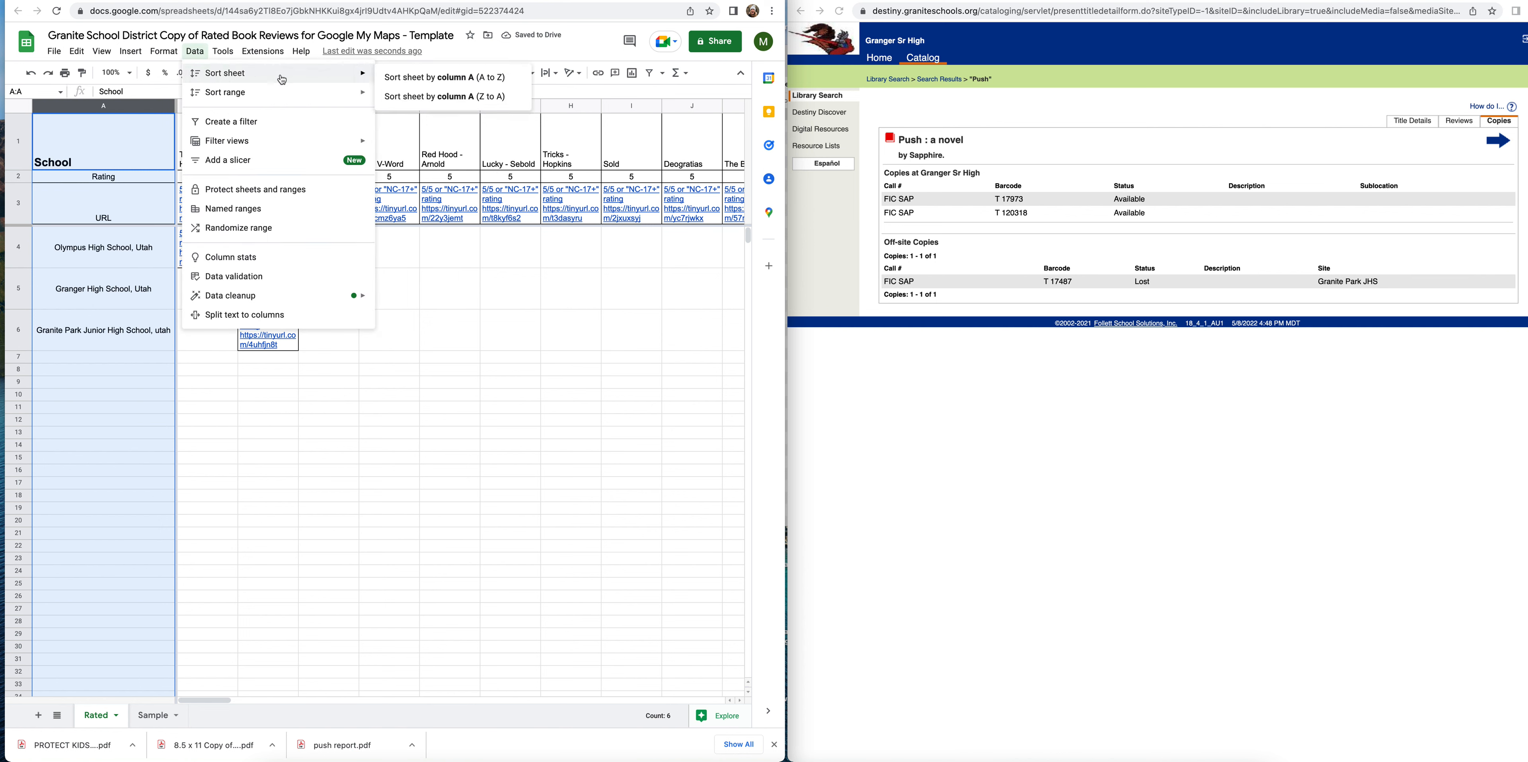
click(422, 78)
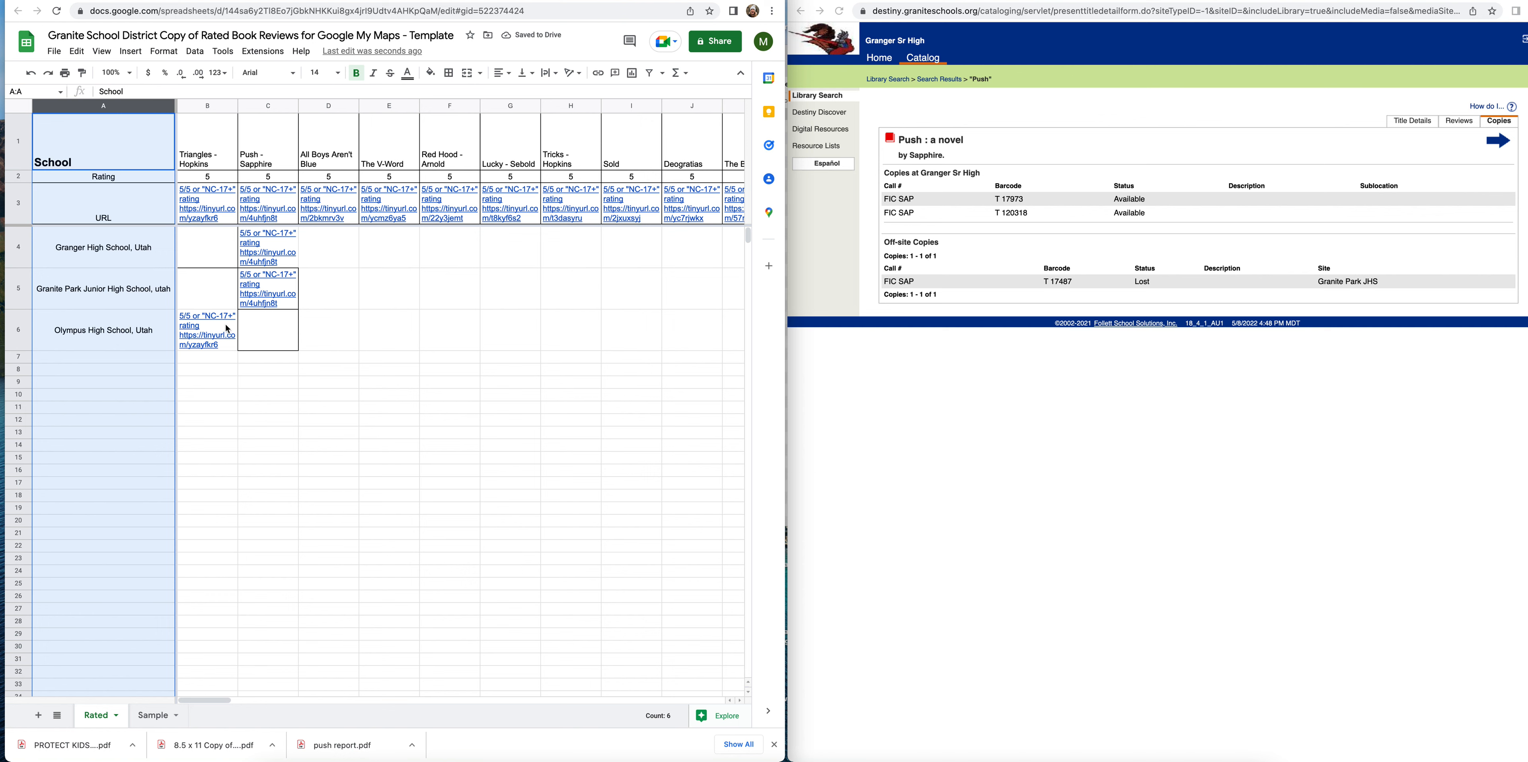
mouse_move(204, 330)
Step: Search the library catalog for "all boys aren't blue" and view which sites hold copies of All Boys Aren't Blue
click(1091, 364)
click(884, 80)
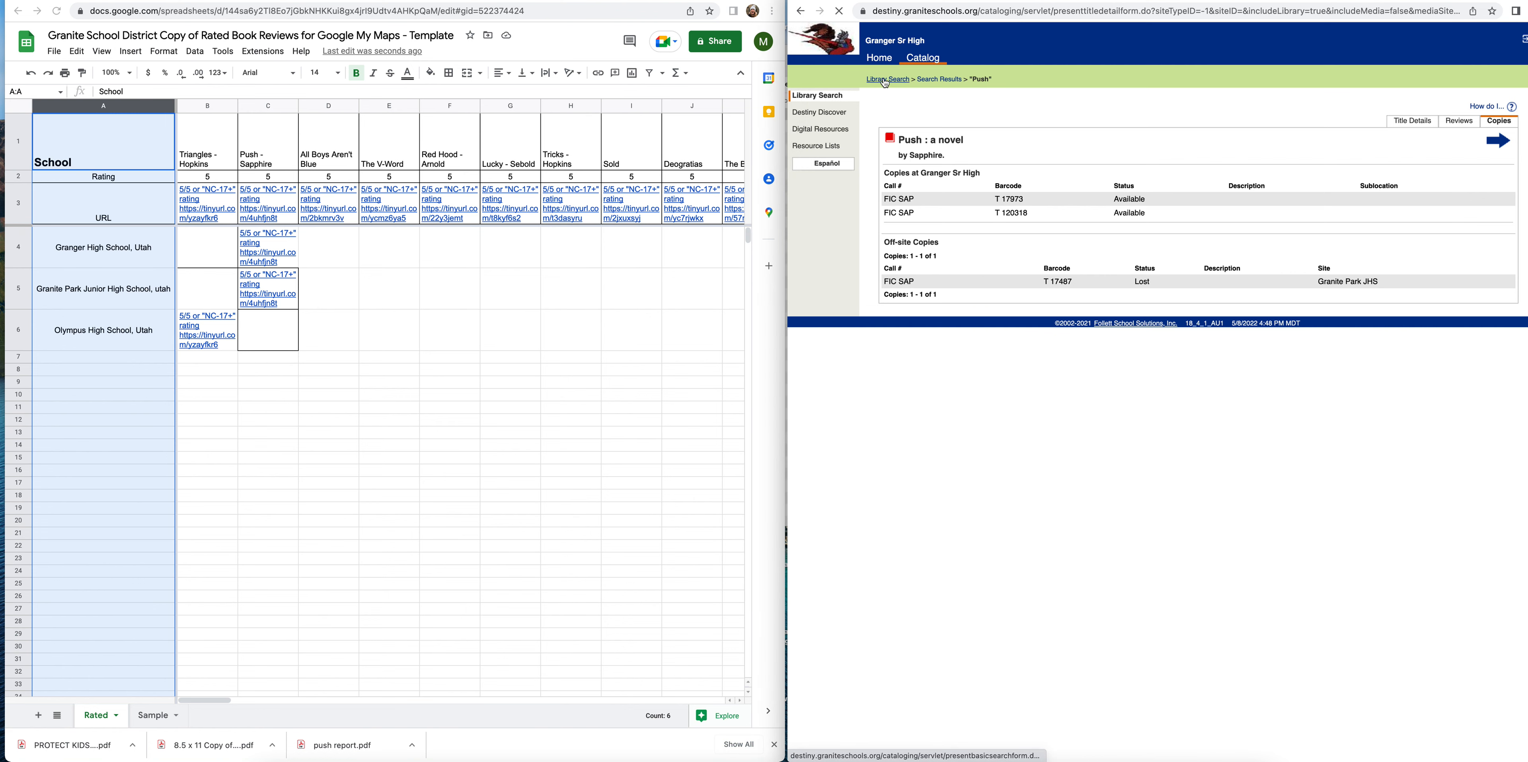
click(1057, 155)
text(all boys aren't blu)
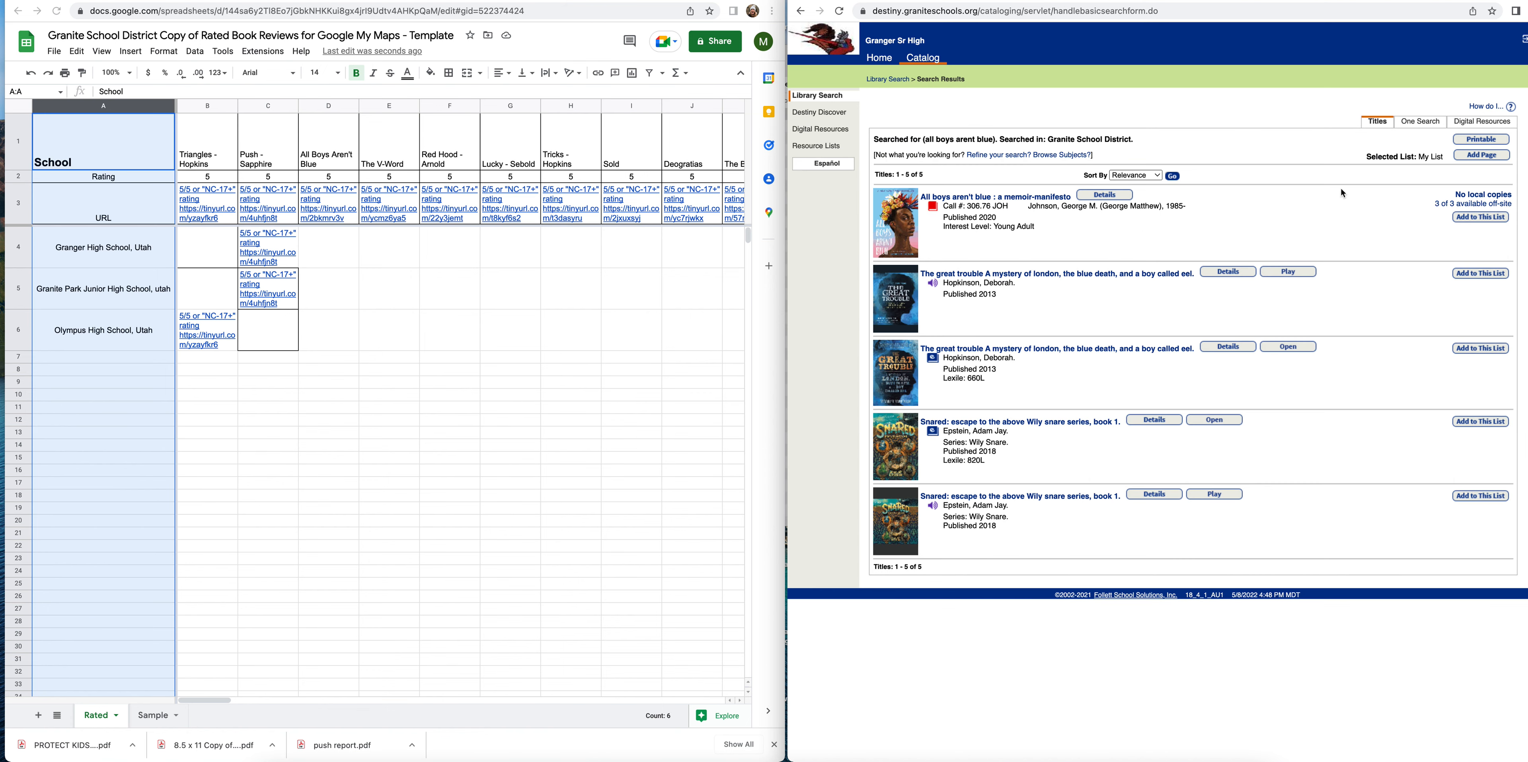
click(1449, 205)
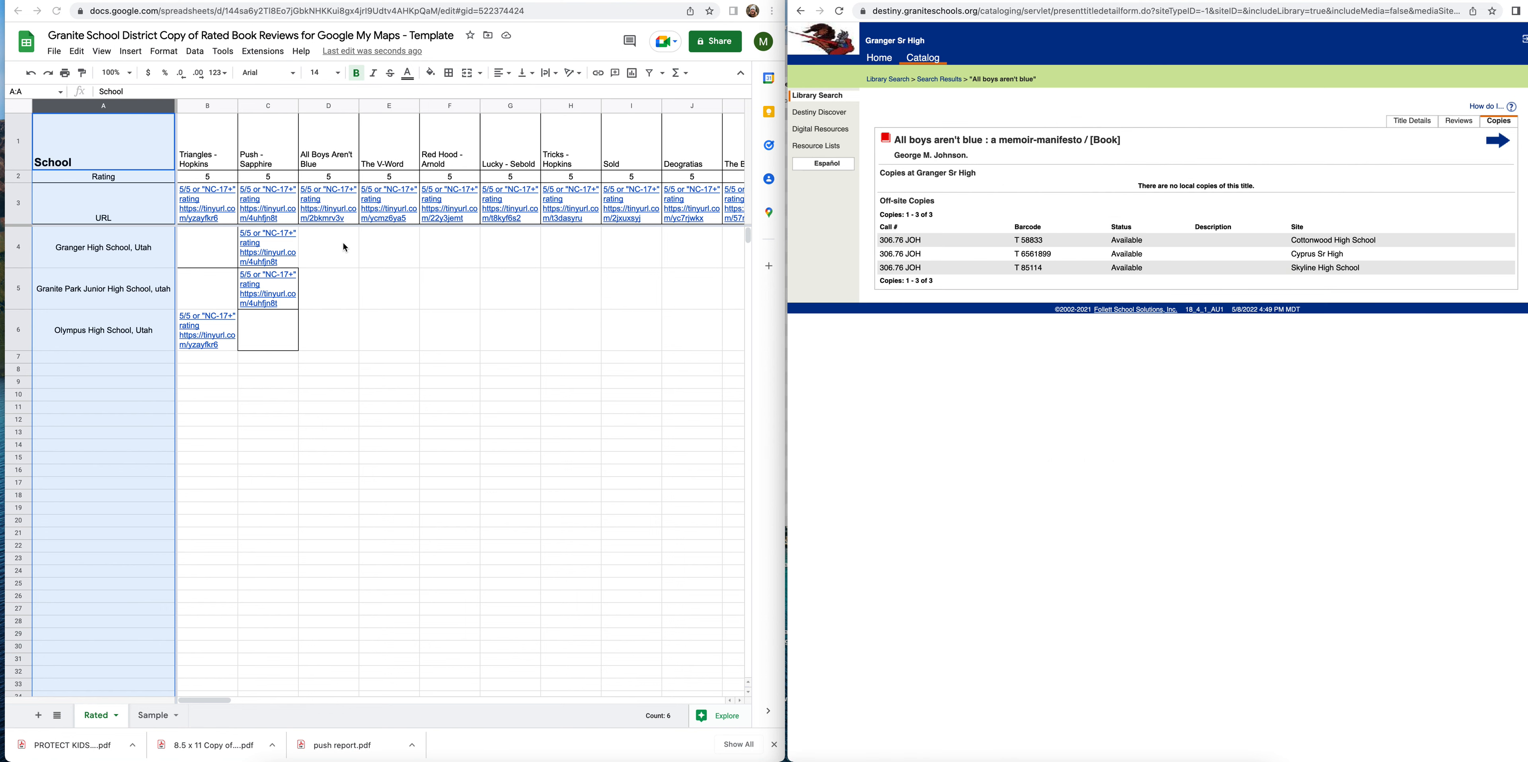
Step: Enter "Cottonwood Hgih School, utah" as a new school in cell A7
click(102, 357)
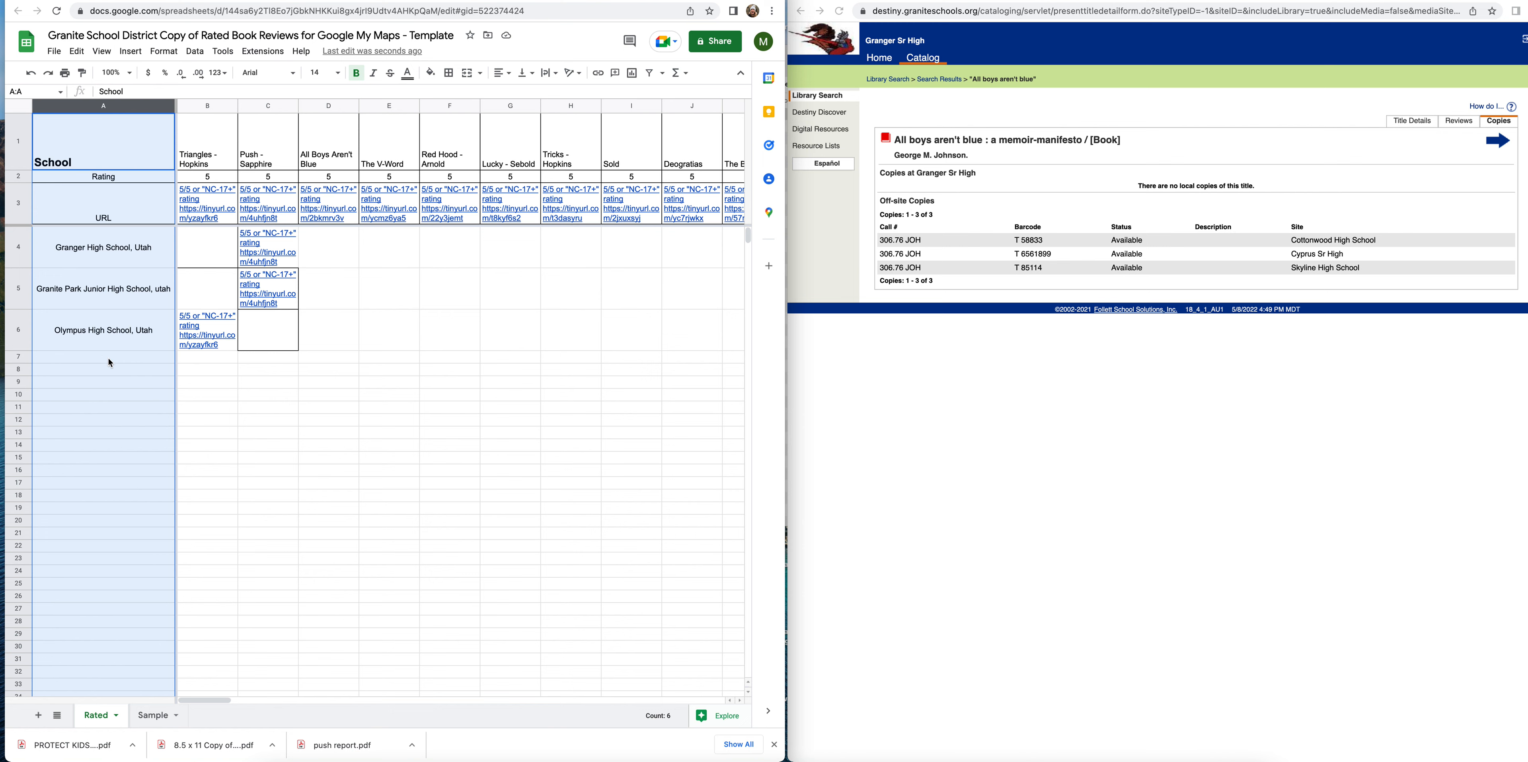
text(Co)
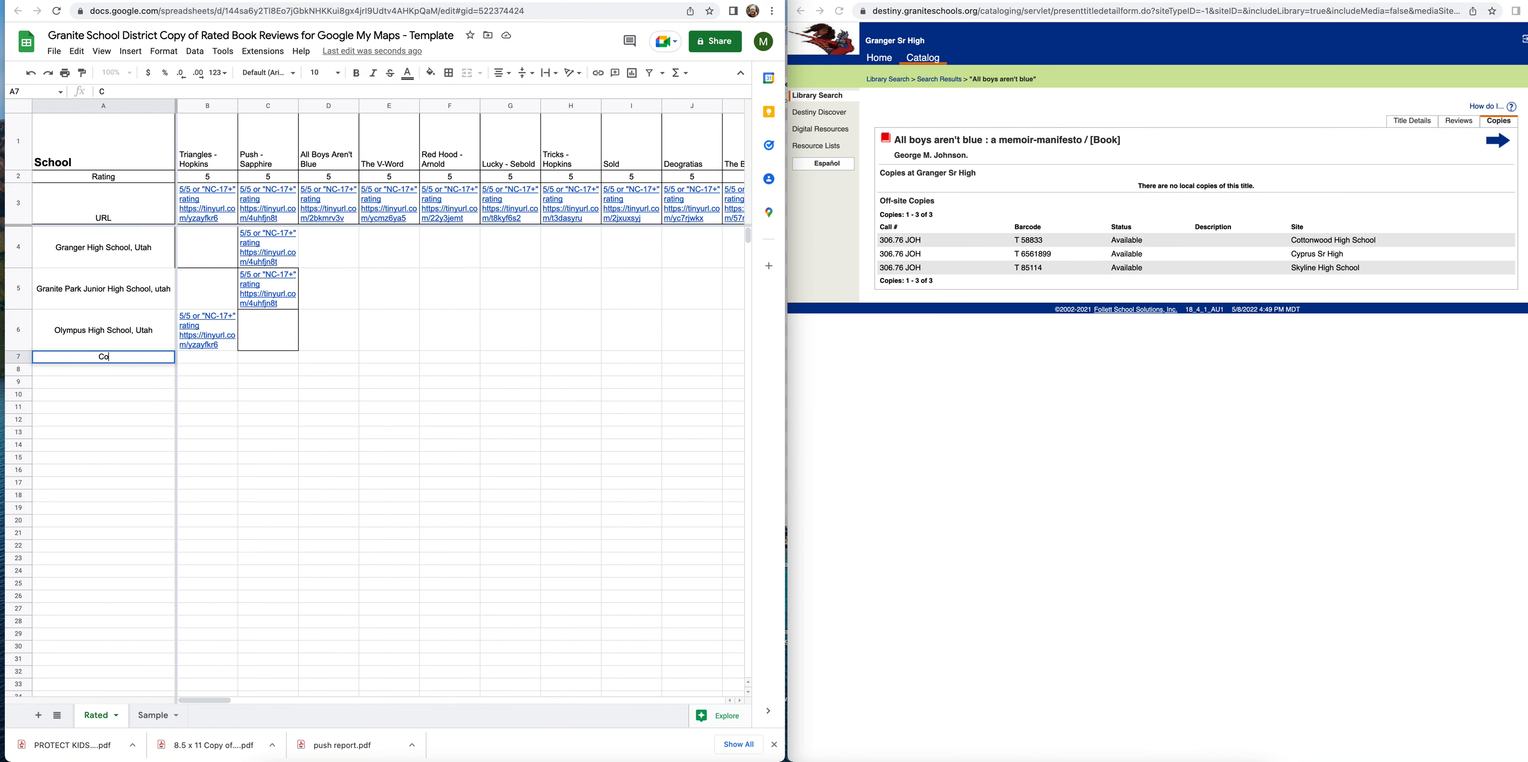
text(ttonwood Hgih School)
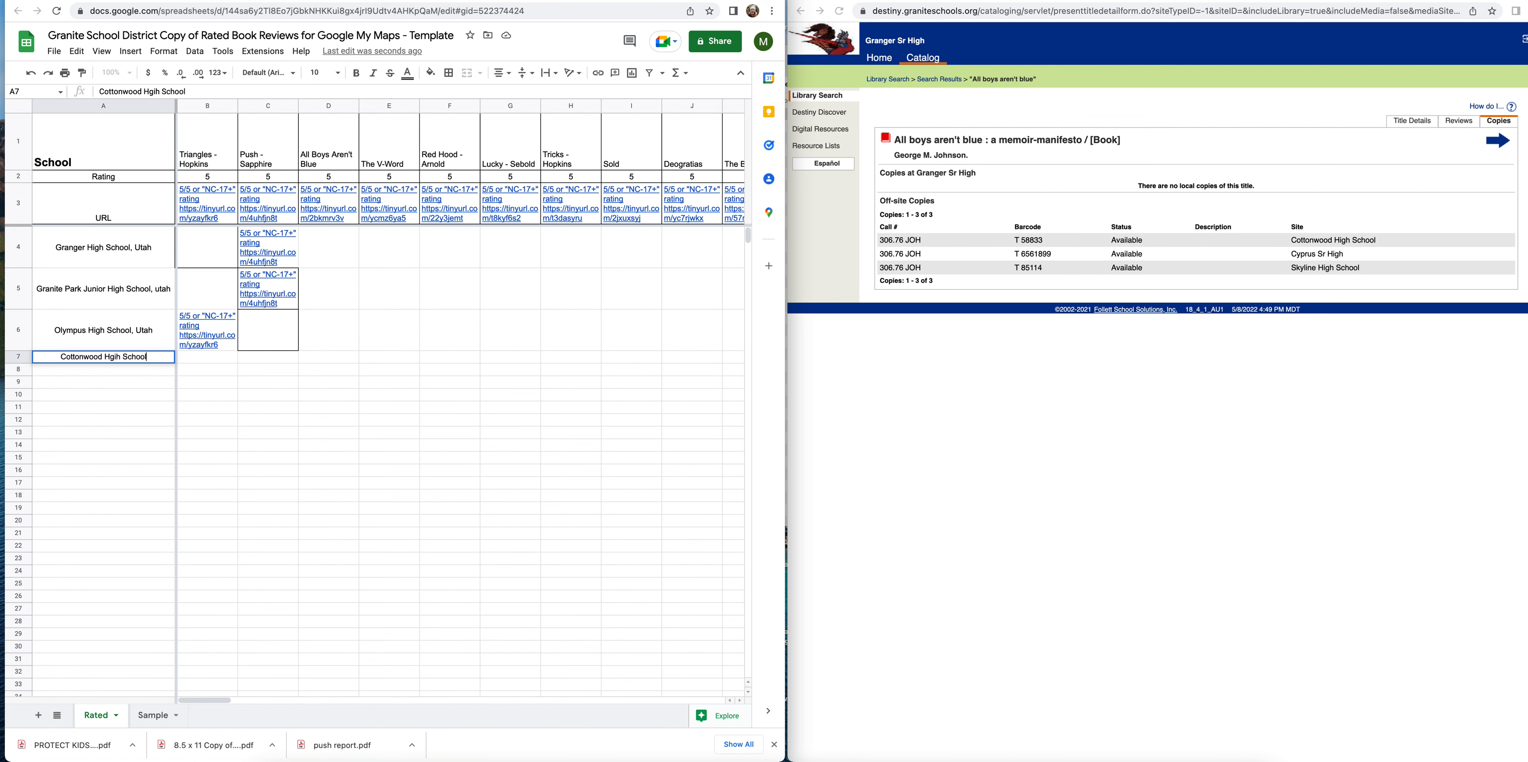
text(, utah)
Step: Copy the rating and URL for All Boys Aren't Blue from cell D3 into D7 for Cottonwood High School
click(207, 445)
click(346, 202)
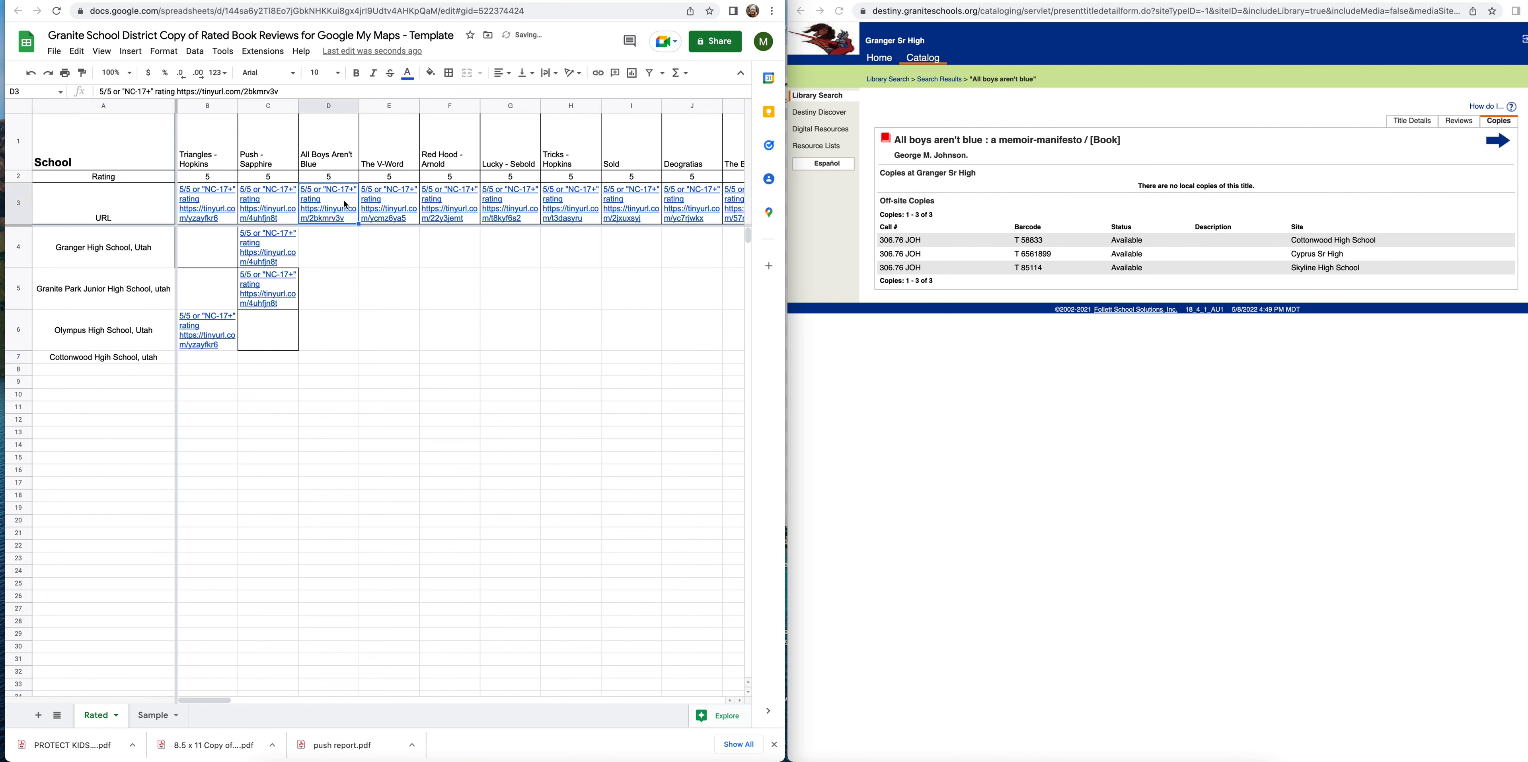
key(ctrl+c)
click(315, 357)
key(ctrl+v)
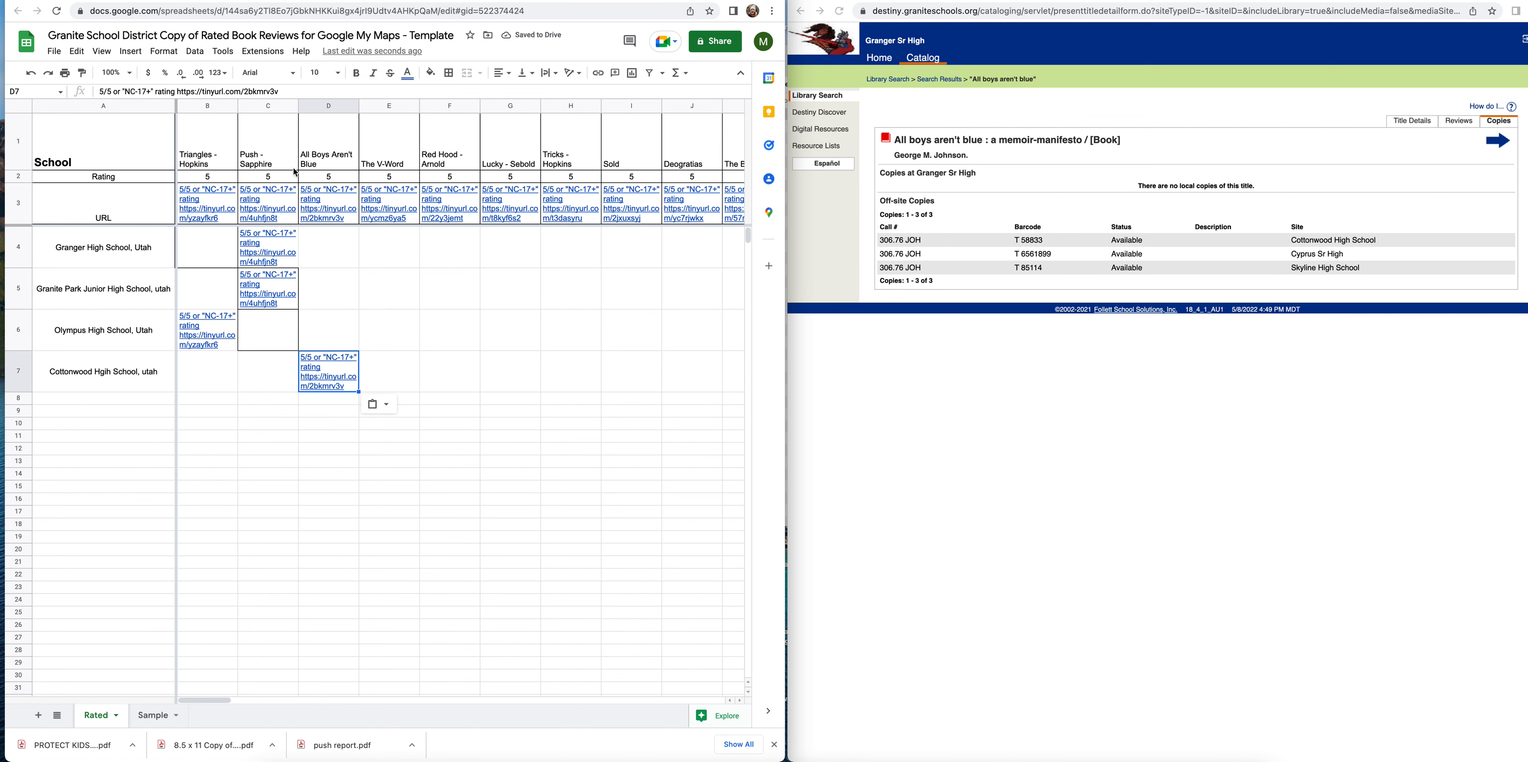
Step: Look through the book columns of the Rated sheet and the rated books listed for Davis High School on the map
scroll(295, 172, right, 7)
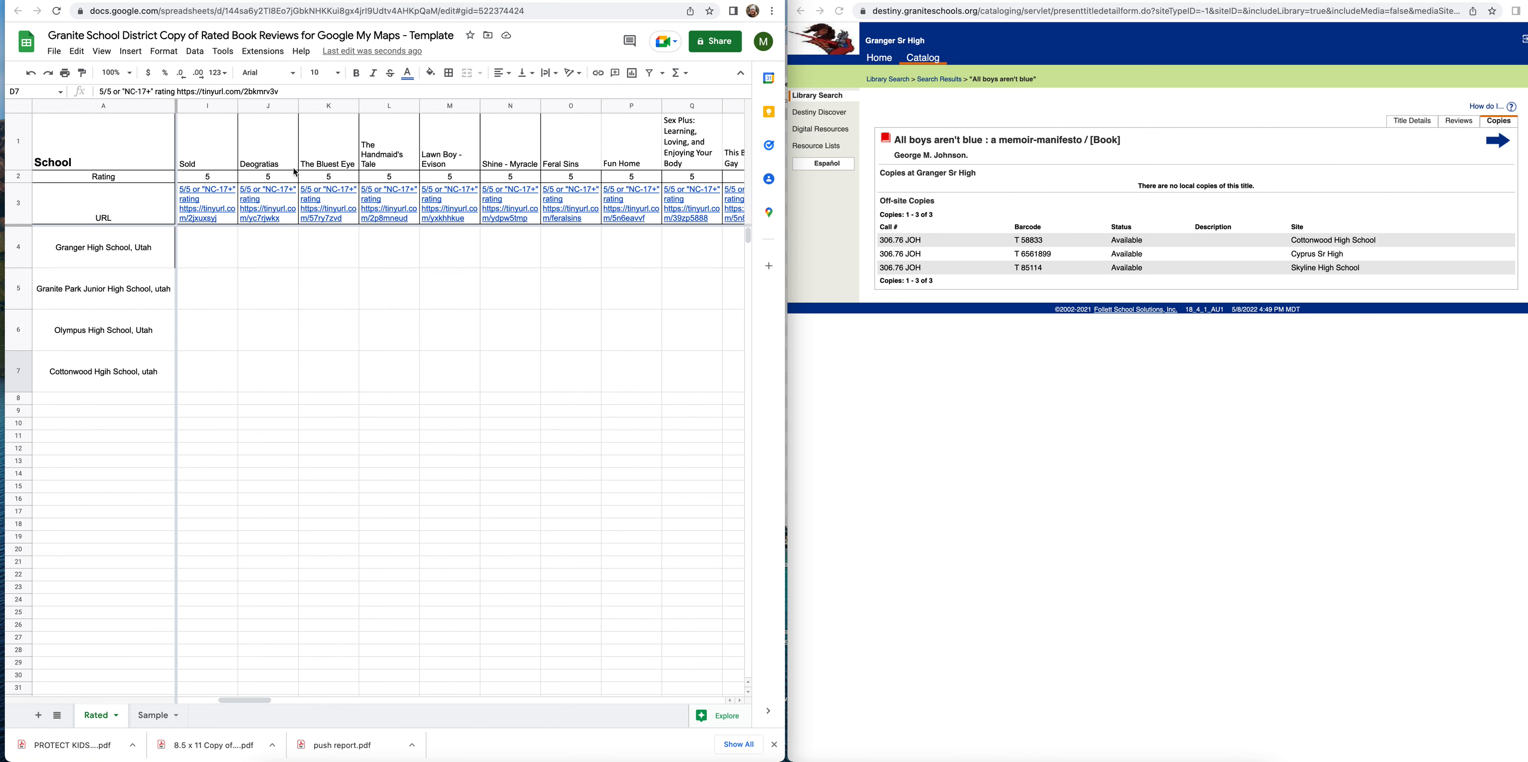
scroll(440, 172, right, 7)
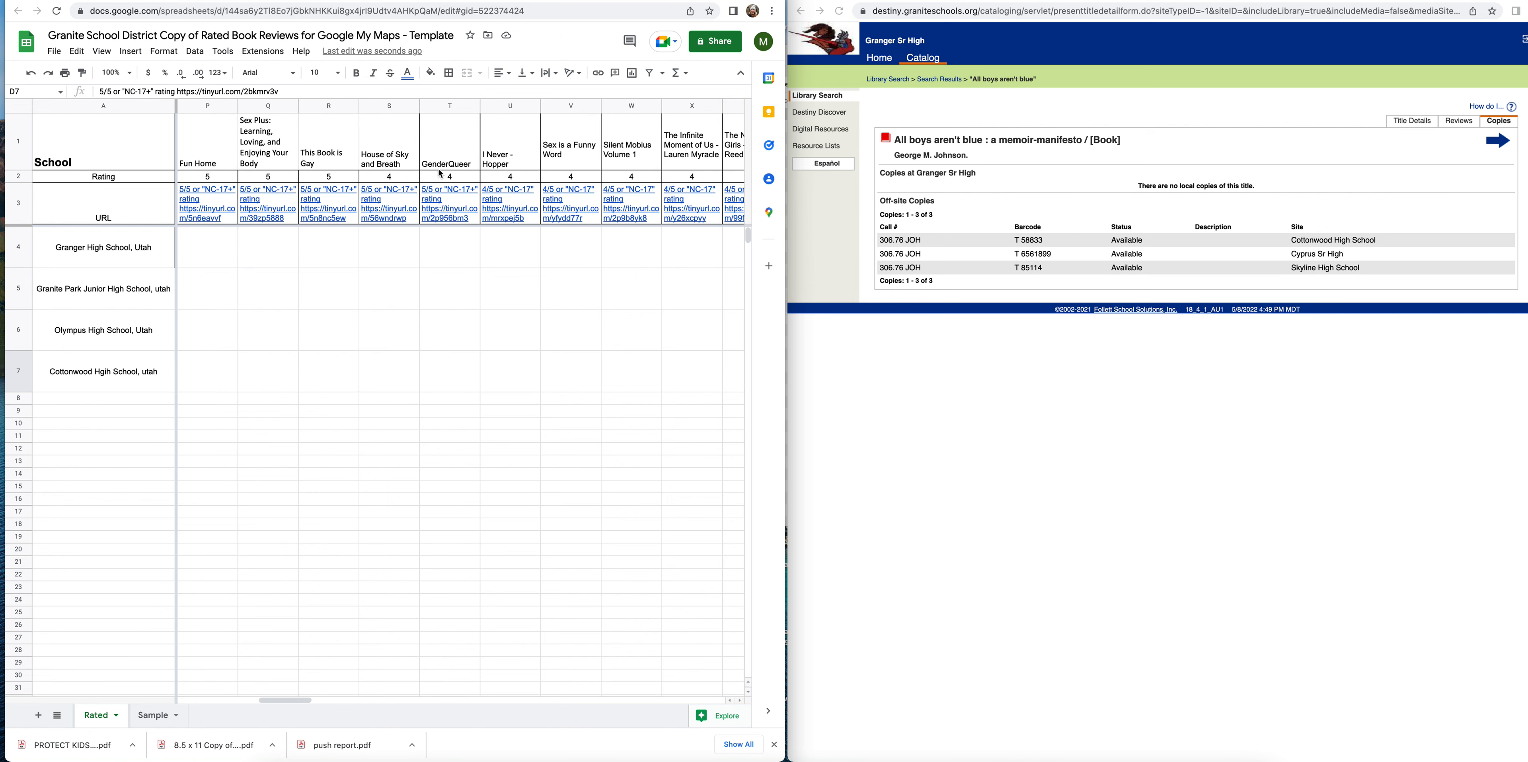
scroll(440, 173, right, 14)
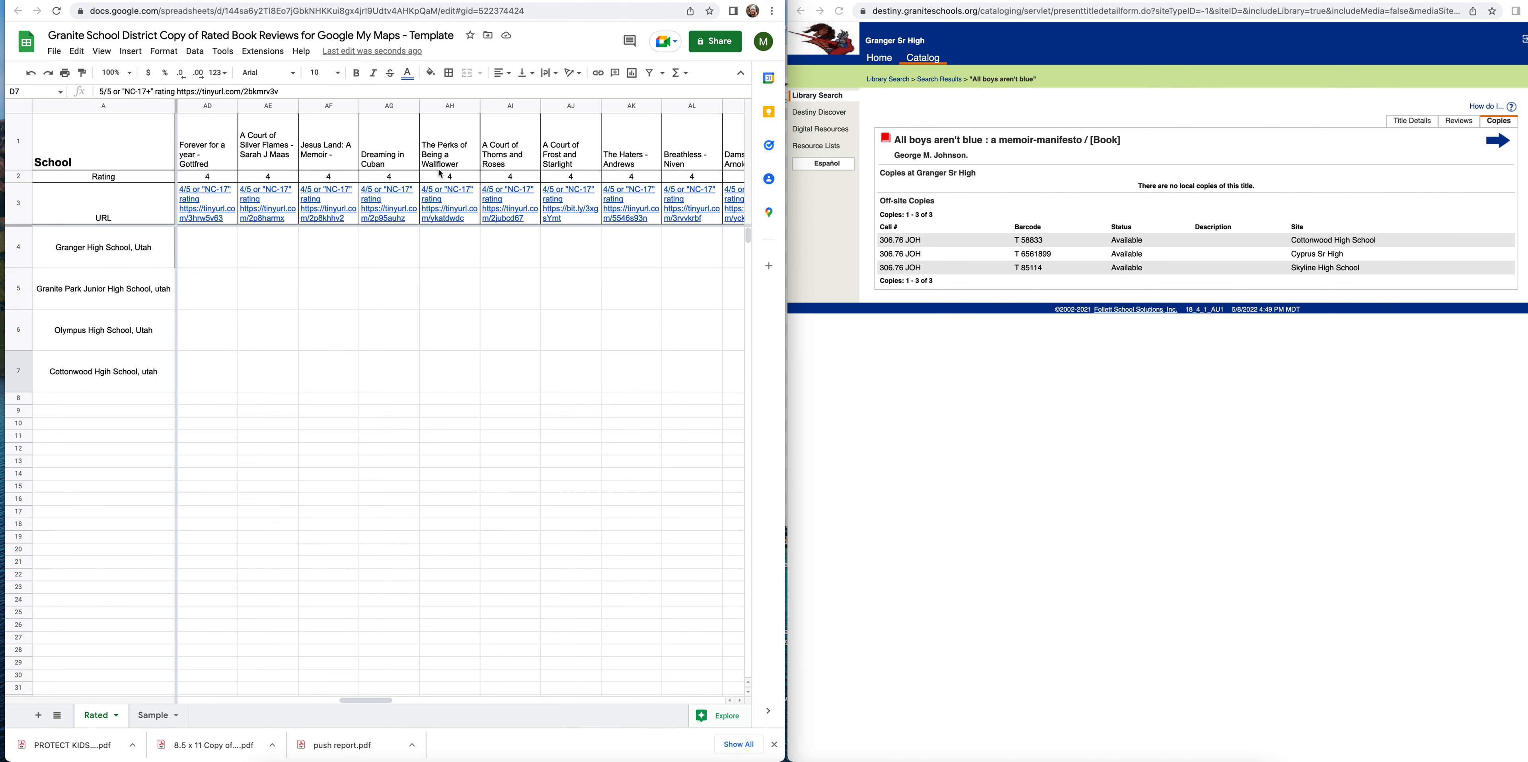
scroll(440, 173, right, 15)
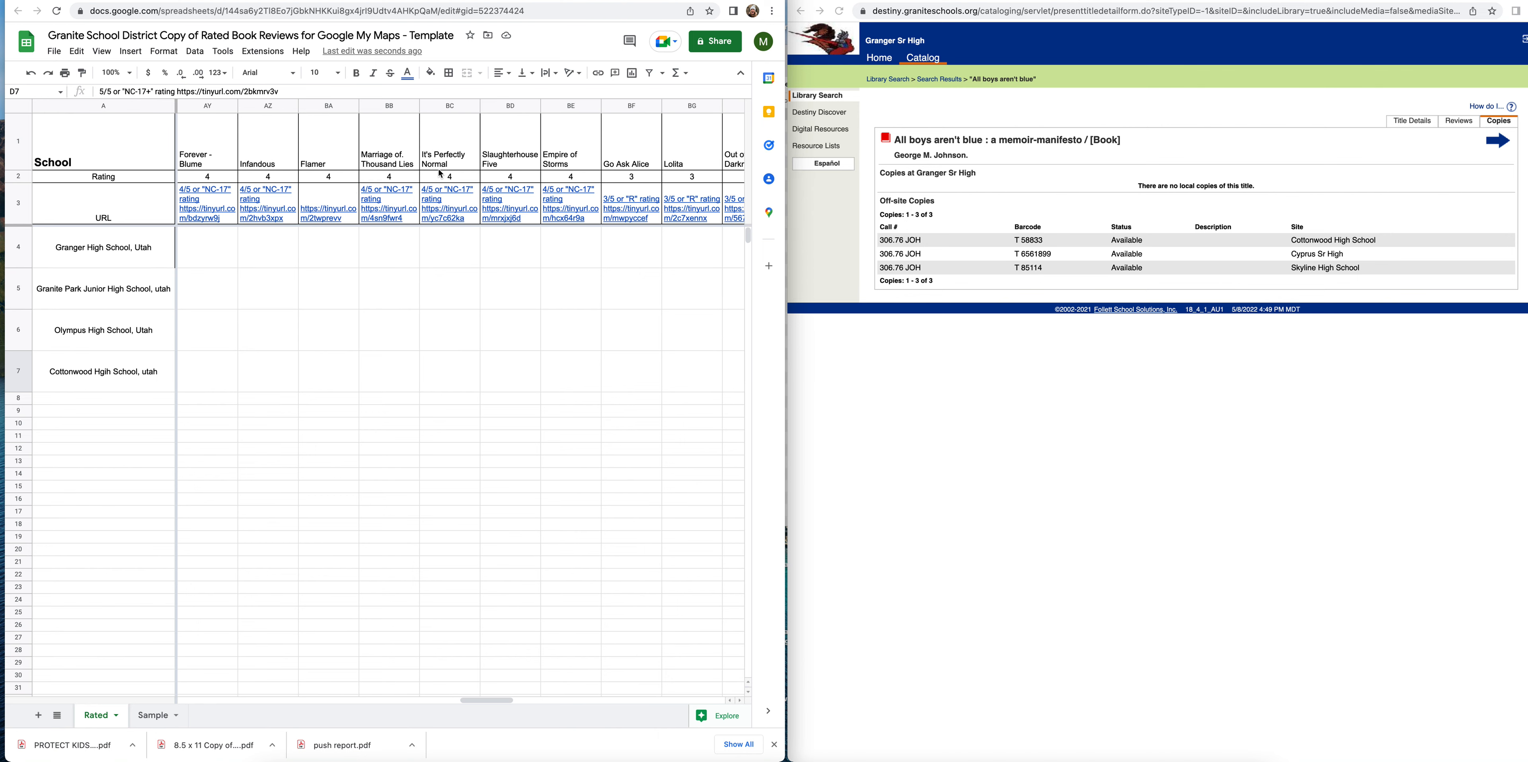
click(285, 1)
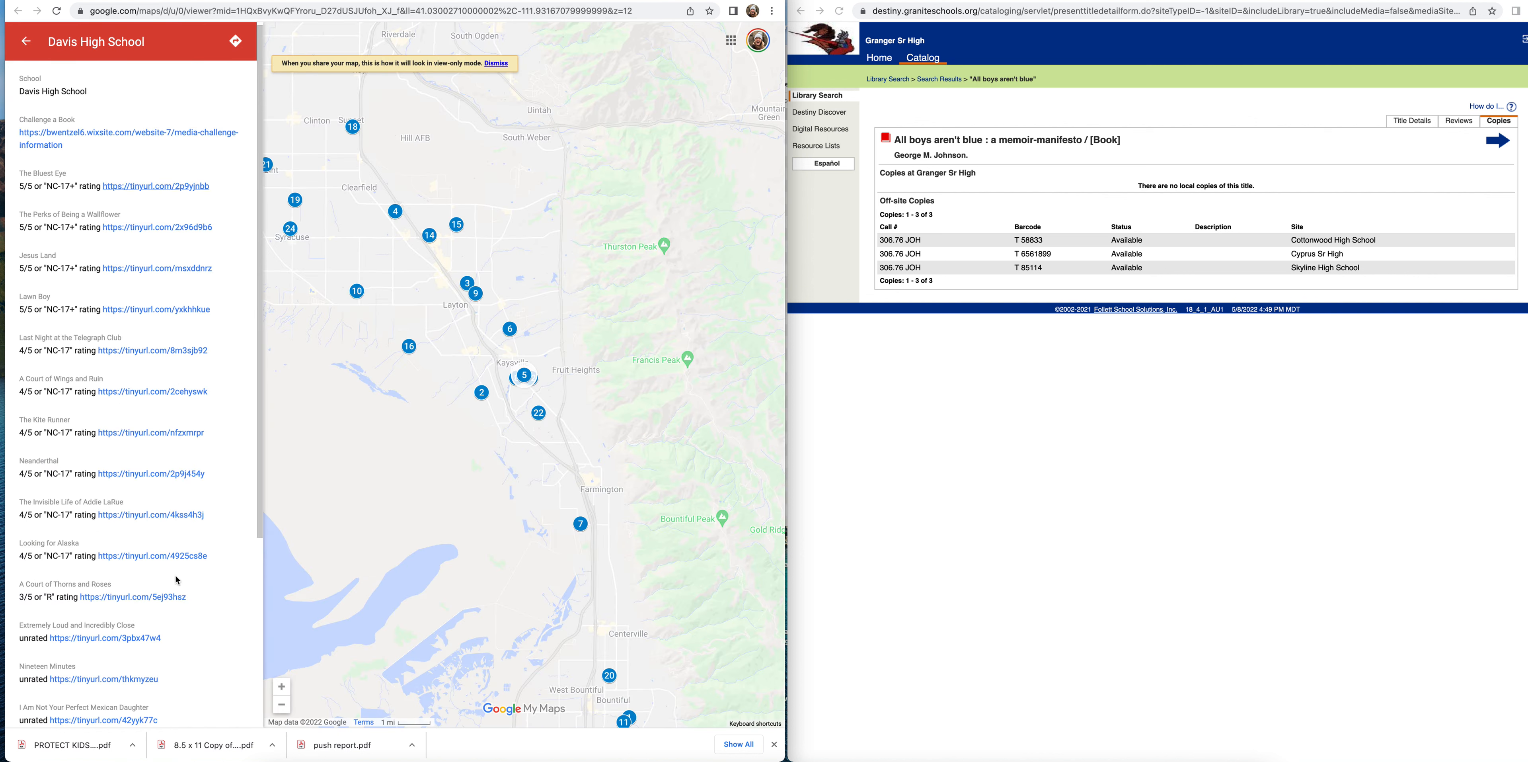
scroll(175, 564, down, 1)
scroll(174, 563, up, 1)
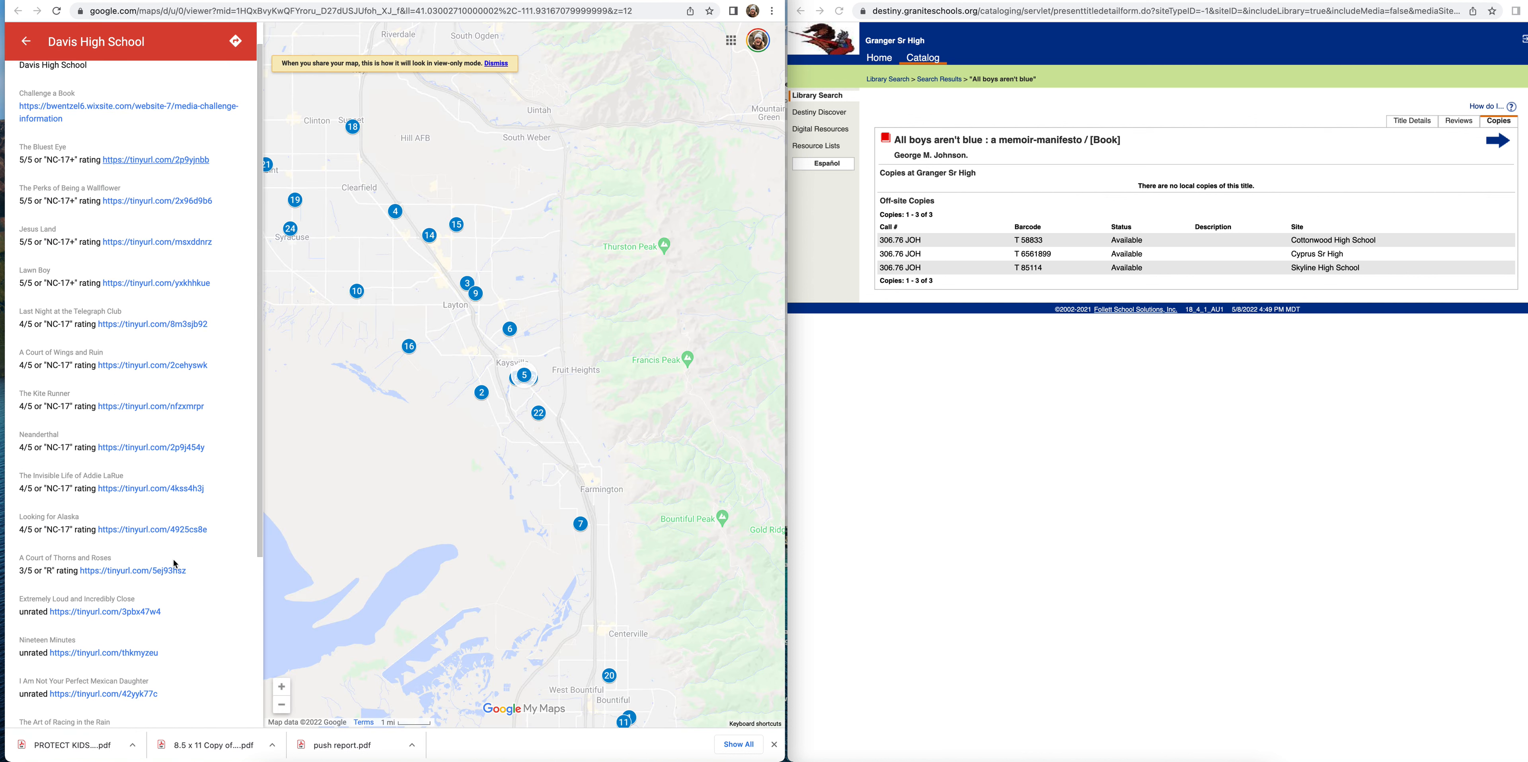
click(679, 0)
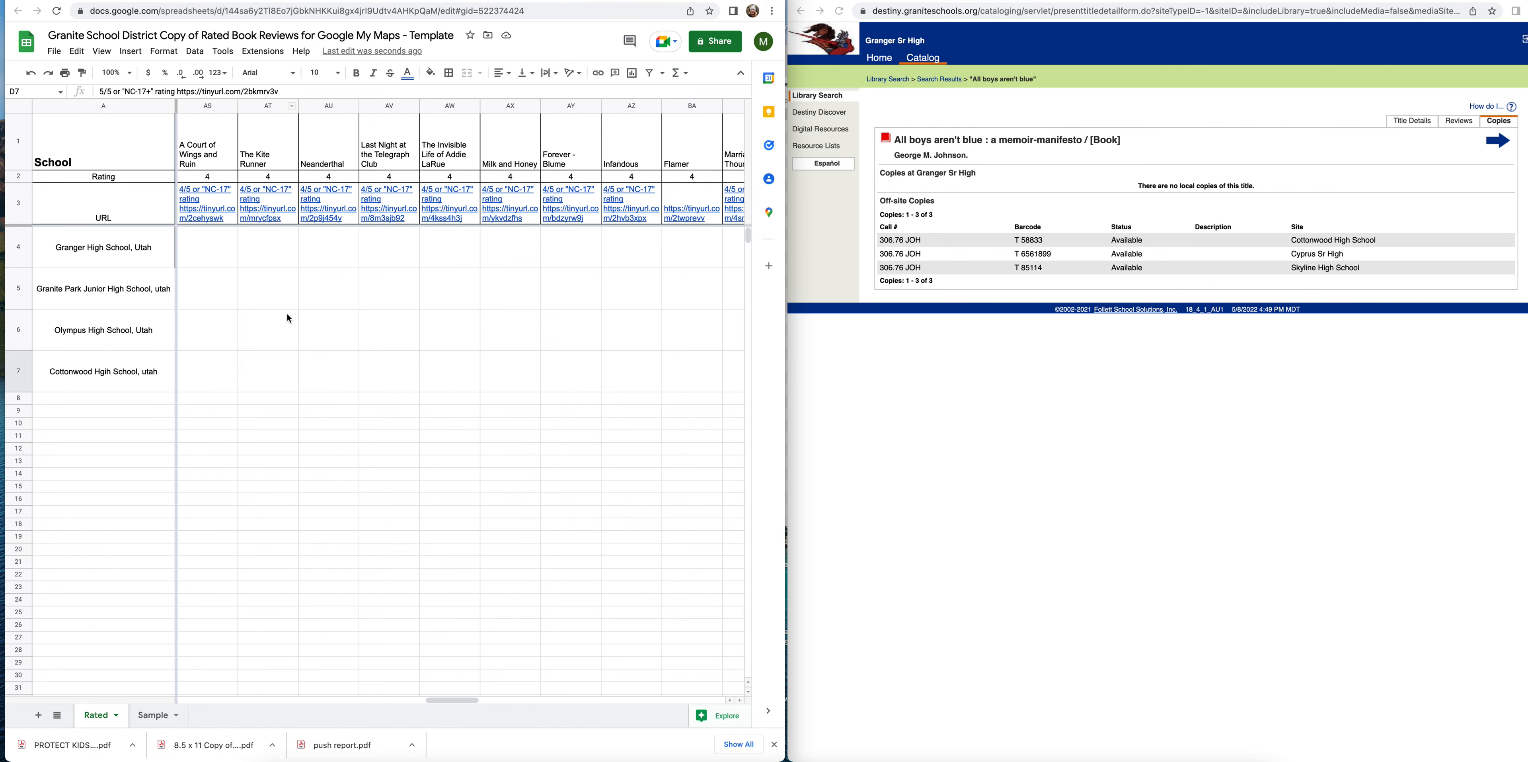
scroll(287, 314, left, 20)
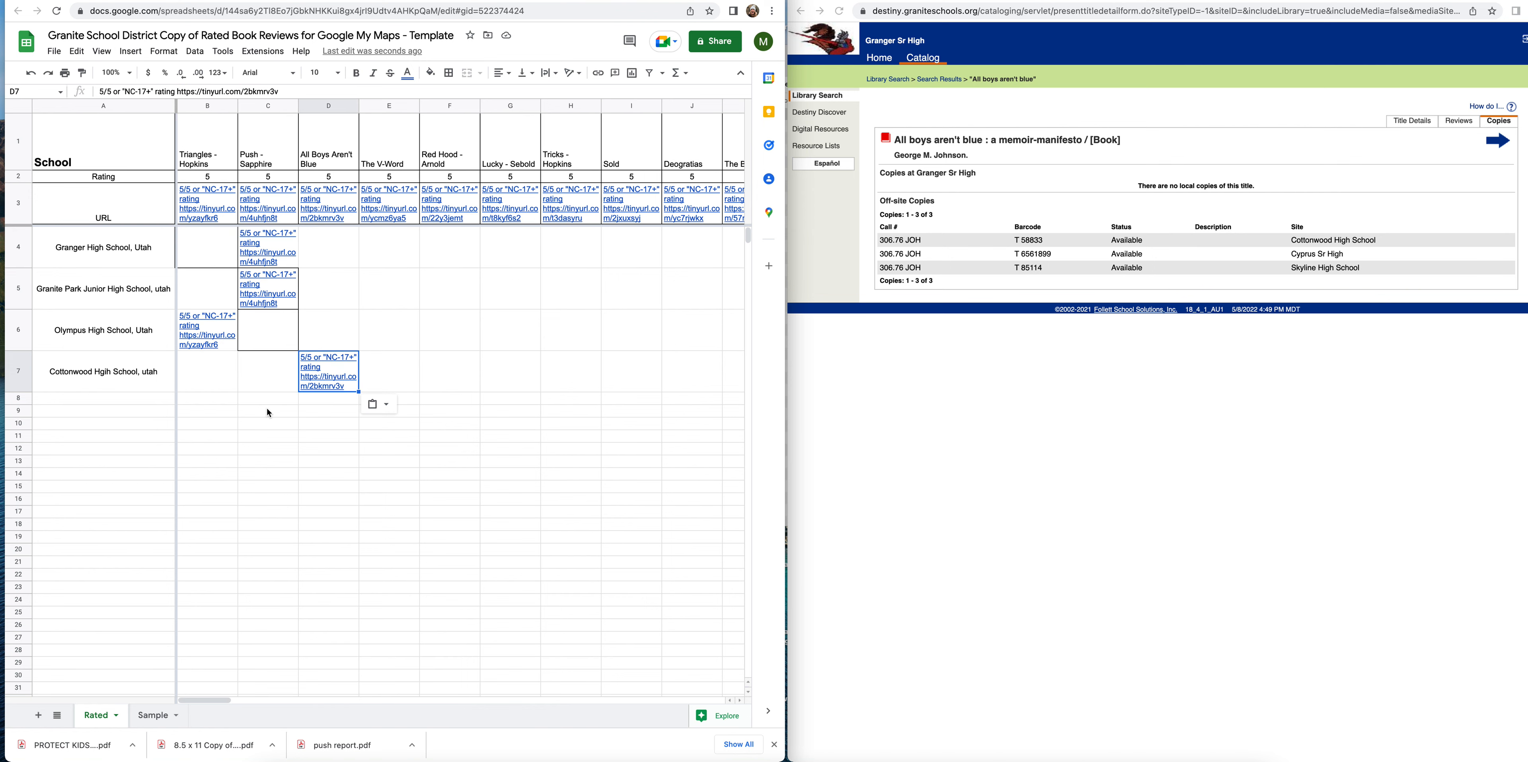
Step: Duplicate the Rated sheet and rename the copy "Full List"
click(117, 717)
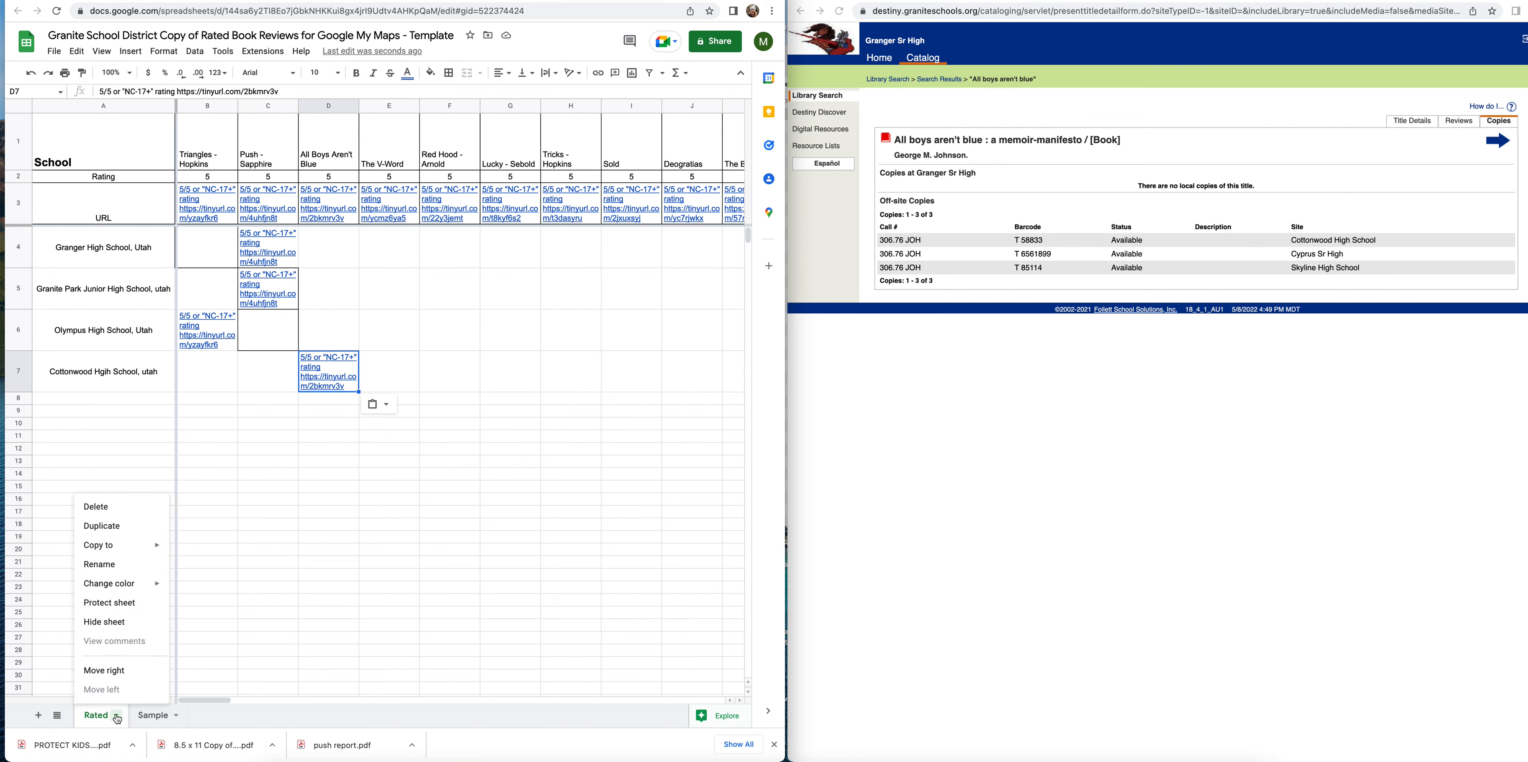
click(113, 527)
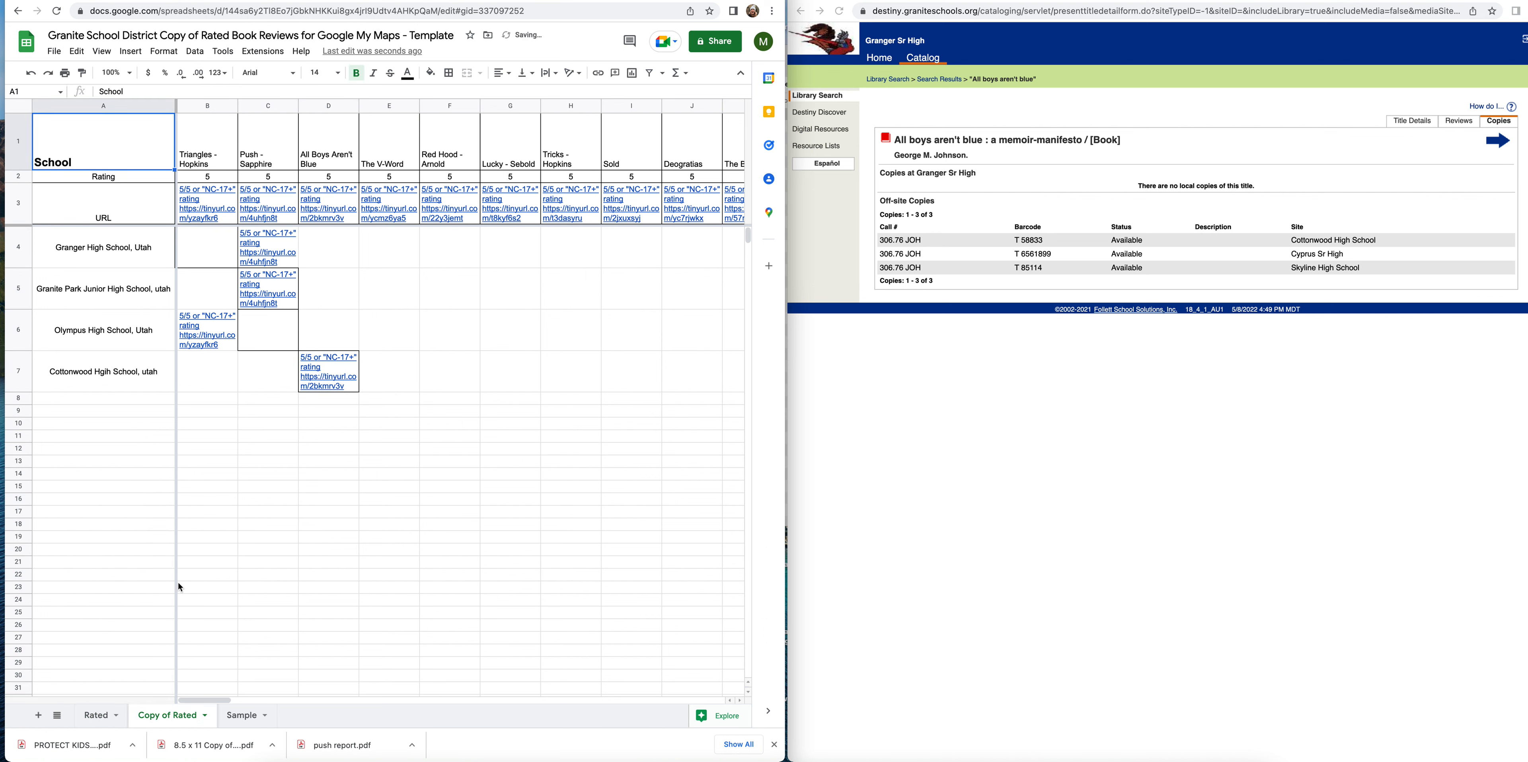
click(206, 715)
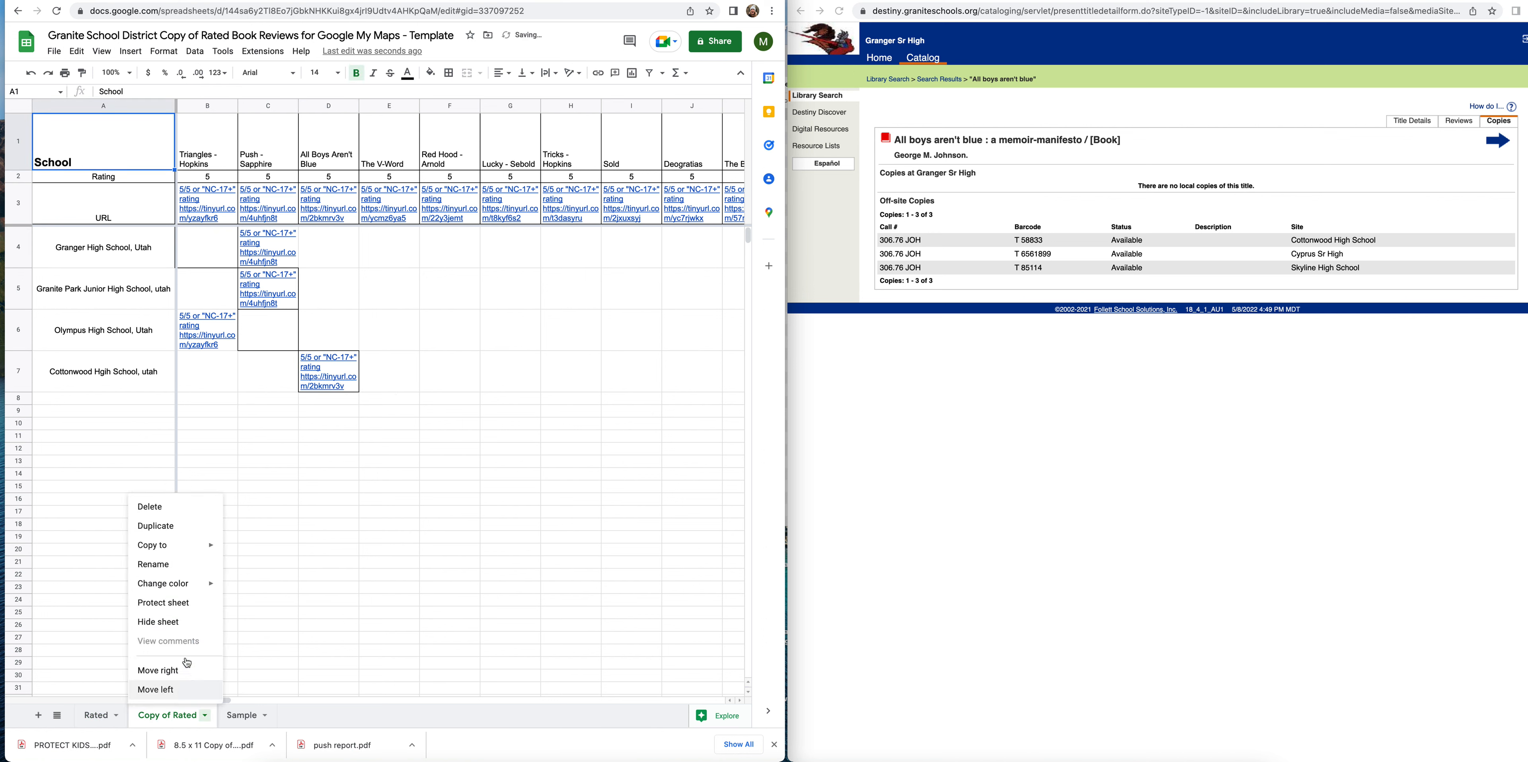
click(161, 568)
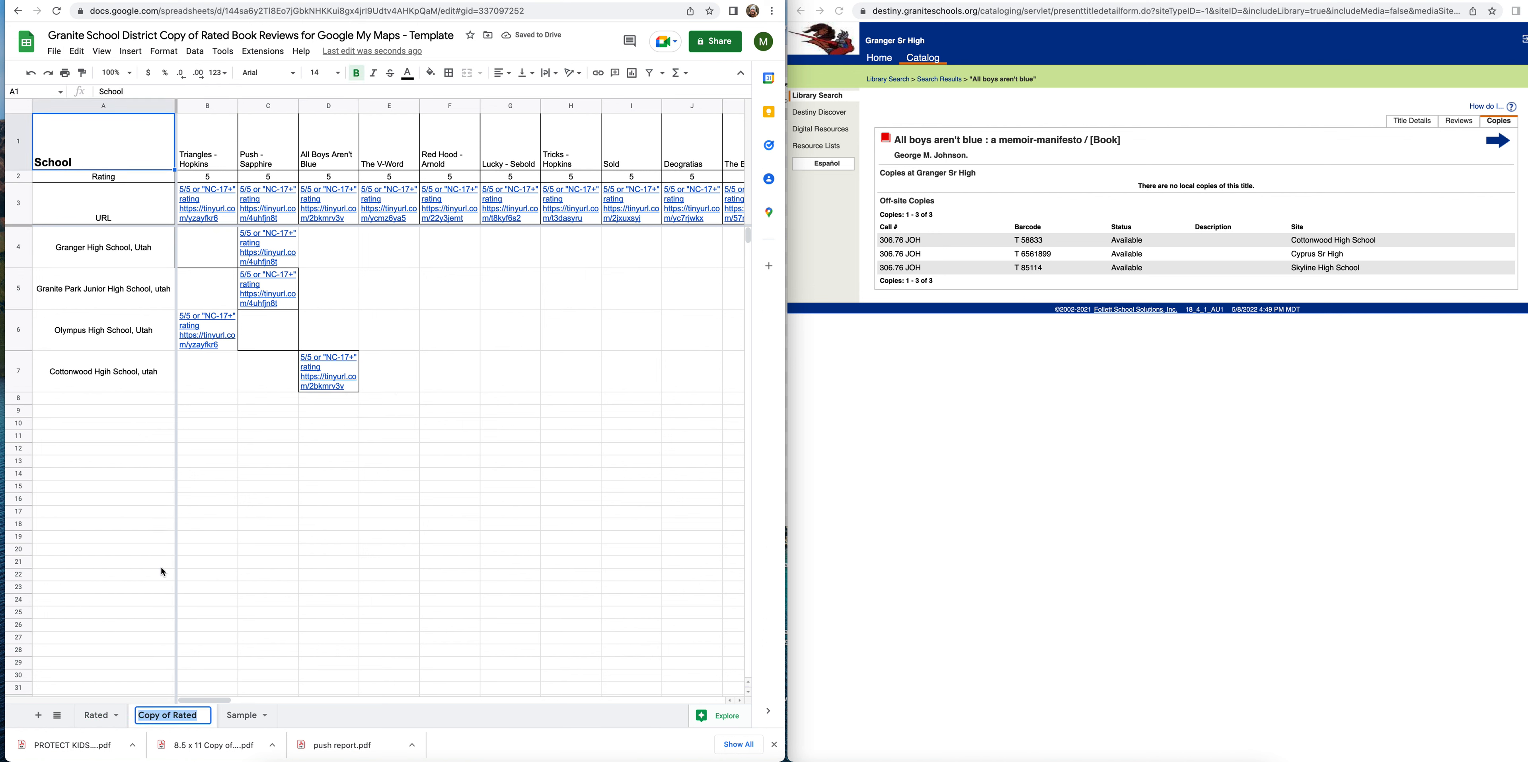
text(Full List)
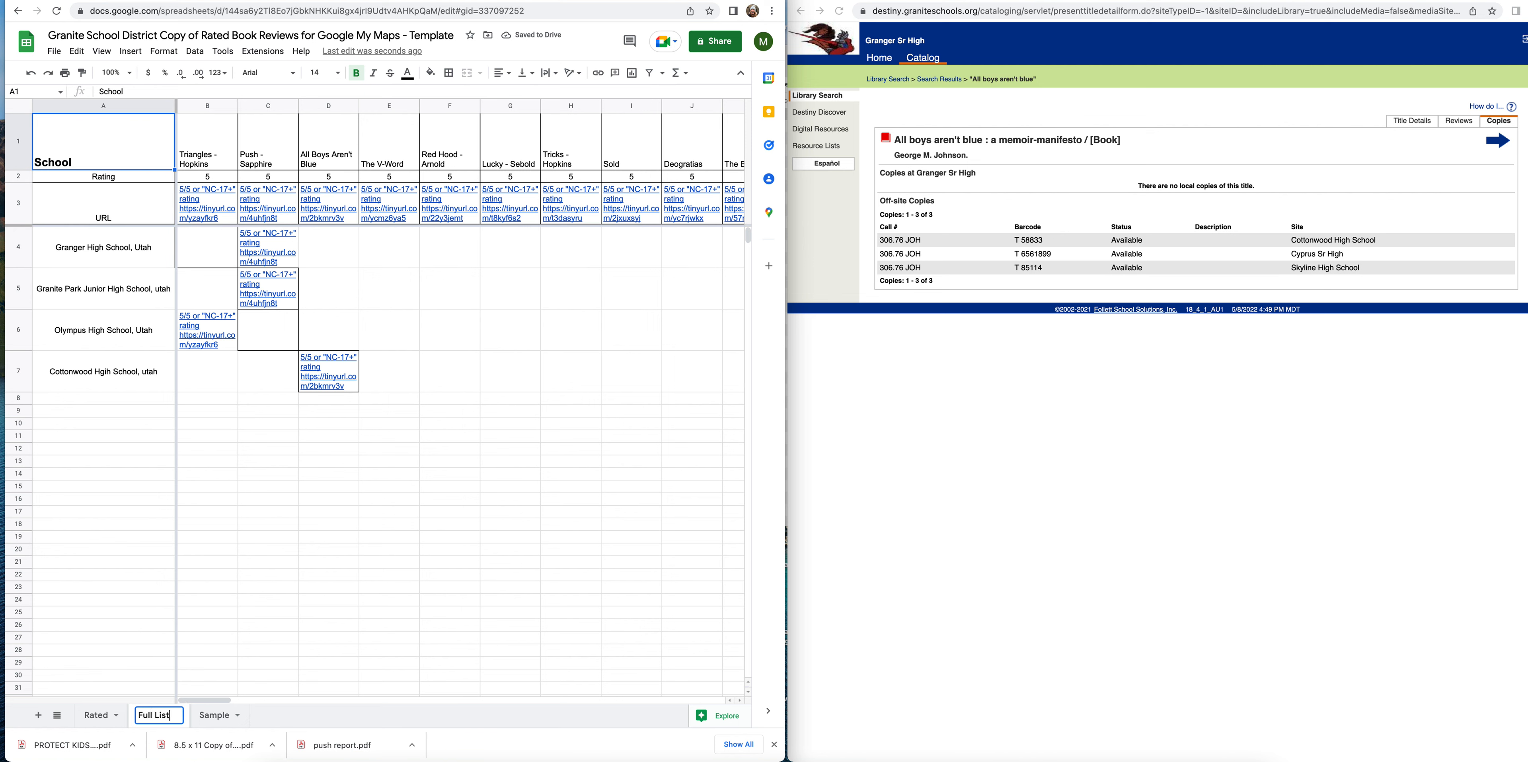
click(263, 573)
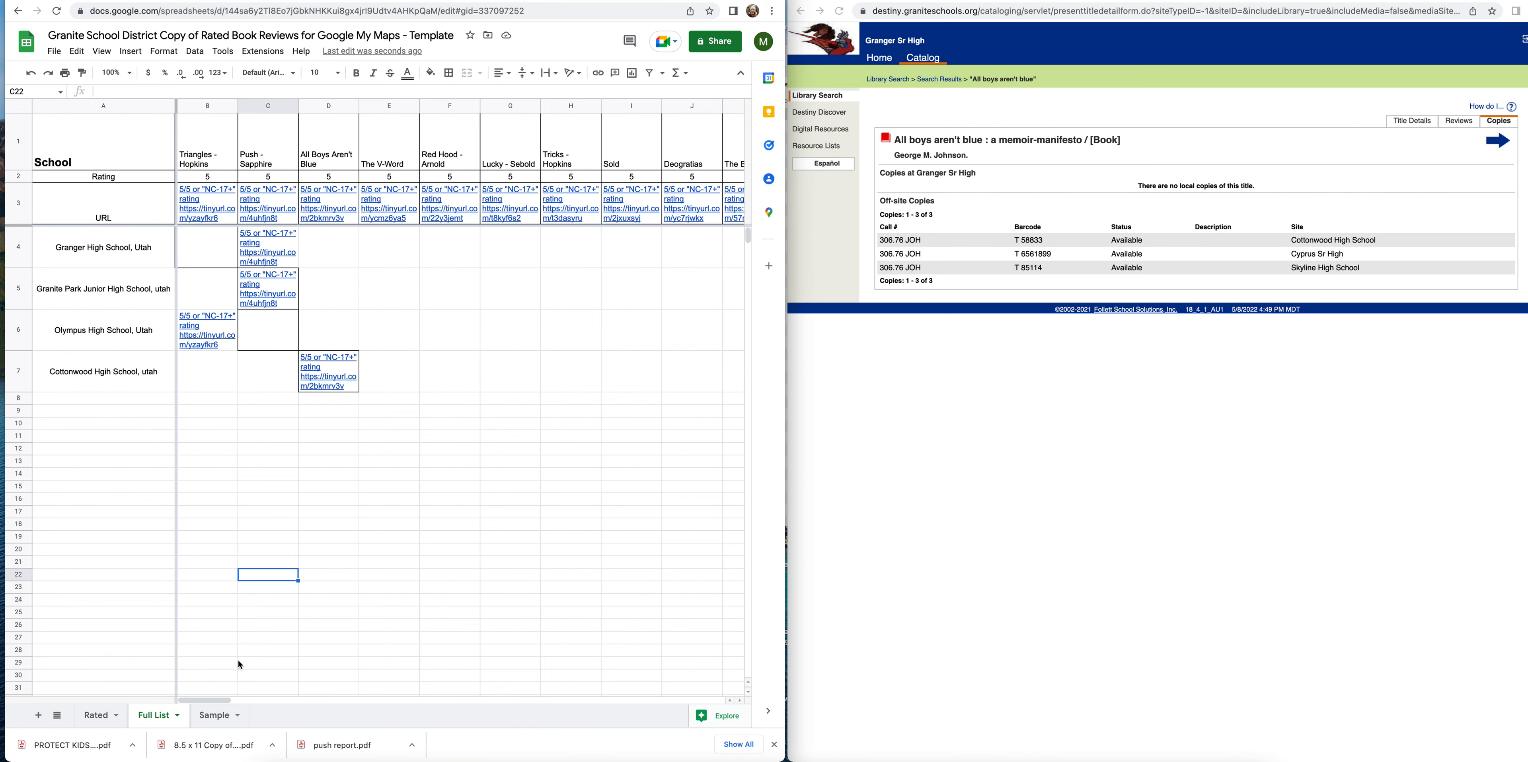
Step: Delete columns E through J, The V-Word to Deogratias, from the Rated sheet
click(98, 718)
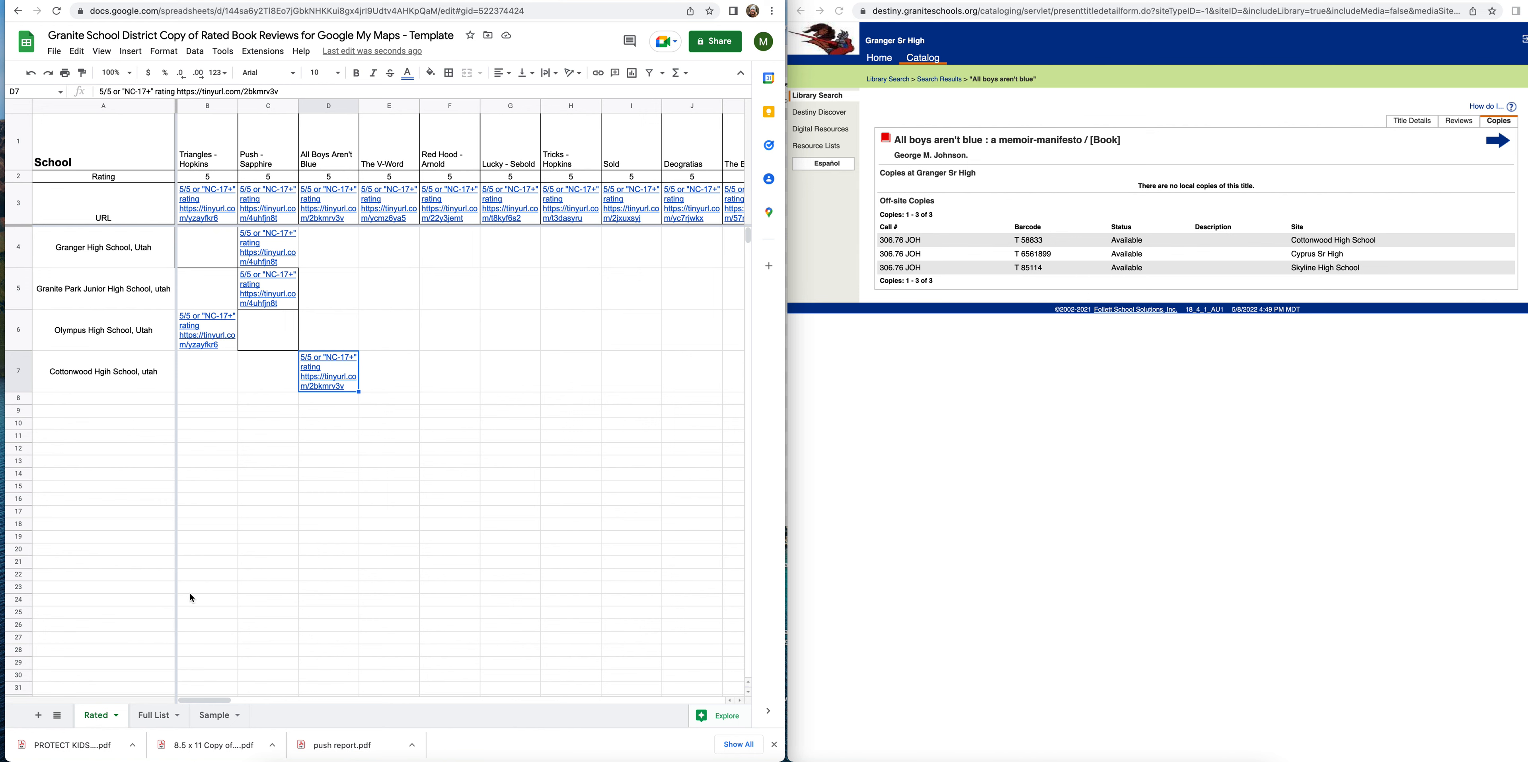
click(398, 153)
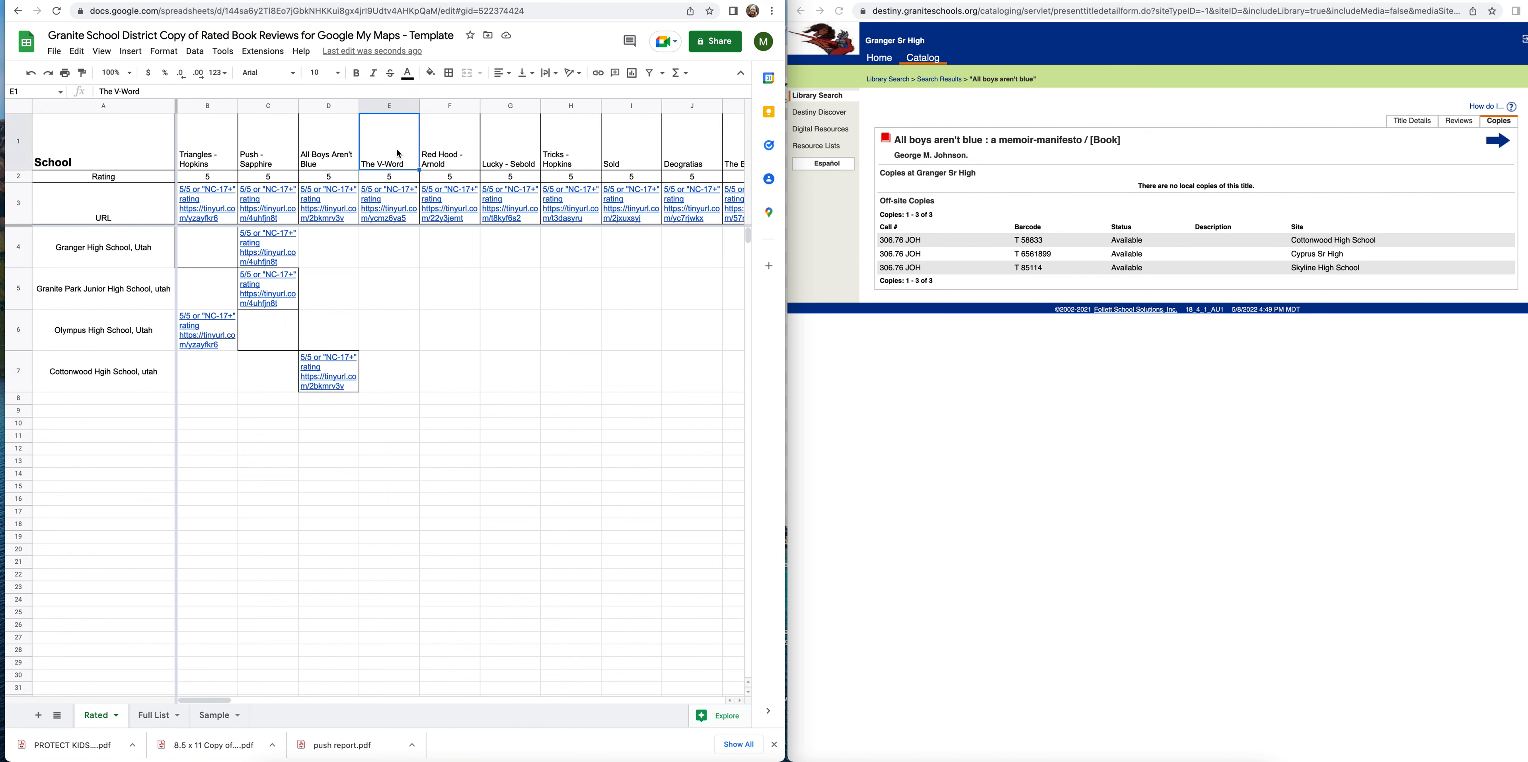
click(389, 105)
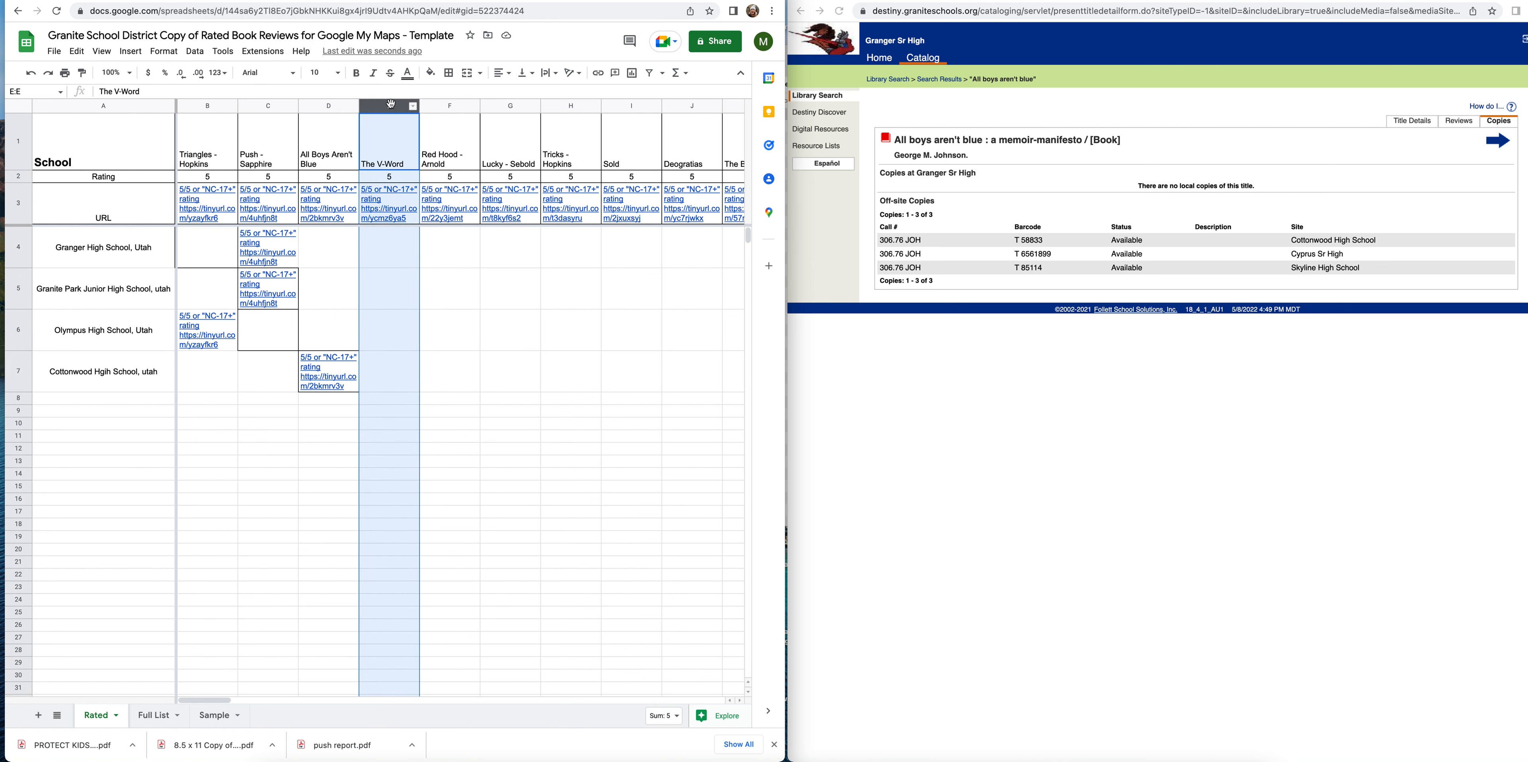
shift+click(689, 105)
right_click(688, 106)
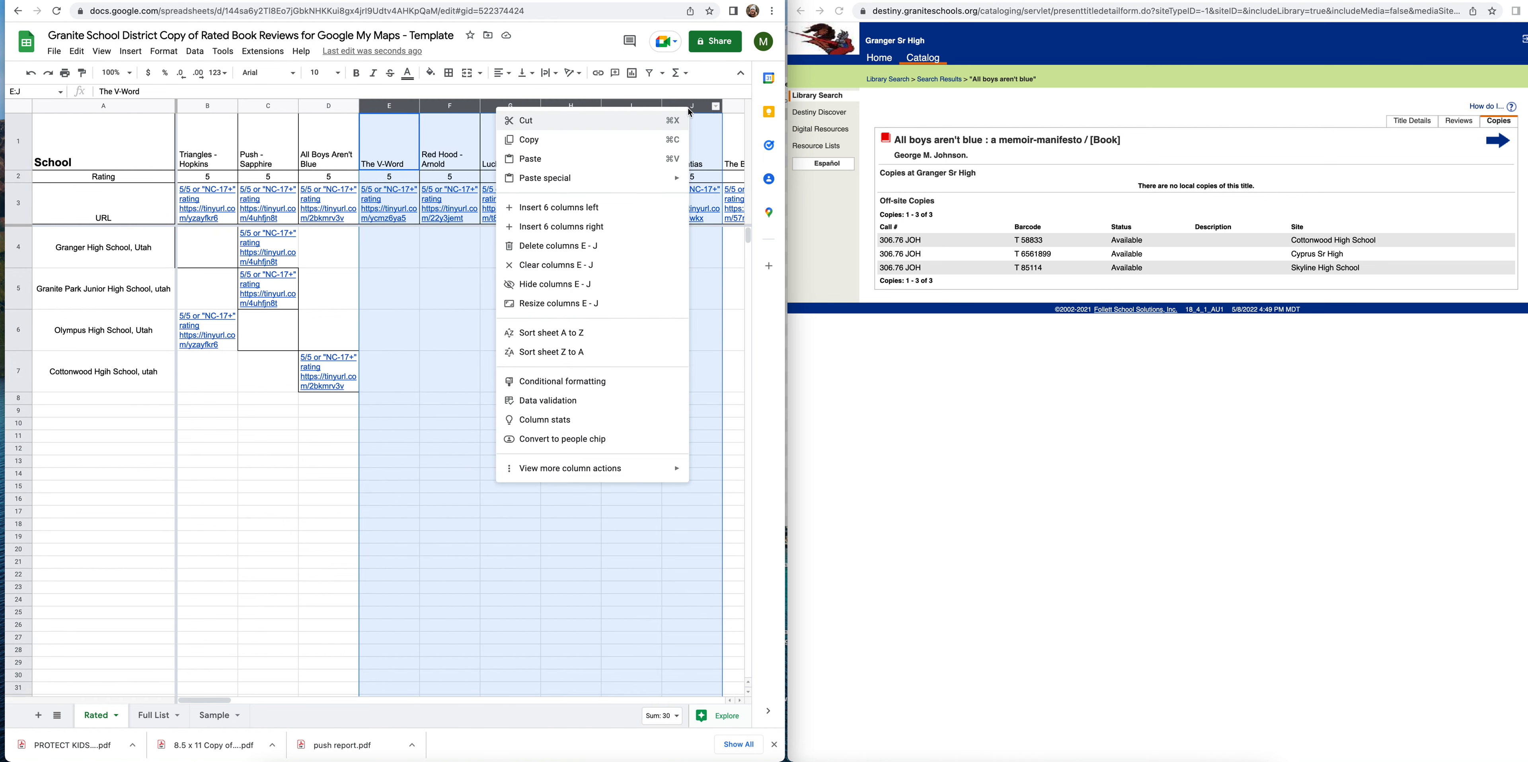
click(581, 255)
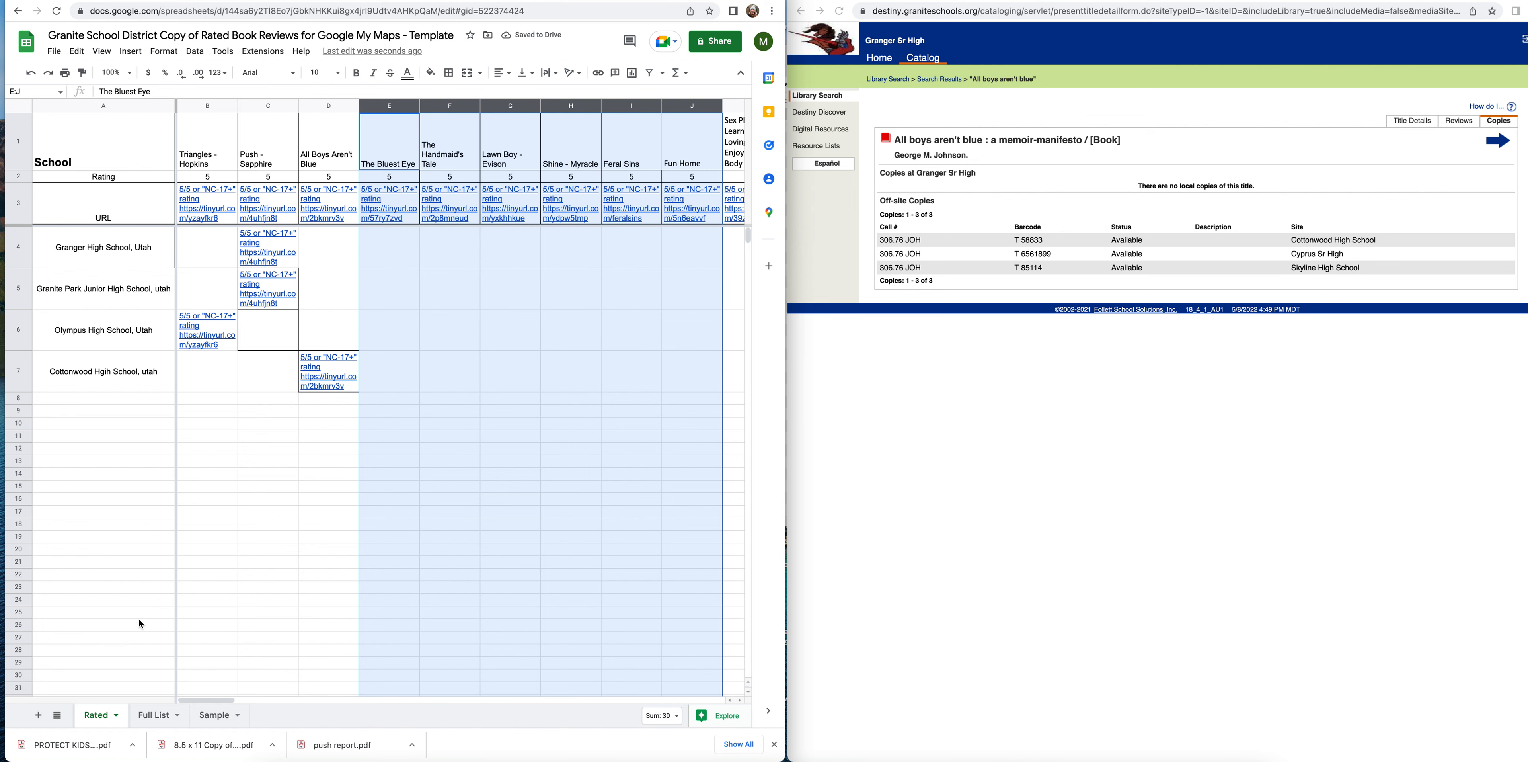
Step: Review the remaining book columns of the Rated sheet and switch to the Davis High School entry on the map
scroll(487, 308, right, 8)
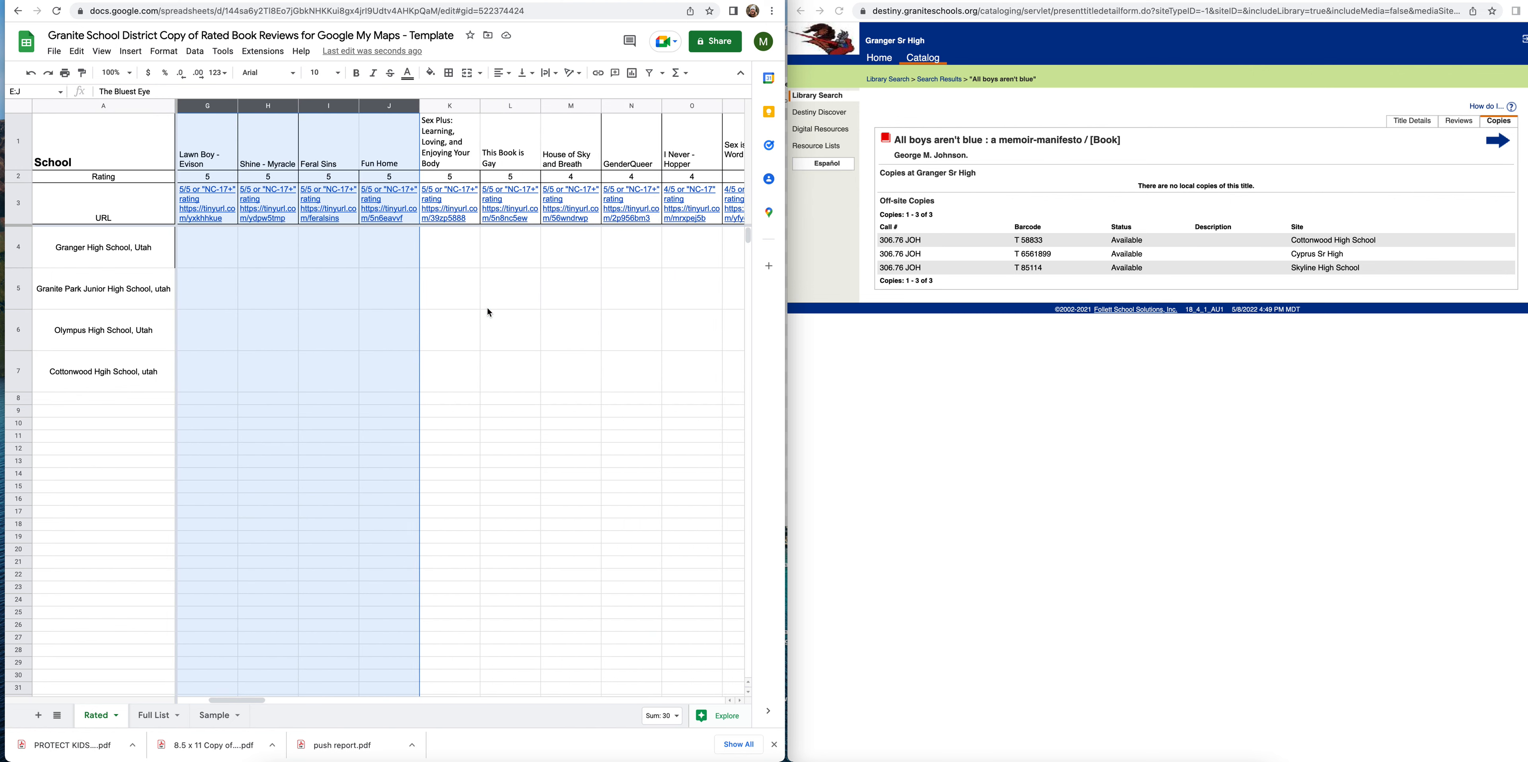
scroll(488, 310, right, 1)
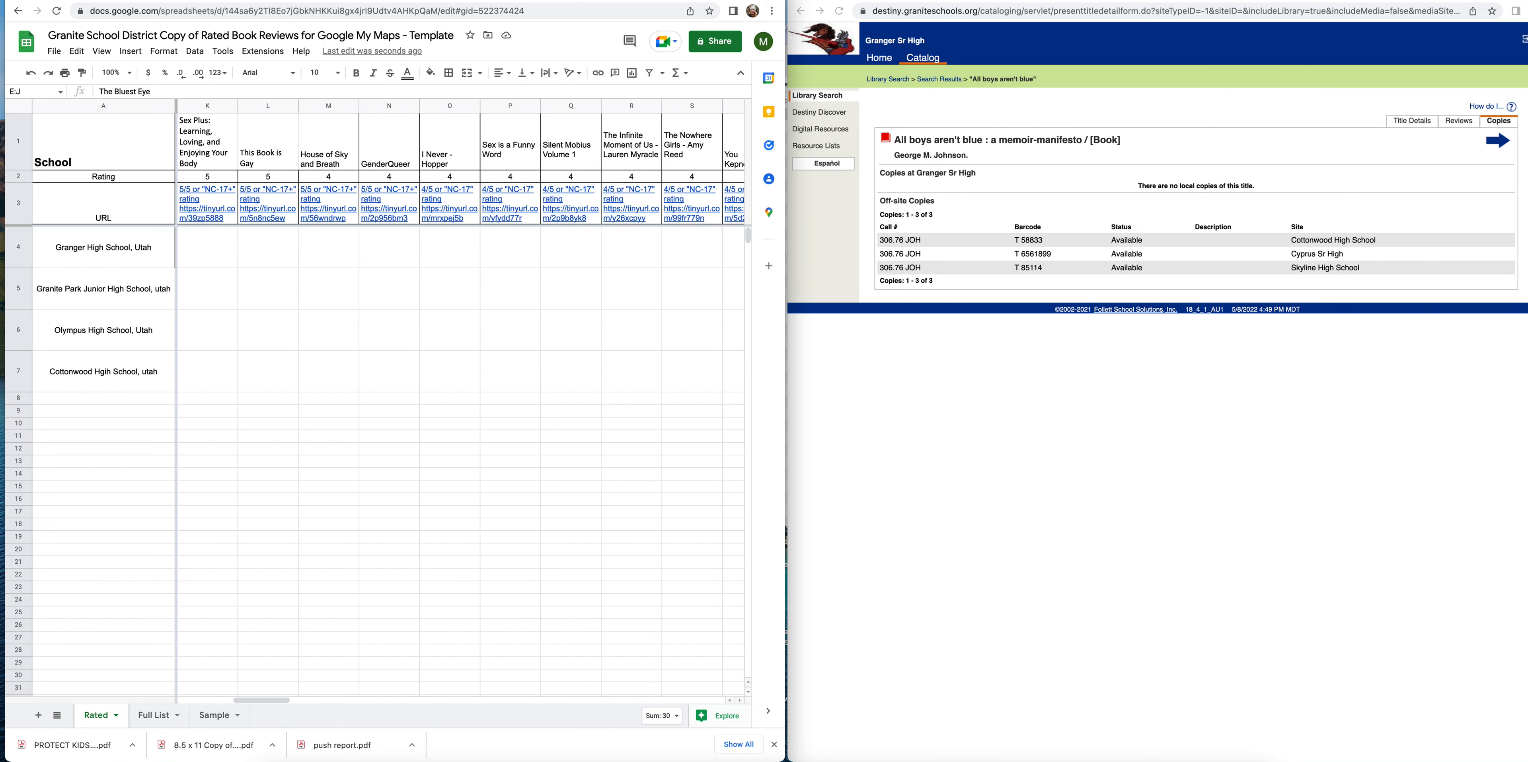
key(ctrl+Tab)
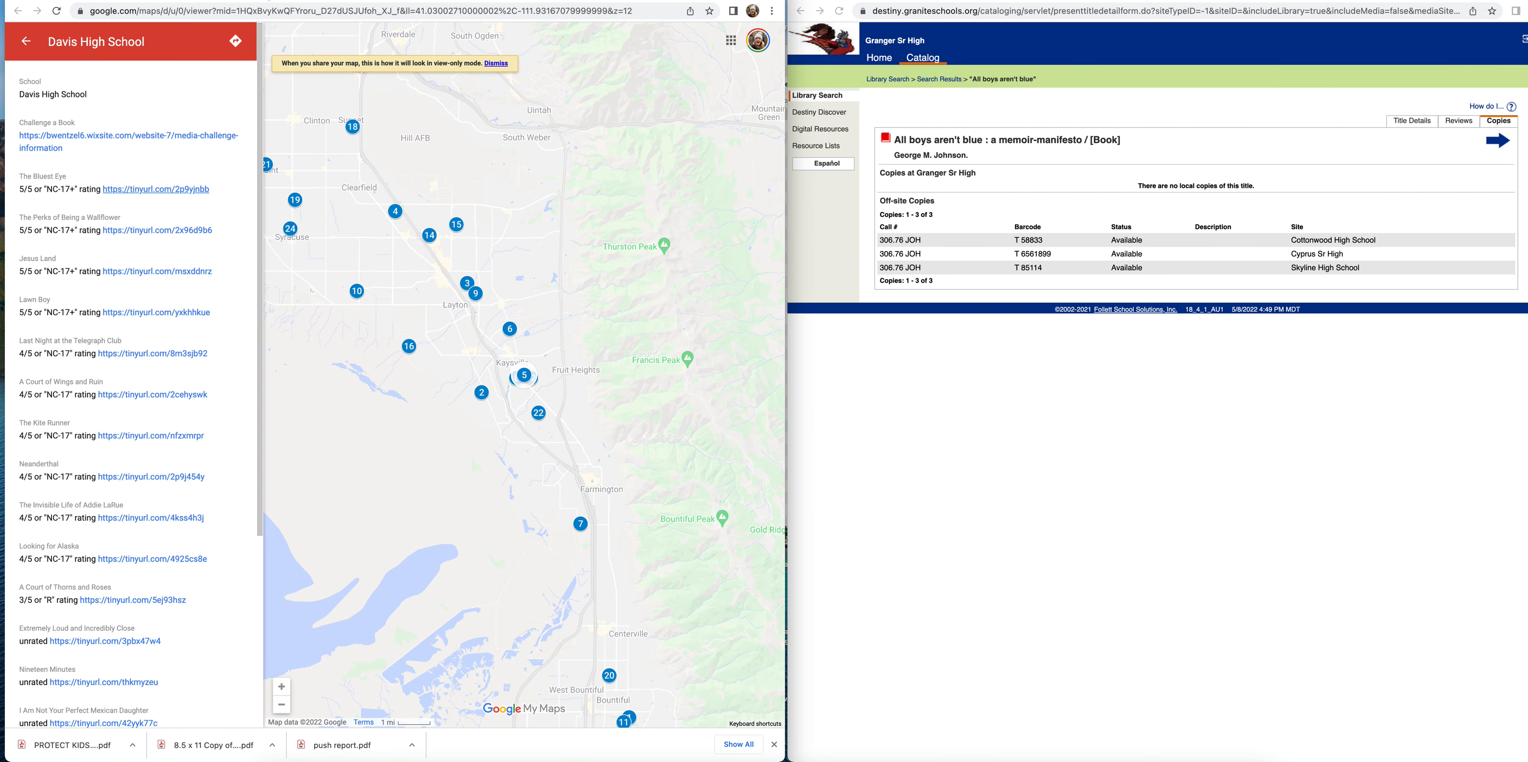
Step: Compare the book entries of Central Davis Junior High School in the editable map with those of Davis High School in the map preview
key(ctrl+Tab)
key(ctrl+shift+Tab)
key(ctrl+Tab)
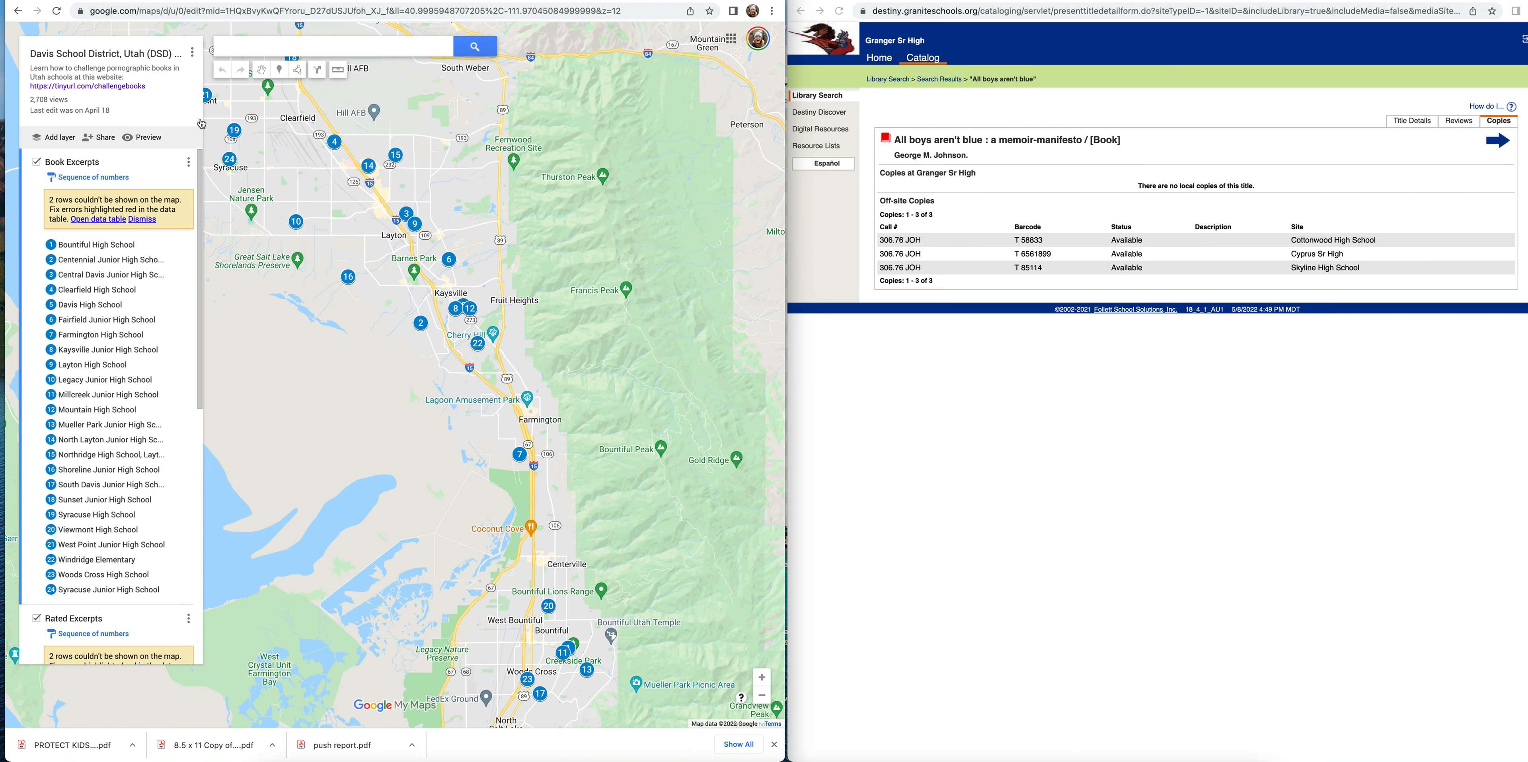
click(112, 281)
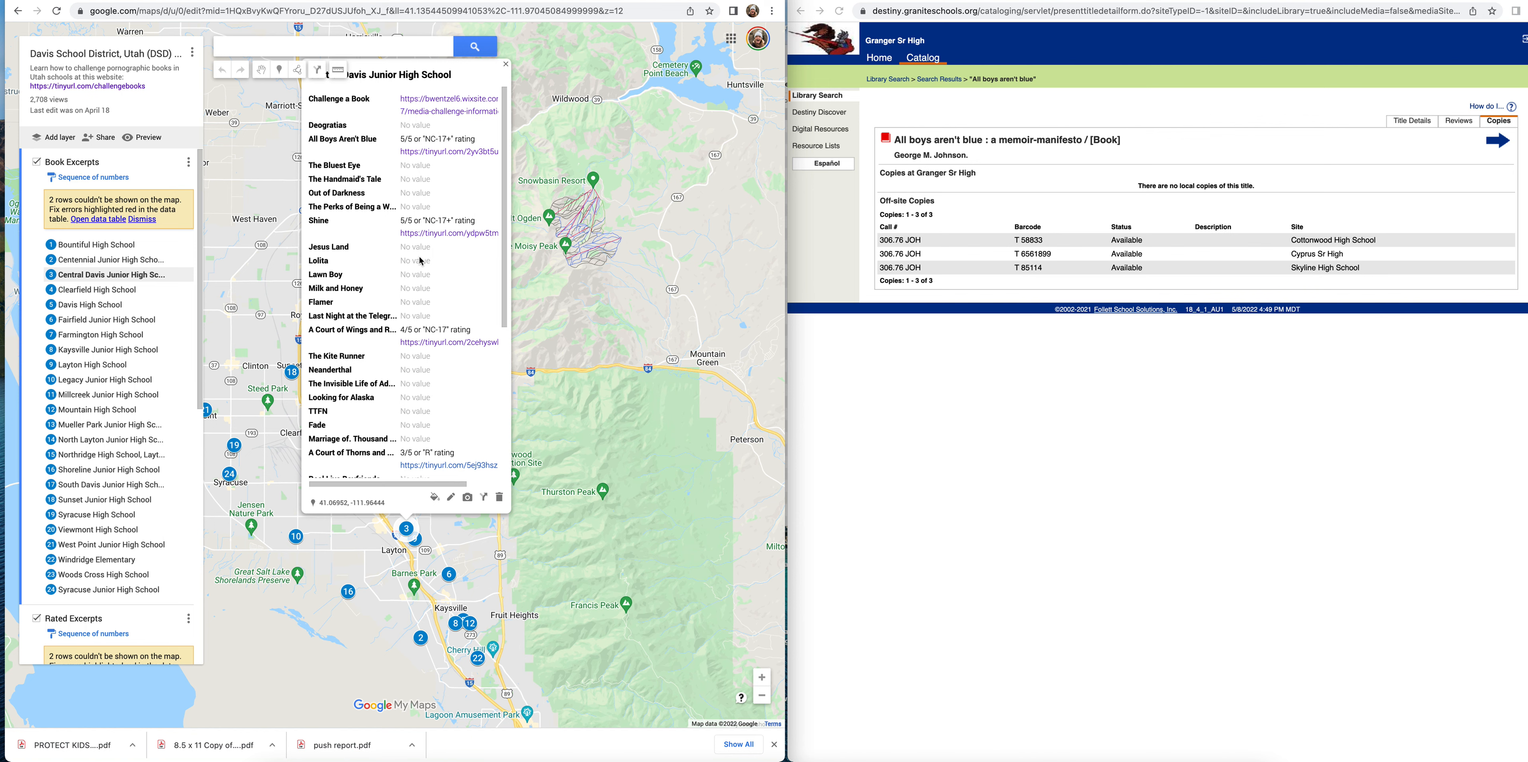
scroll(417, 323, down, 5)
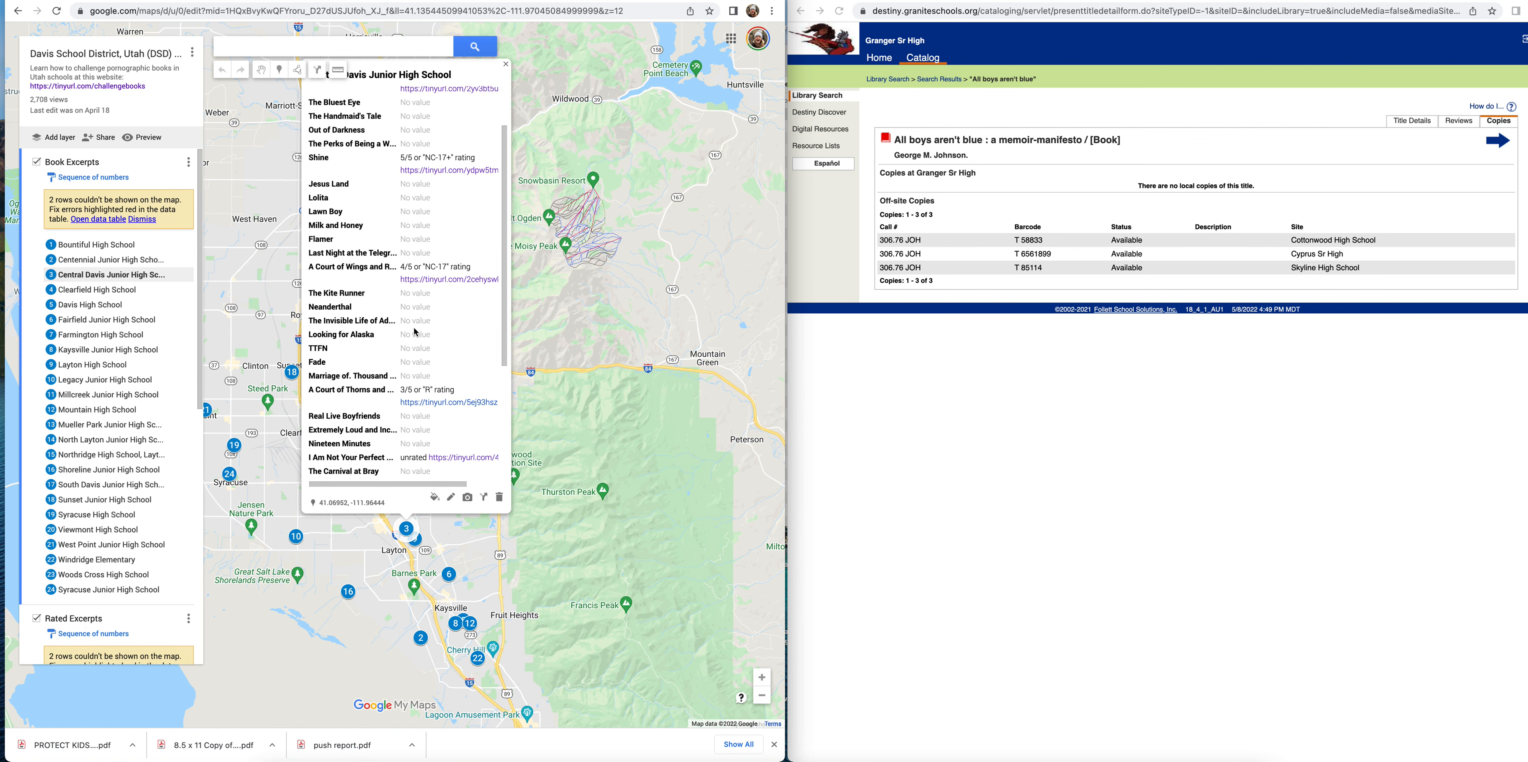
scroll(416, 331, up, 5)
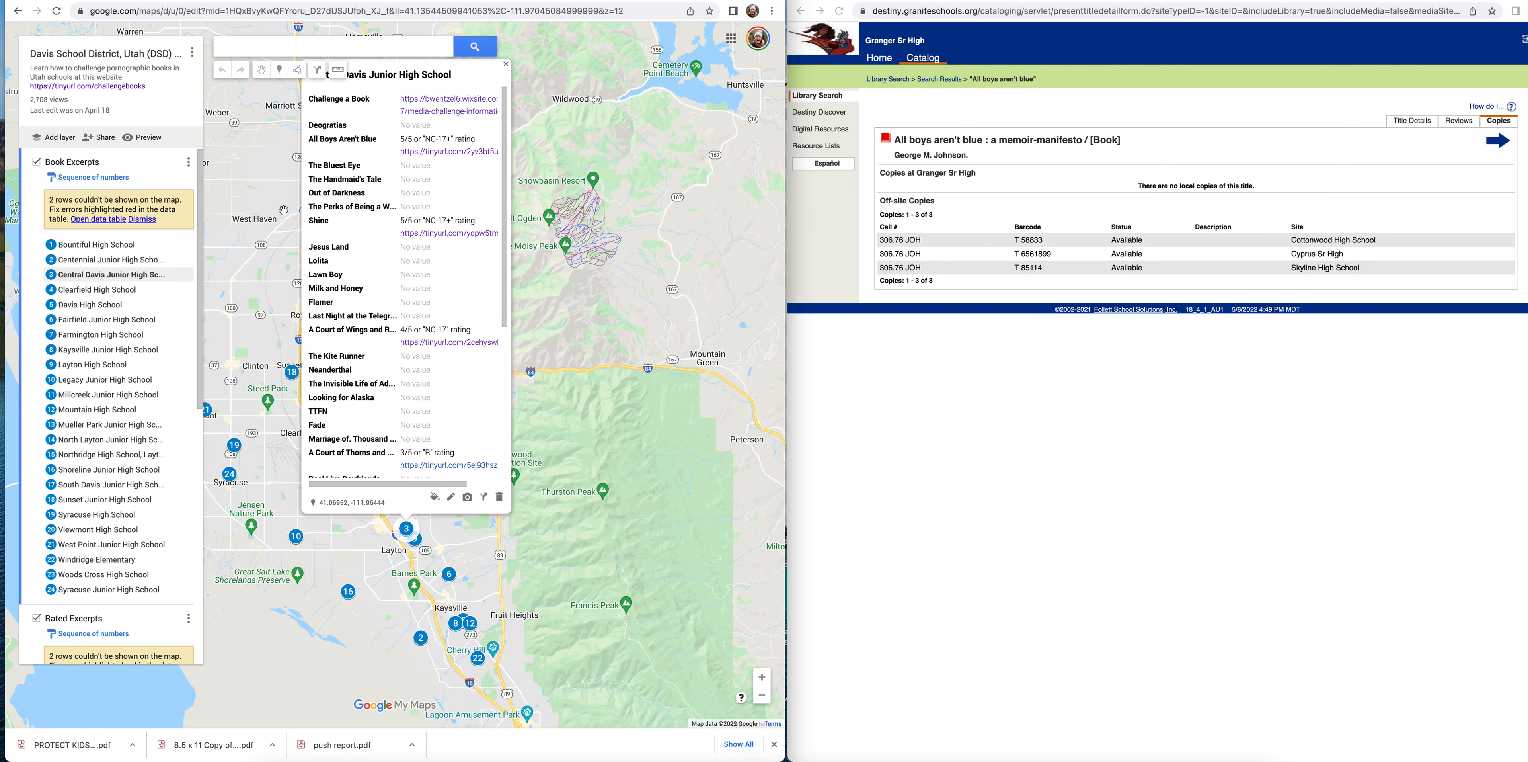
key(ctrl+Tab)
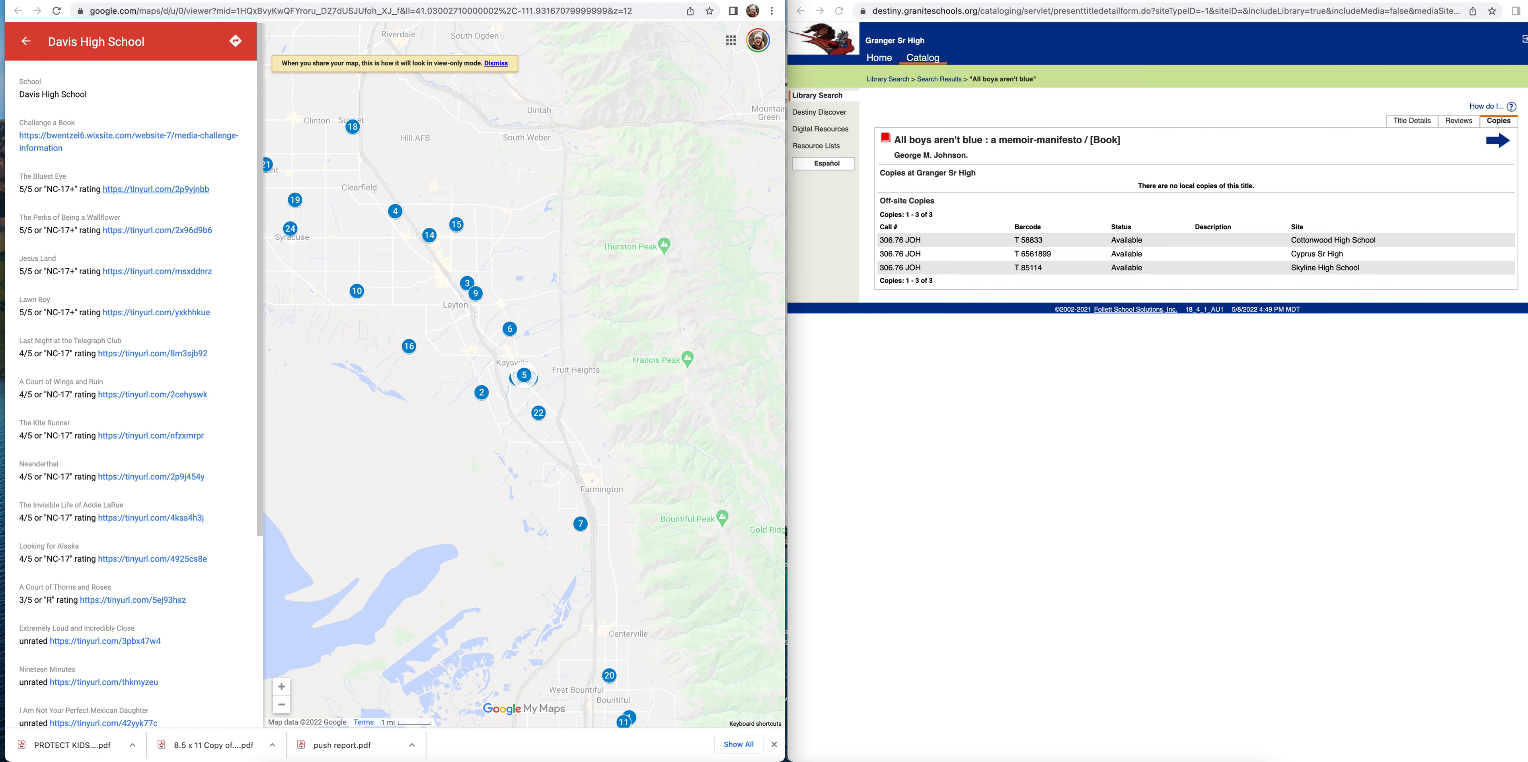
scroll(130, 230, down, 5)
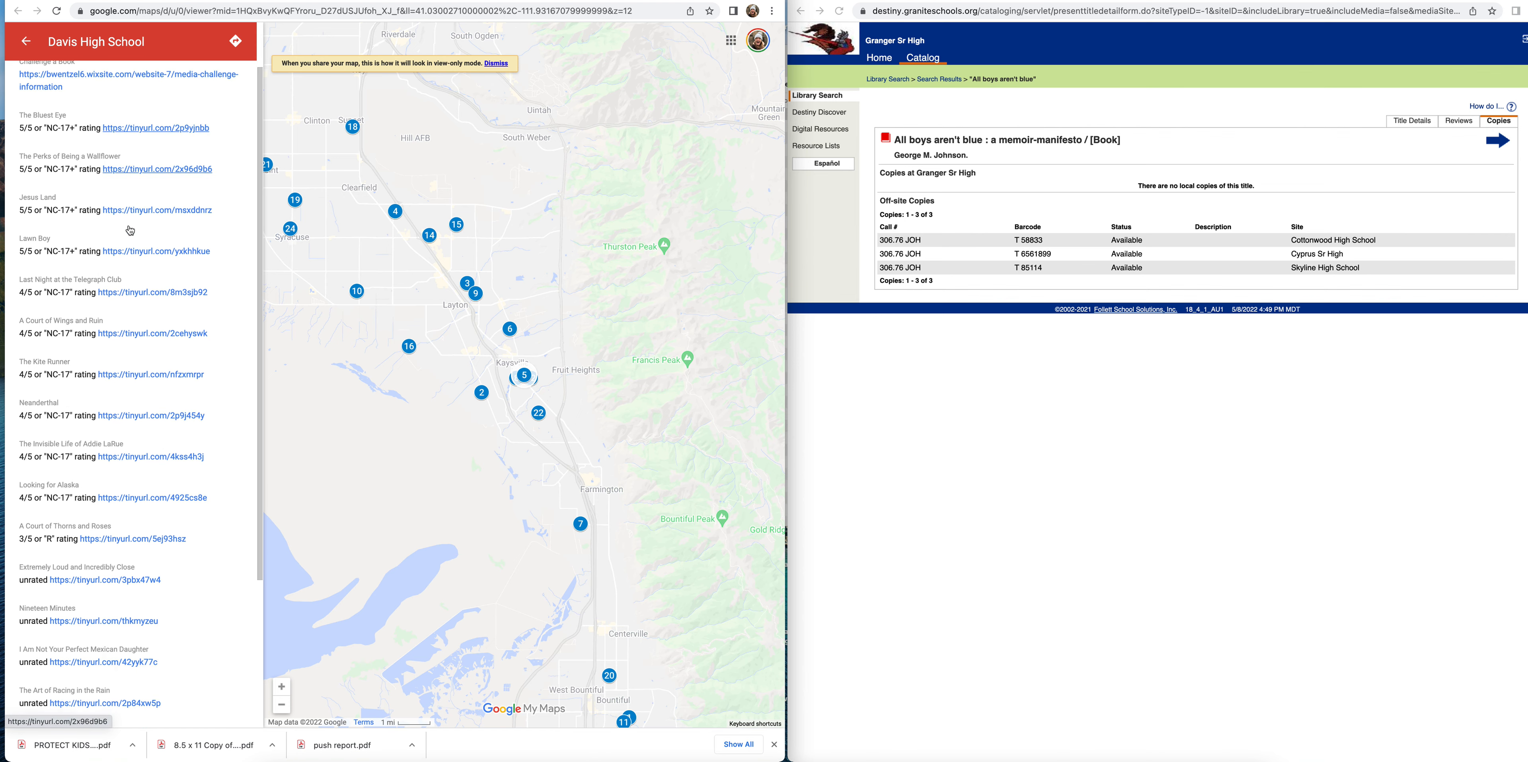
scroll(129, 230, up, 6)
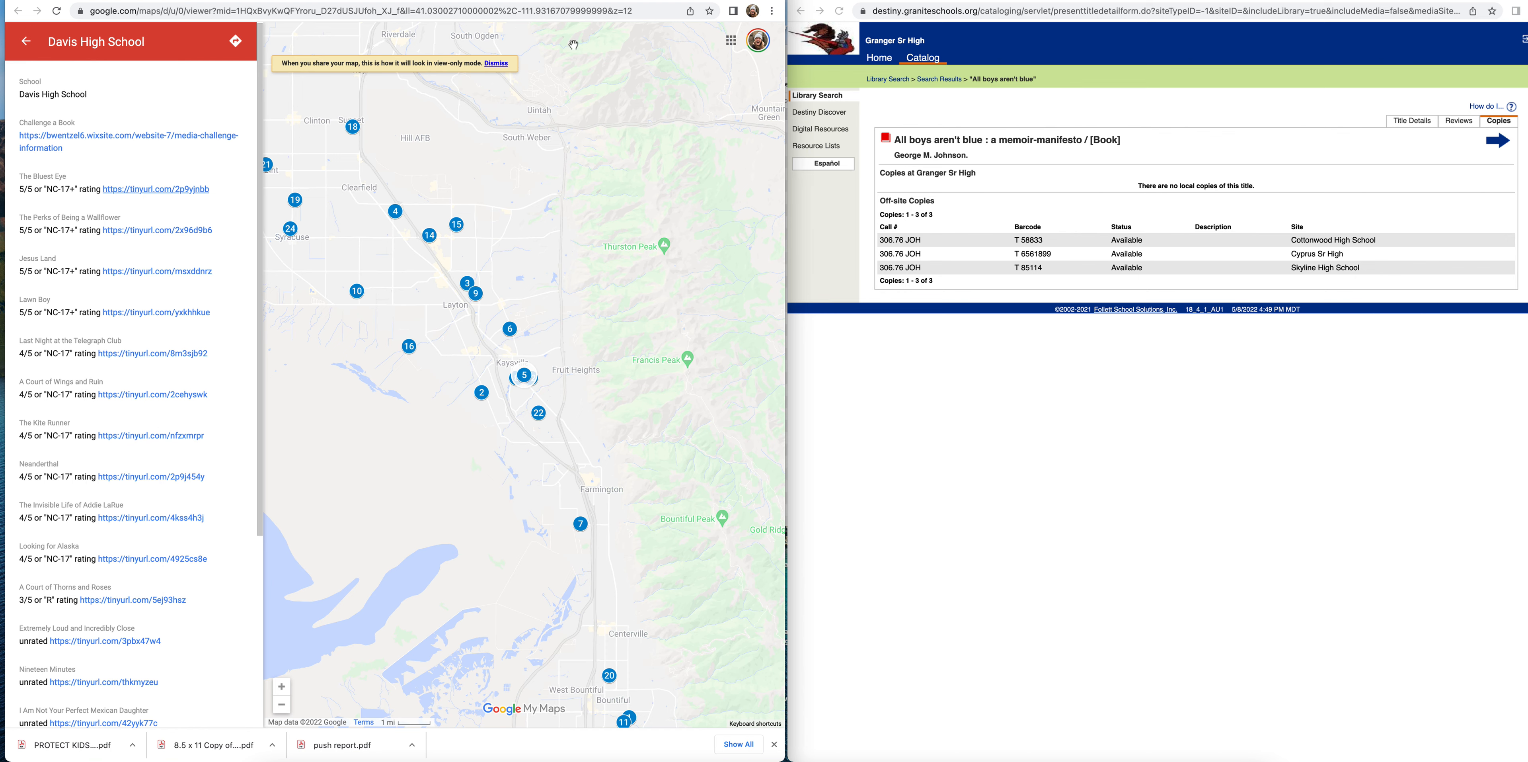
Step: Return to the Granite School District spreadsheet and share it with the first suggested contact
click(643, 0)
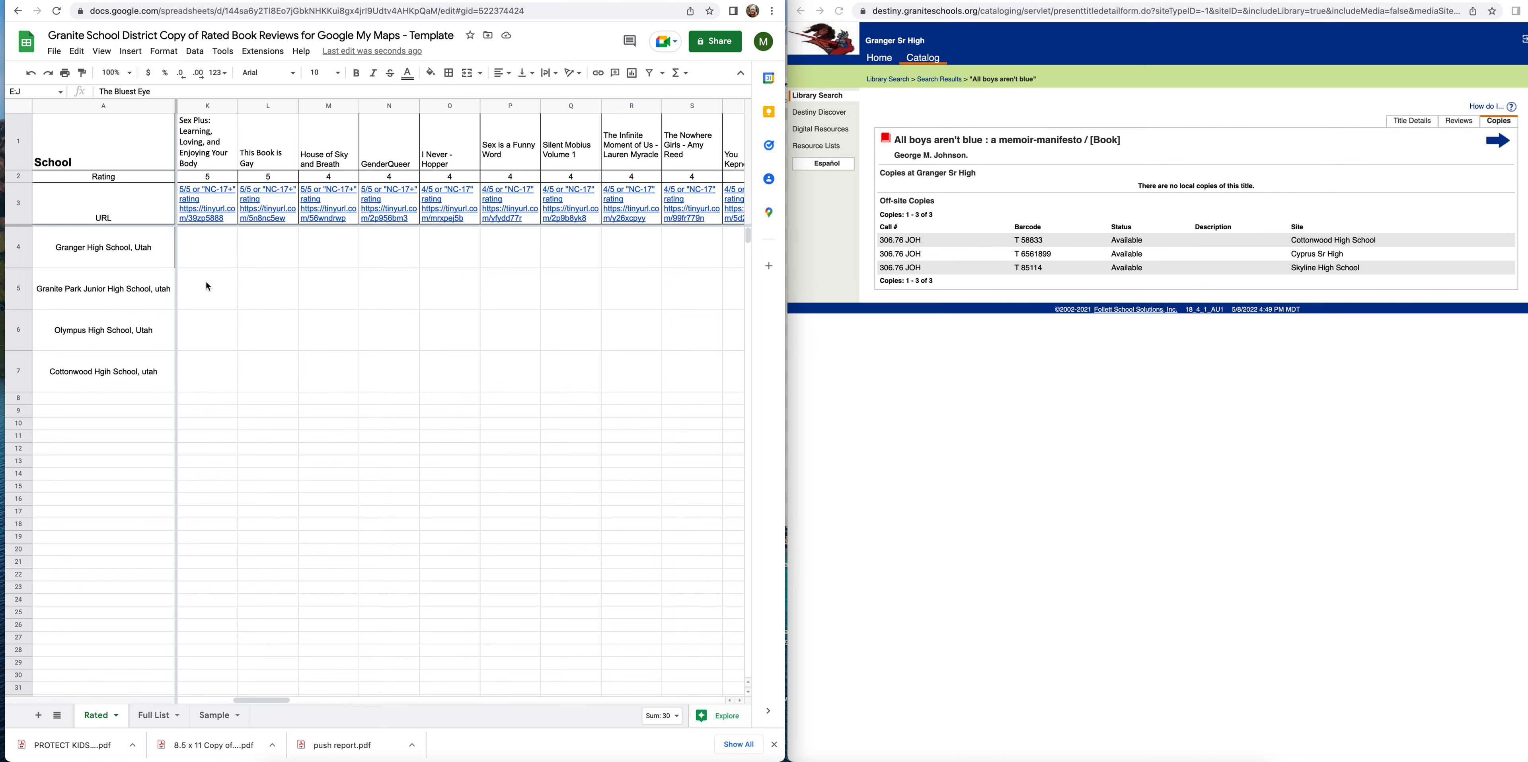
scroll(205, 286, left, 9)
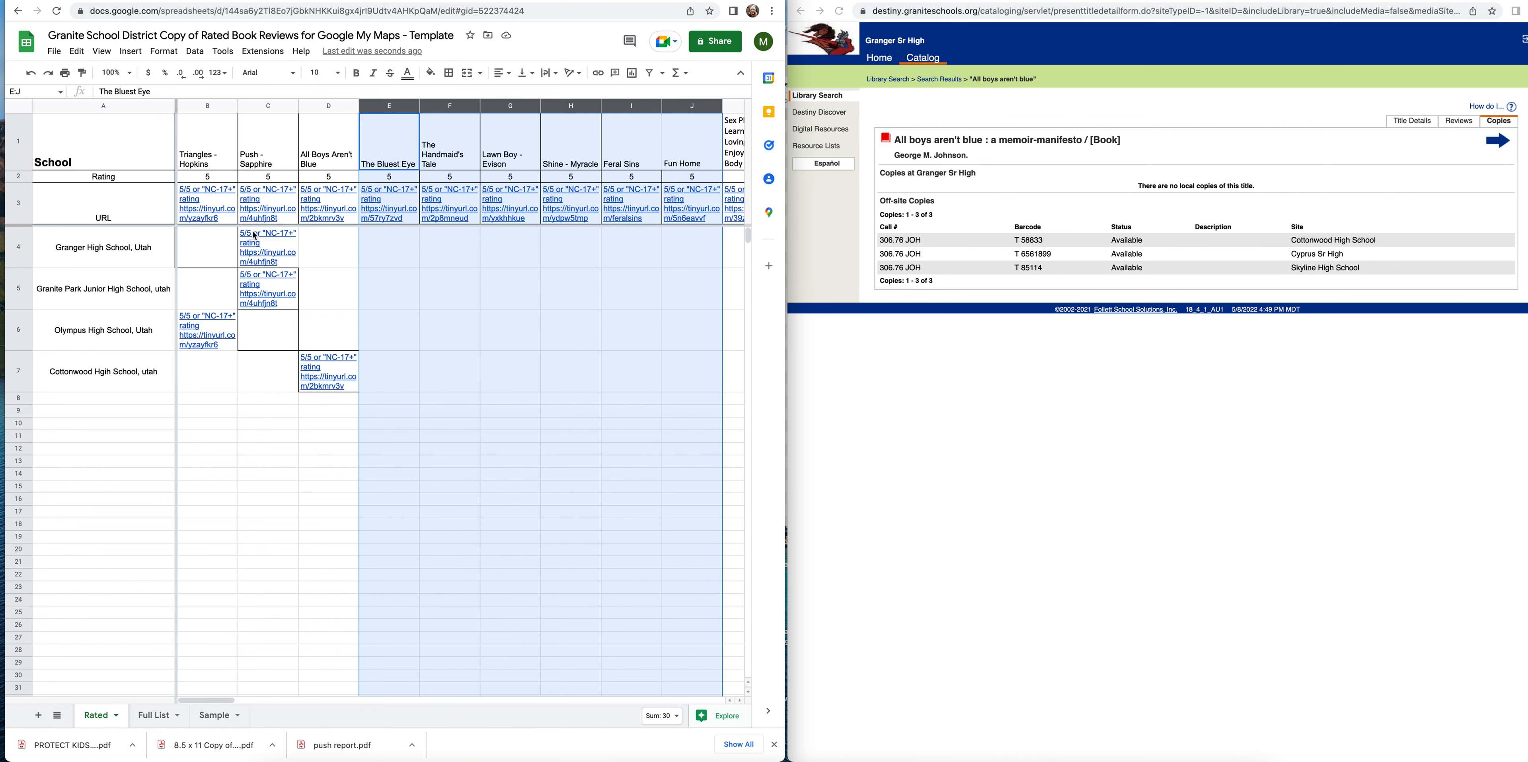
mouse_move(255, 237)
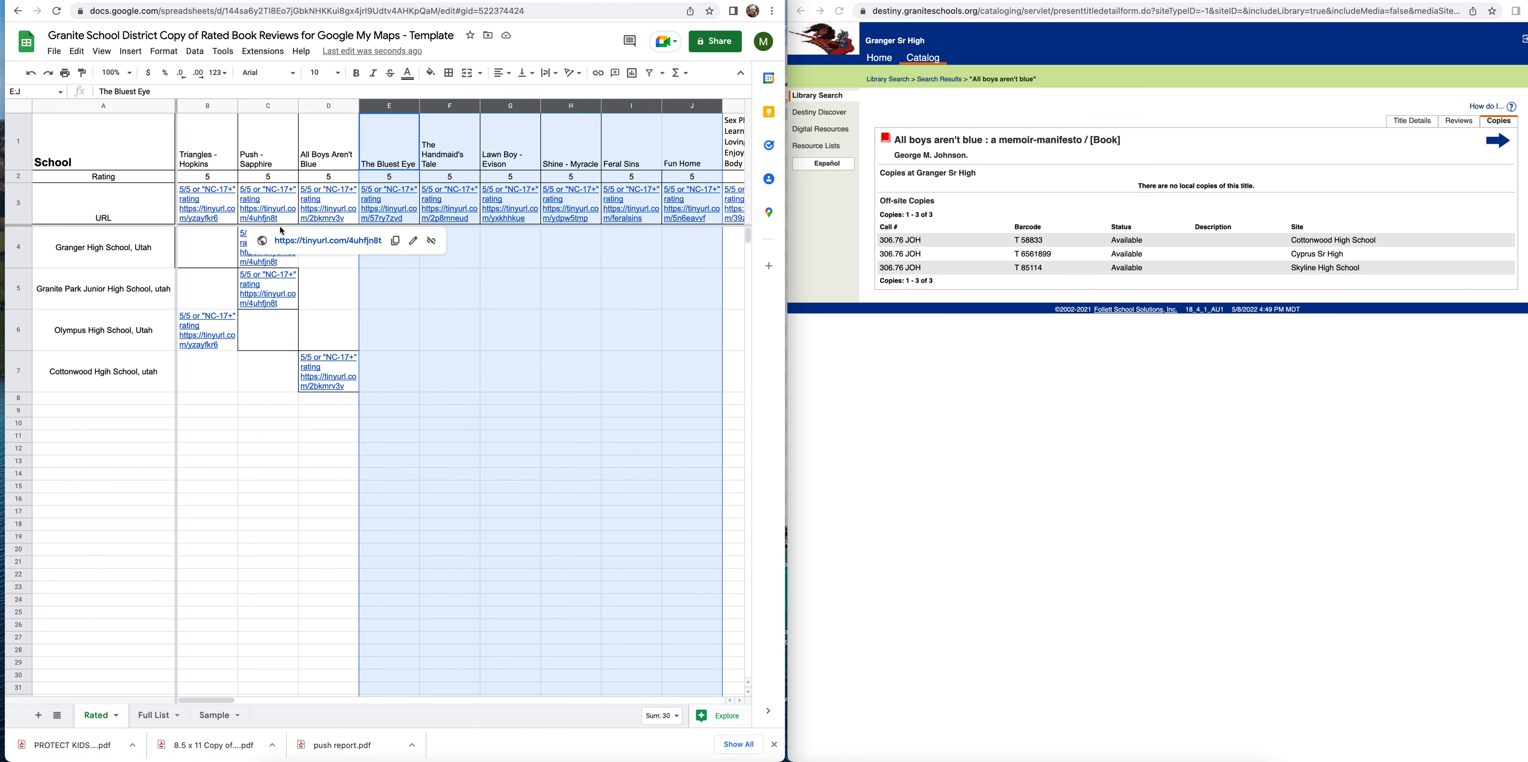
click(723, 45)
click(330, 319)
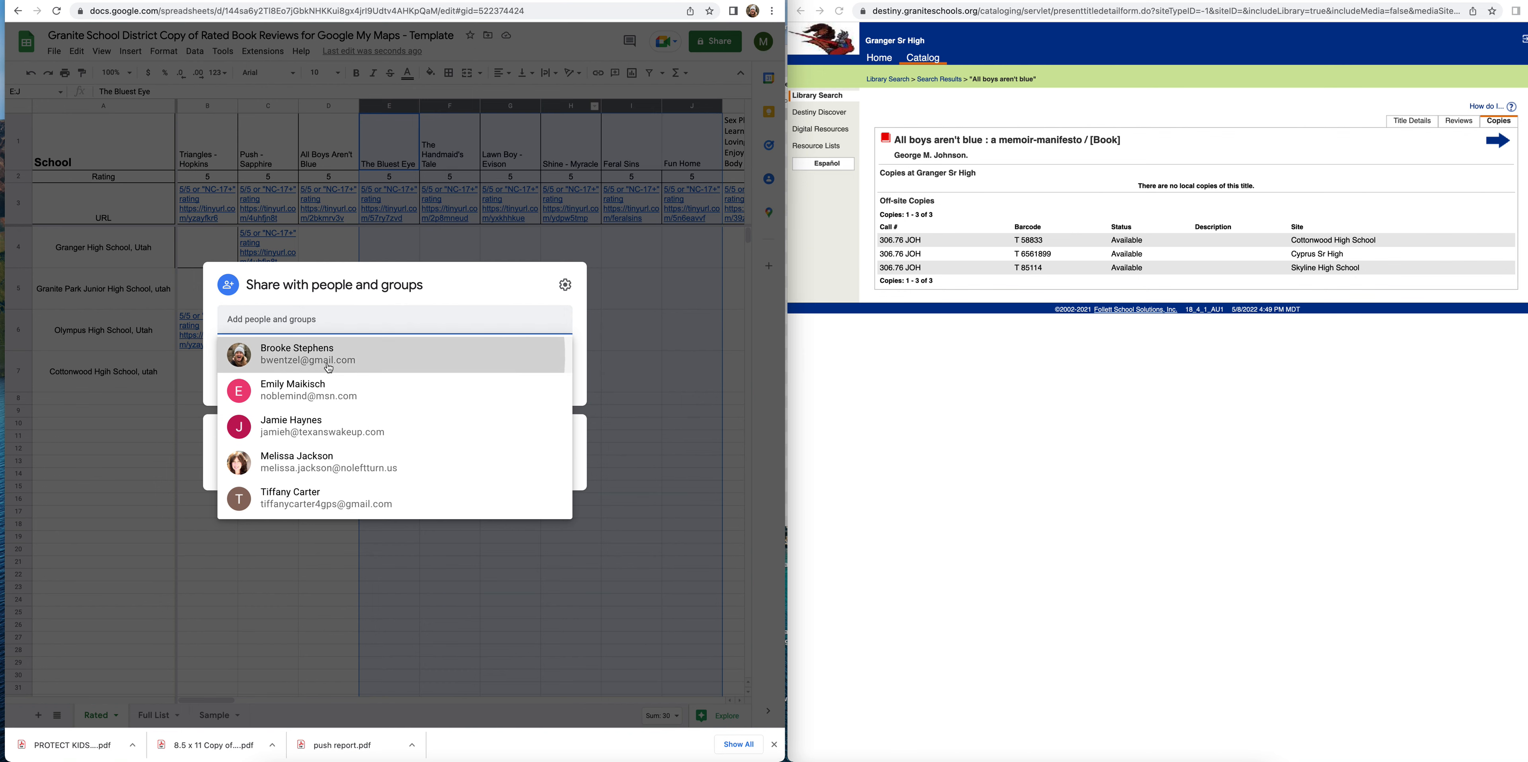
click(321, 354)
click(555, 480)
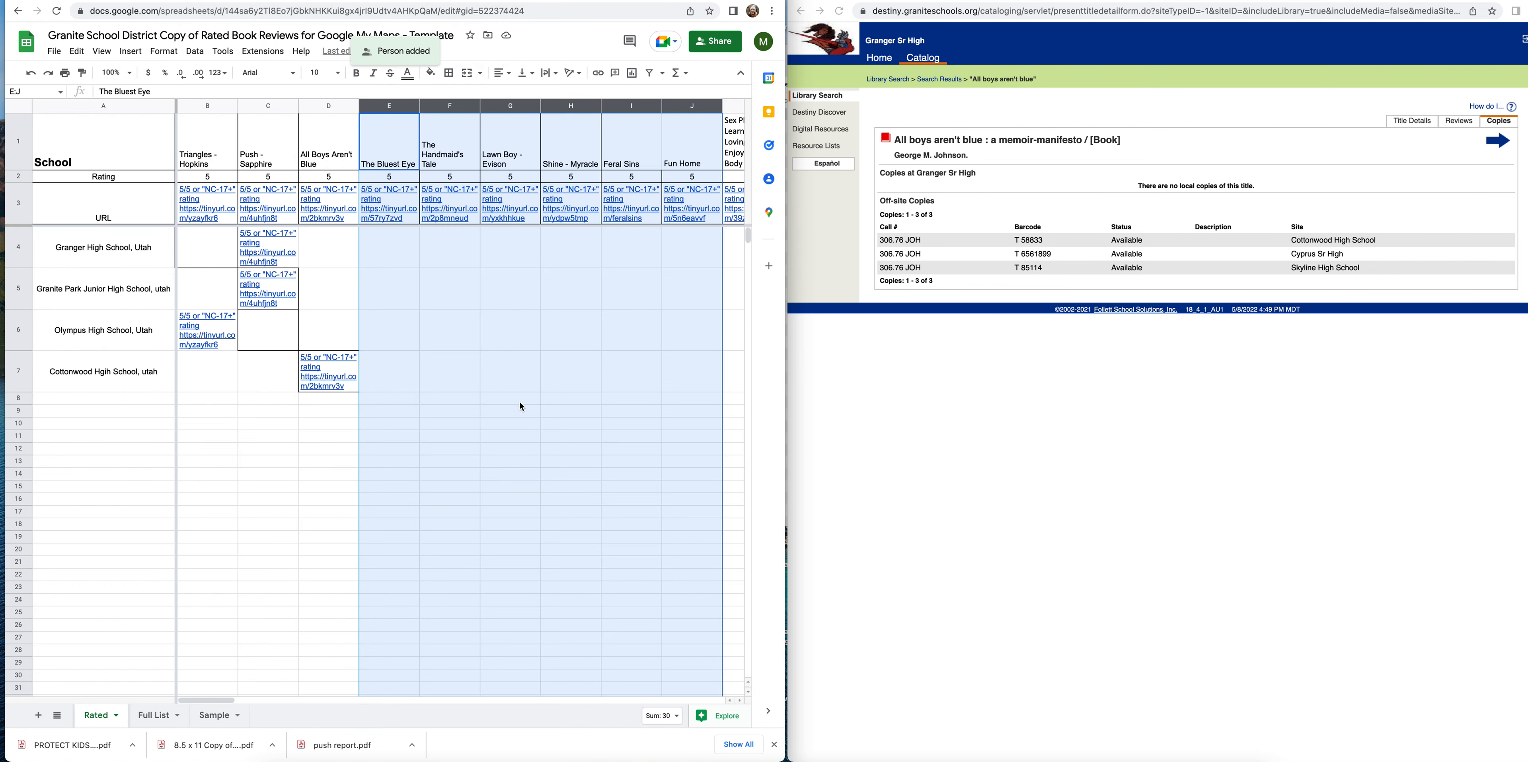
Step: Leave the Davis School District map and create a new blank map in My Maps
click(265, 1)
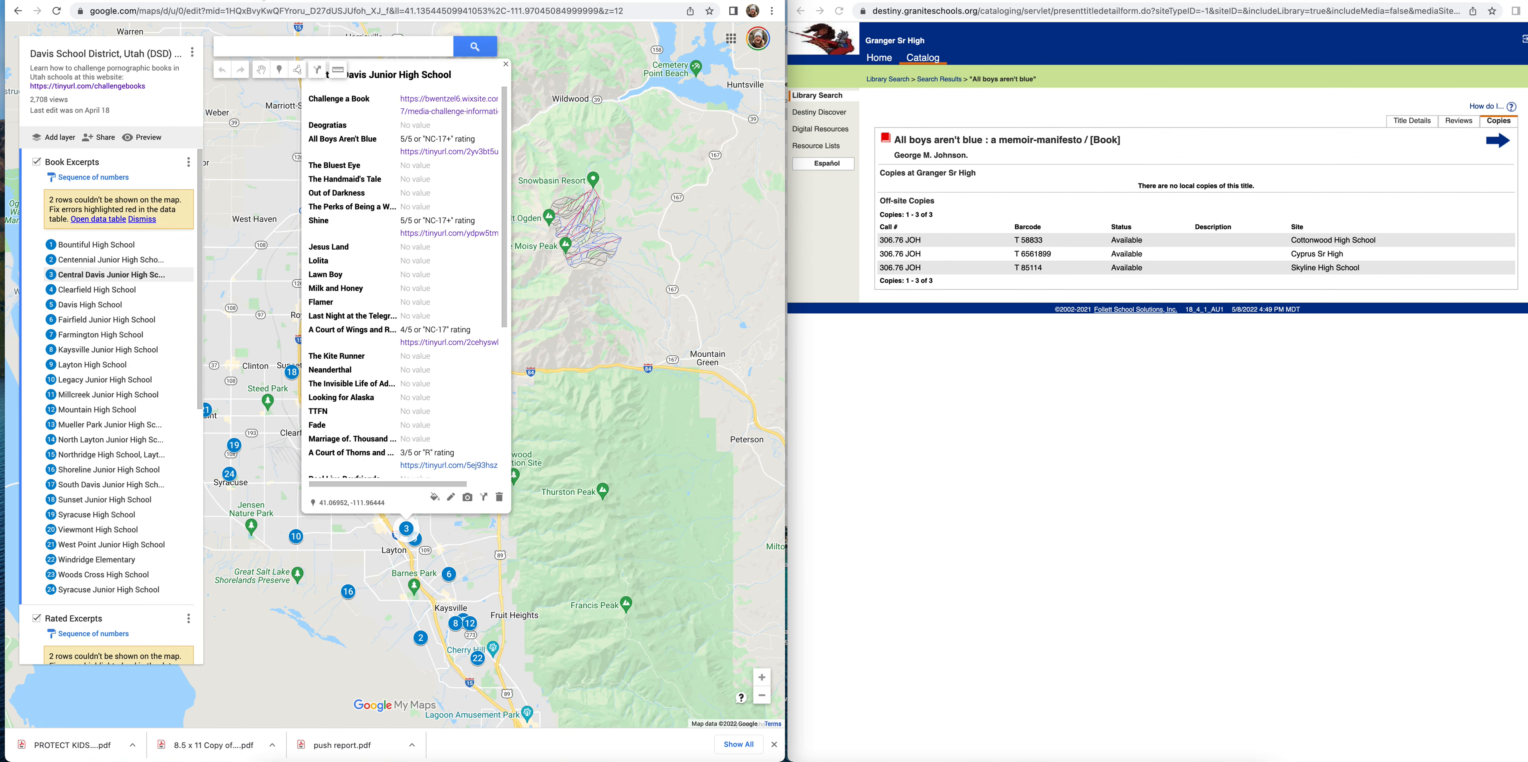
click(18, 12)
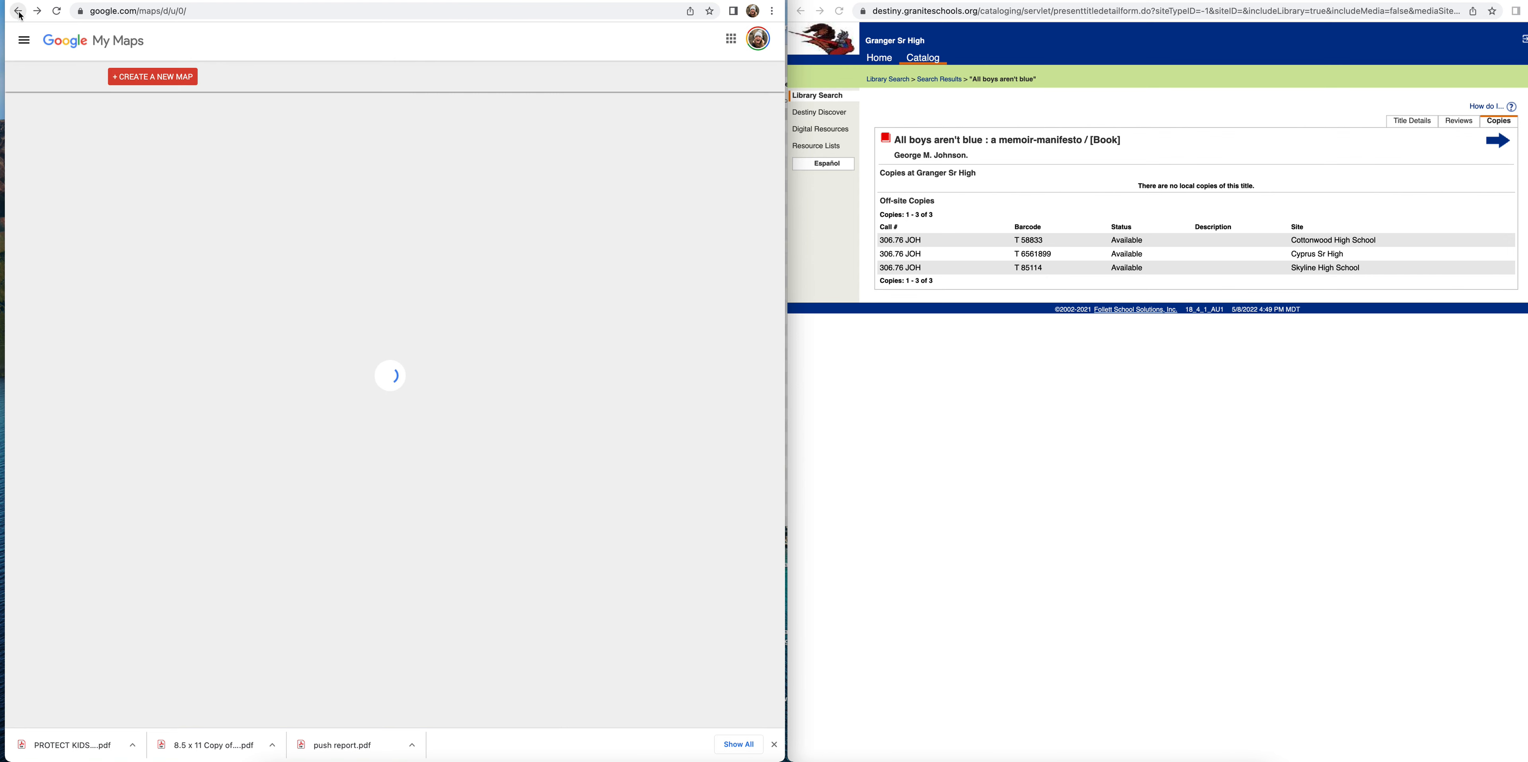
click(160, 79)
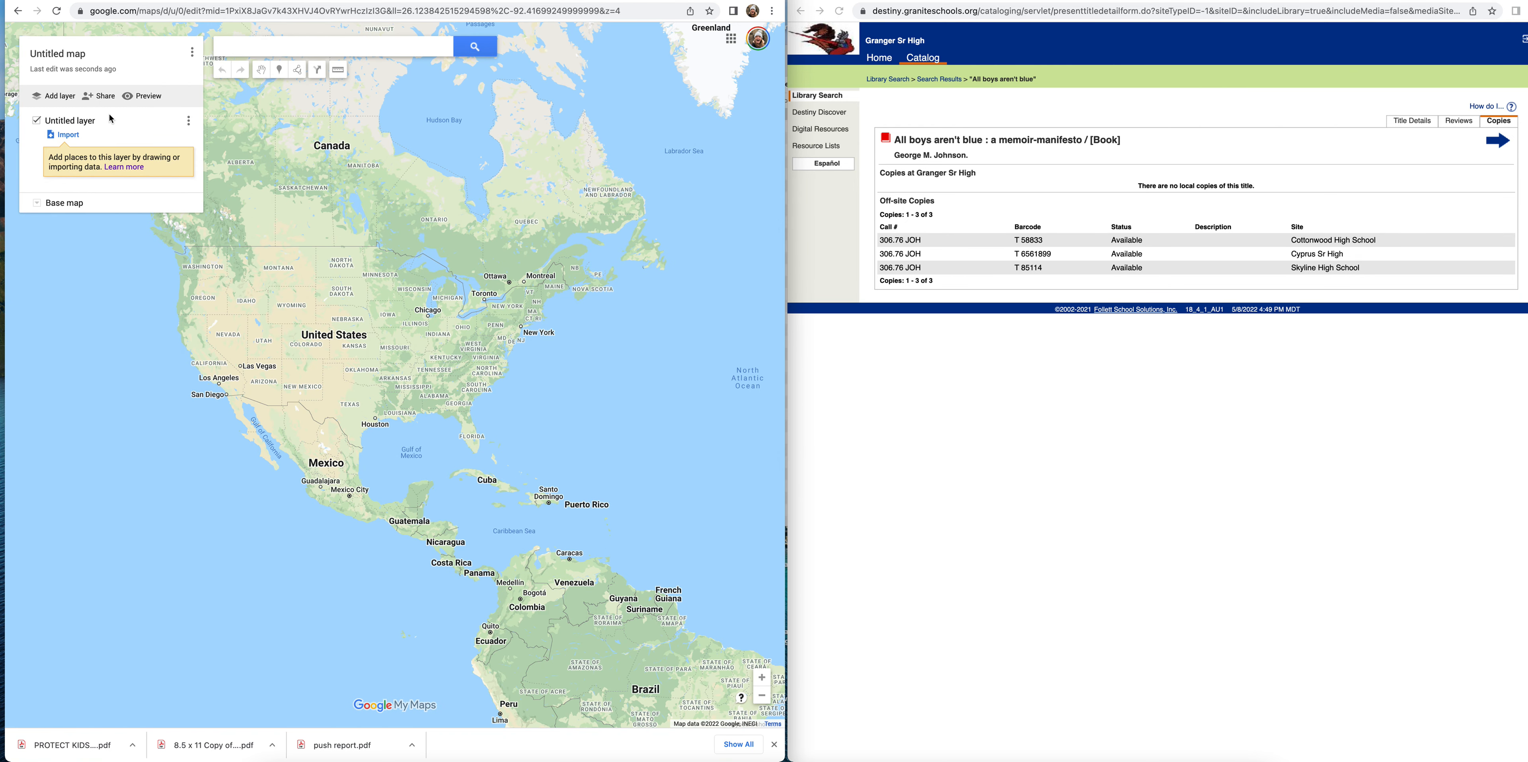
Step: Import "Granite School District Copy of Rated Book Reviews for Google My Maps - Template" from Google Drive, searching for "granit", into the untitled layer
click(69, 136)
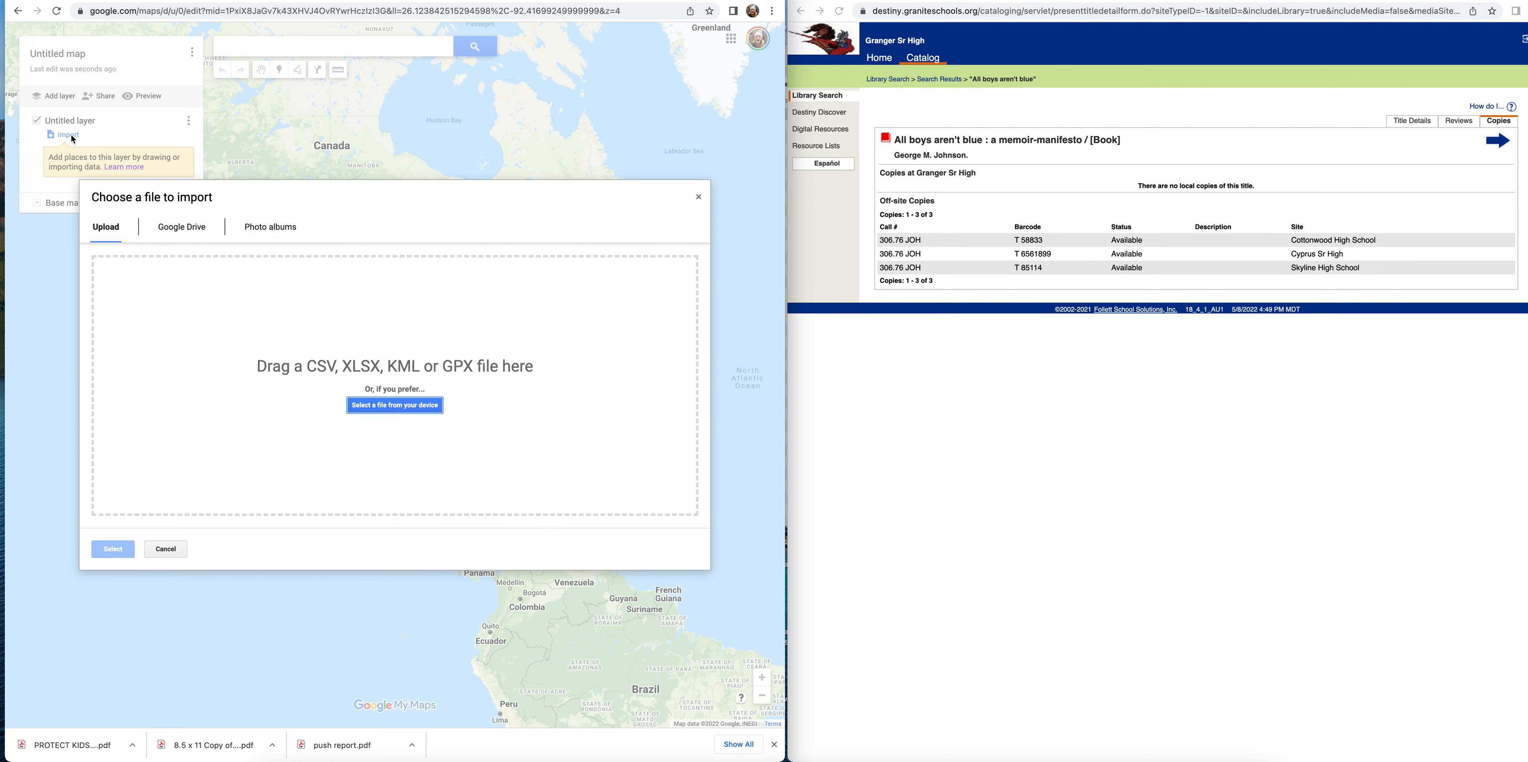
click(146, 227)
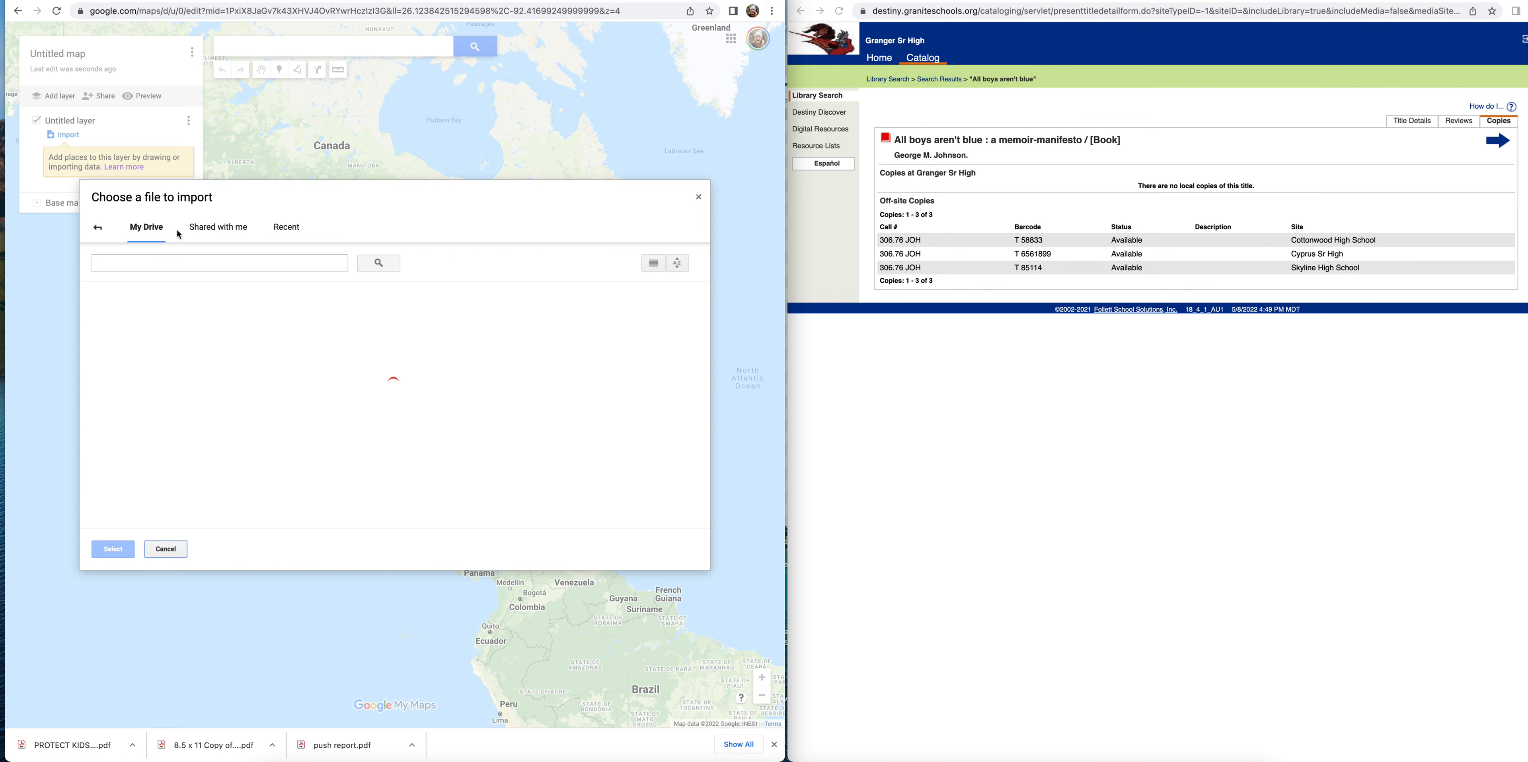
click(227, 266)
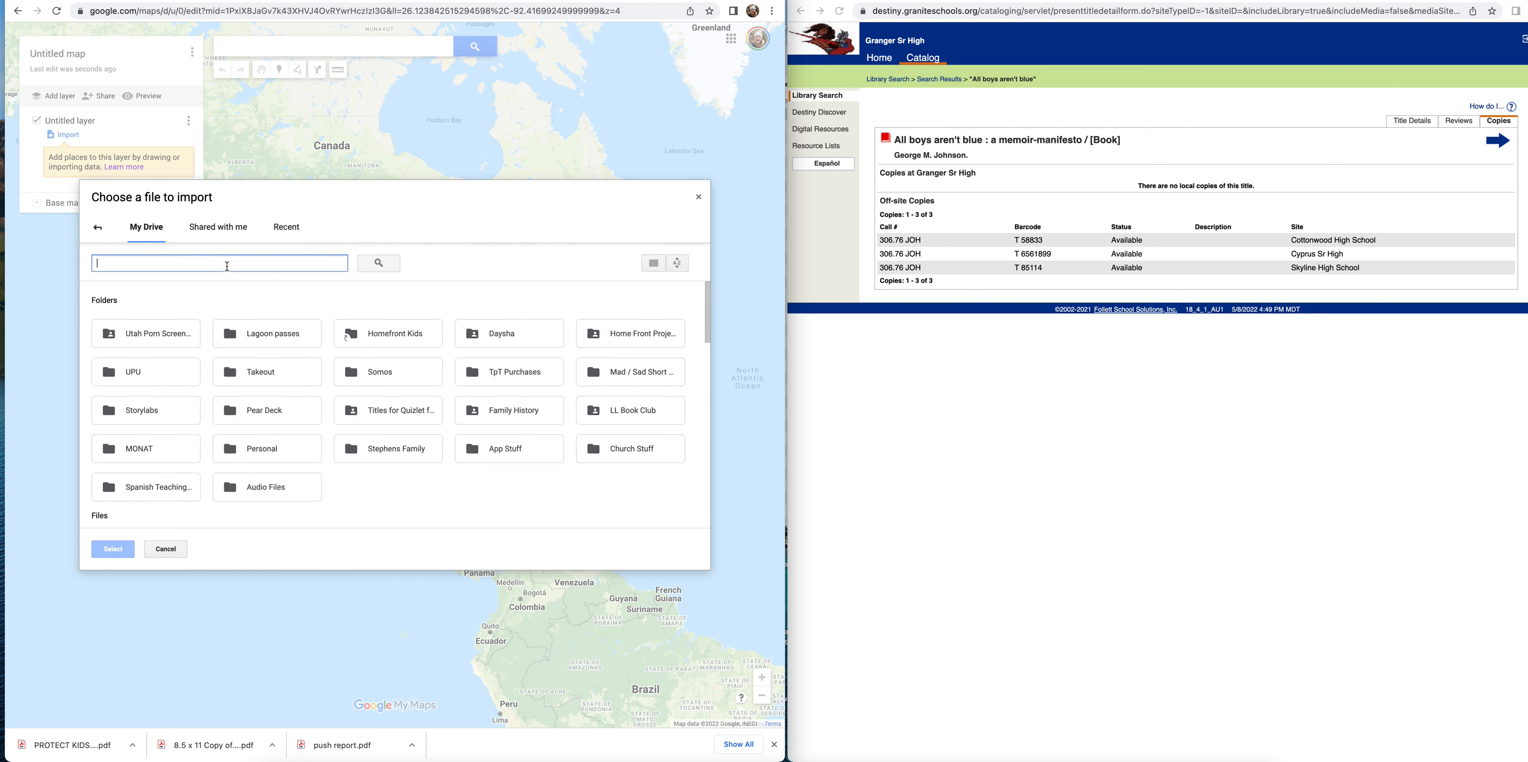
text(granit)
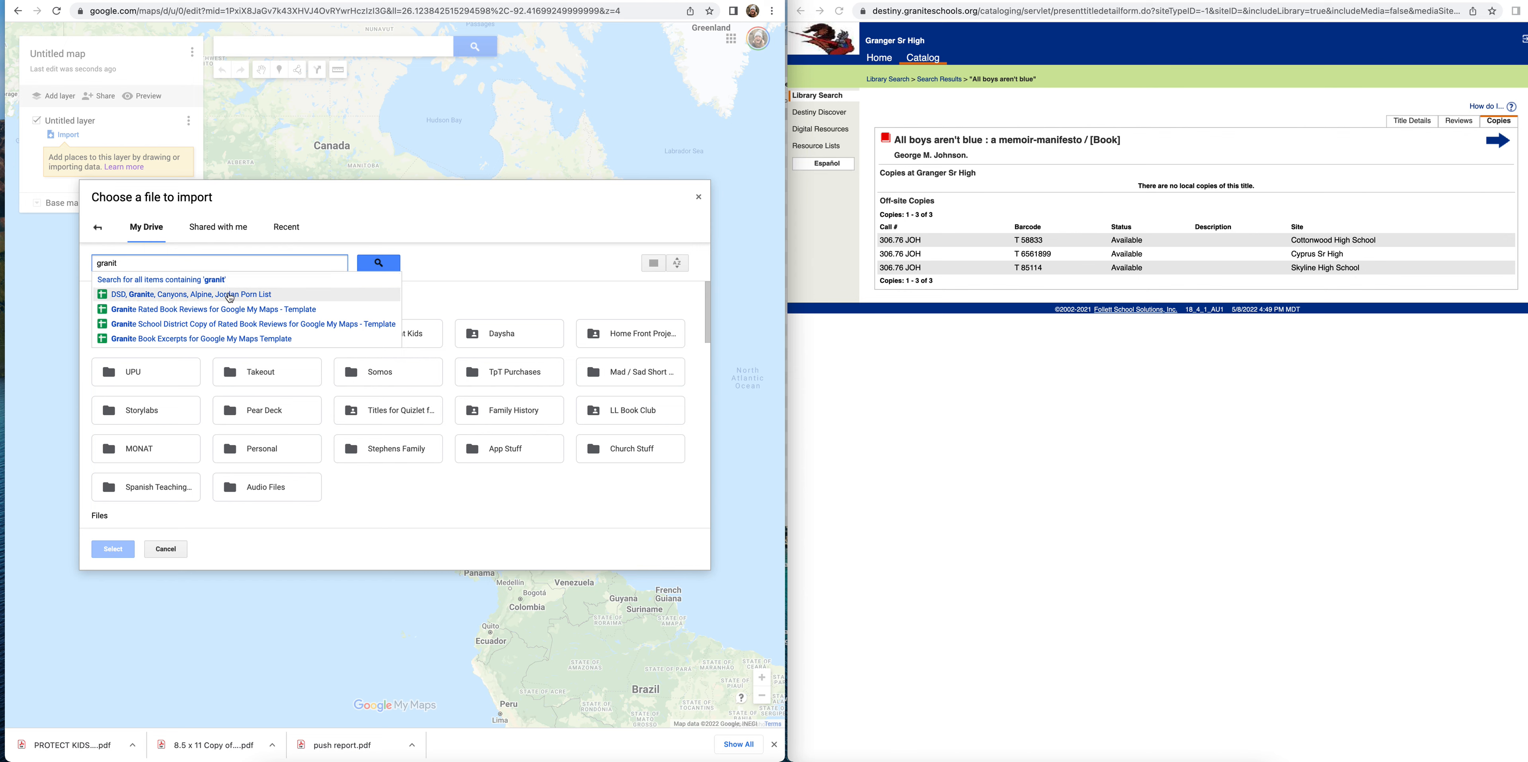
click(229, 325)
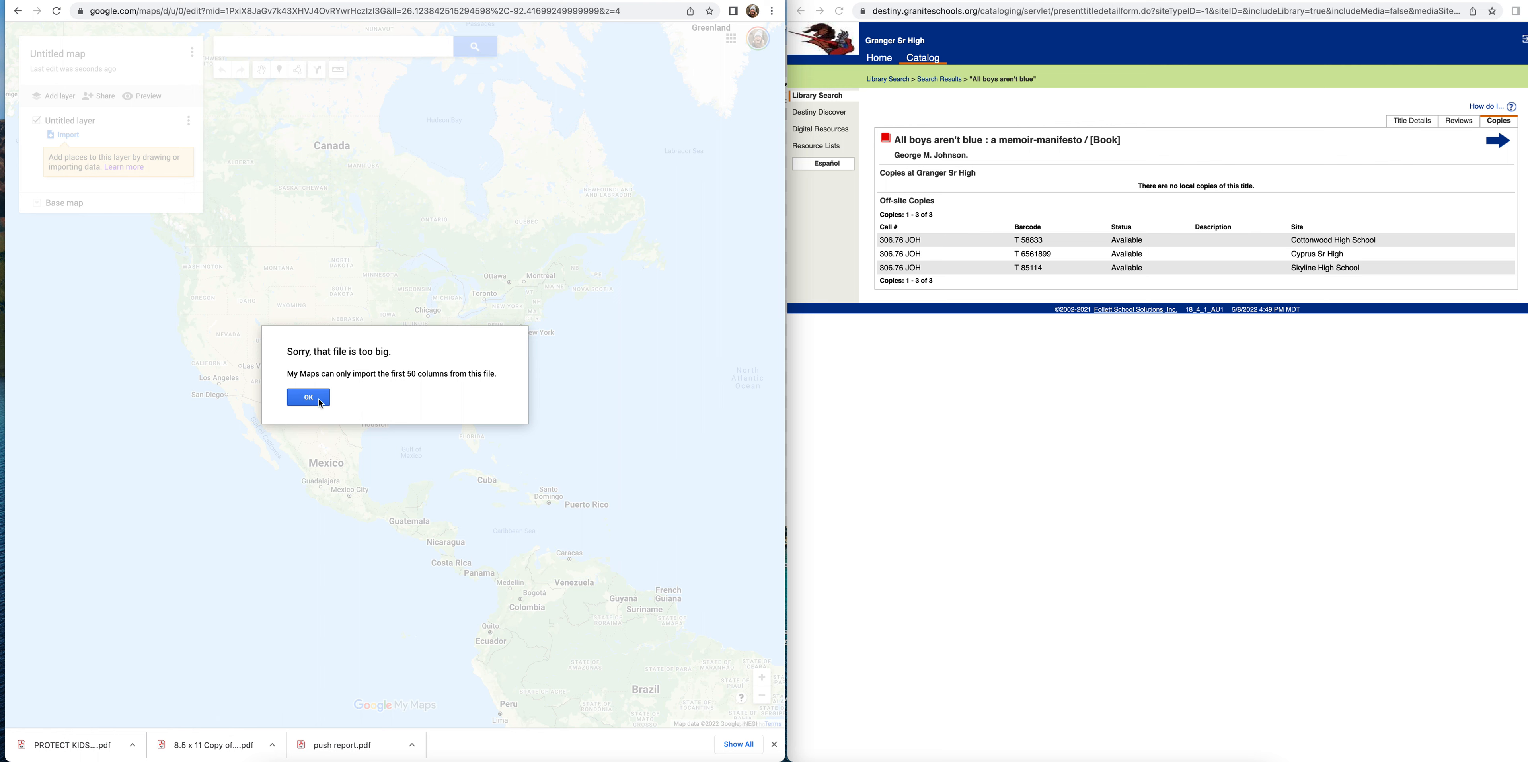
Step: Accept the 50-column import limit and use the School column to both position the placemarks and title the markers
click(308, 398)
click(279, 343)
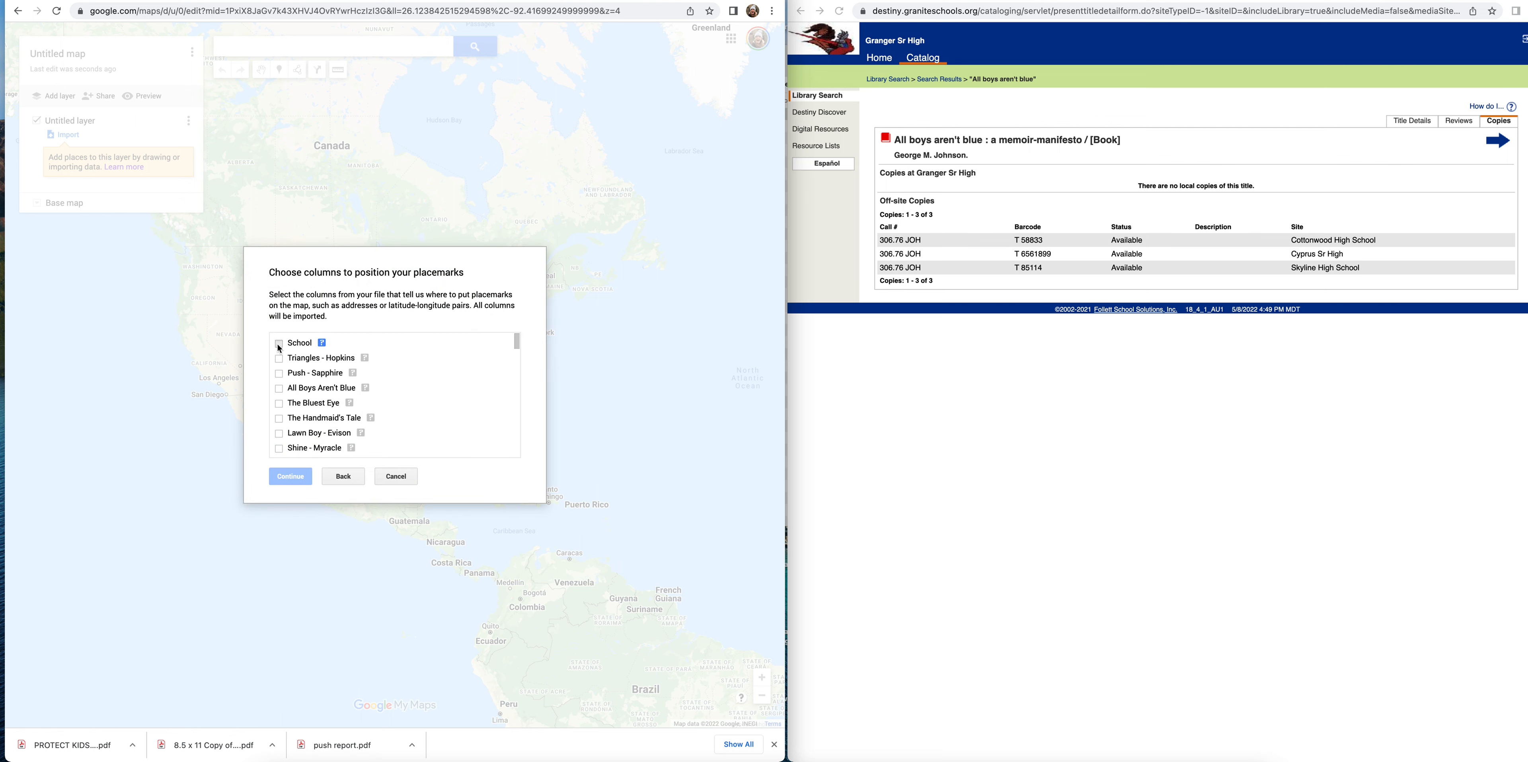
click(293, 477)
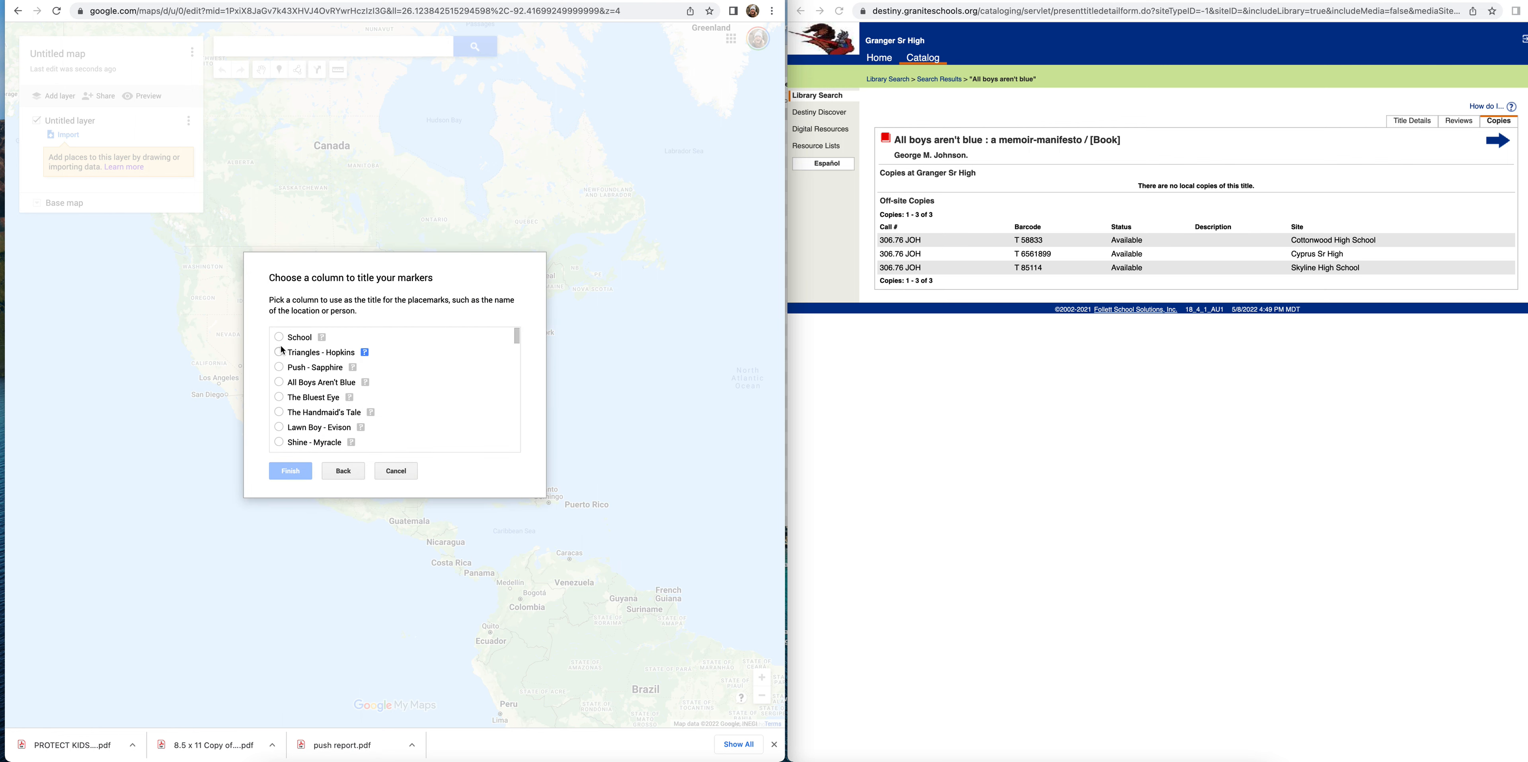
click(290, 470)
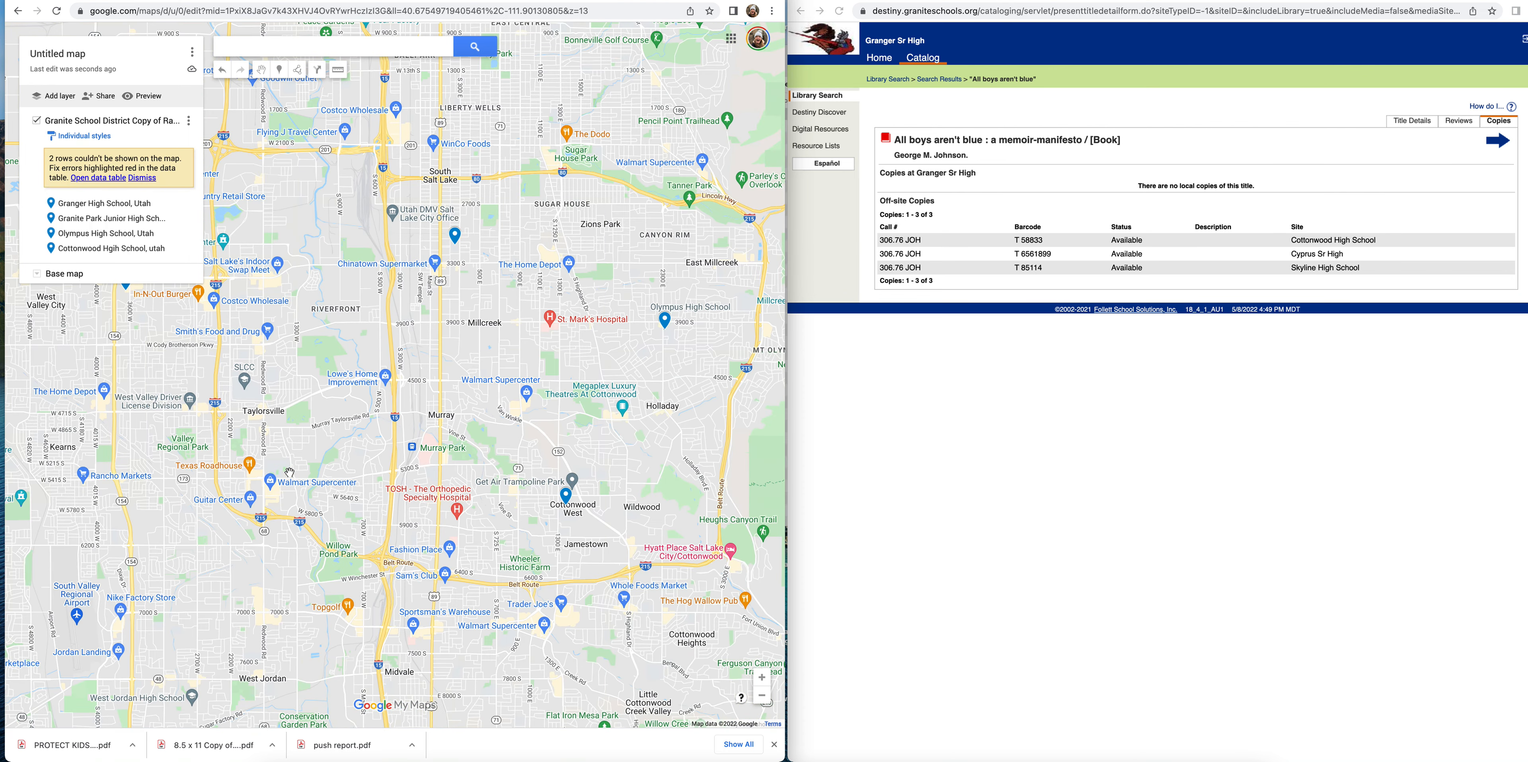
Step: Switch to the pale gray base map with few labels and group the layer's places by Sequence of numbers
click(36, 273)
click(70, 351)
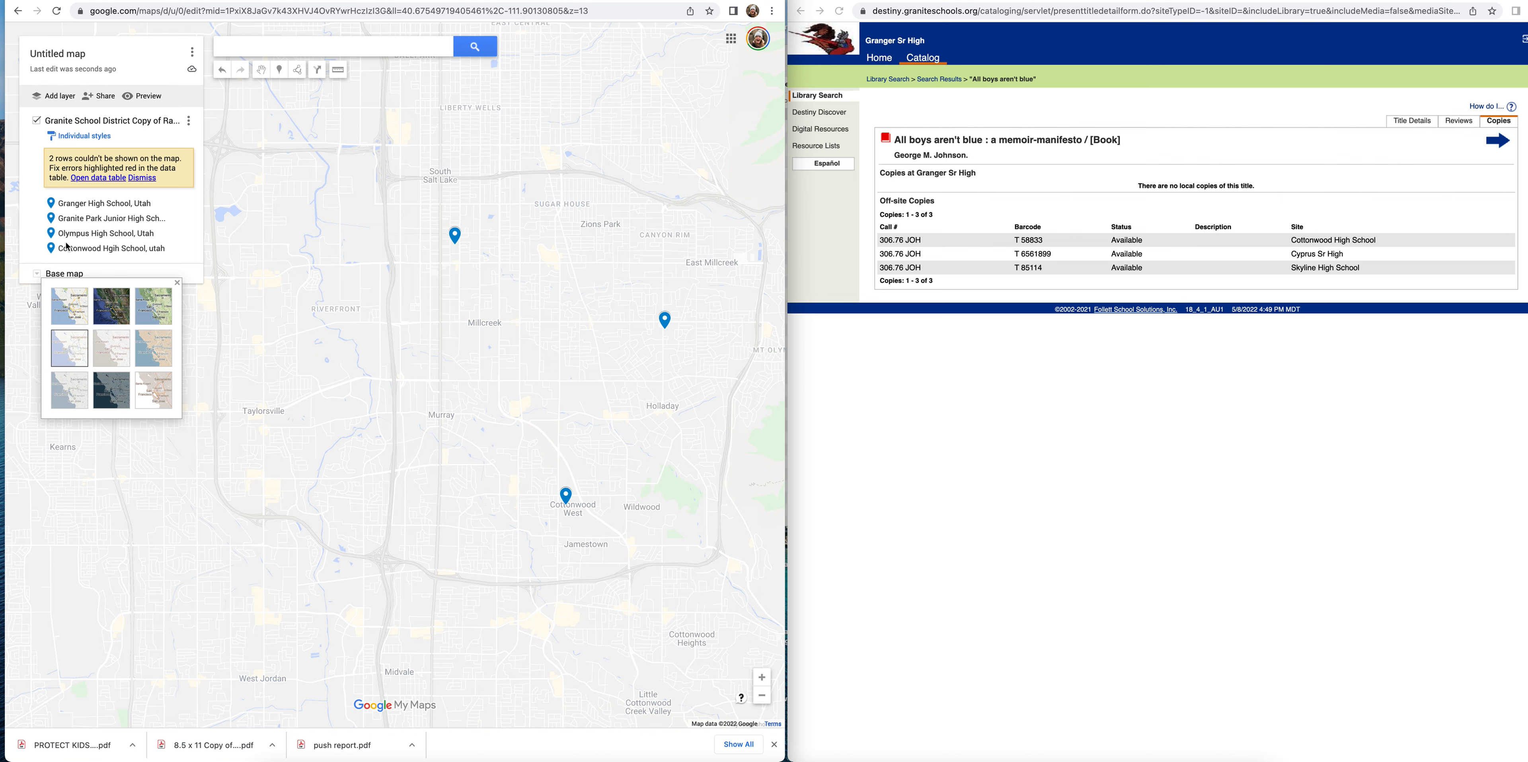
click(85, 137)
click(85, 140)
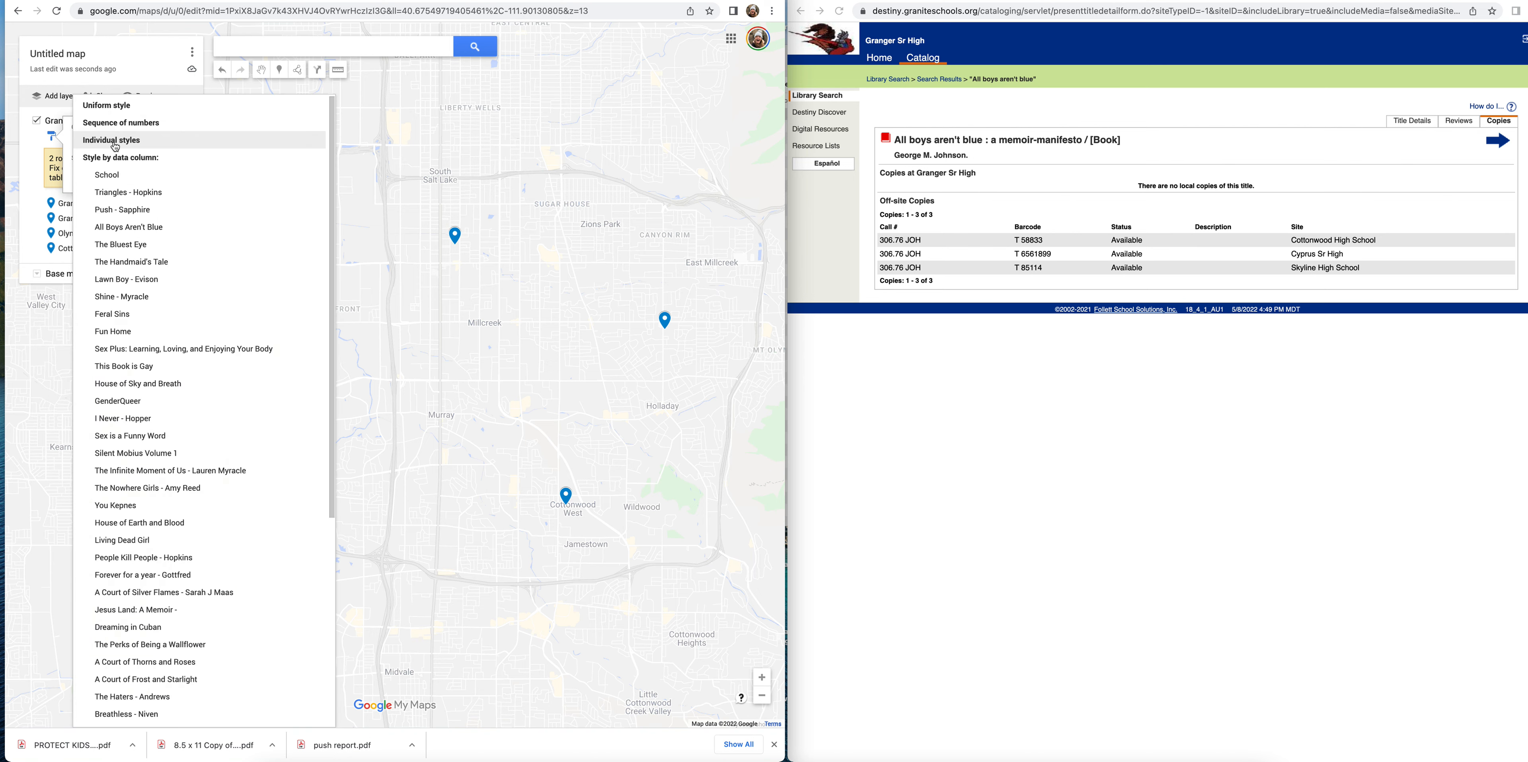
click(111, 123)
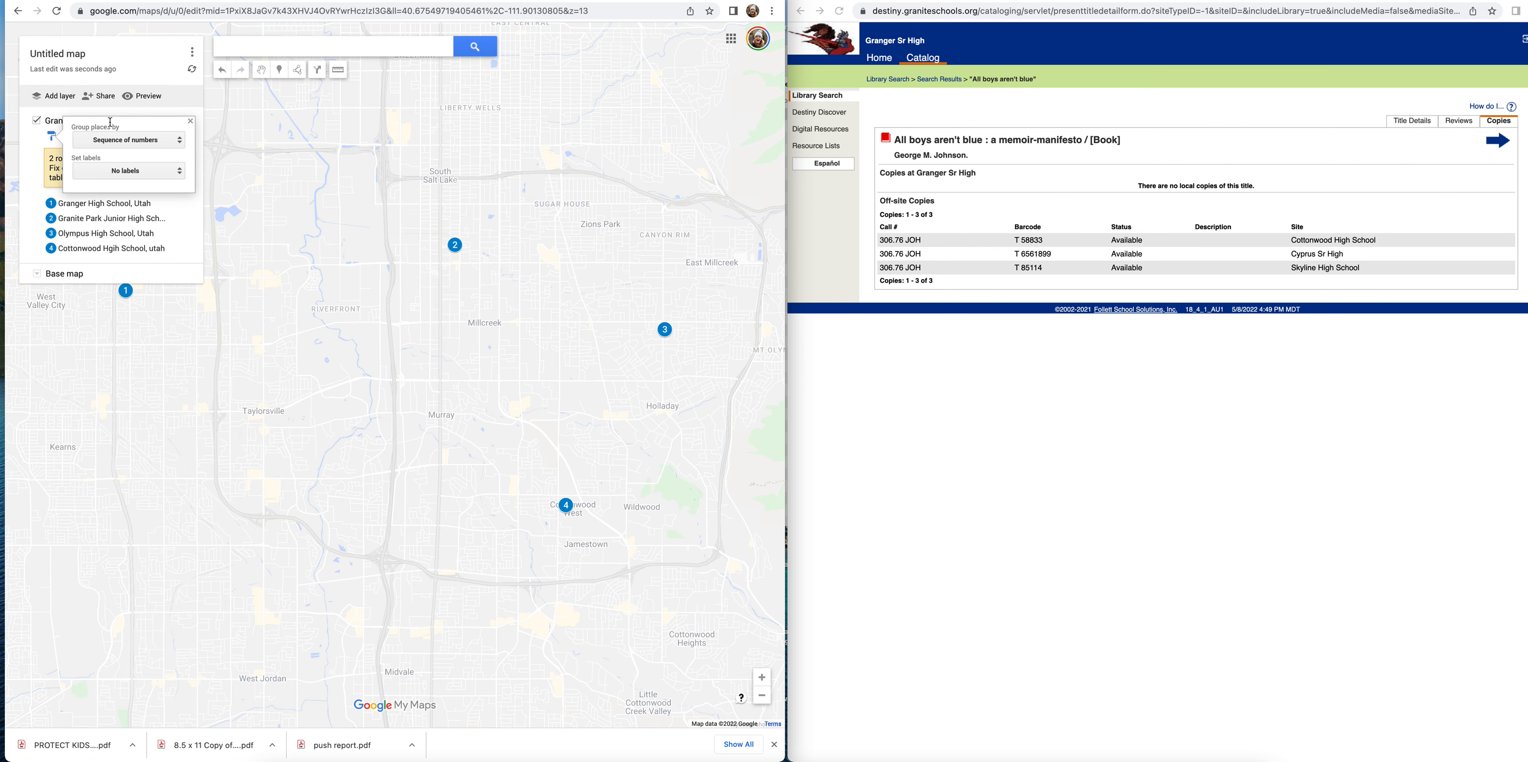
click(189, 121)
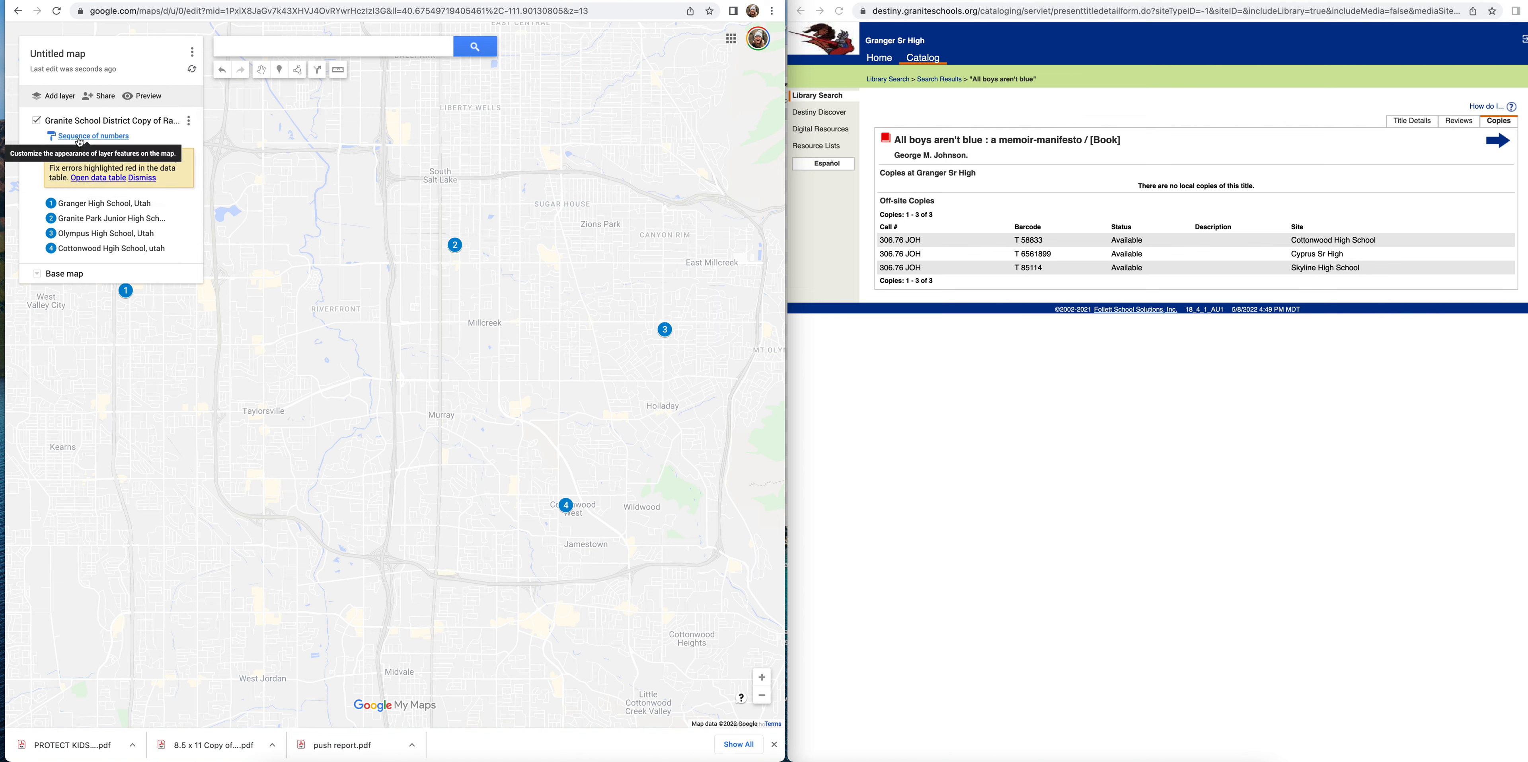
Step: Rename the imported layer "Ratedbooks.org"
click(188, 121)
click(113, 140)
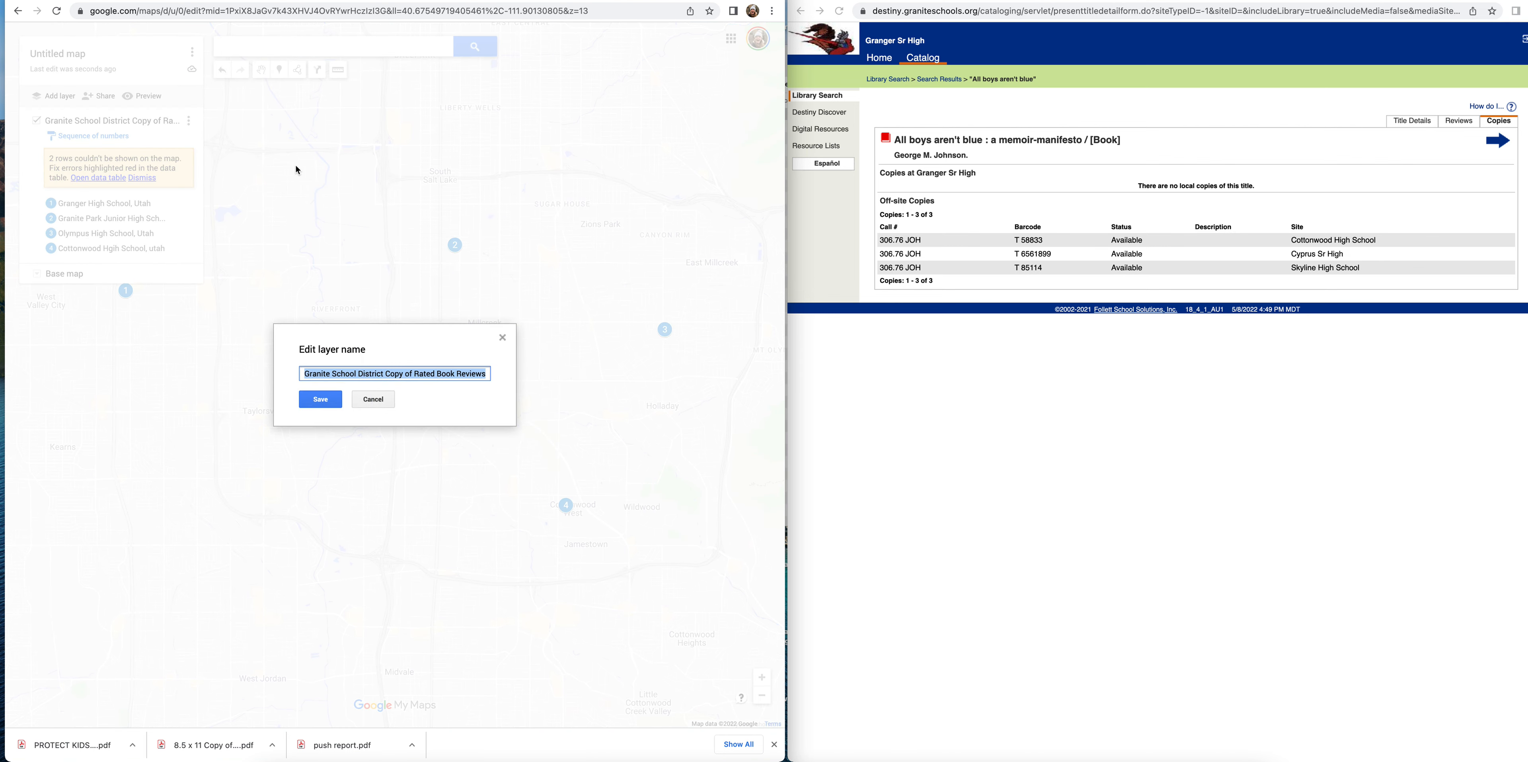
text(Ratedb)
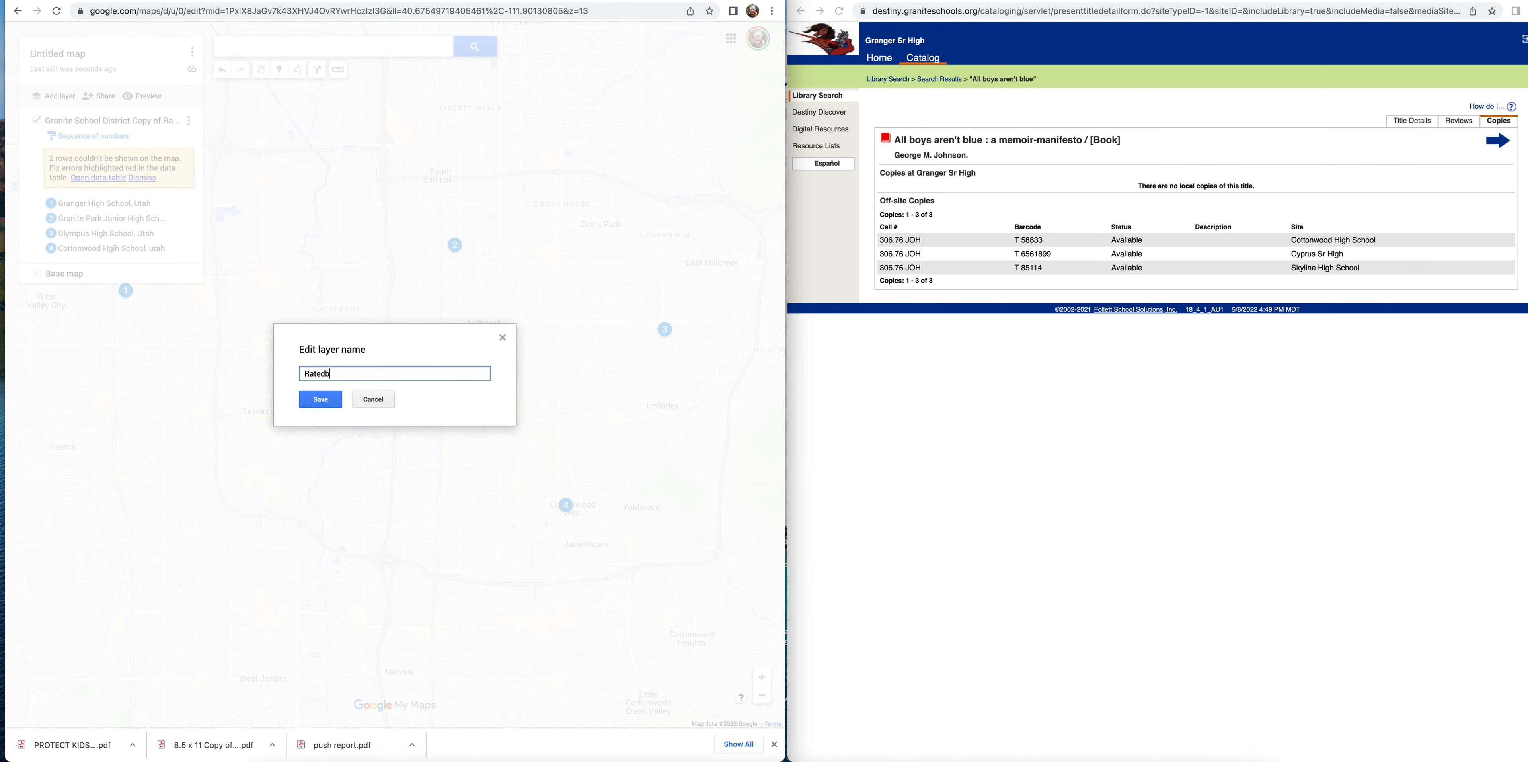
text(ooks.org)
click(326, 402)
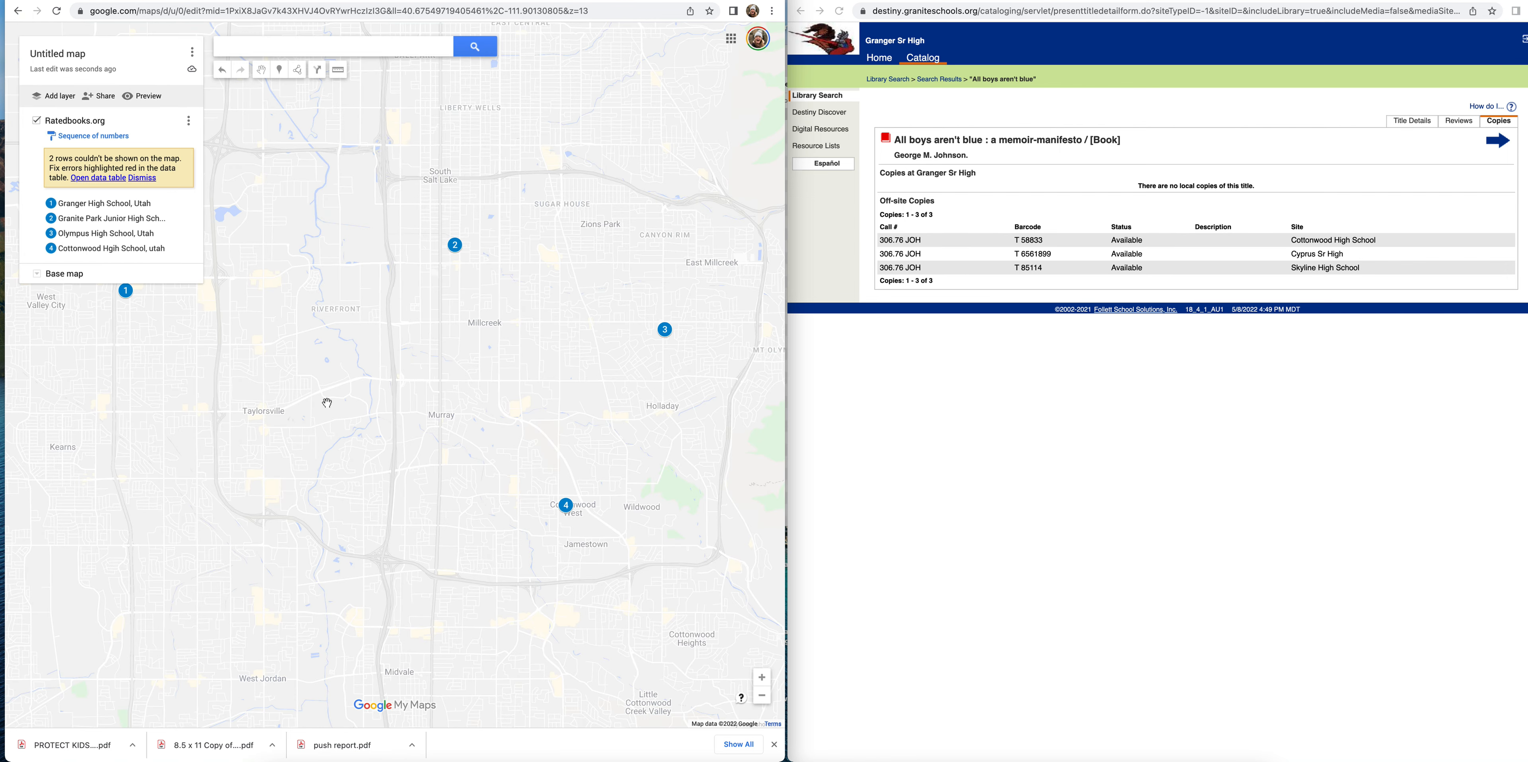
Step: Set the map title to "Granite School District - Ratedbooks.org"
click(52, 57)
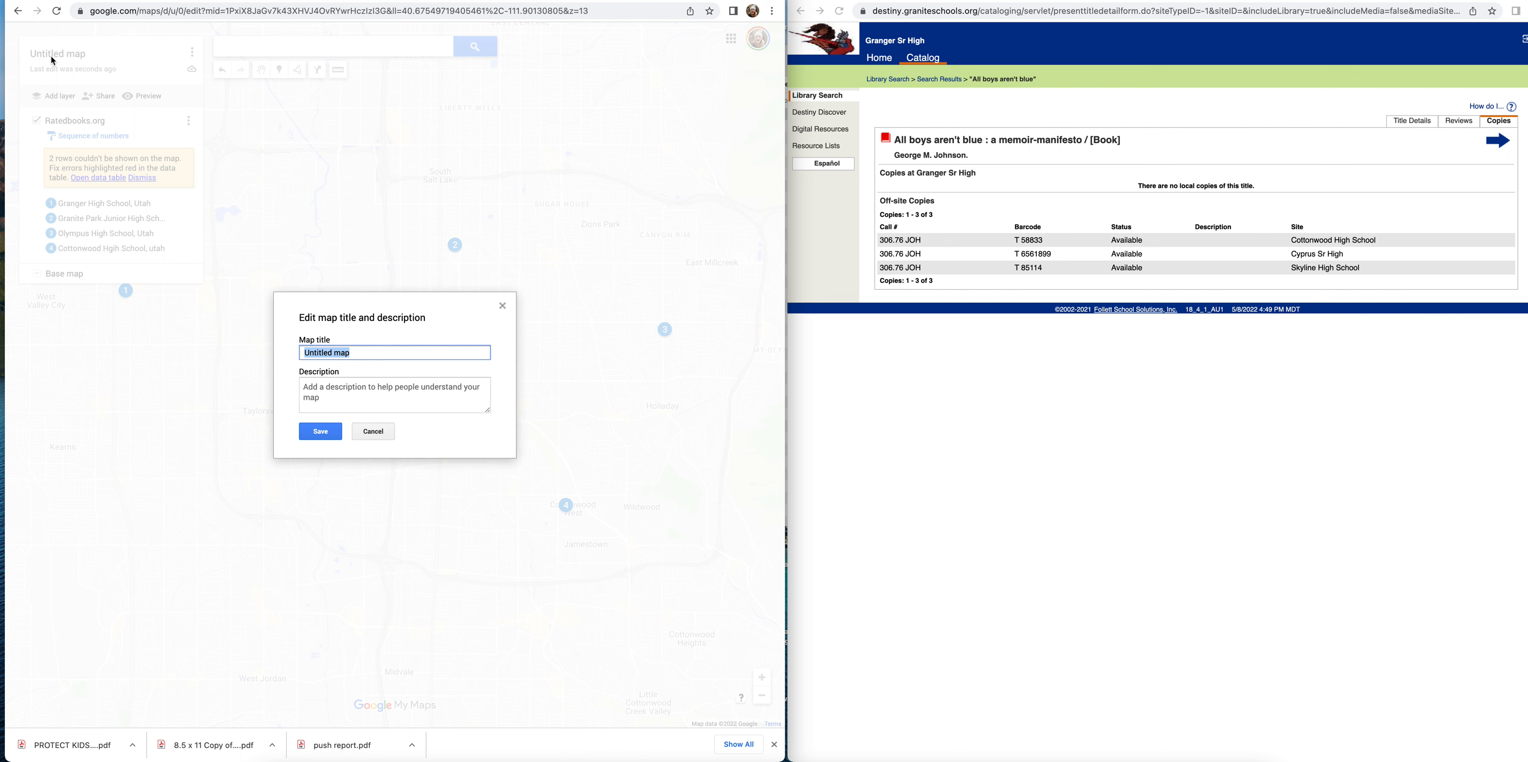
text(Granite School District - Ratedbooks.org)
click(319, 433)
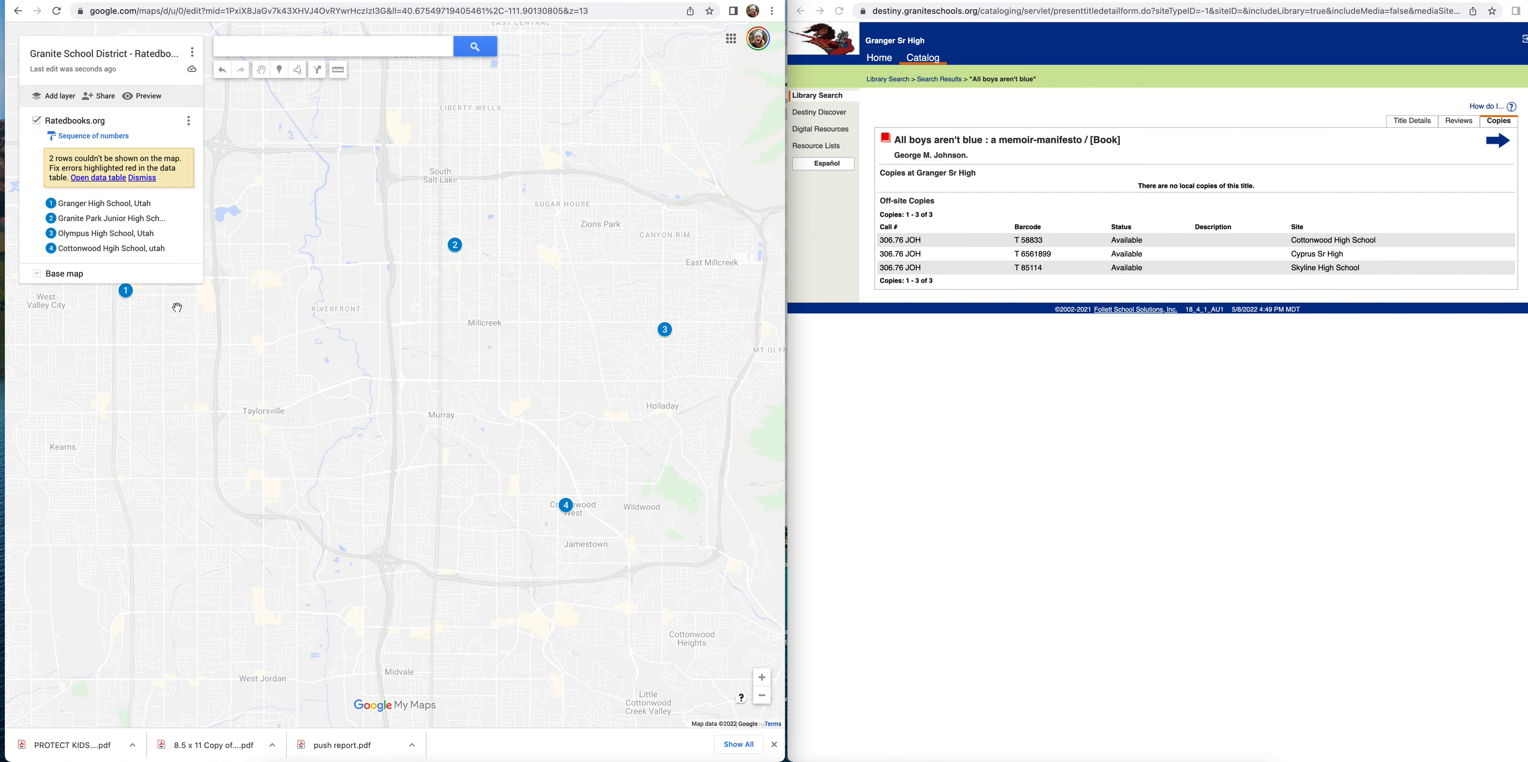
Step: Make the map viewable by anyone with the link and searchable on the internet, with the owner's name and photo hidden
click(104, 97)
click(295, 333)
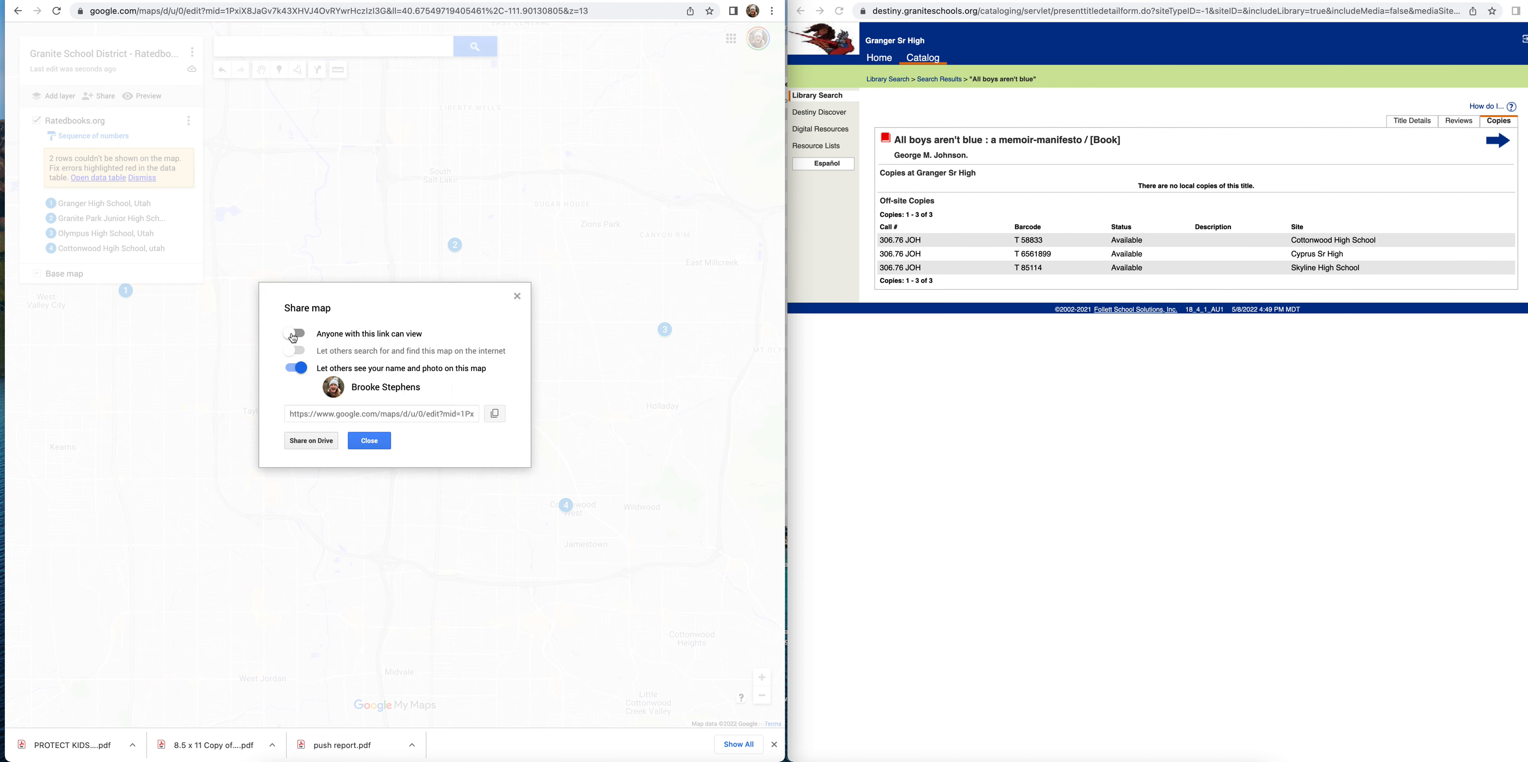
click(293, 353)
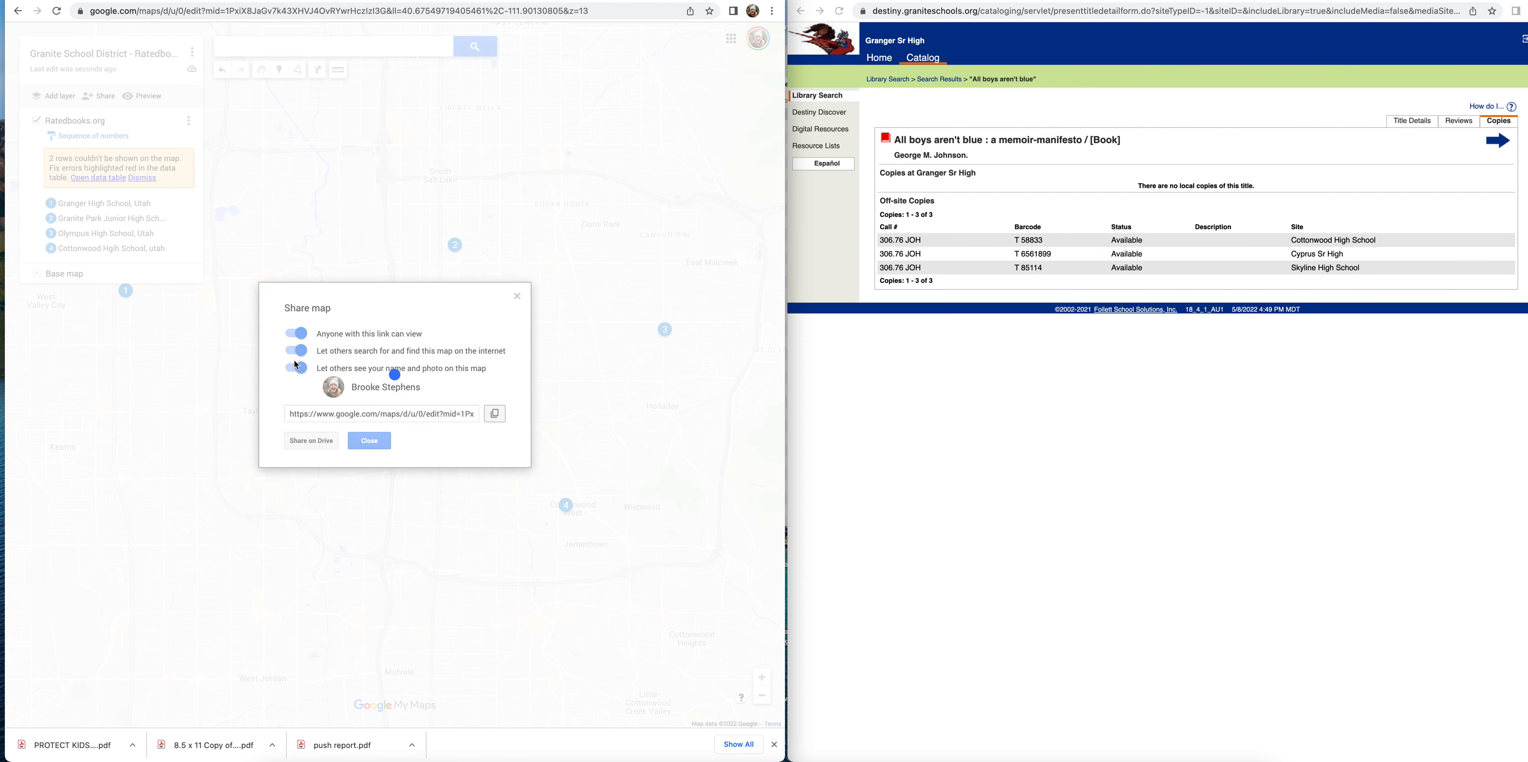
click(299, 373)
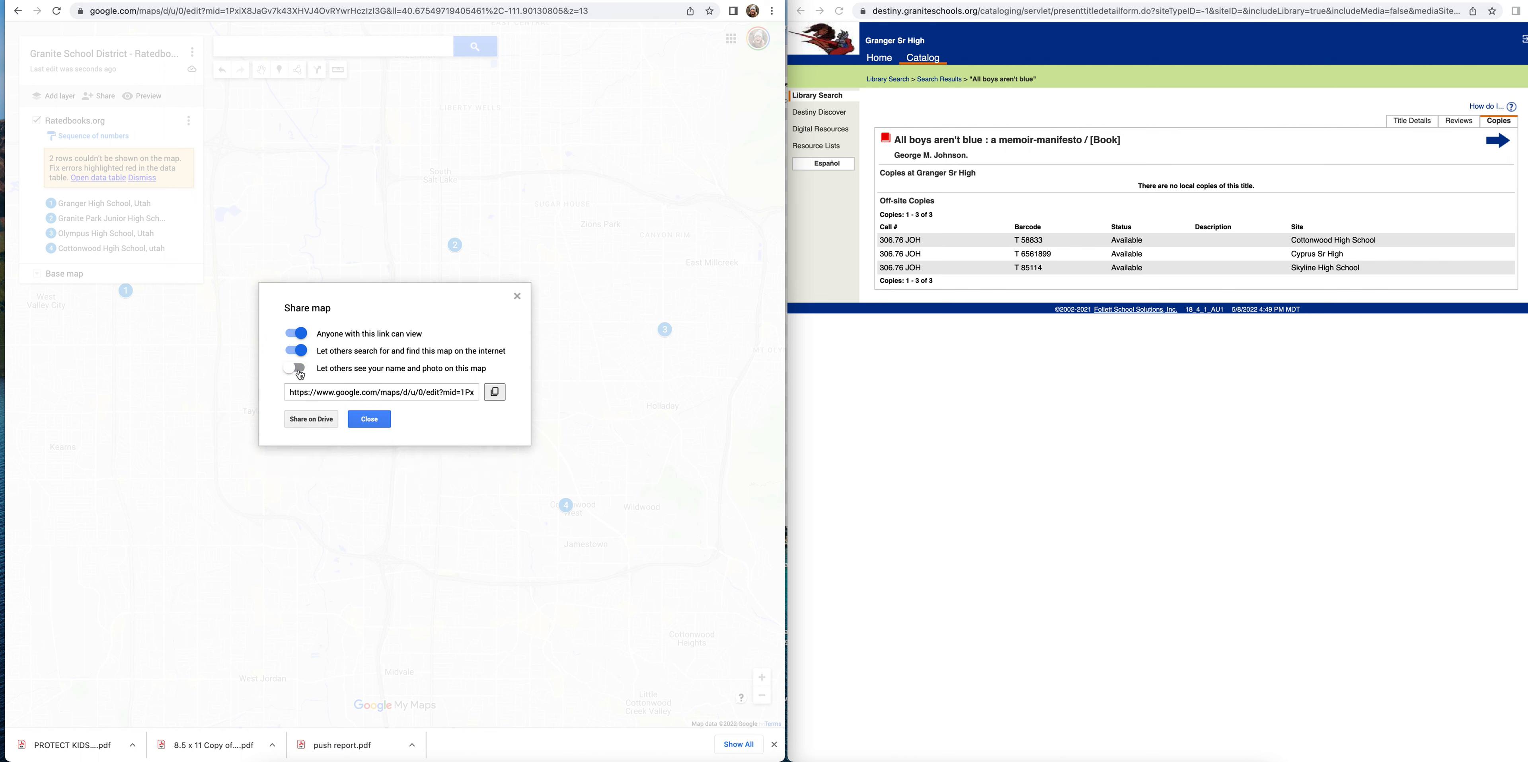
Step: Copy the map's share link and close the sharing settings
click(496, 392)
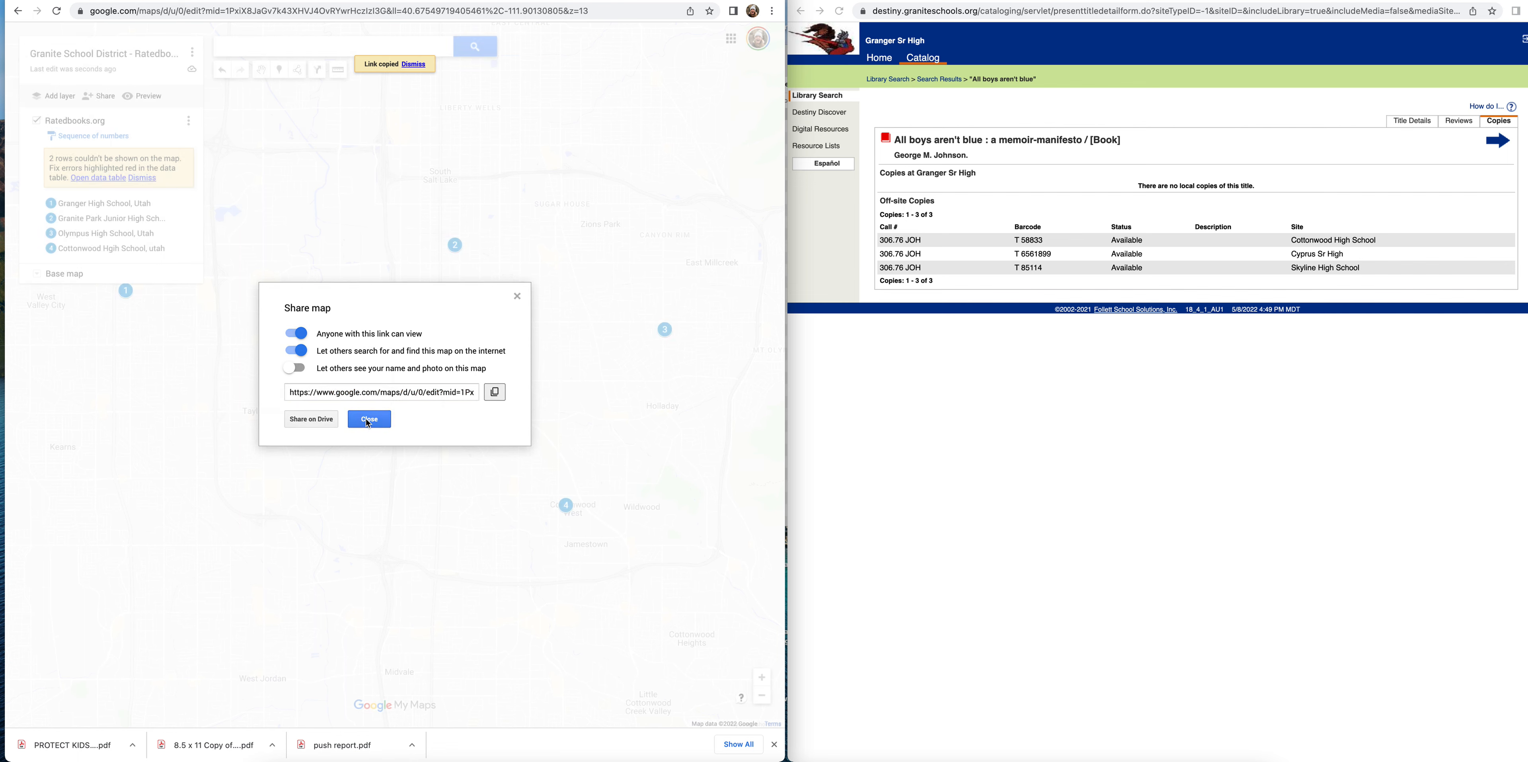
click(369, 420)
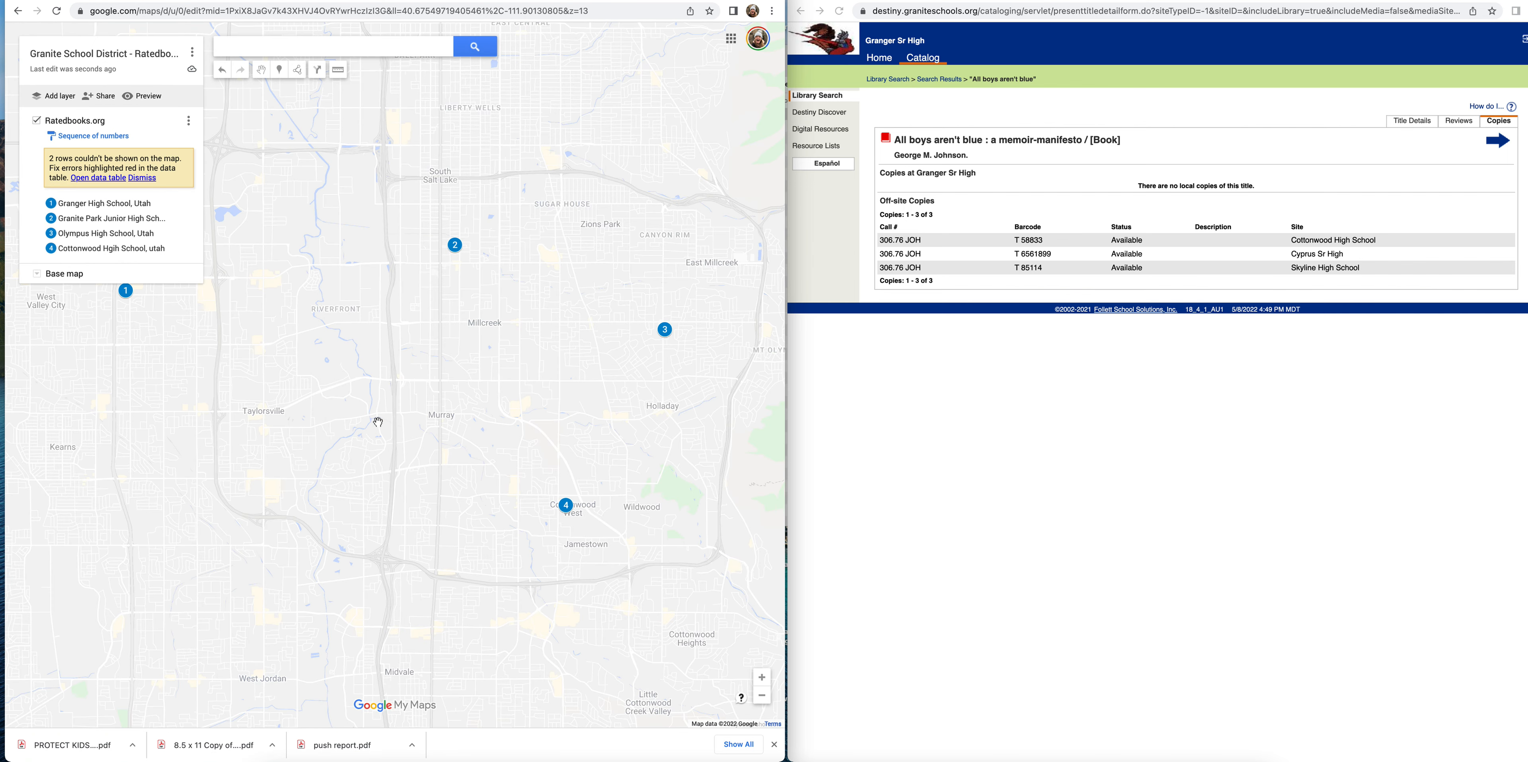
Step: Preview the map as viewers see it, check the Granger, Granite Park and Olympus school entries, and return to the map editor
click(148, 98)
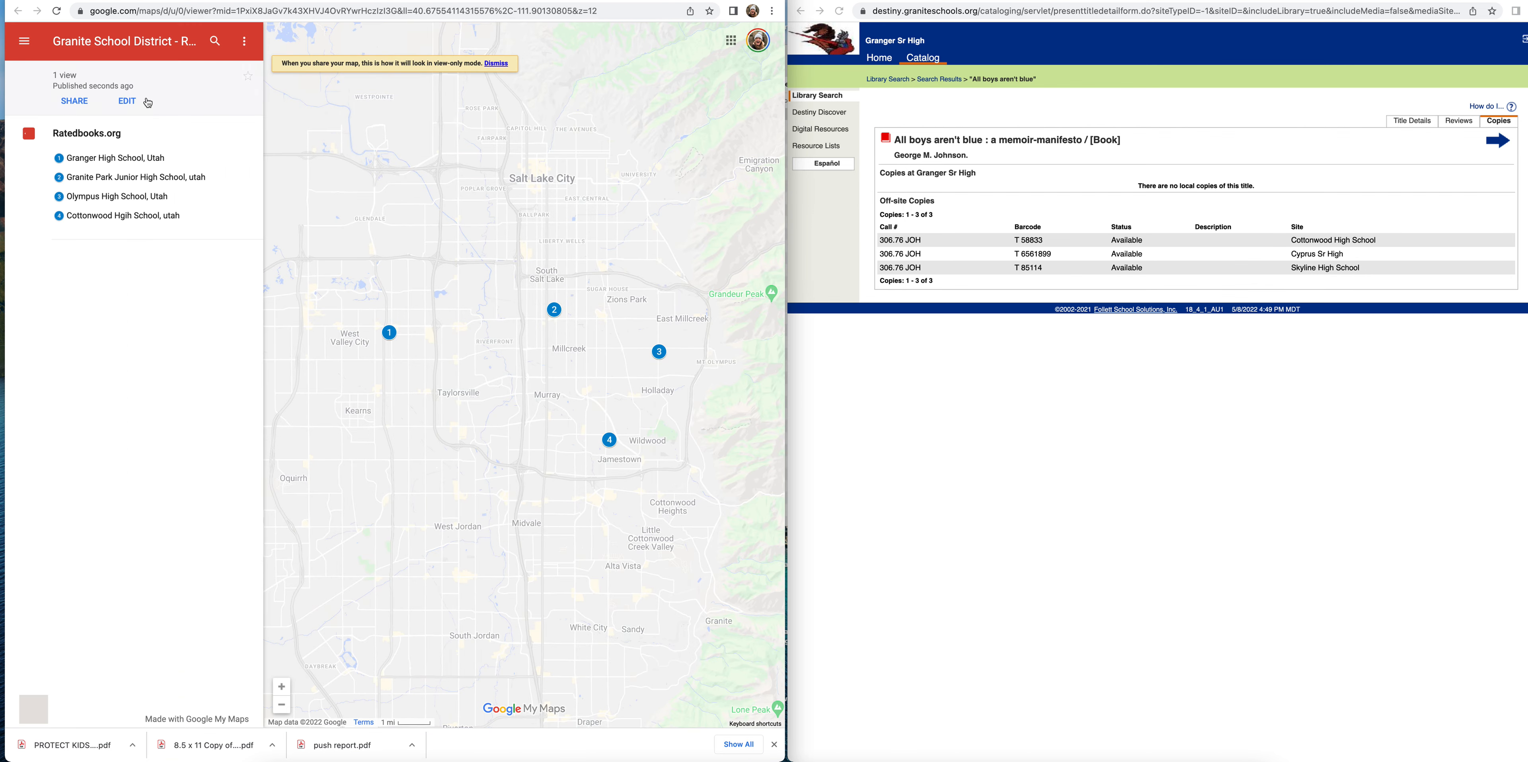
click(92, 158)
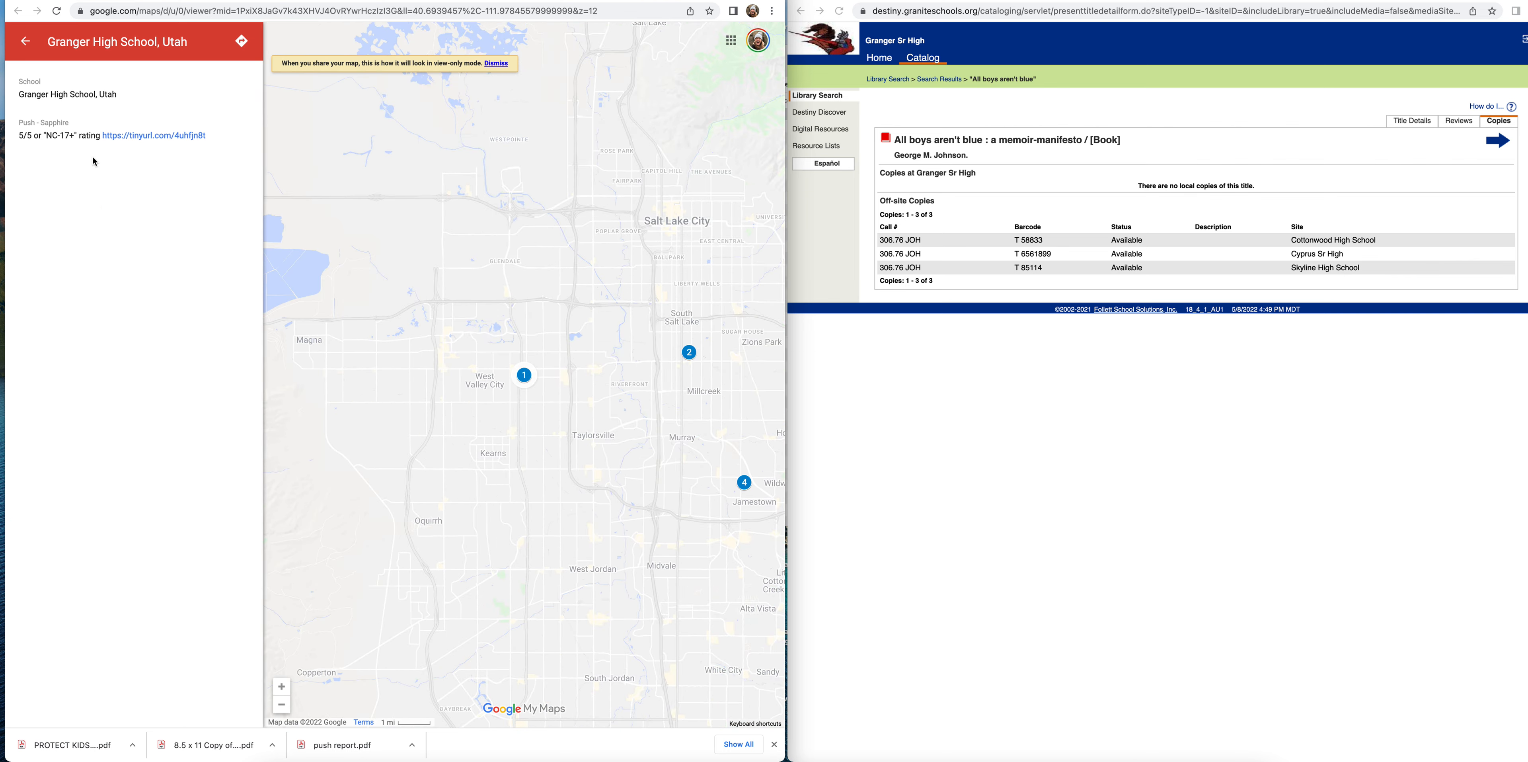
click(25, 41)
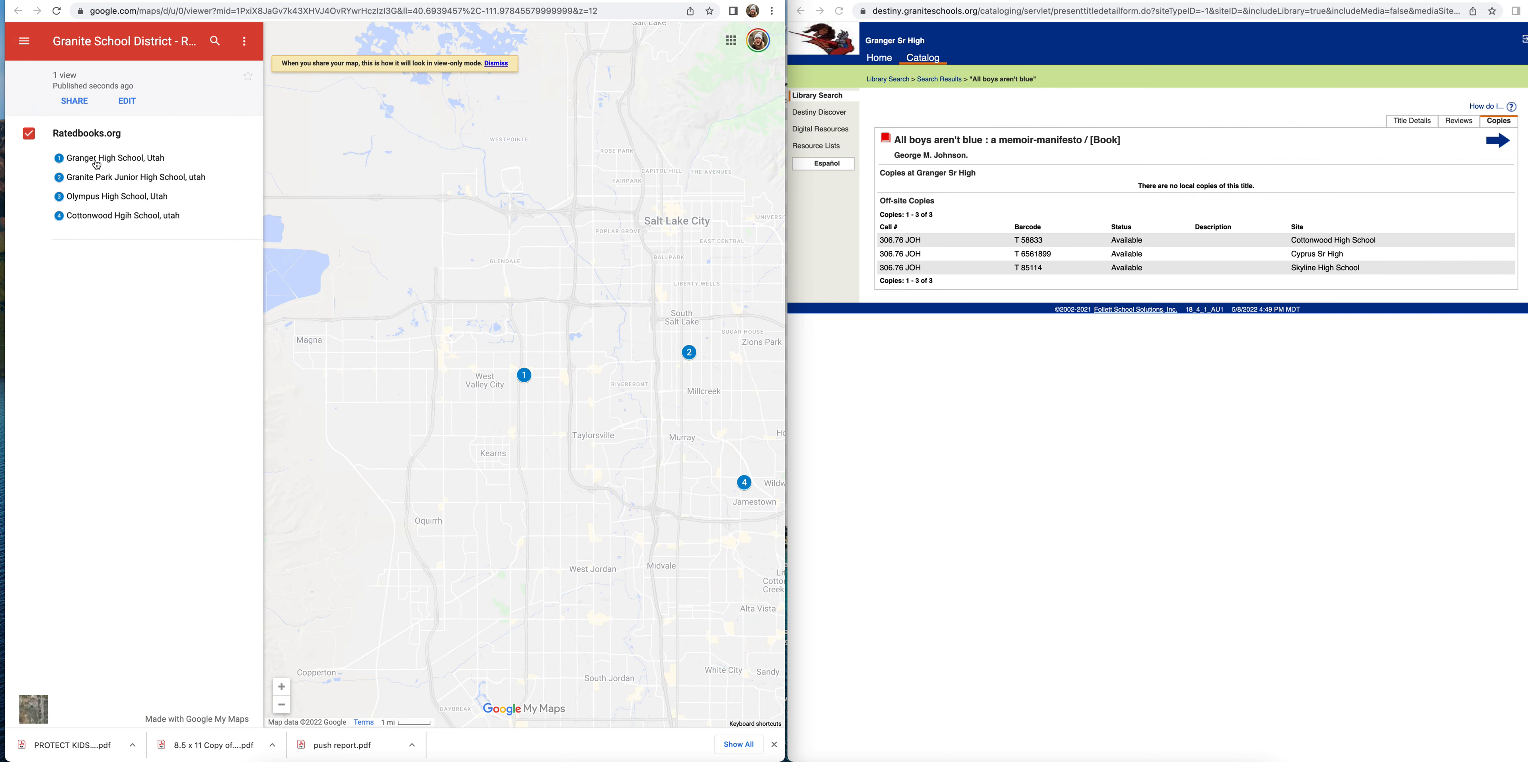
click(96, 177)
click(25, 41)
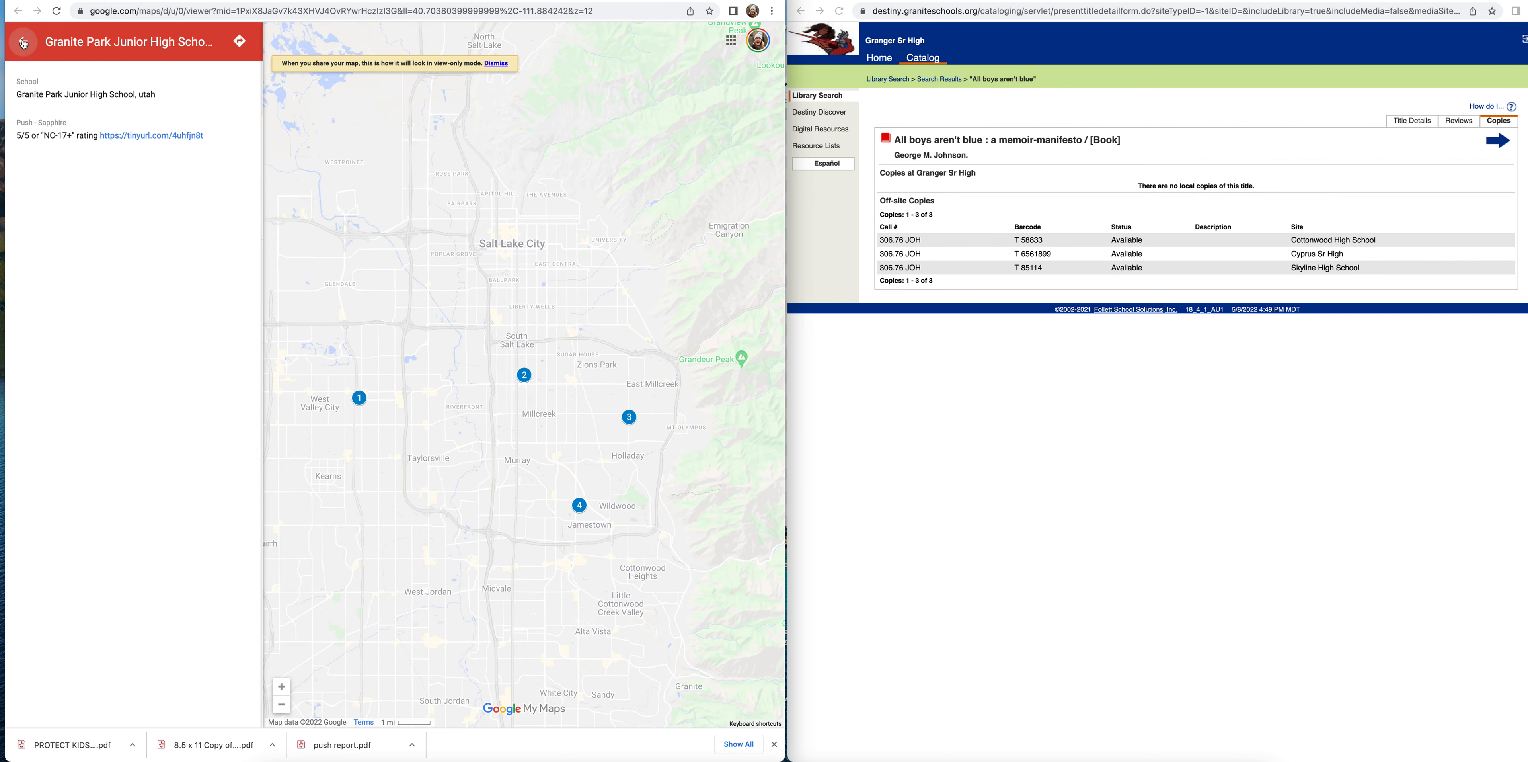
click(88, 198)
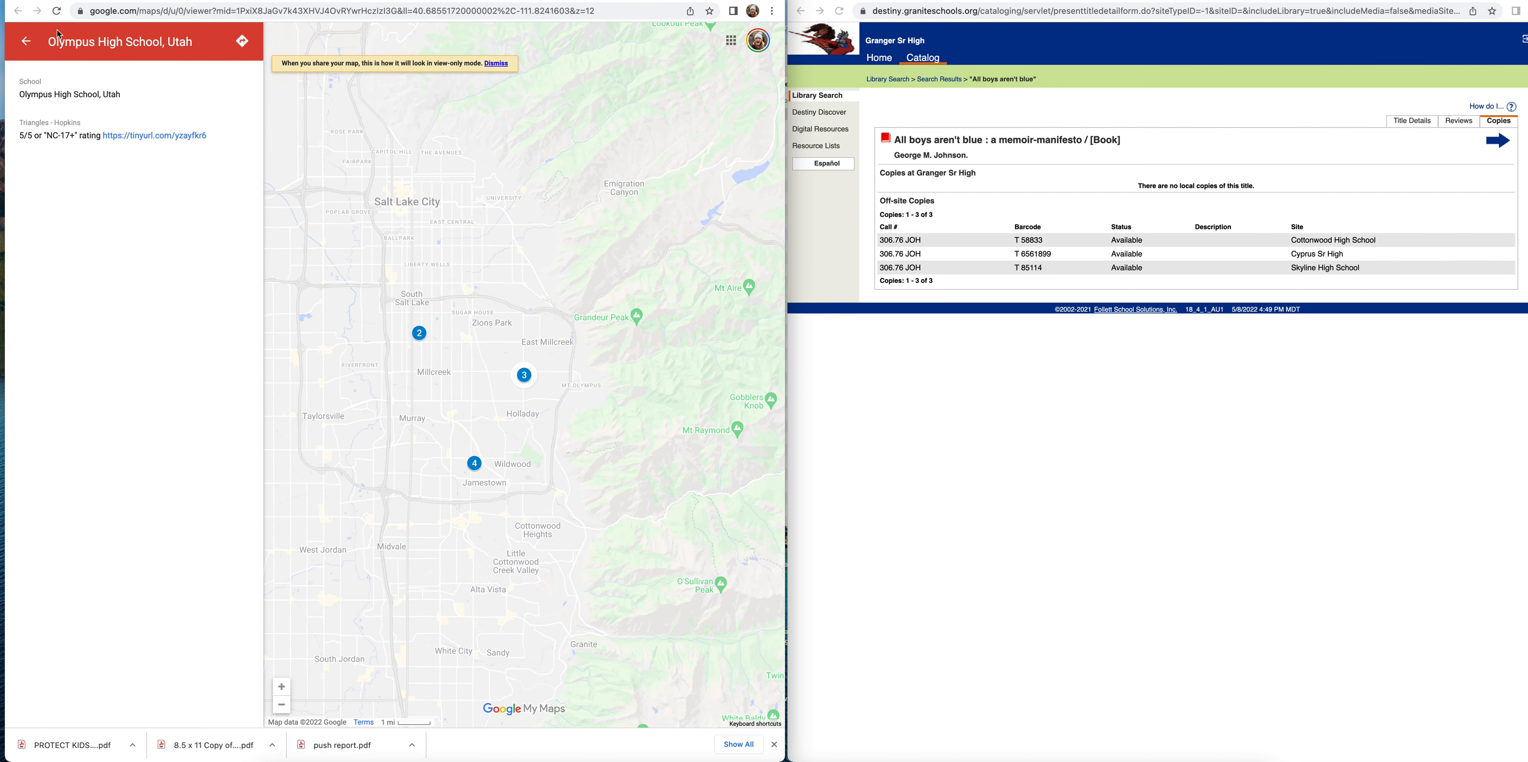
click(279, 1)
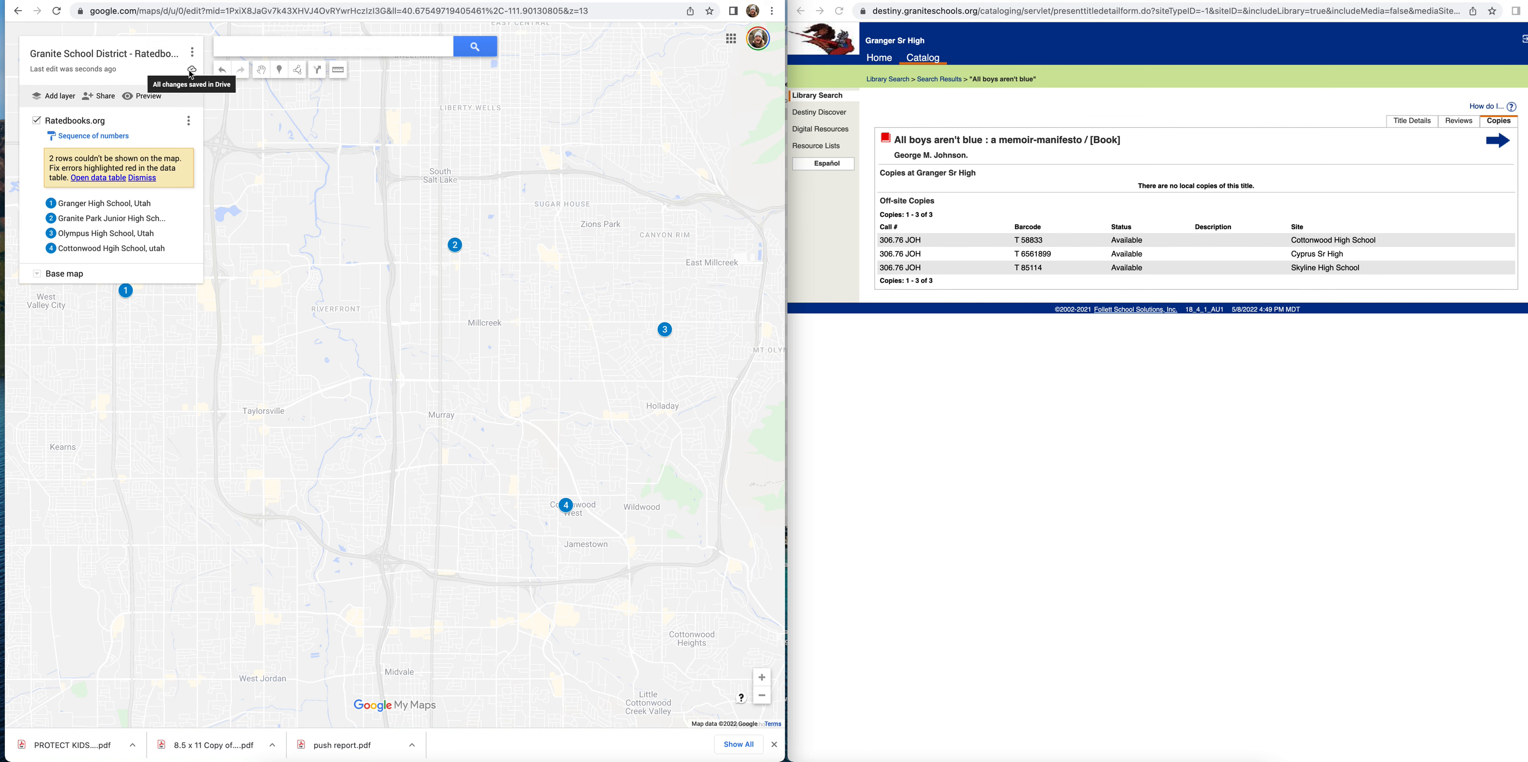
Step: Delete the Ratedbooks.org layer from the map
click(189, 121)
click(113, 159)
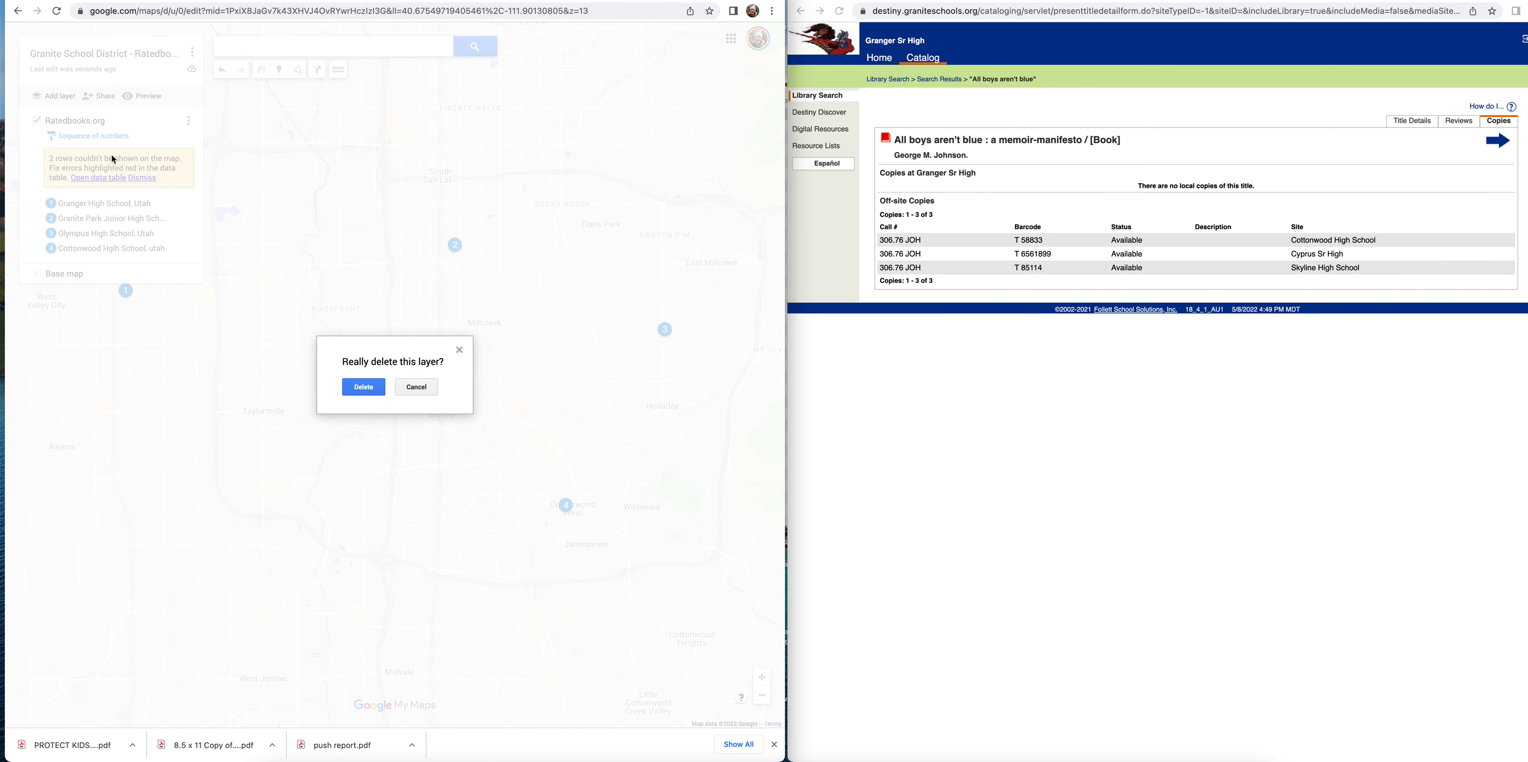
click(364, 388)
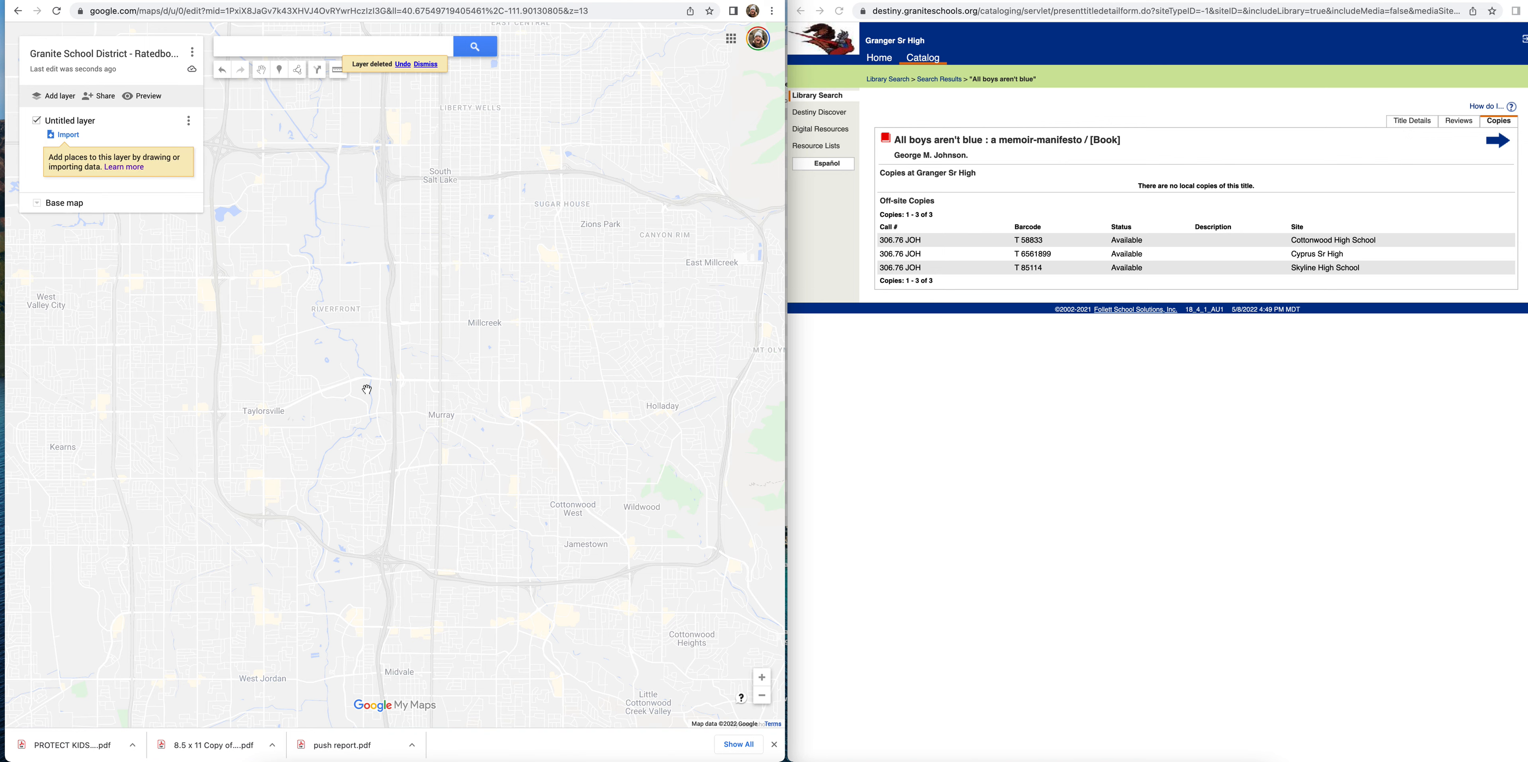
click(69, 134)
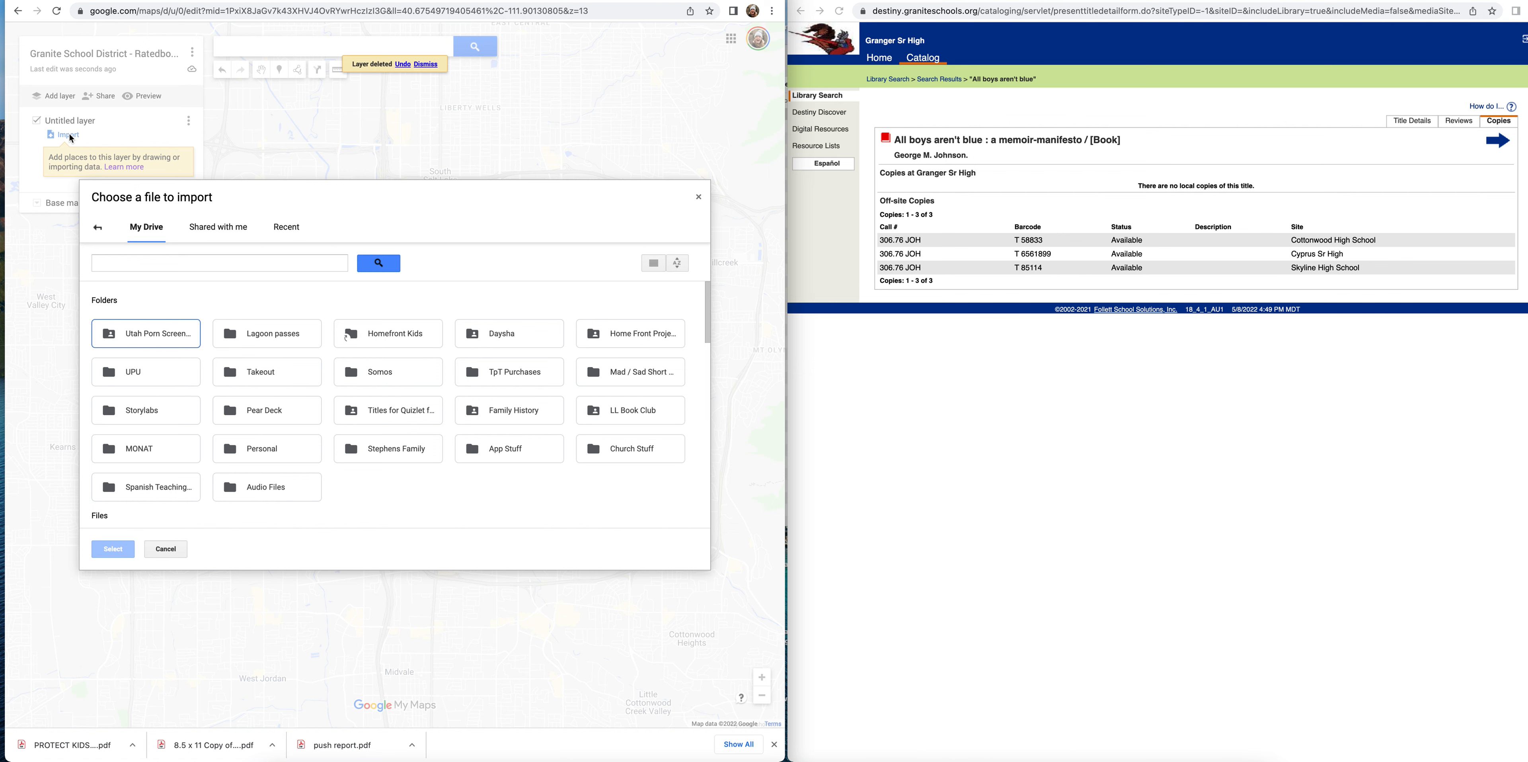
click(213, 229)
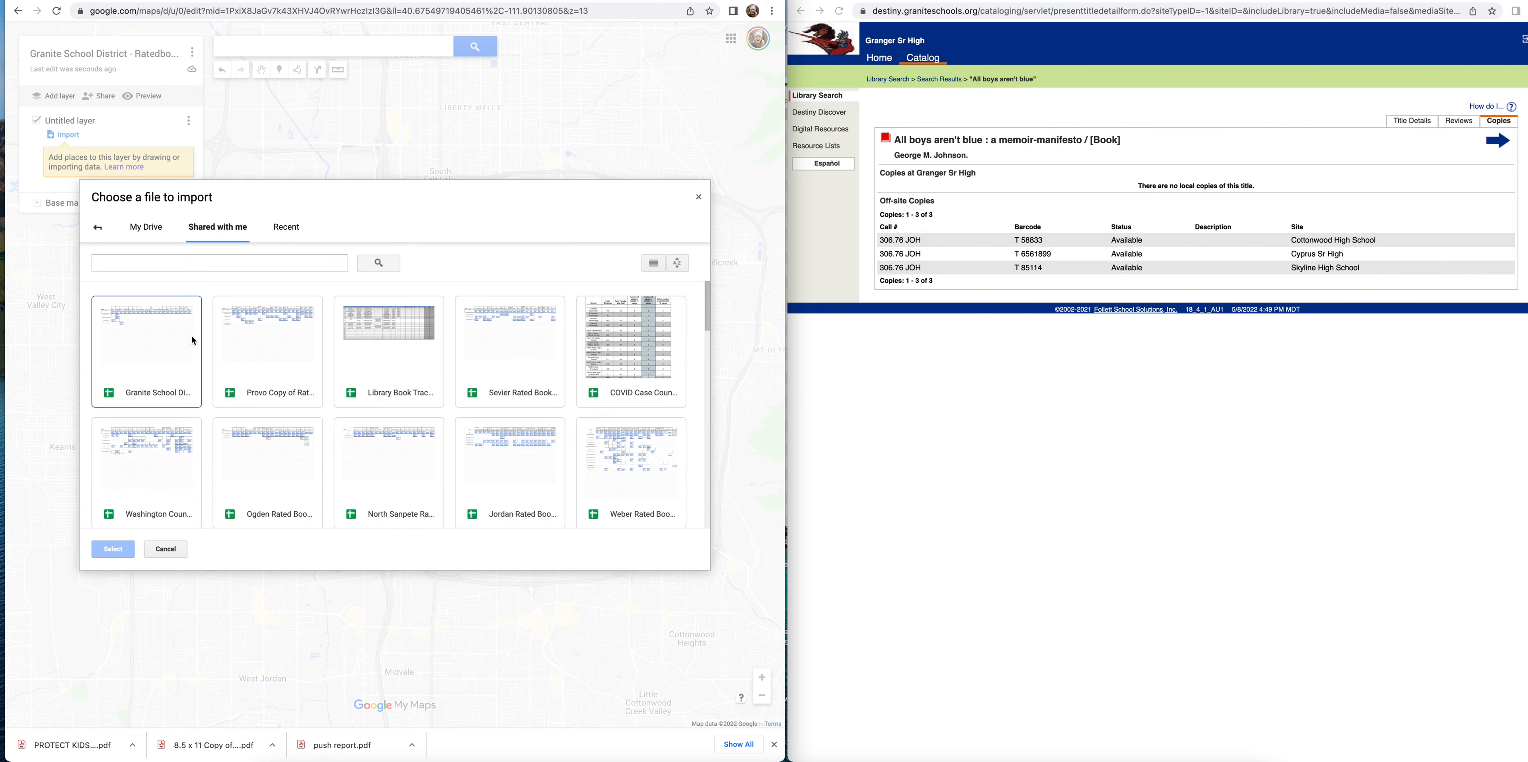
click(163, 549)
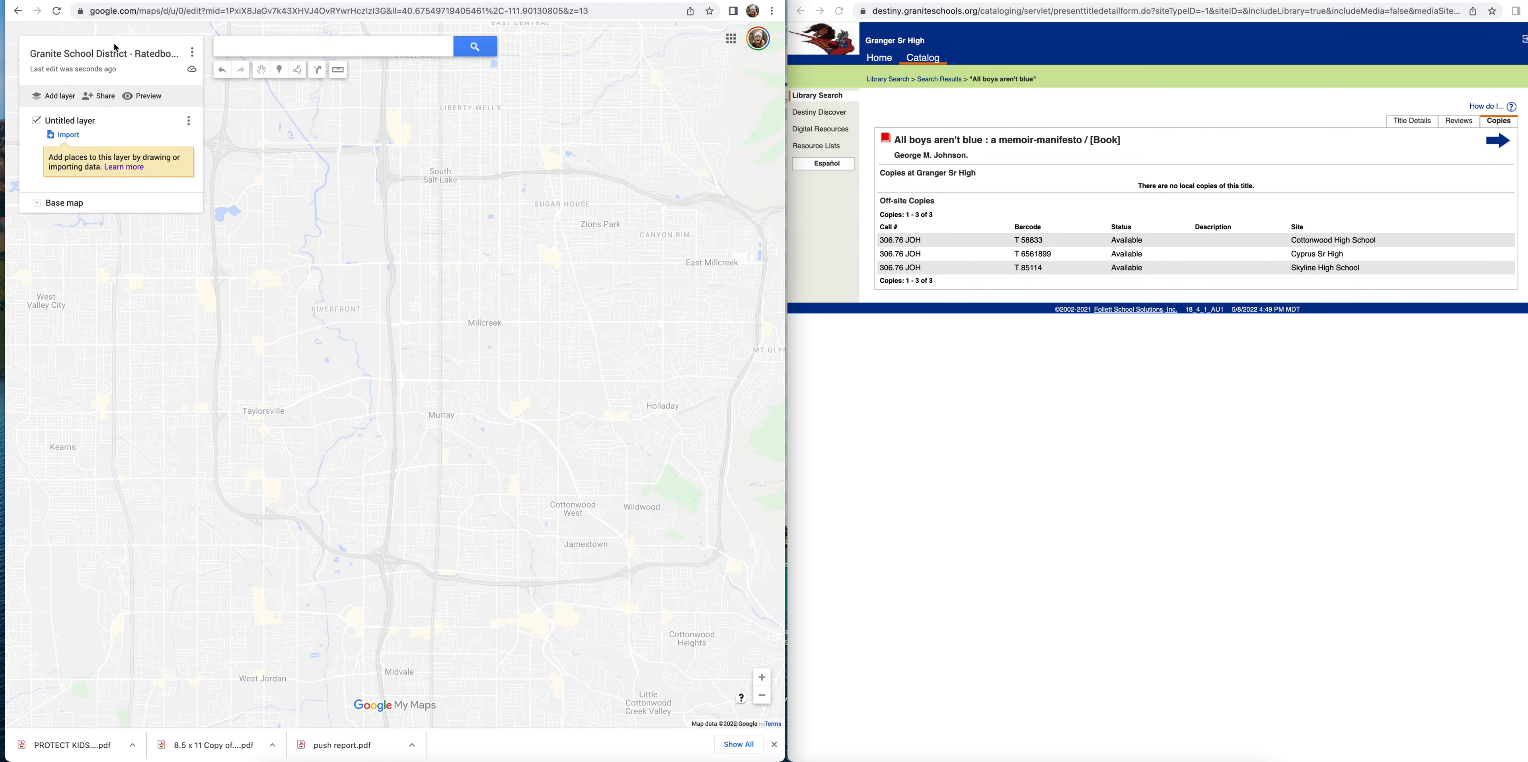
click(145, 60)
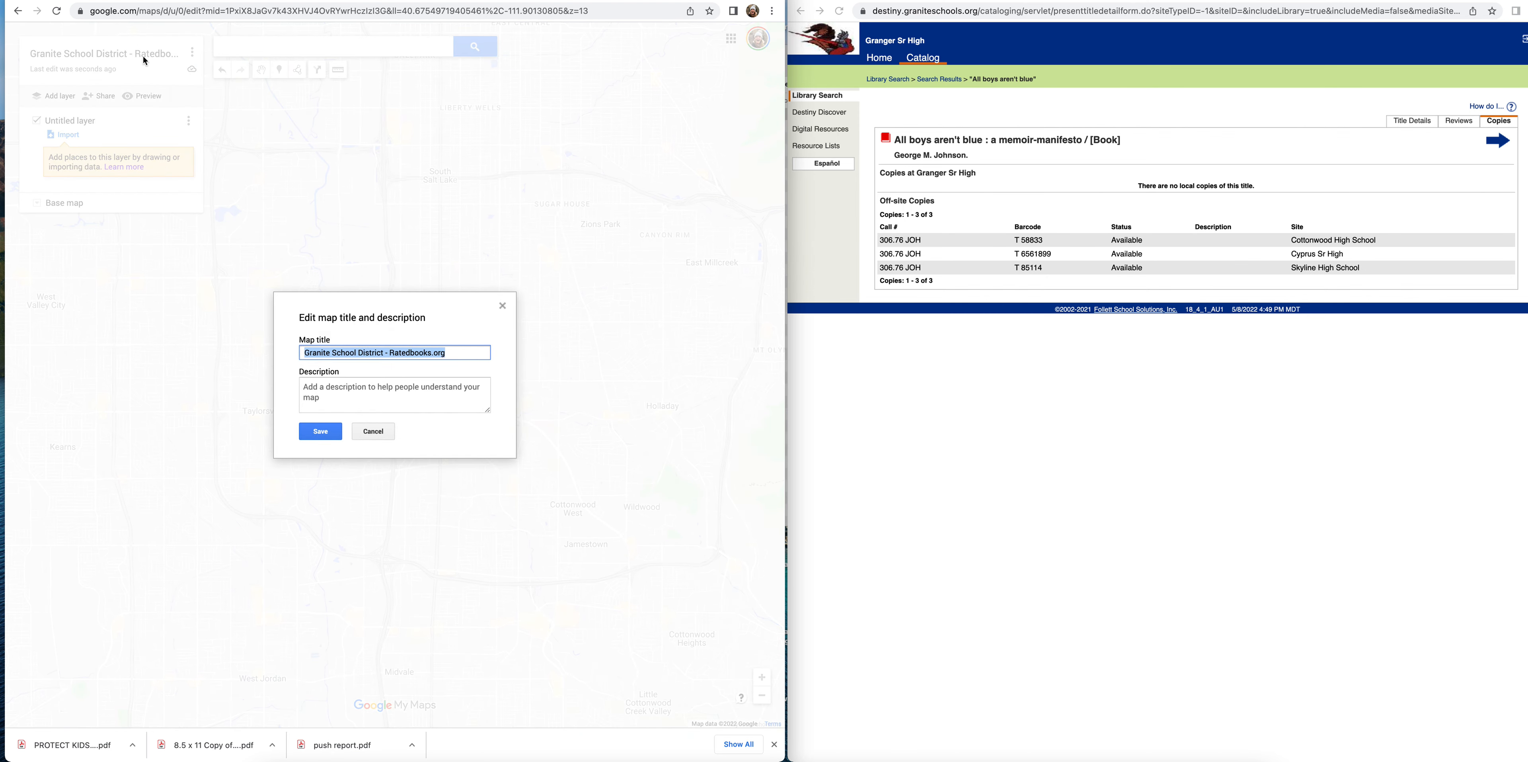
click(330, 387)
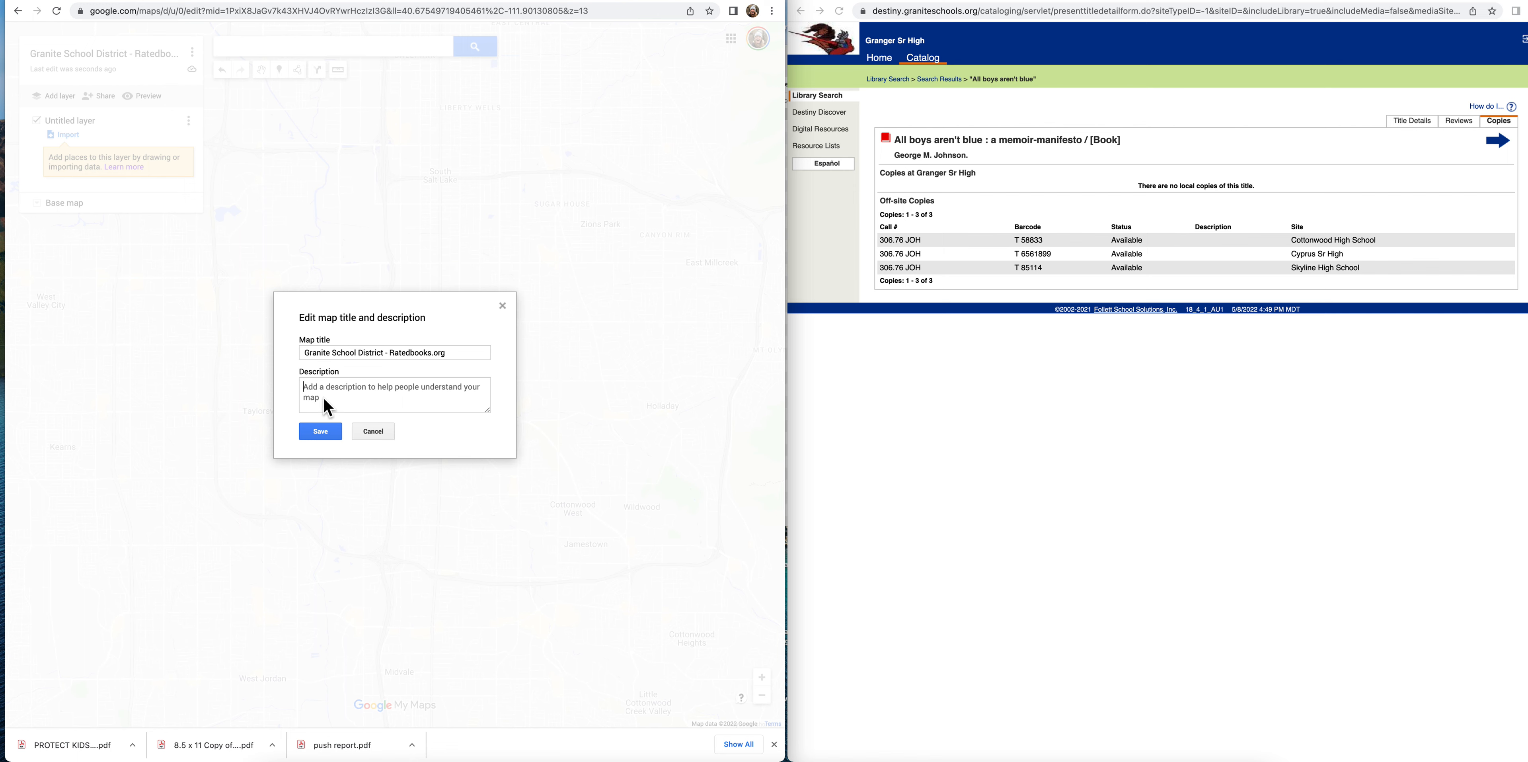
click(319, 438)
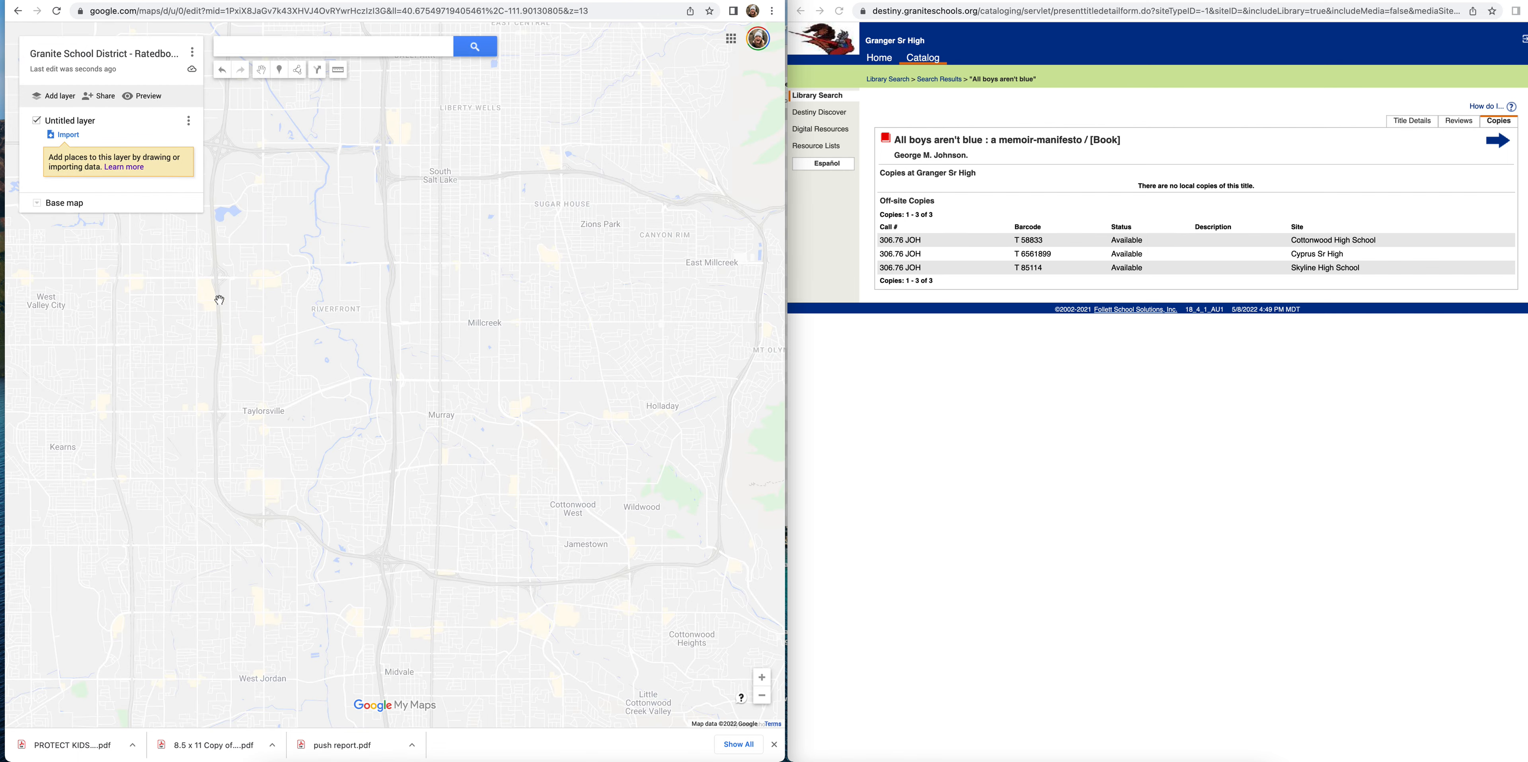
Step: Copy the map's share link again and enter it in TinyURL as the long URL
click(99, 99)
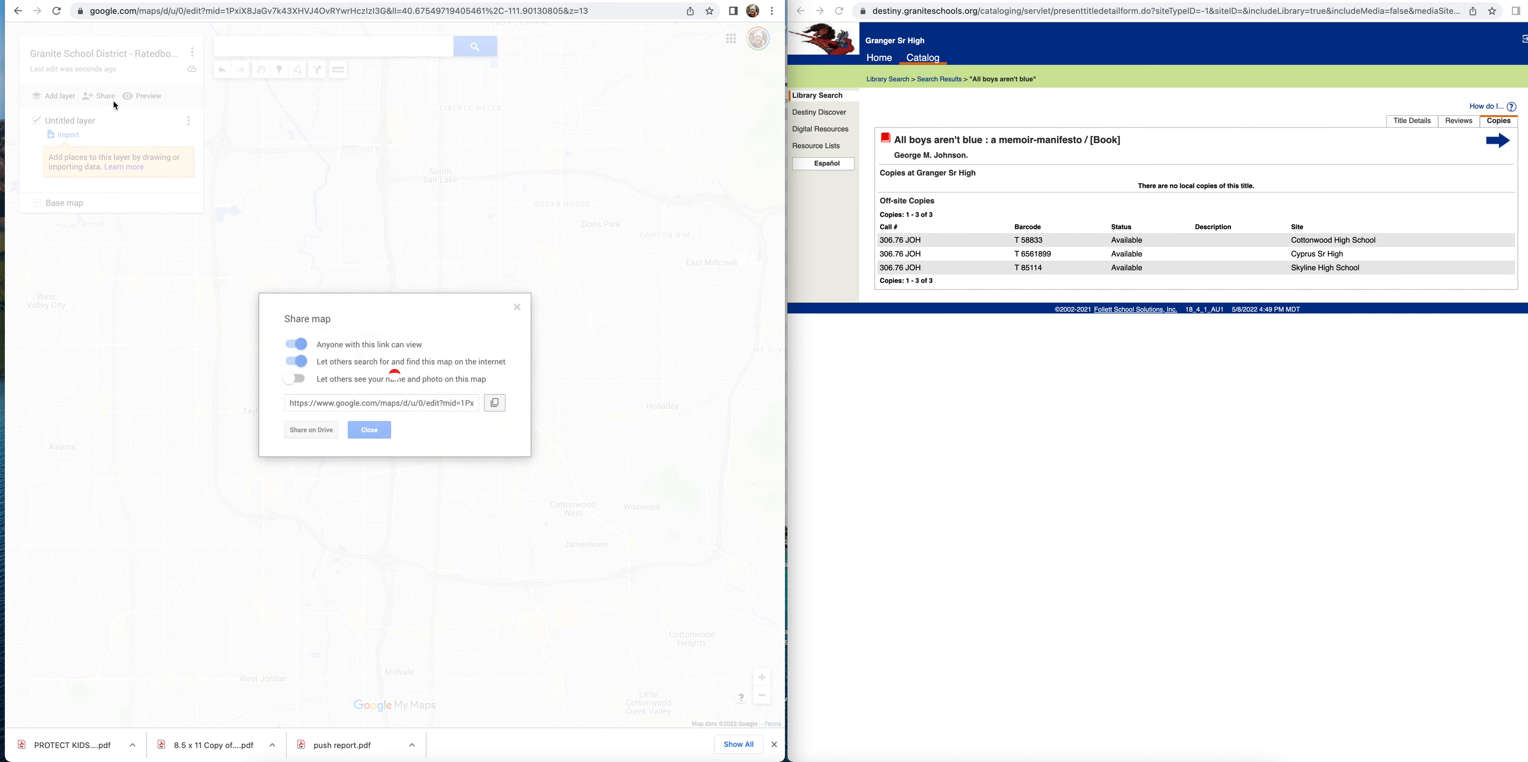
click(495, 403)
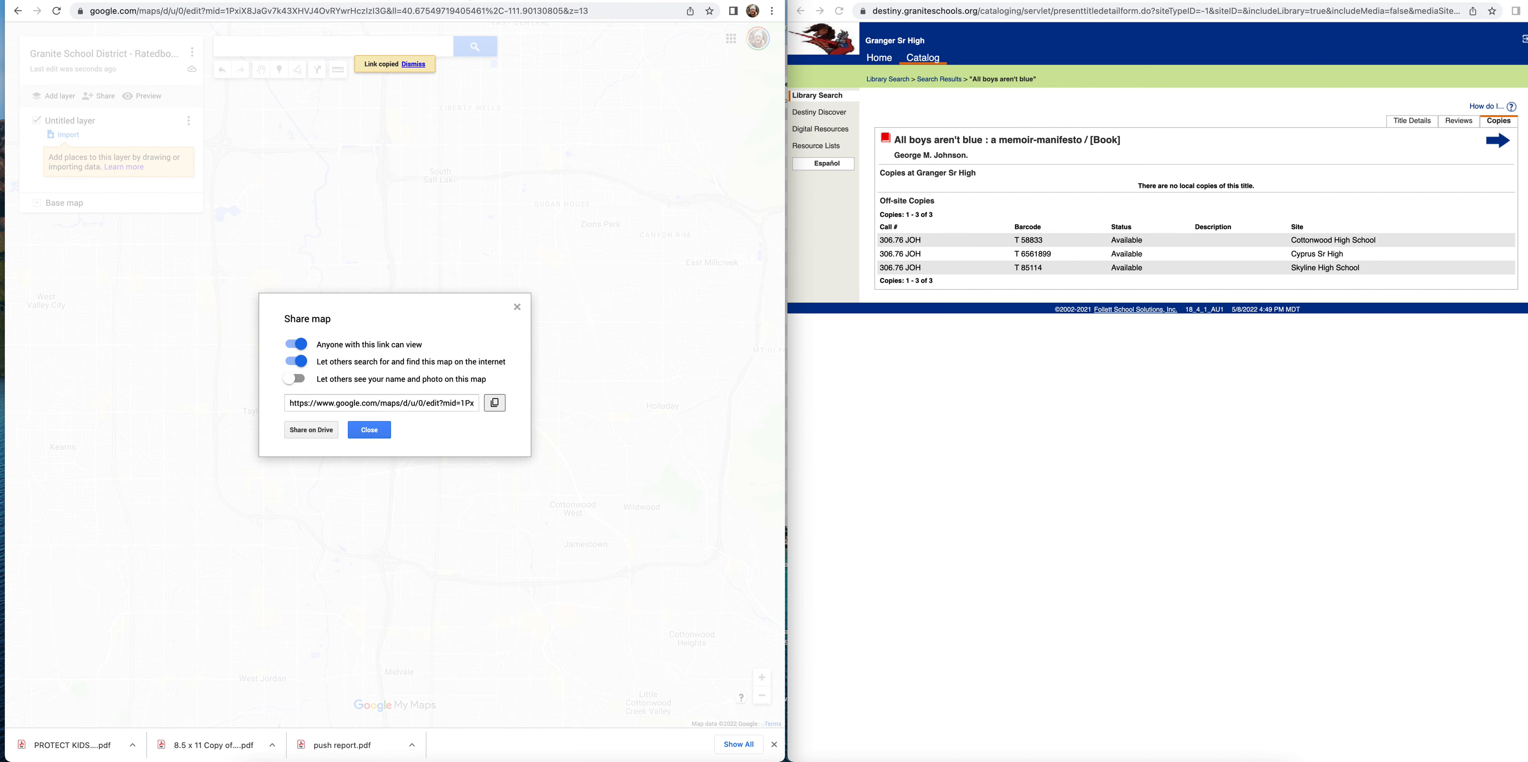
click(647, 1)
click(166, 365)
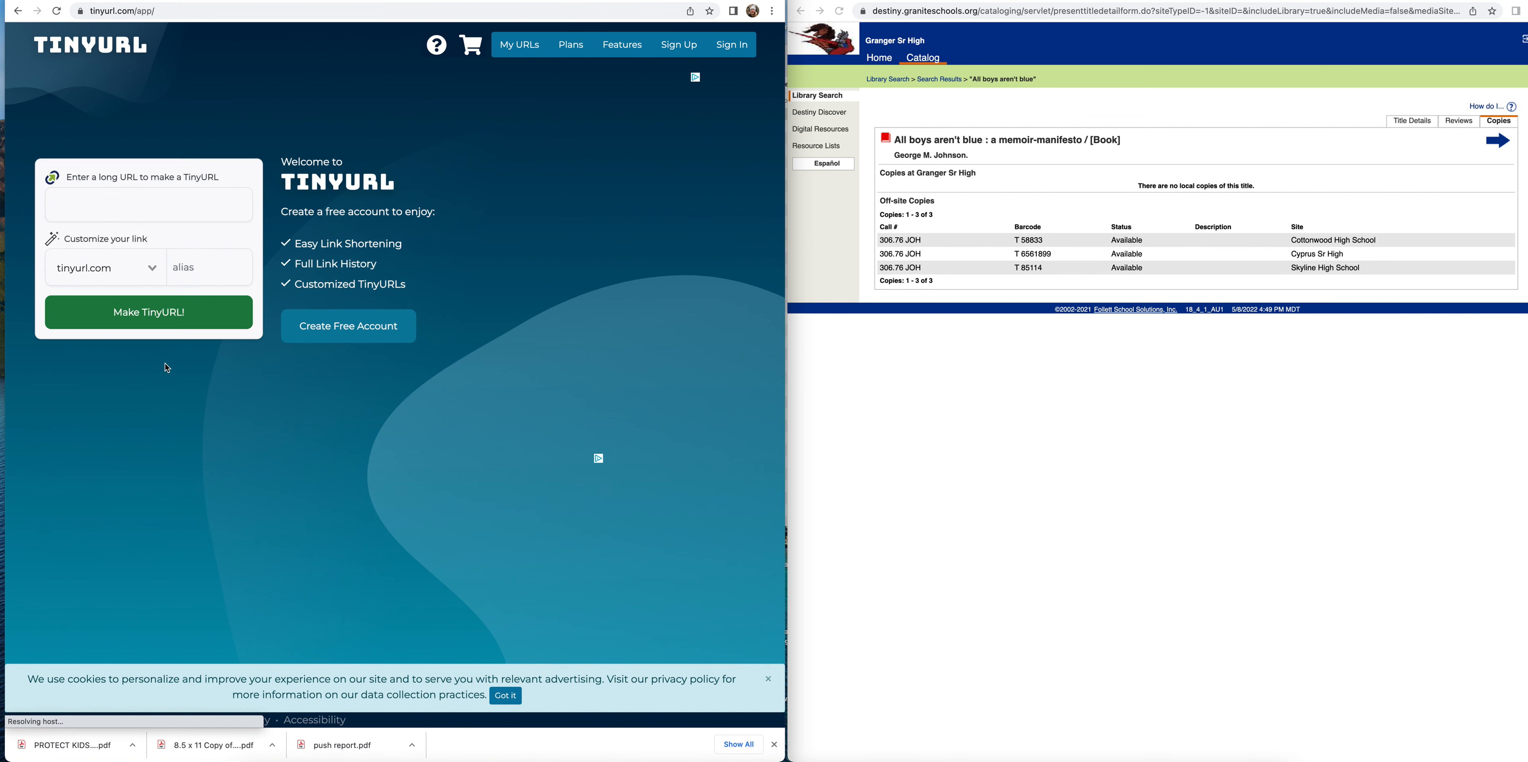
click(146, 205)
key(super+v)
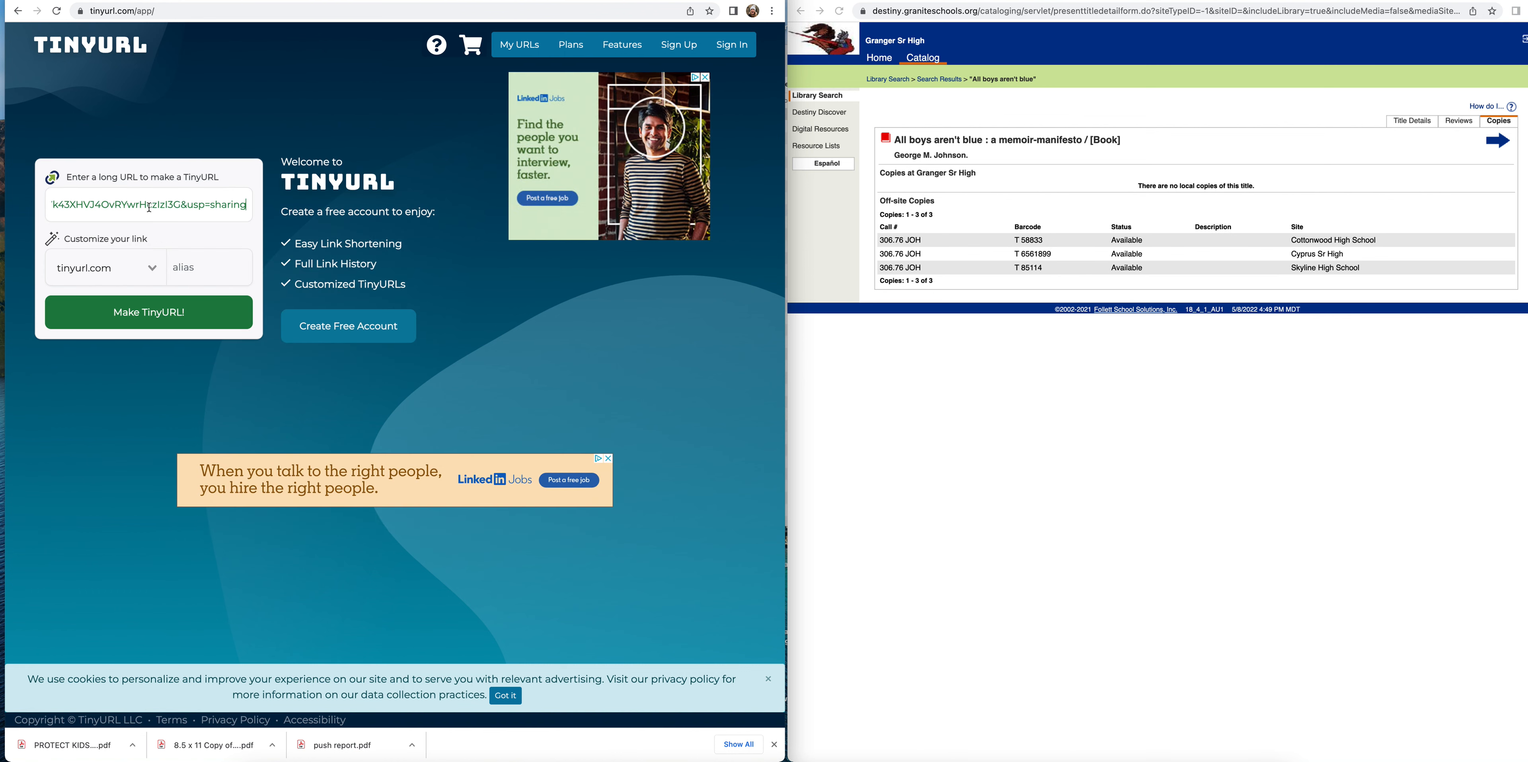
Step: Create a TinyURL for the map link with the custom alias "fakemapofbooks" and copy the short link
click(203, 271)
text(fakemap)
text(of)
text(books)
click(193, 309)
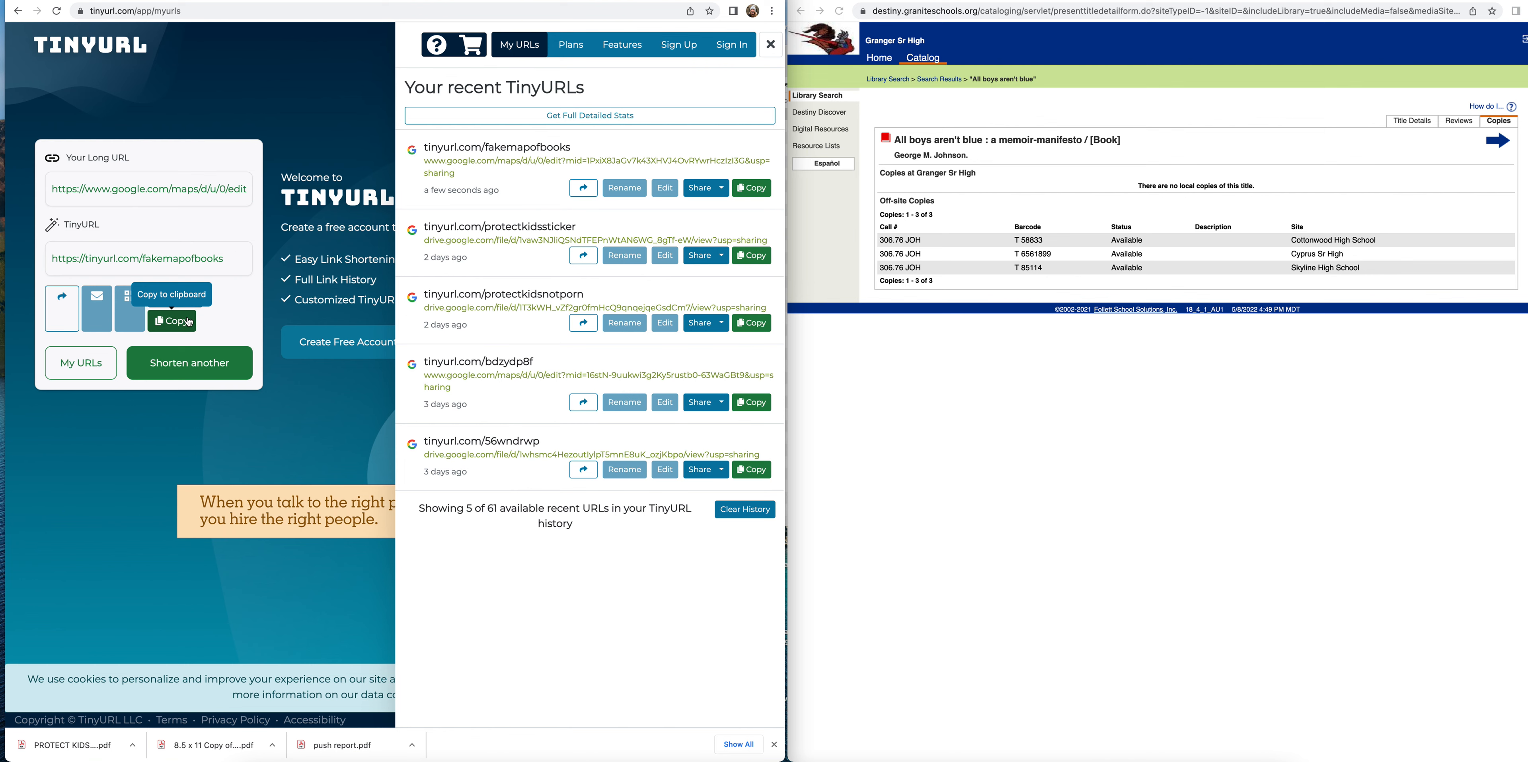
click(178, 323)
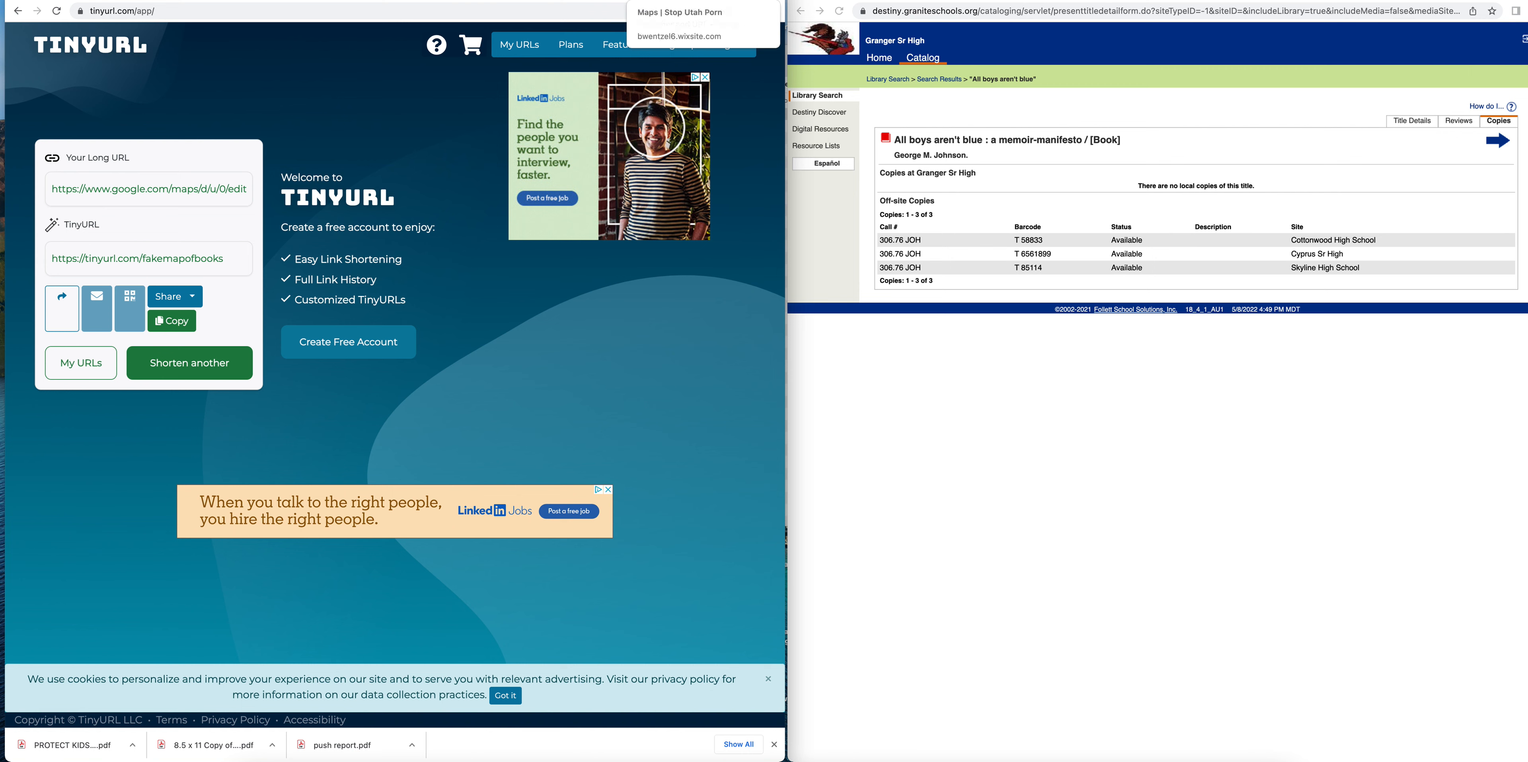
Step: Switch to the map showing the Davis High School entry, and widen the library catalog browser window over it
click(313, 0)
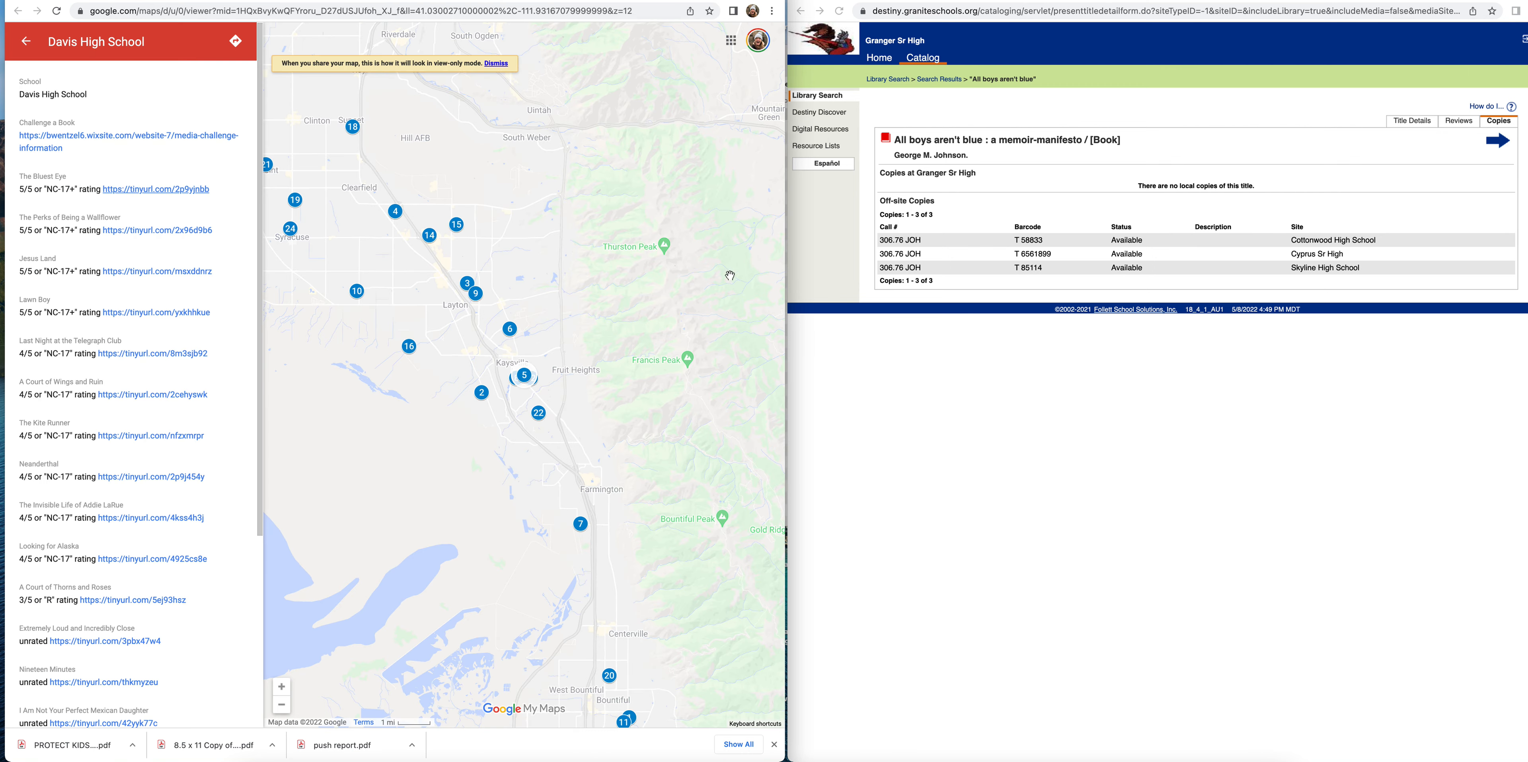
click(830, 393)
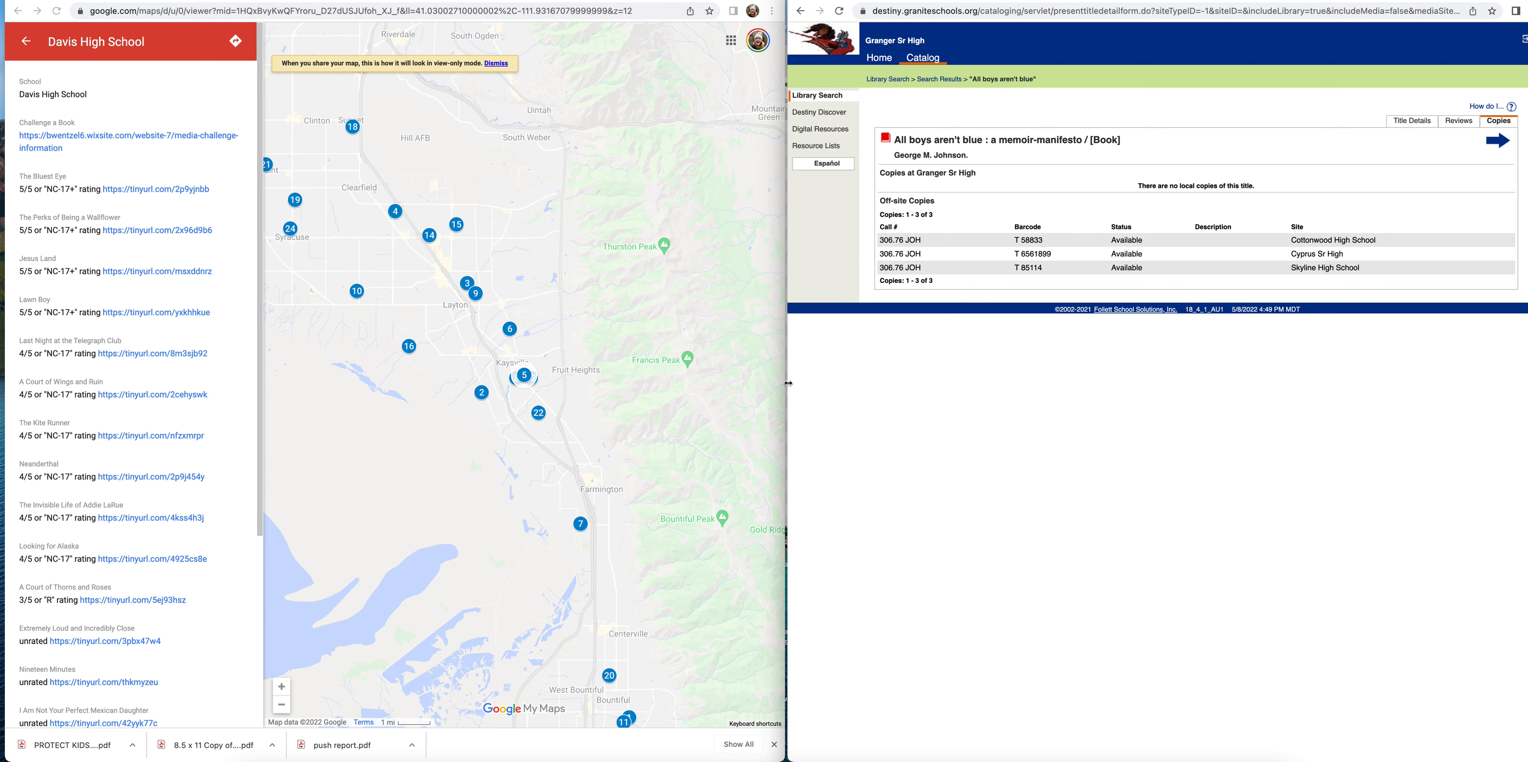
drag(789, 382, 32, 314)
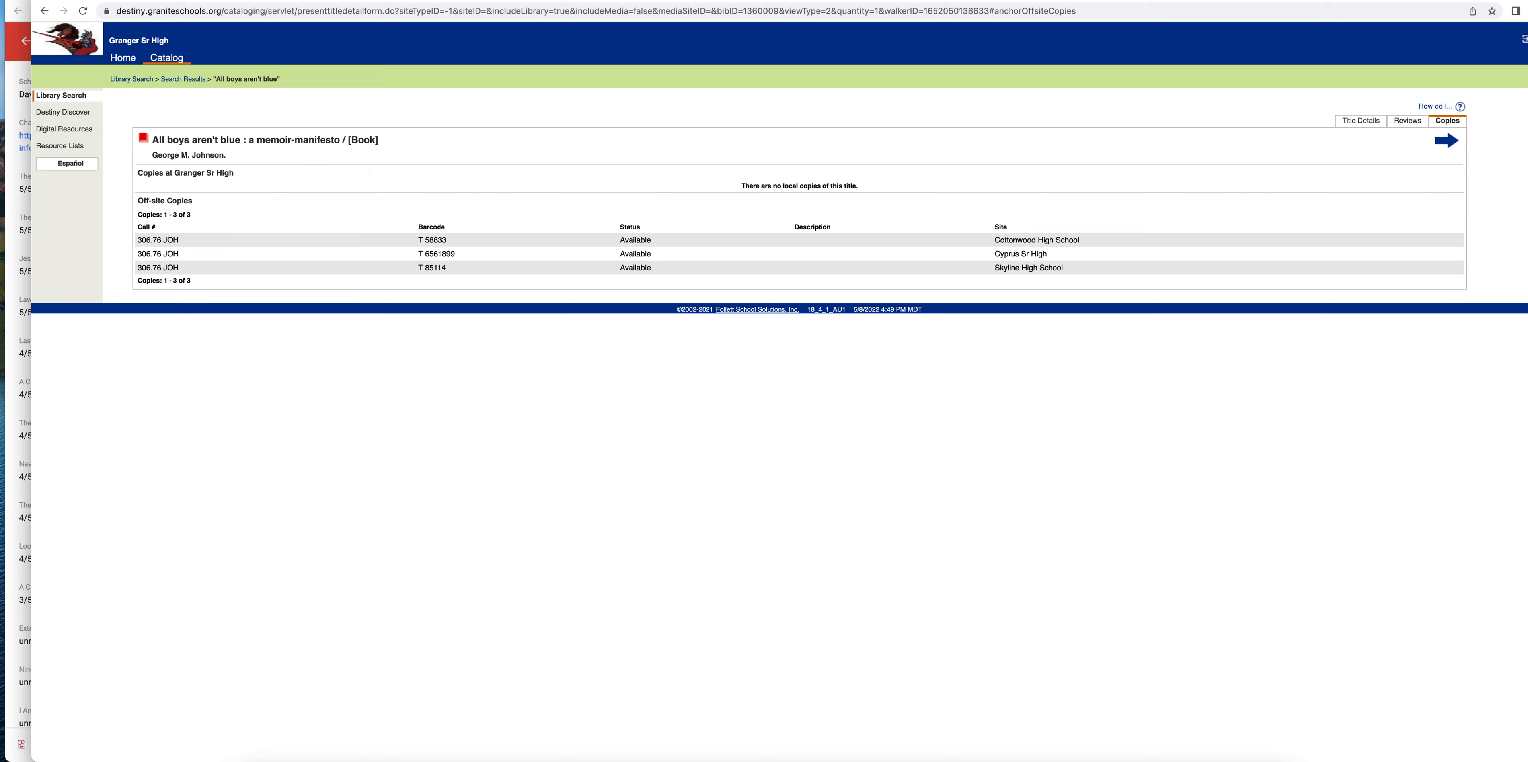
Step: Search Google for "lehi high school" in a new tab and open the school's official website
key(super+t)
click(700, 232)
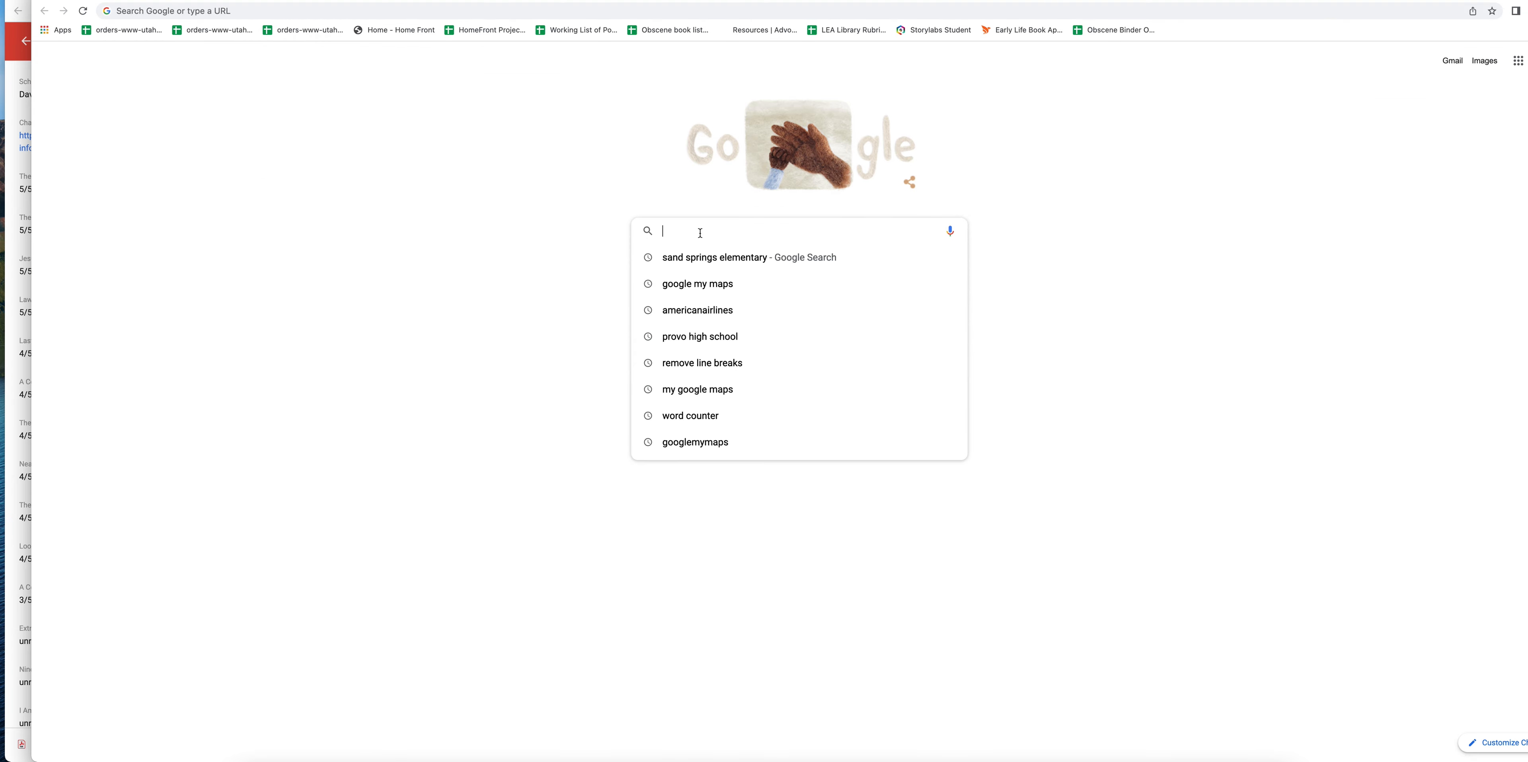
text(lehi hig)
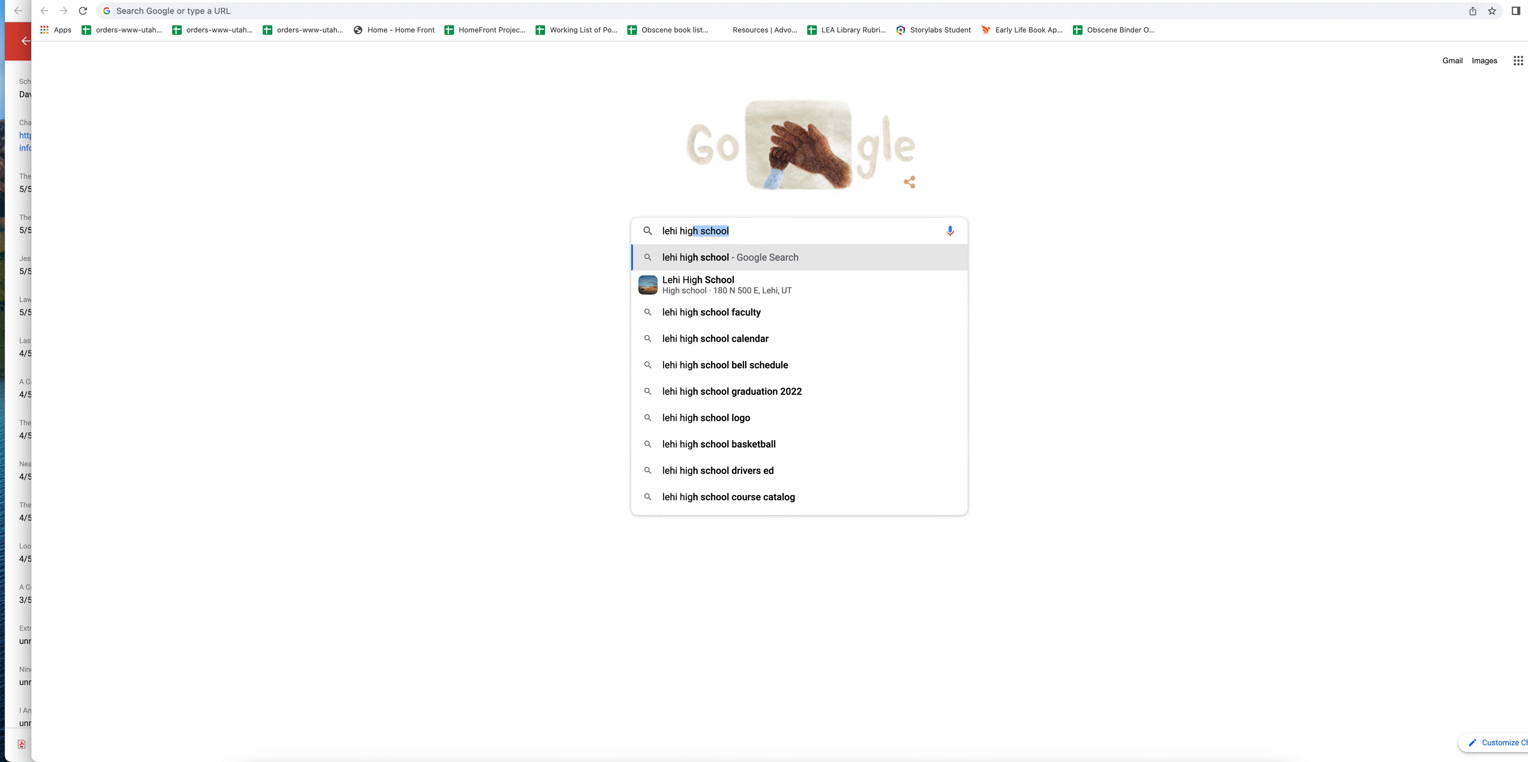
text(h school)
key(Return)
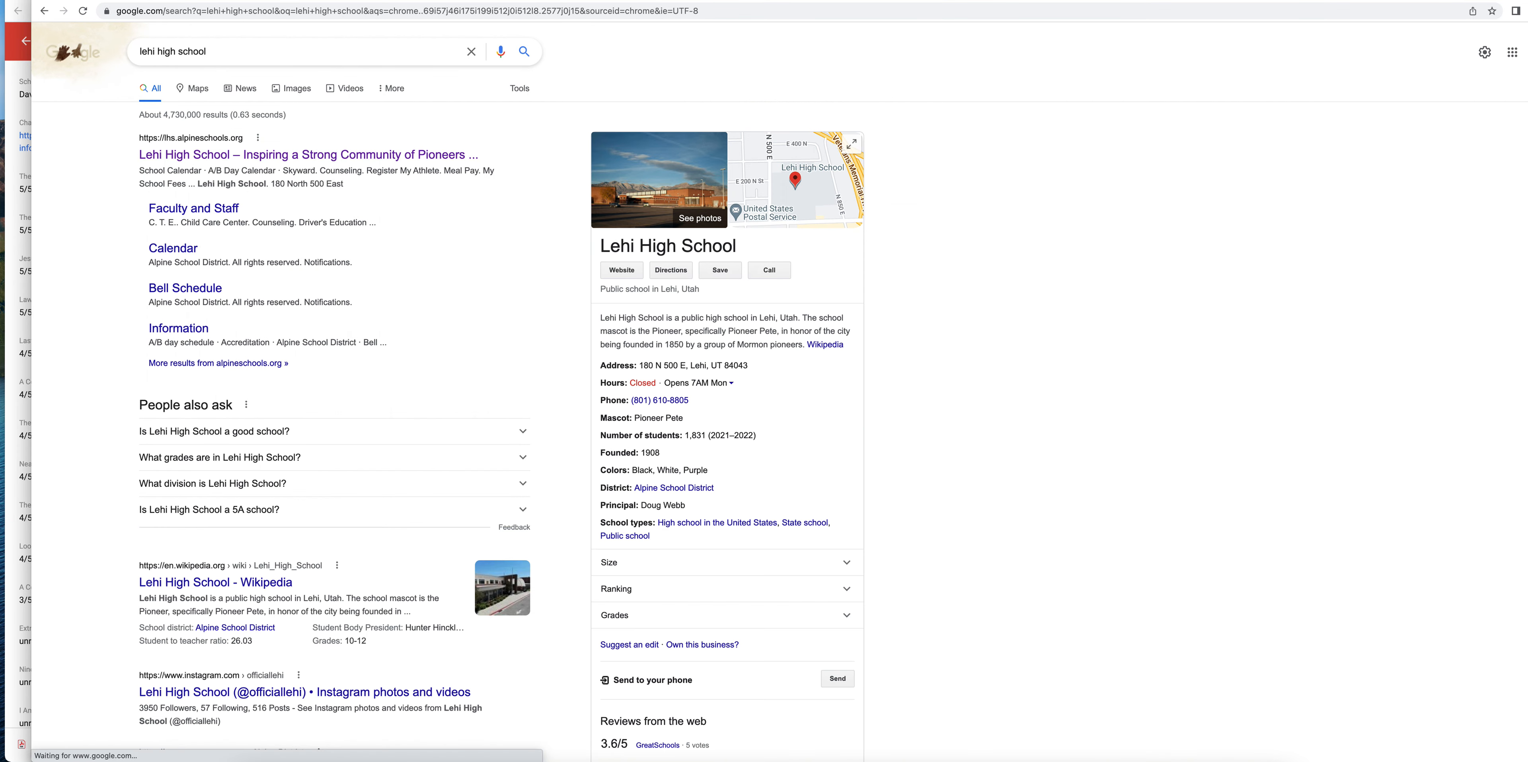
click(277, 157)
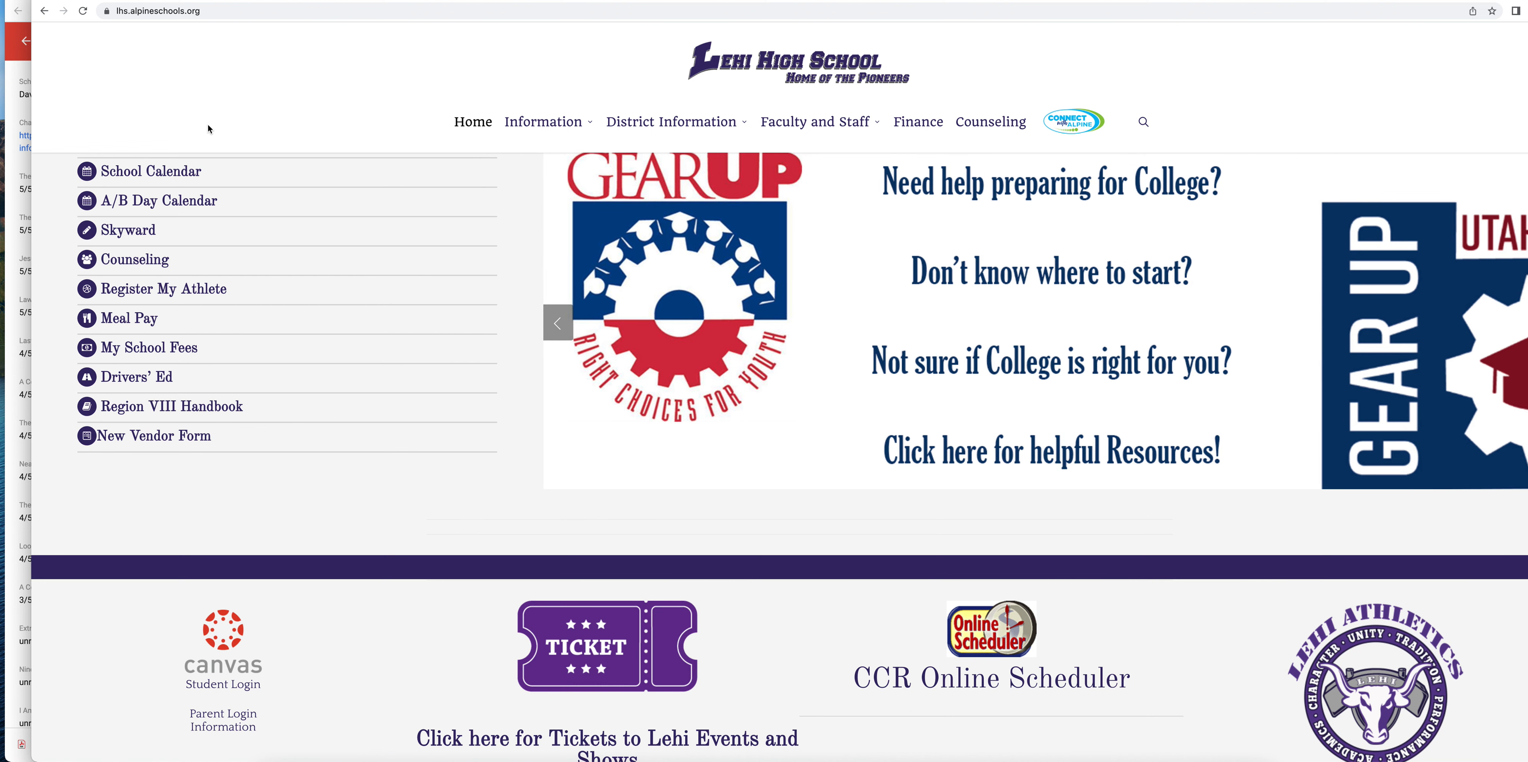
Step: Go to the school's The Hub (Library) page and open its Library Catalog
mouse_move(587, 127)
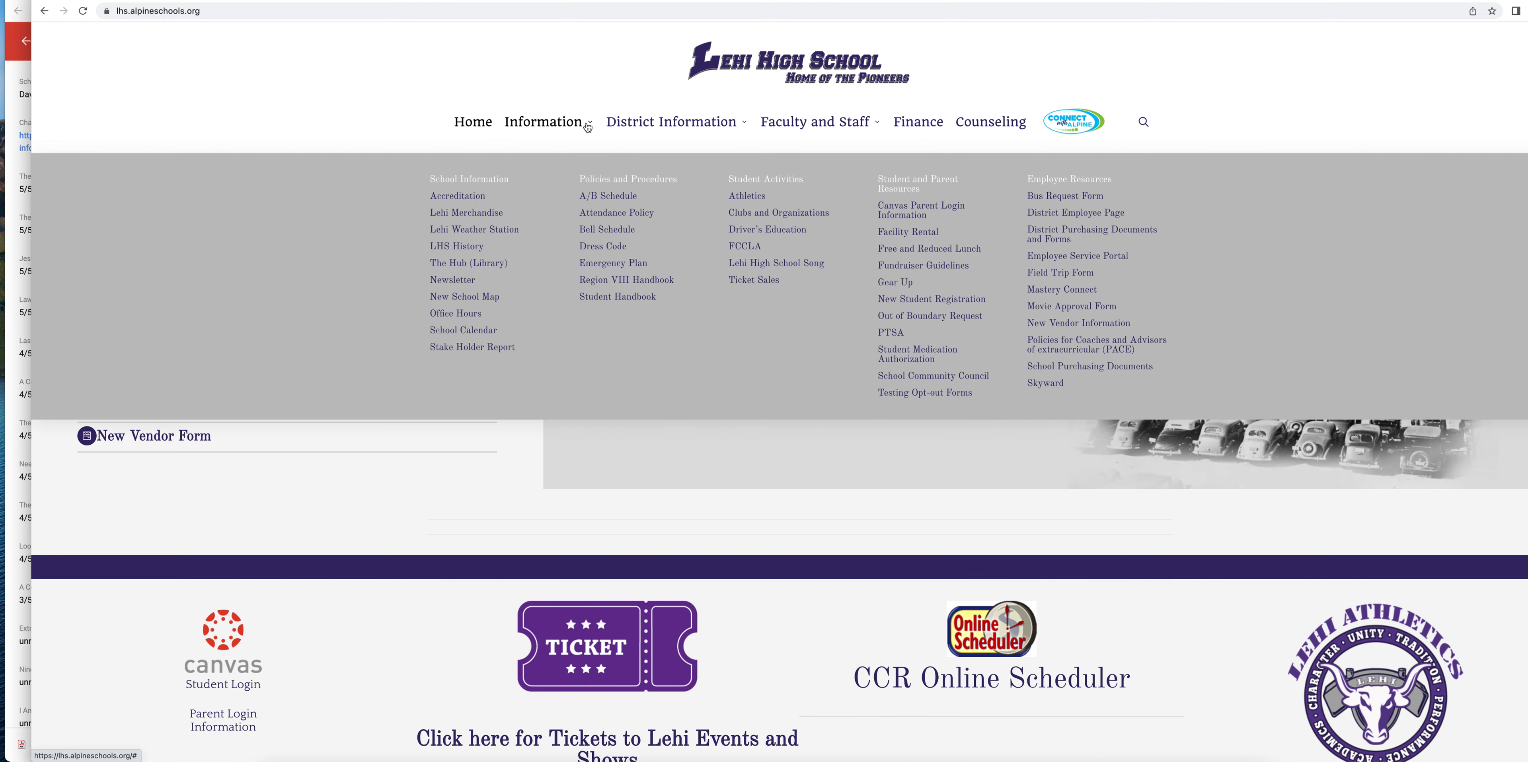
click(480, 264)
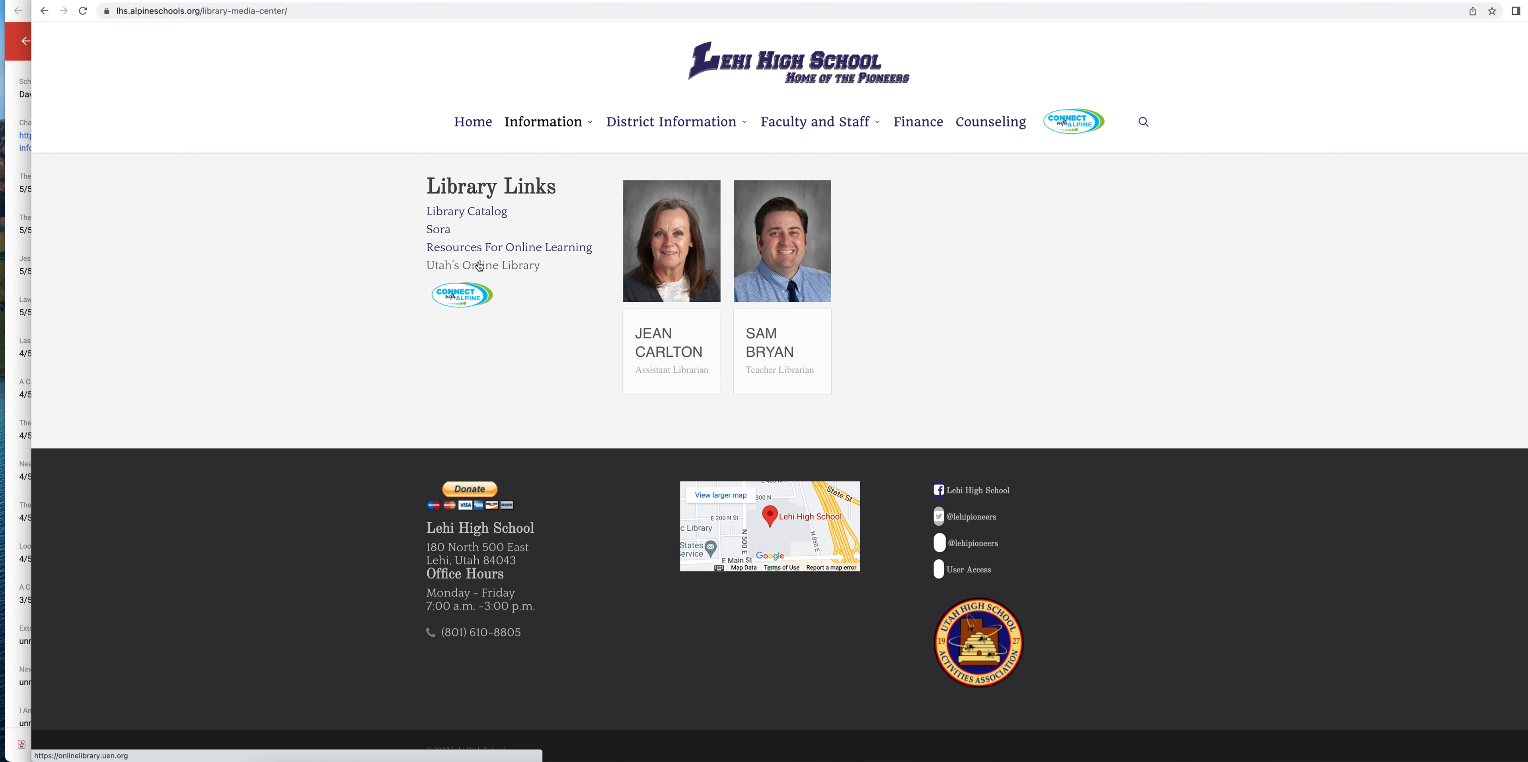
click(478, 212)
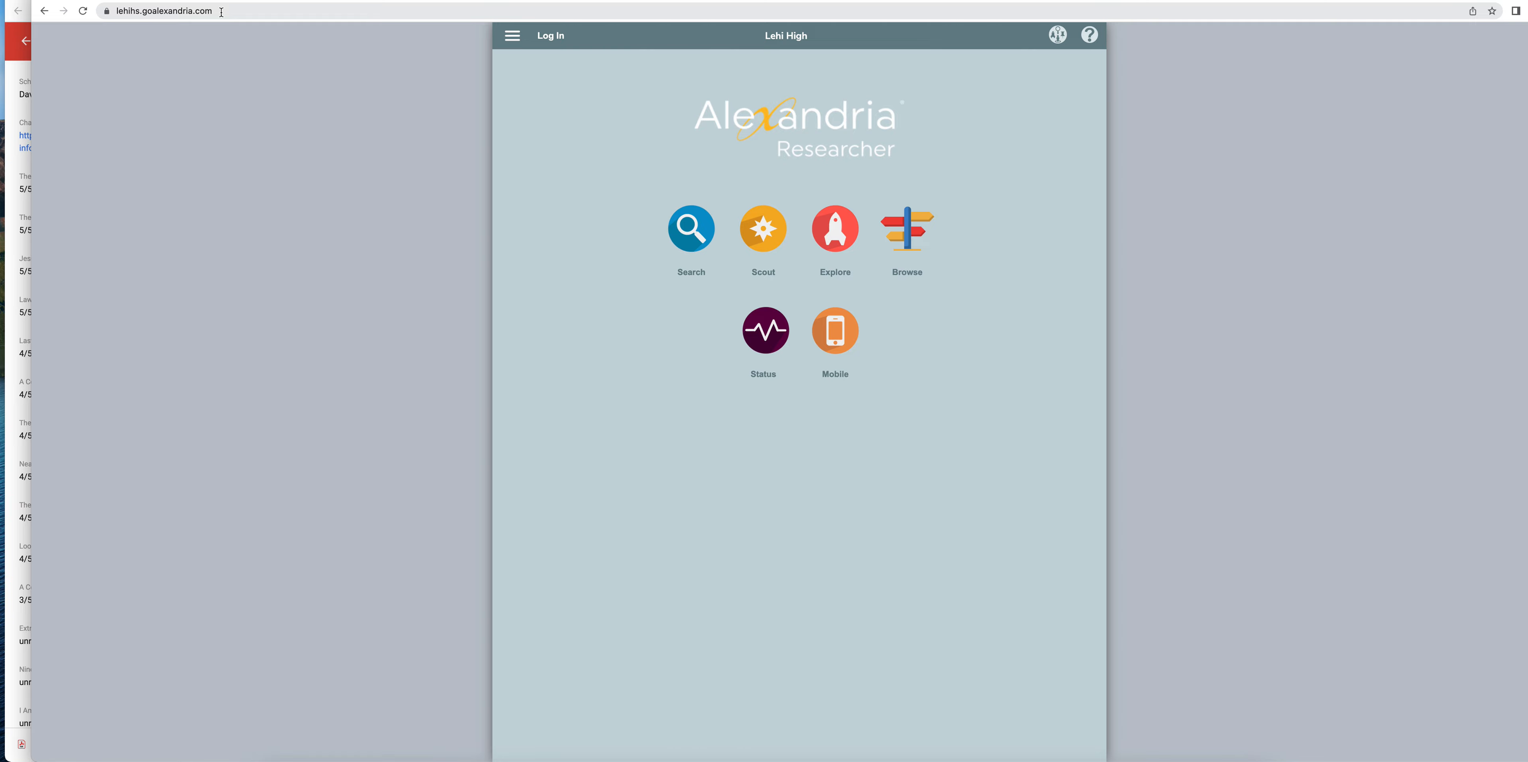
Step: Search the Lehi High Alexandria catalog for "the bluest eye"
click(691, 233)
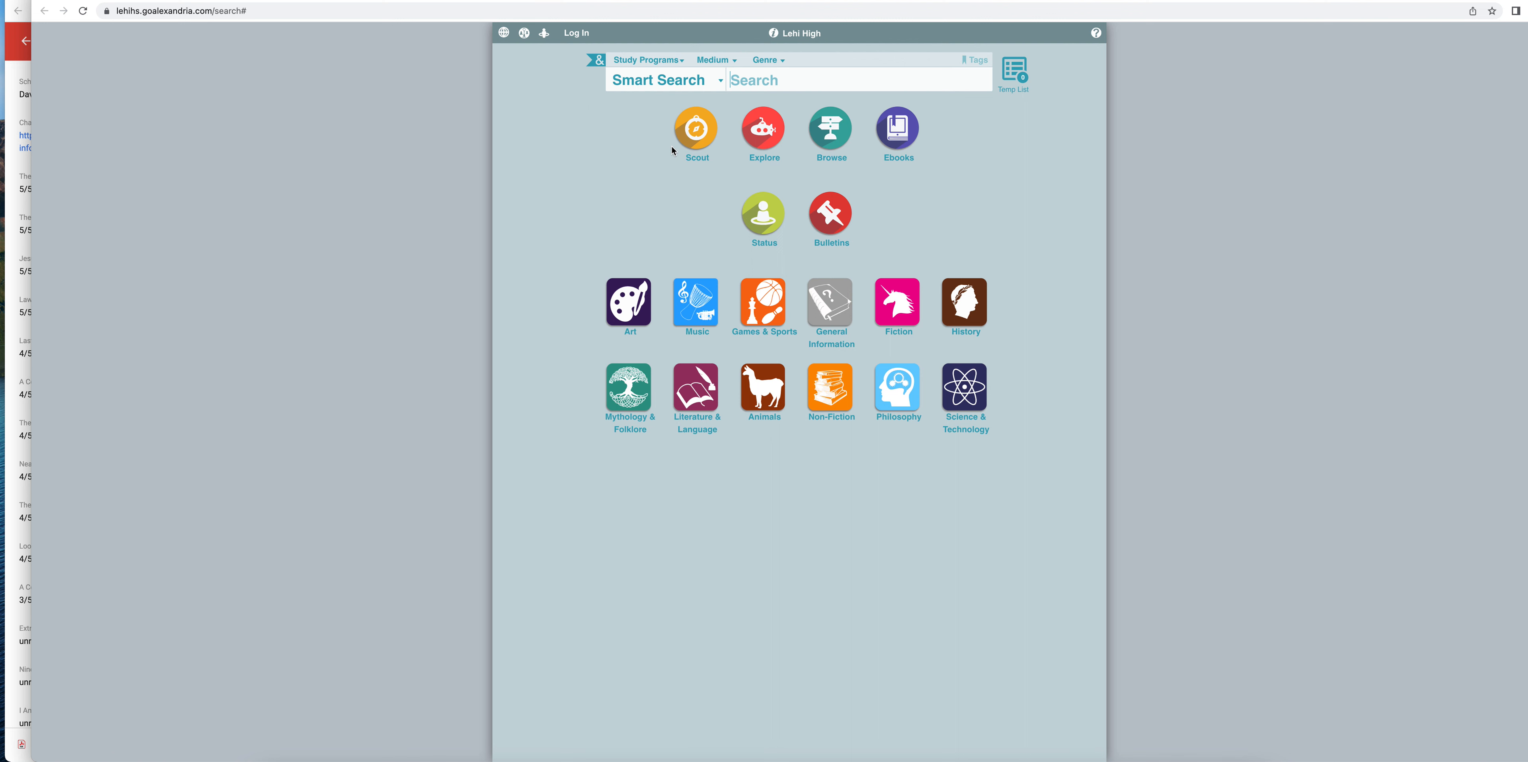
text(the bluest eye)
key(Return)
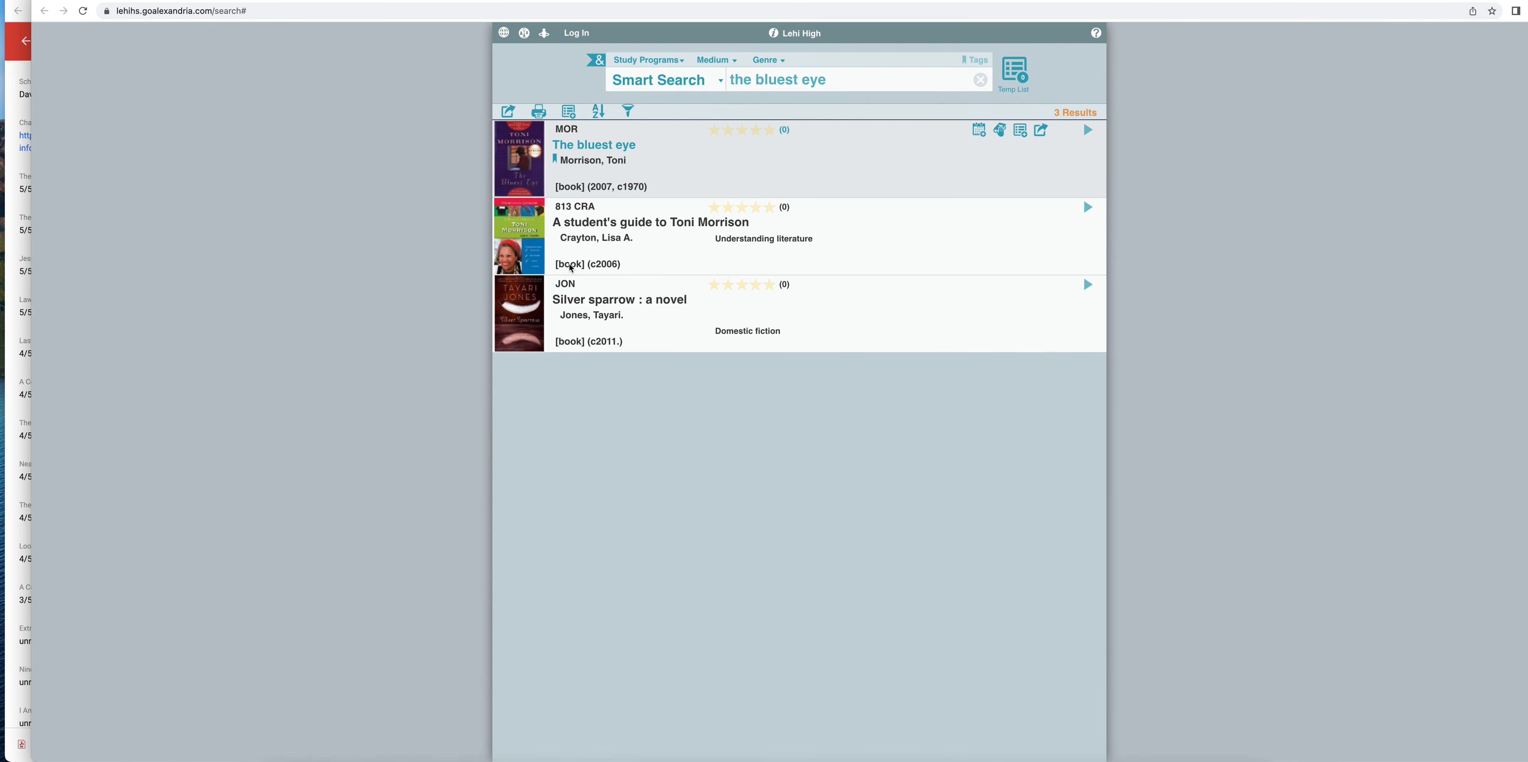
Step: Narrow the catalog window, switch to the Granite School District spreadsheet, and look over its Rated and Full List sheets
drag(31, 231, 761, 231)
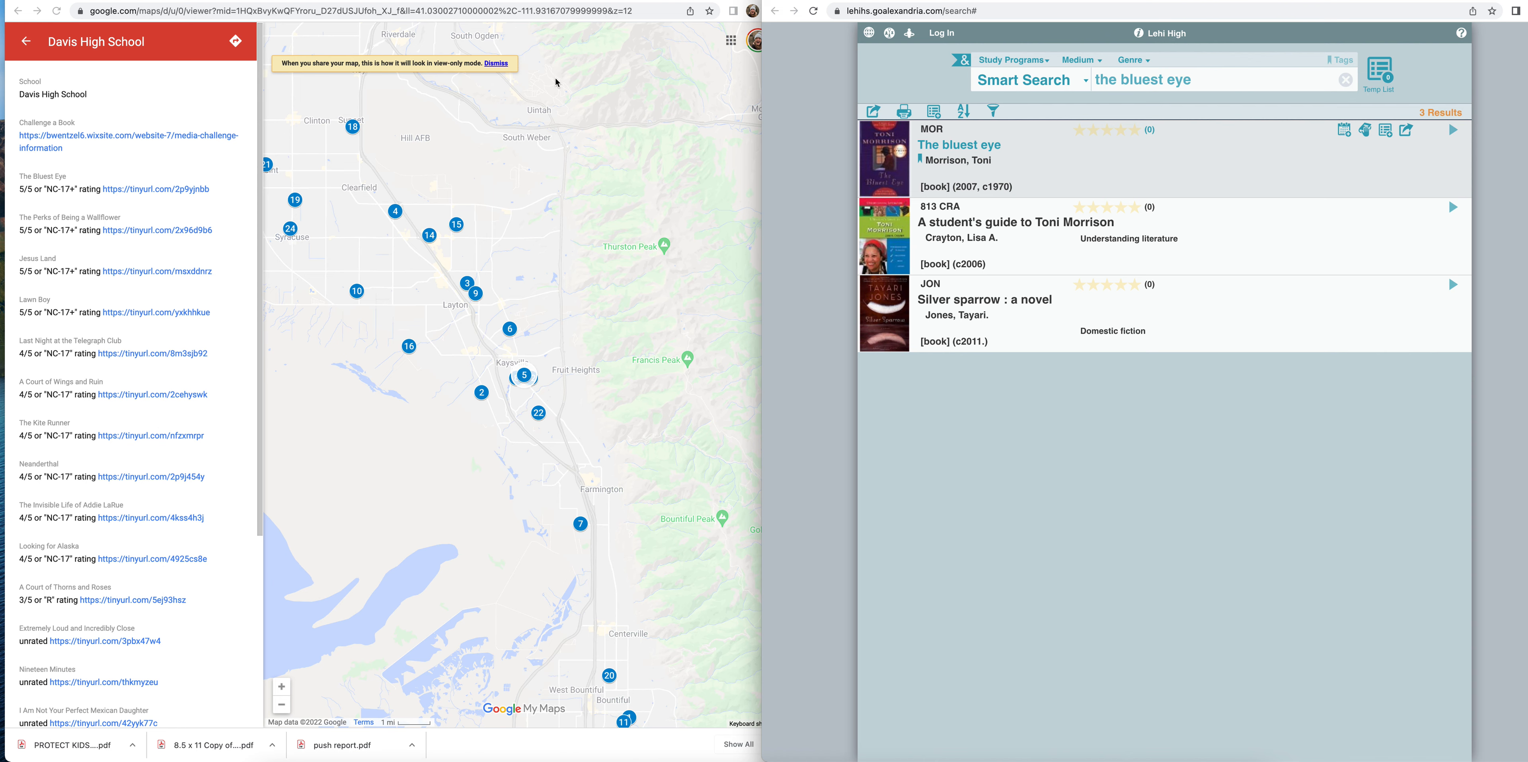
click(416, 0)
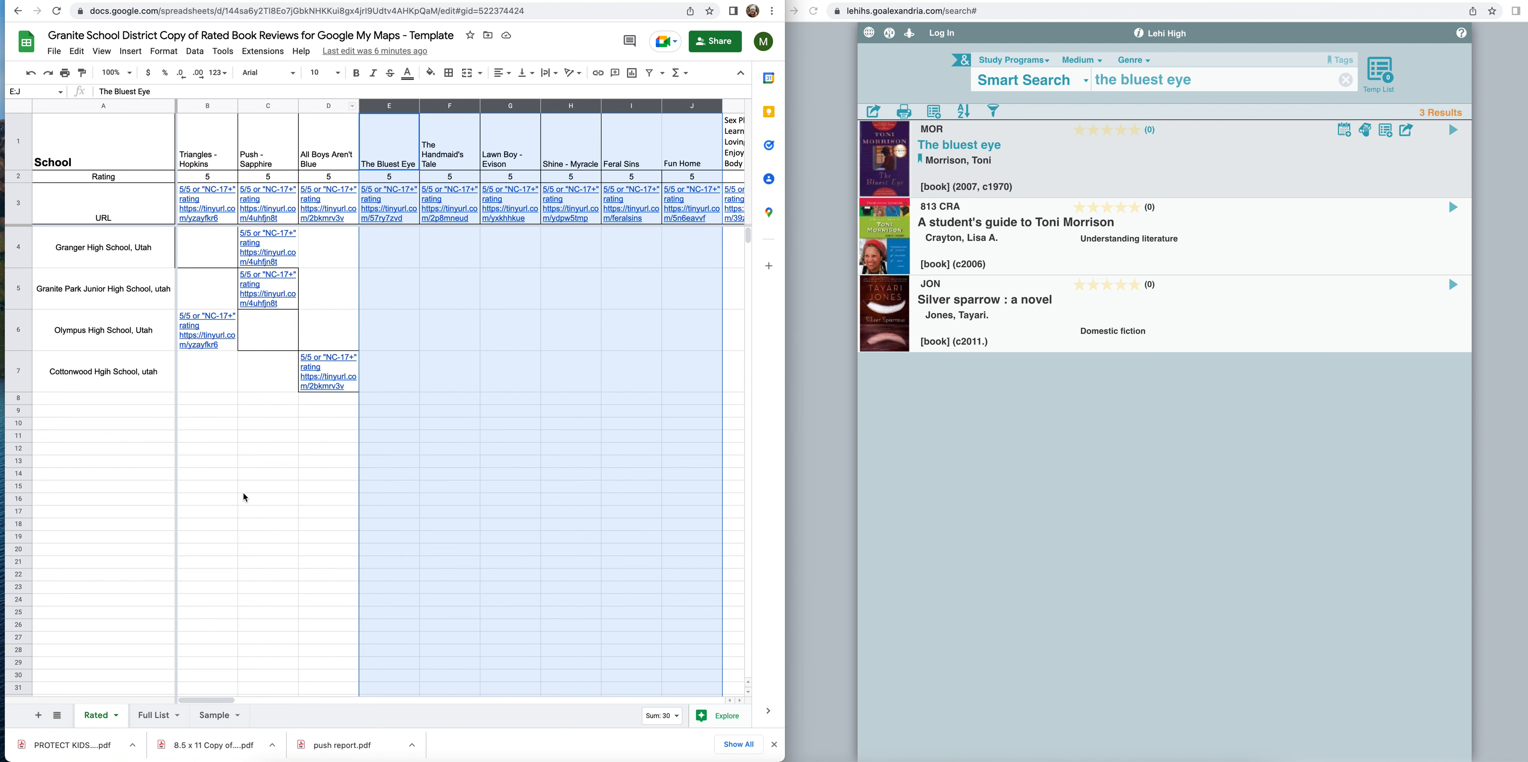
click(112, 258)
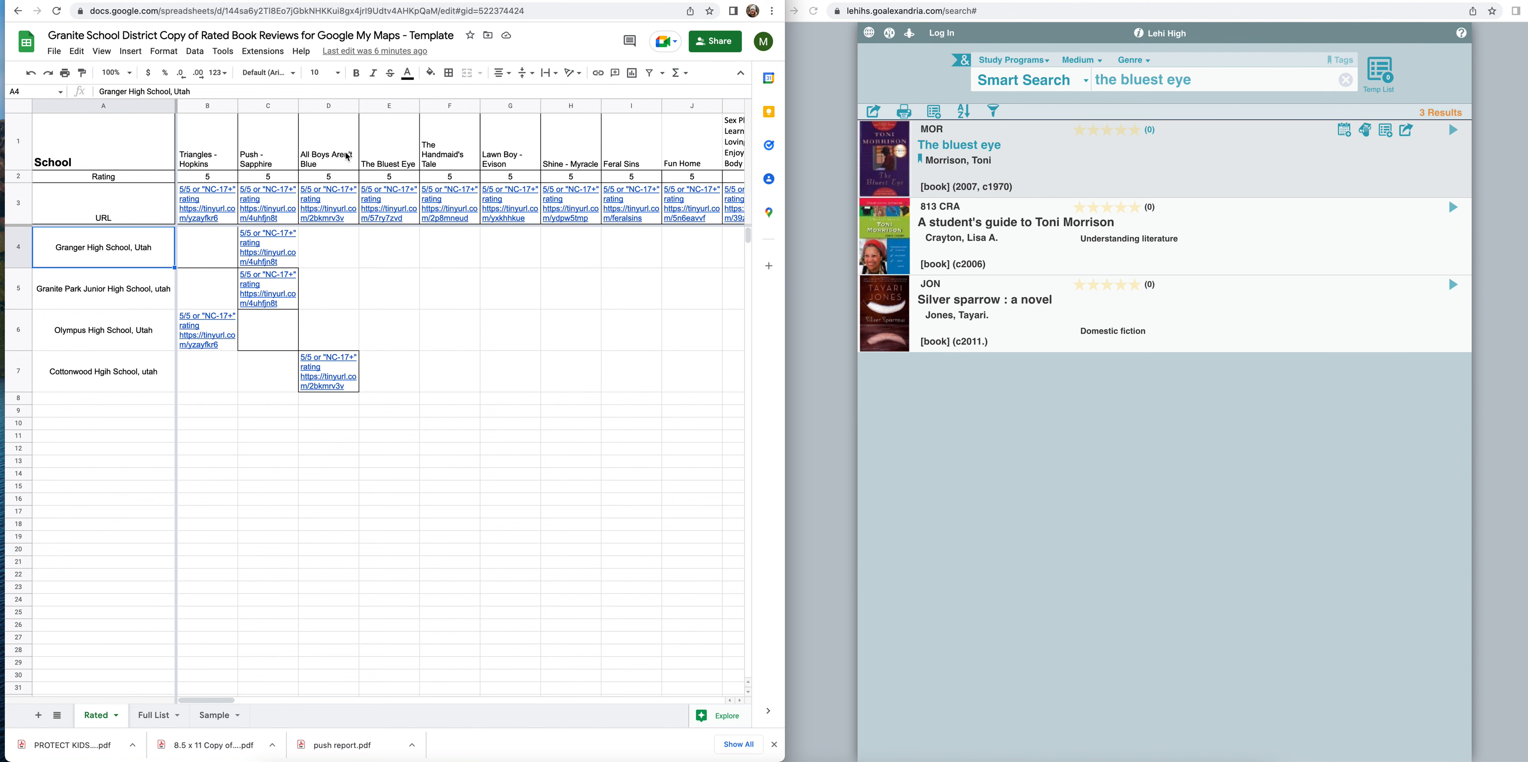
click(159, 715)
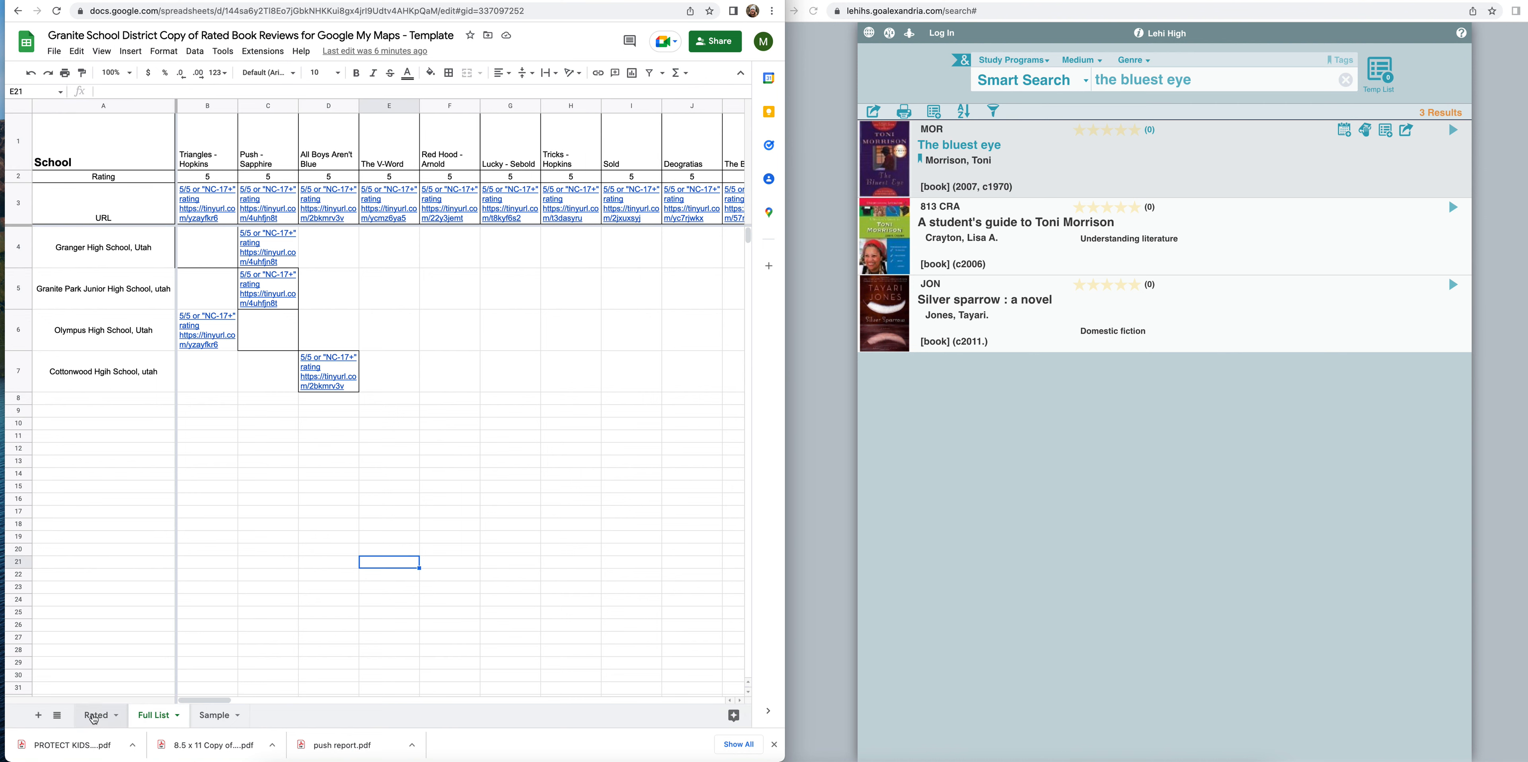
click(101, 713)
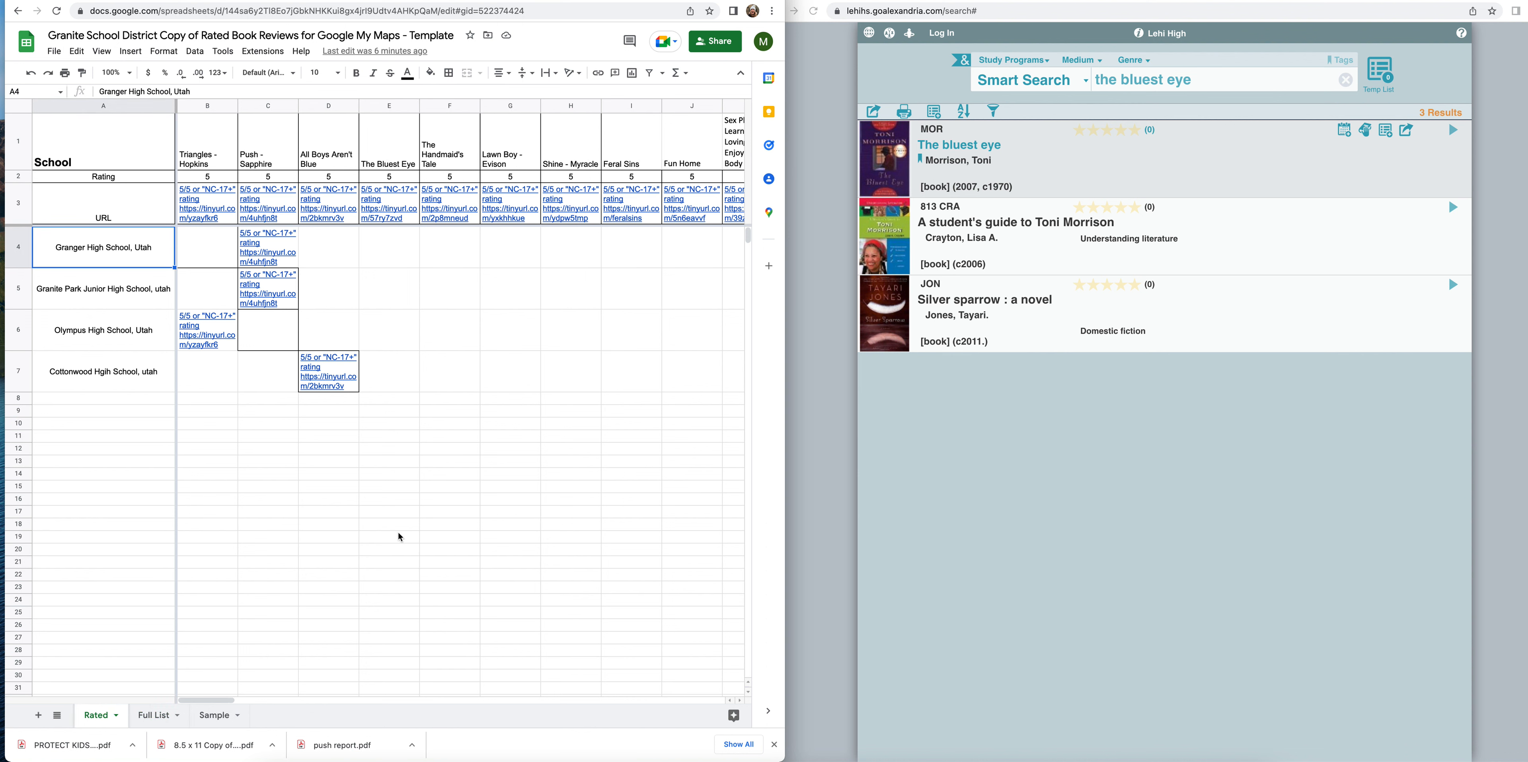